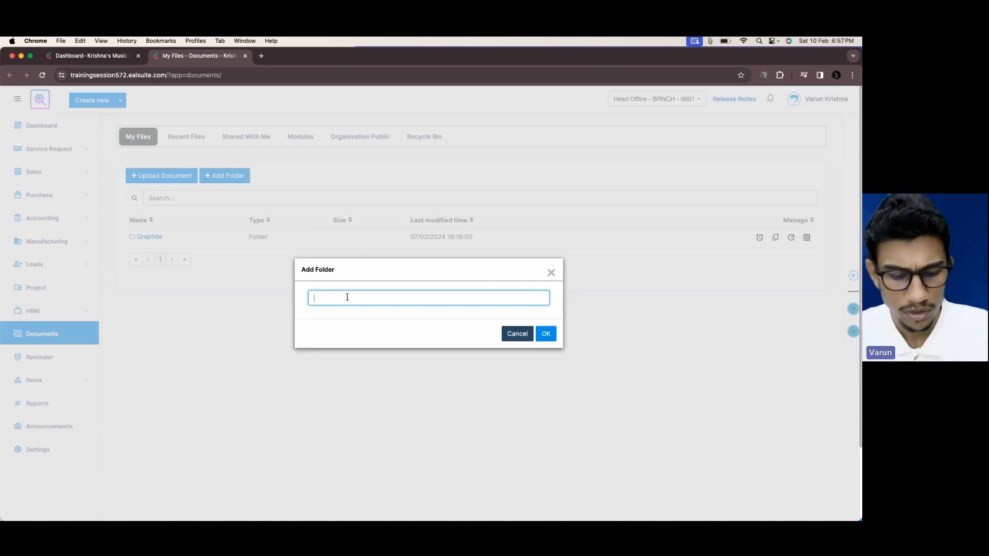
- Name the new folder "First Folder" and create it in My Files
text(st Folder)
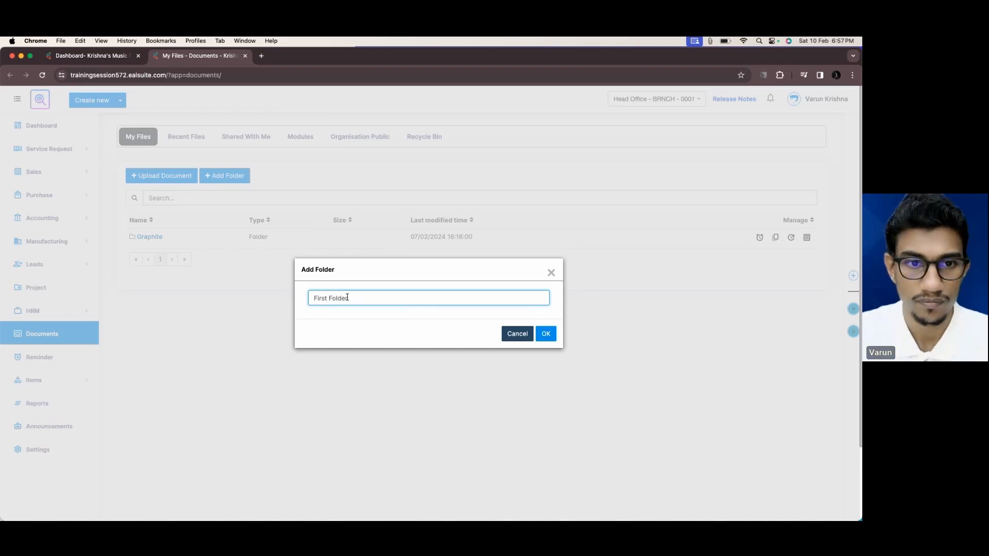
click(545, 334)
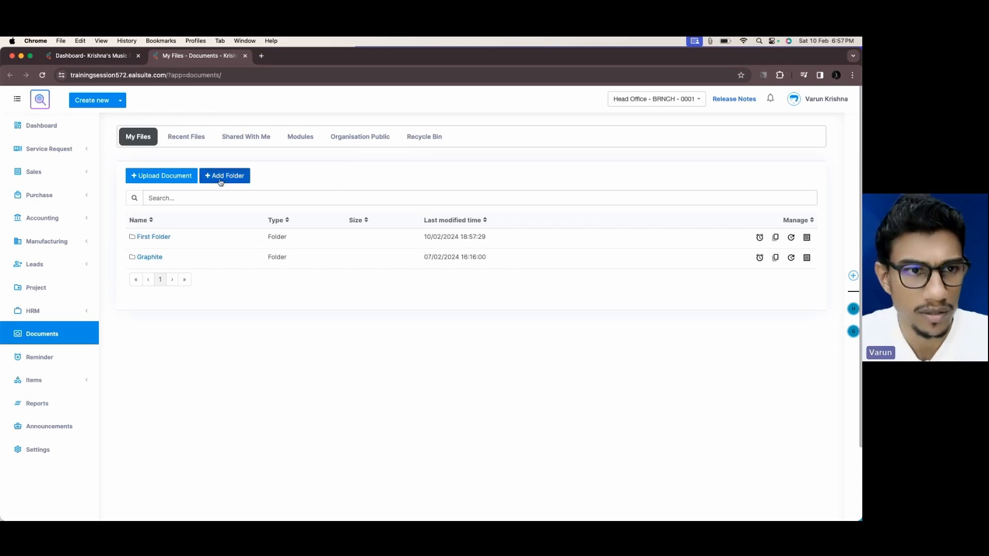
- Upload Template Edit - Graphite.png from Downloads to My Files as a document titled "First File"
click(188, 179)
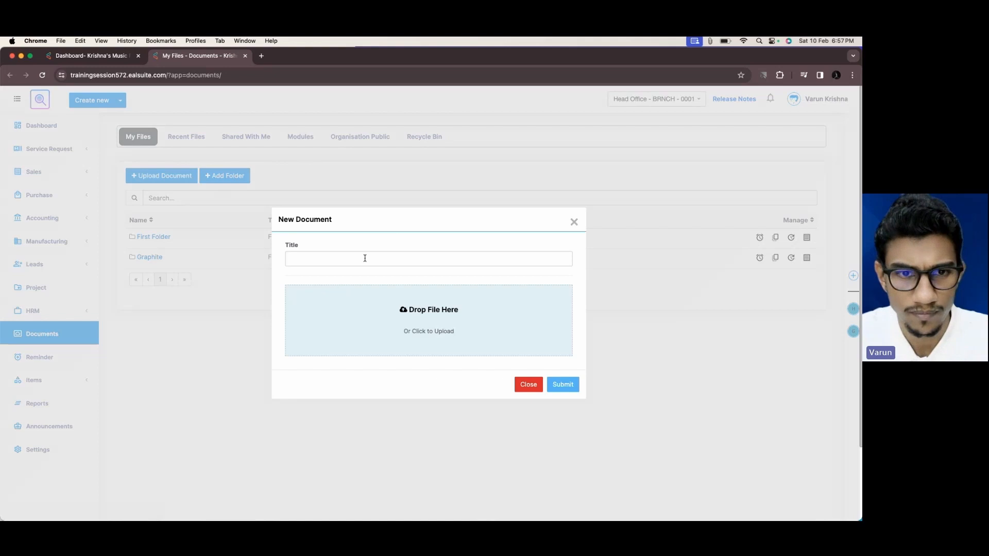
click(364, 258)
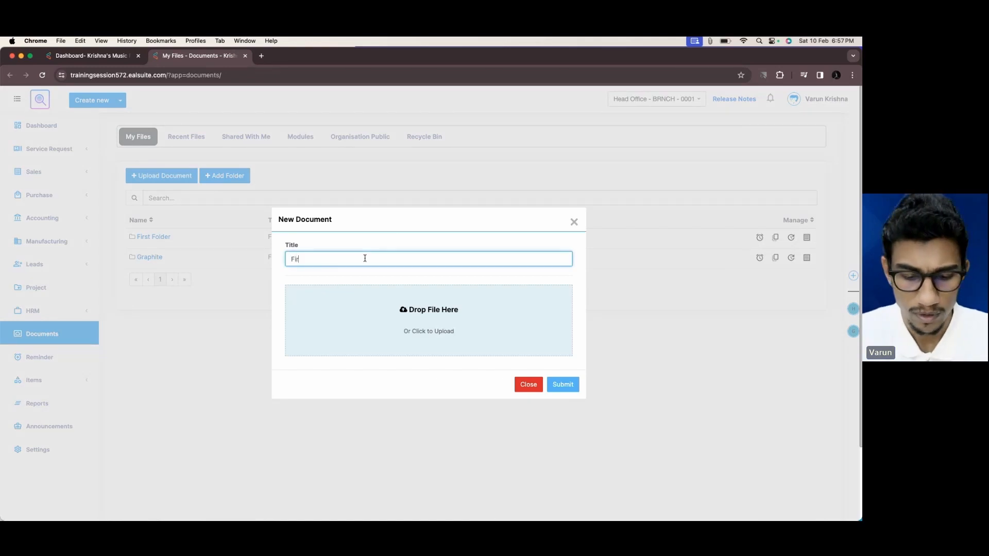
click(432, 298)
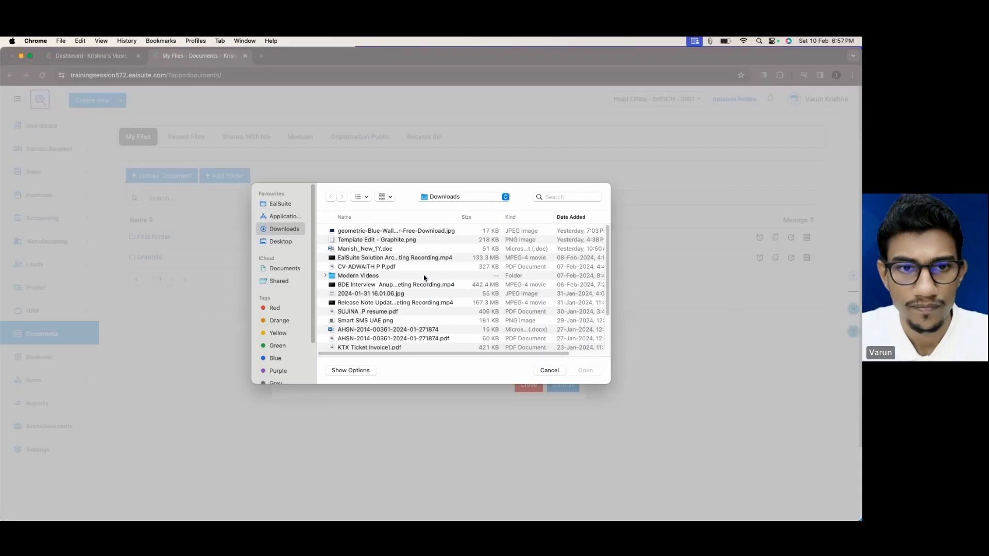
click(387, 233)
click(380, 242)
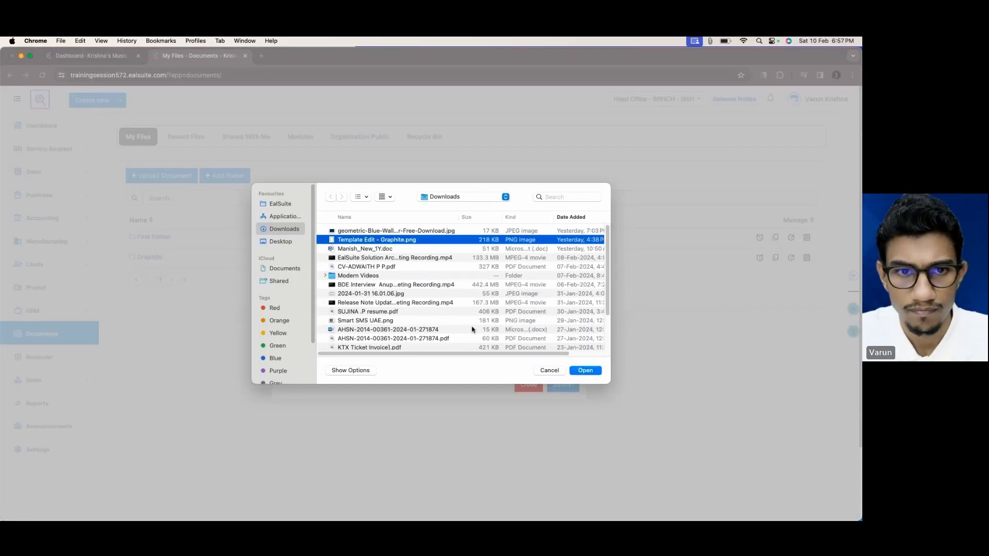
click(584, 370)
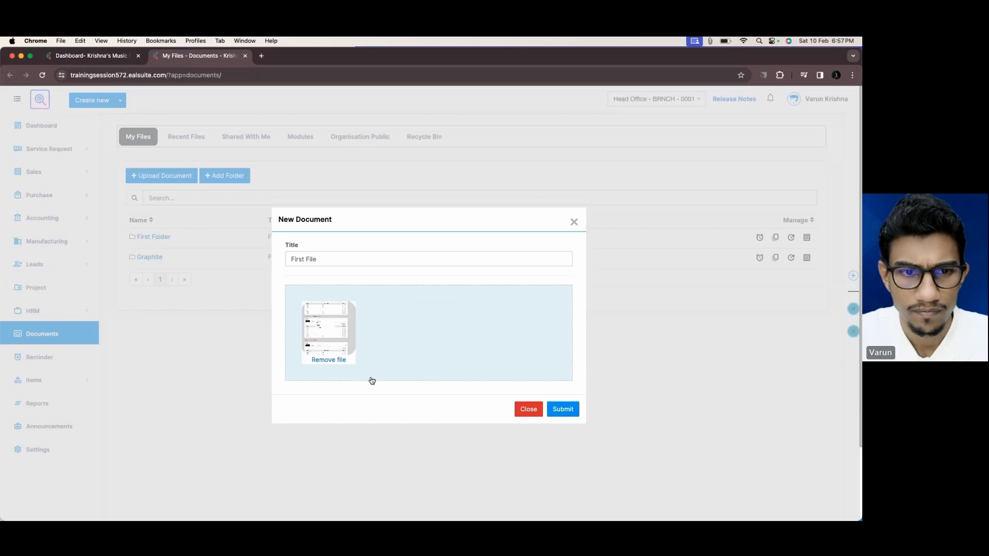
click(567, 411)
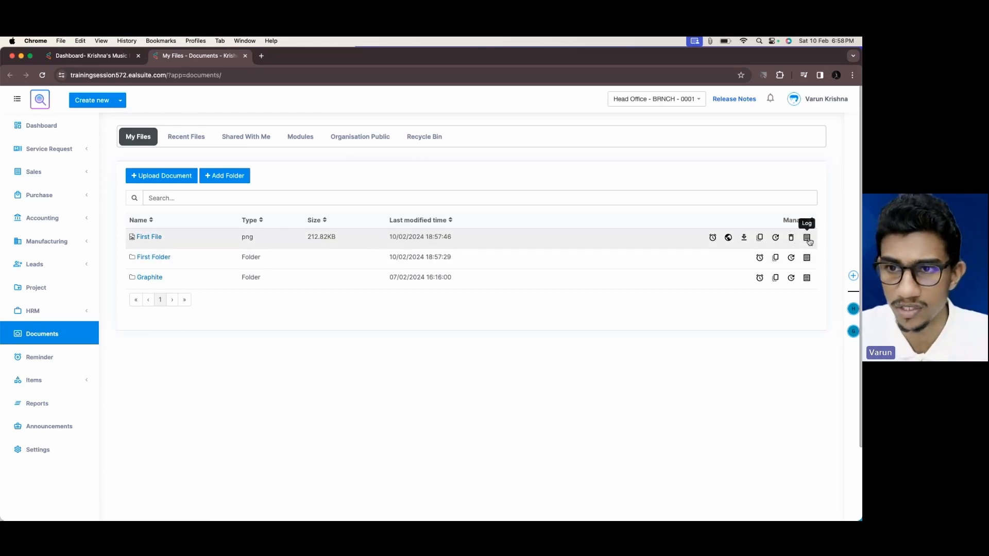
- Move First File into First Folder, check that folder's contents, and return to the home level
click(759, 239)
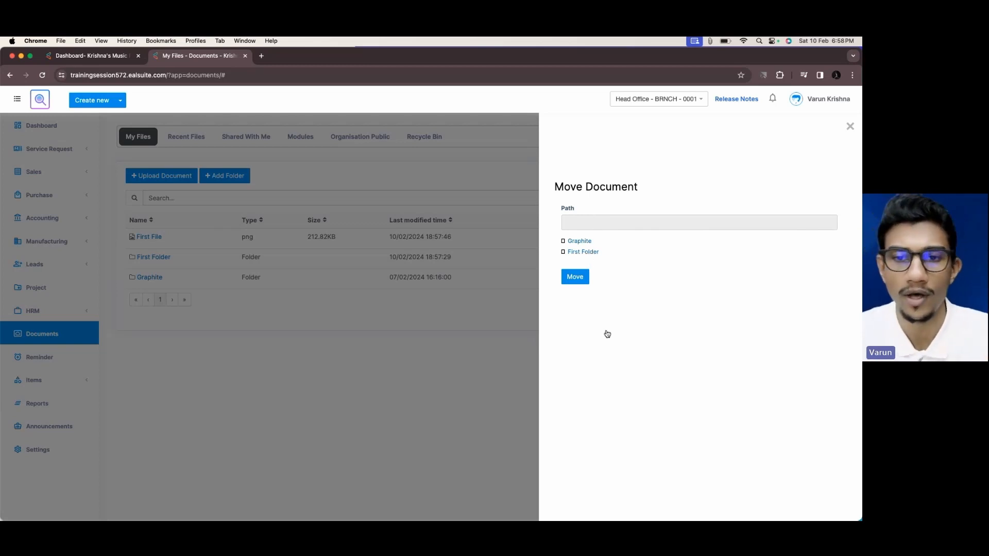
click(591, 253)
click(575, 277)
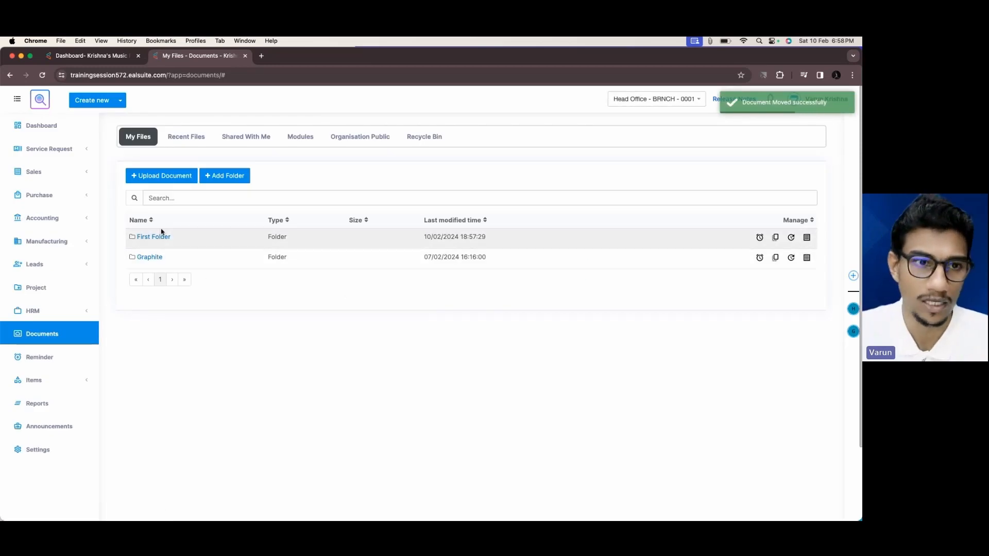
click(160, 238)
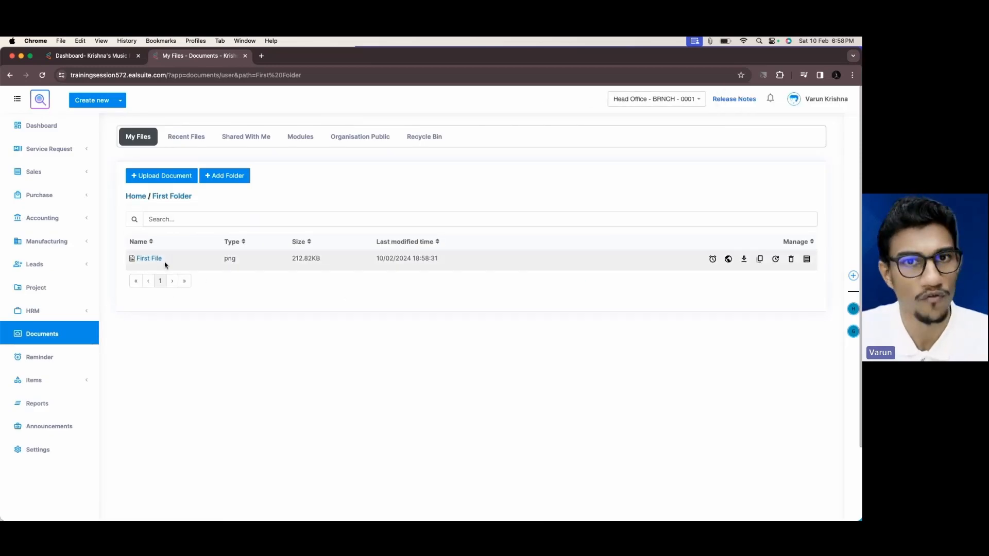
click(143, 198)
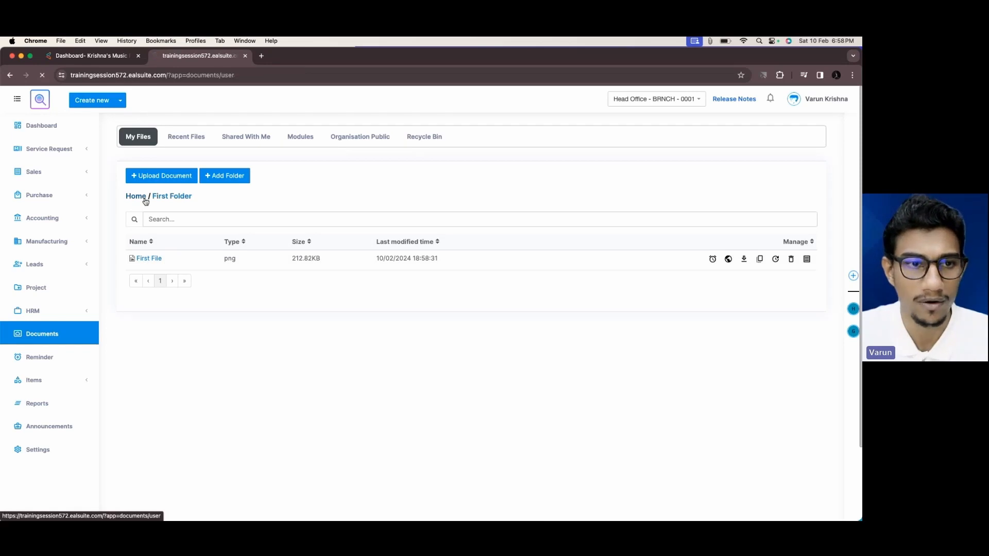
- Create a subfolder named "Second Folder" inside First Folder
click(160, 238)
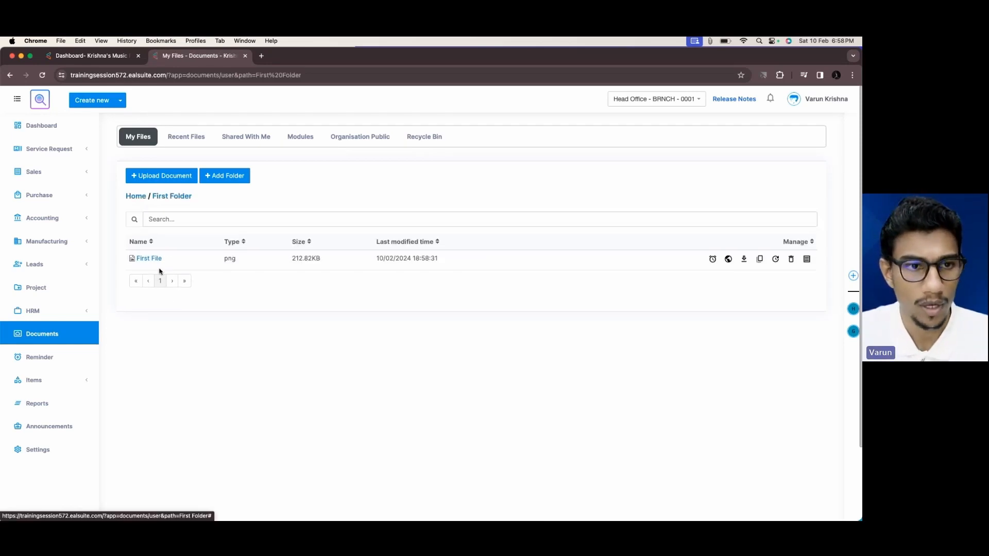
click(220, 175)
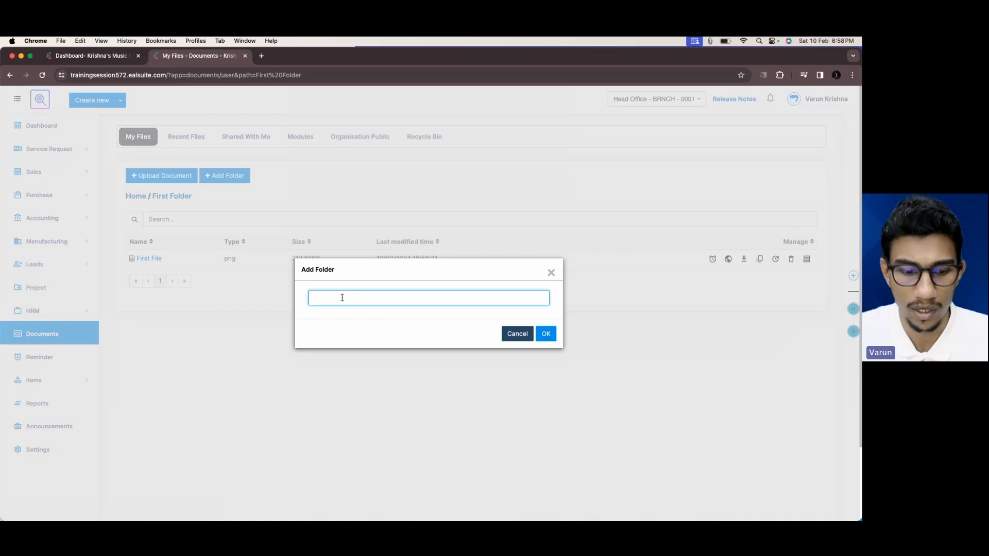
text(Second Folder)
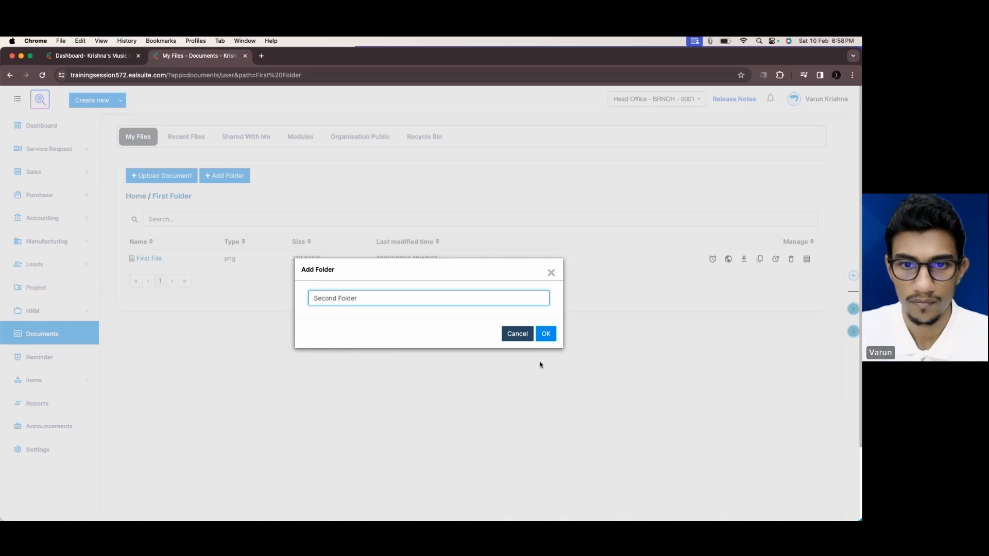
click(546, 334)
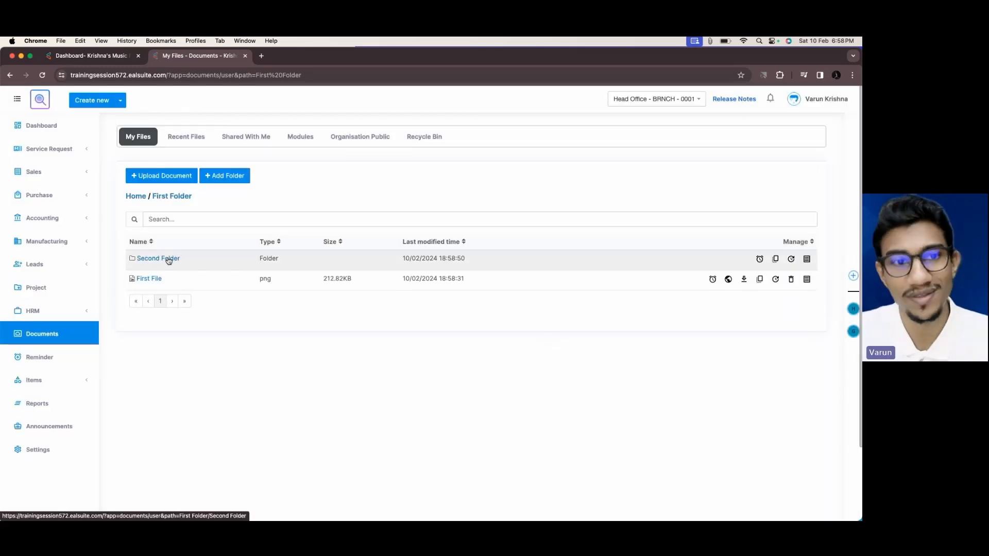
- Create a subfolder named "Third Folder" inside Second Folder
click(167, 257)
click(215, 179)
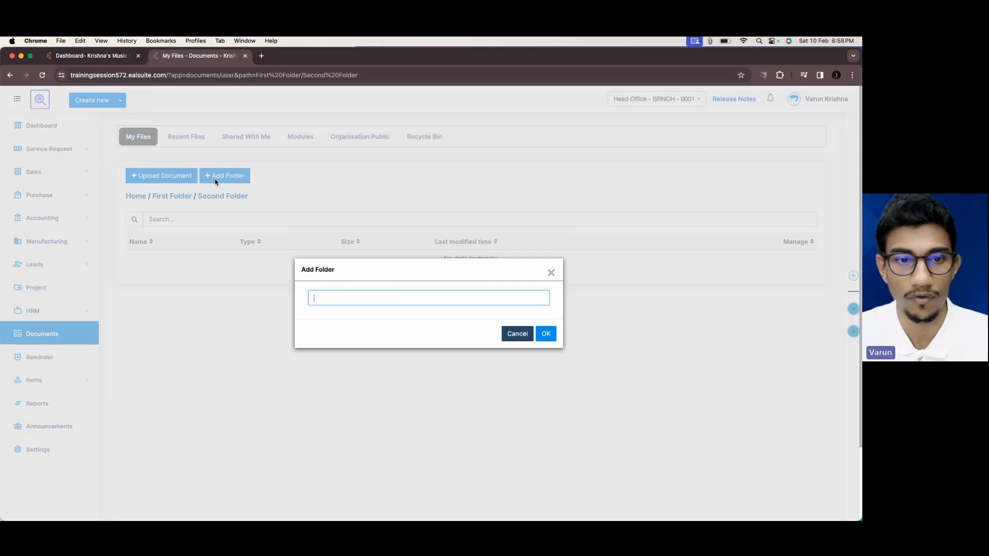
text(Third)
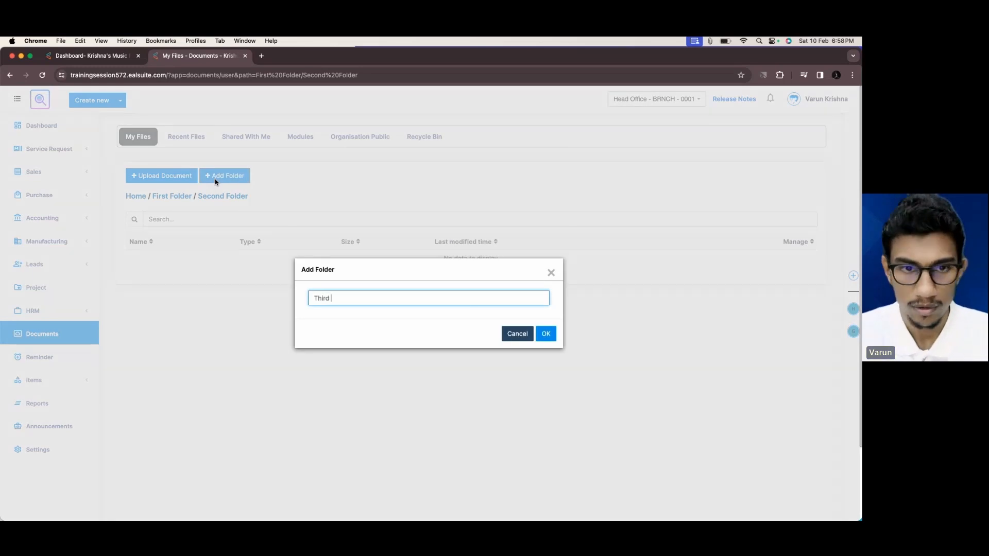
text( Folder)
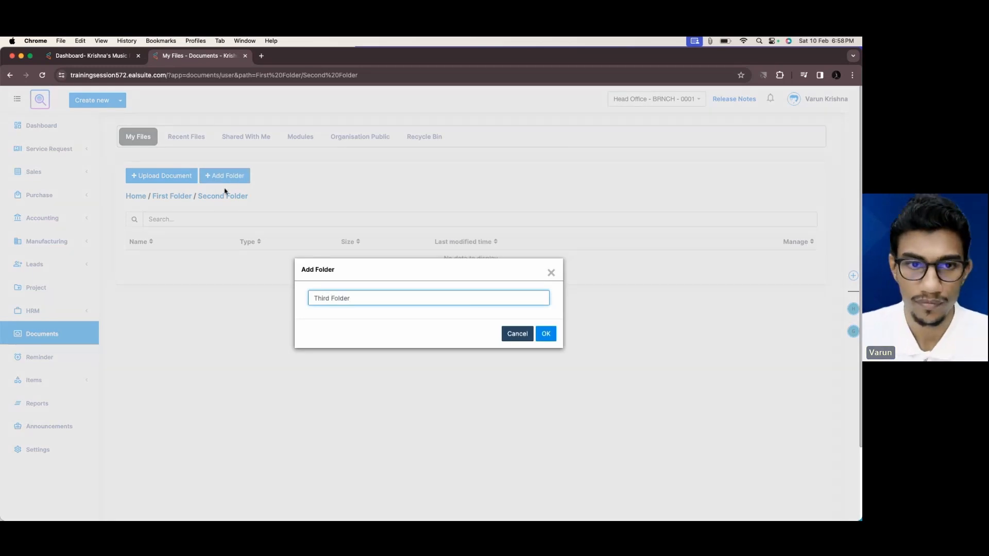
click(545, 335)
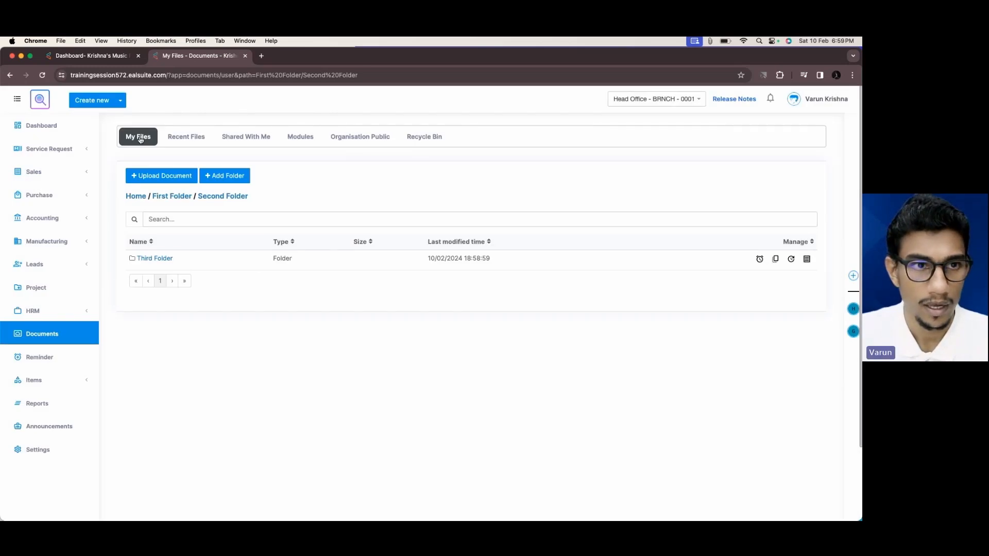
- Upload the geometric blue wallpaper JPG from Downloads to the home level of My Files, titled "Third File"
click(140, 201)
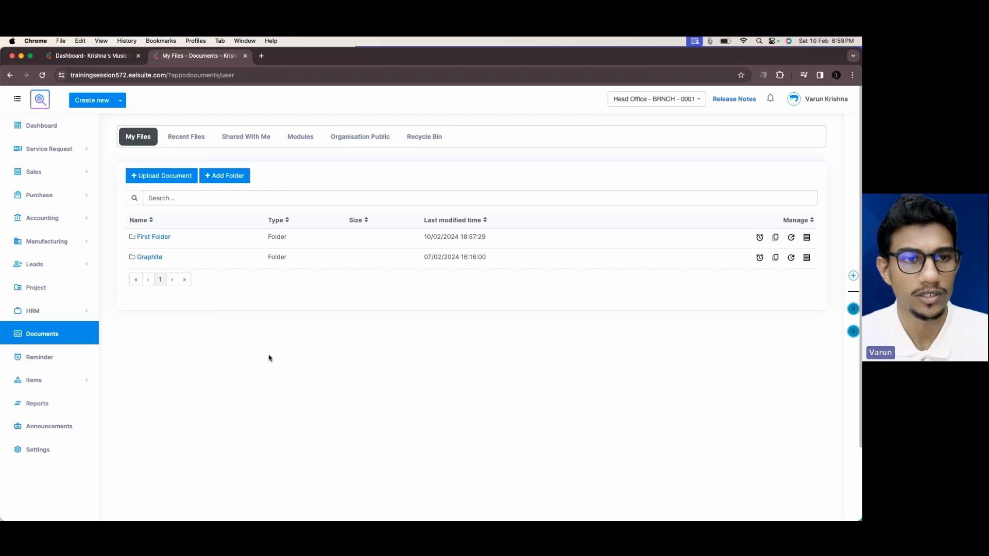
click(157, 176)
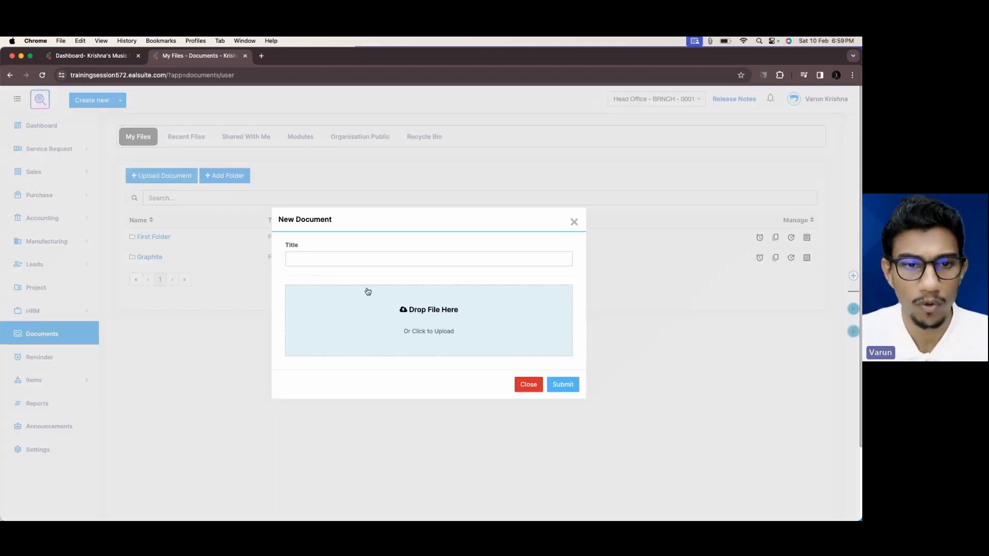
click(366, 259)
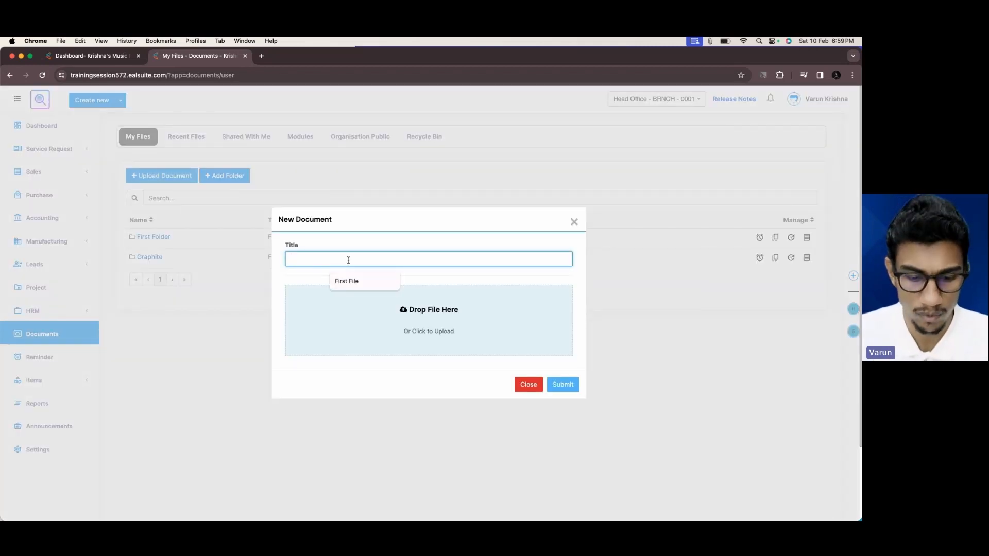
text(Third)
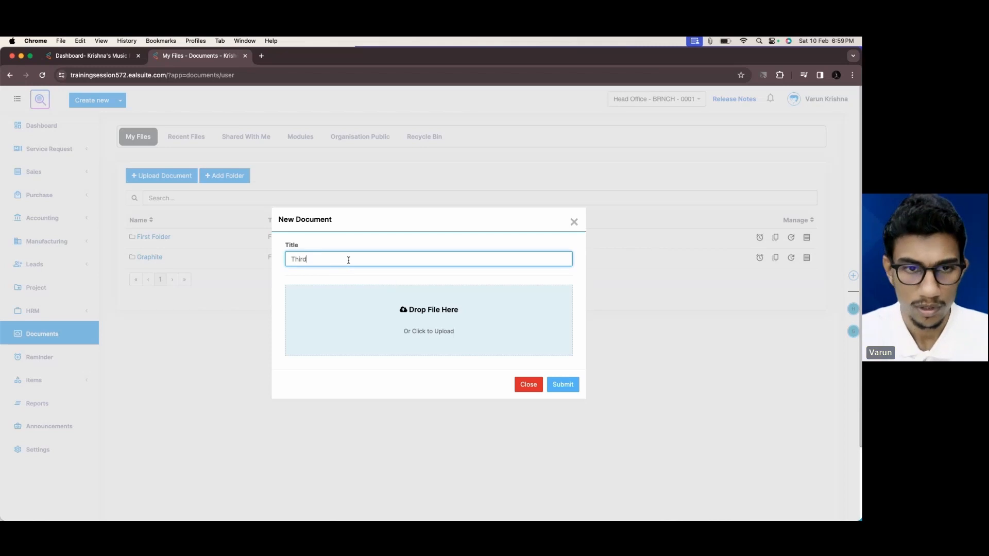
text( File)
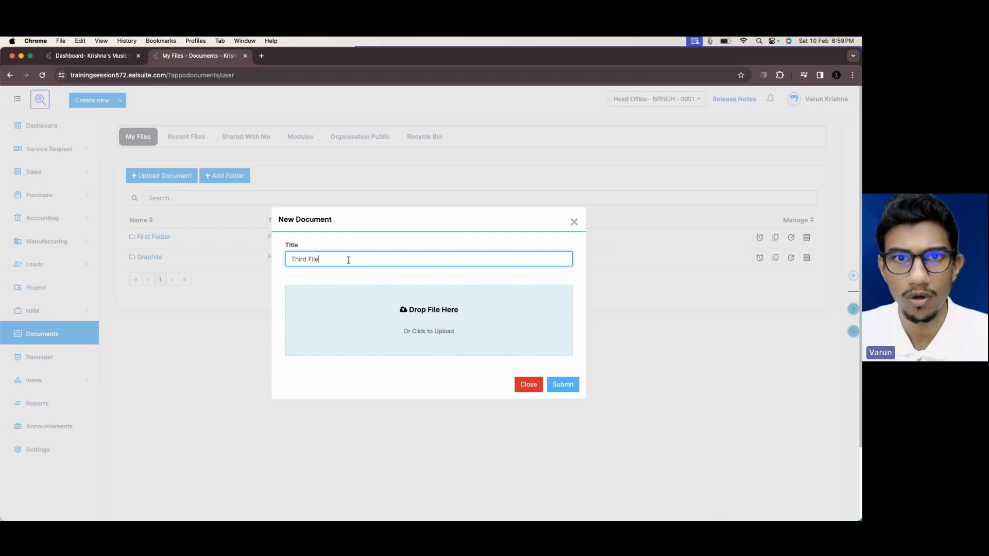
click(397, 324)
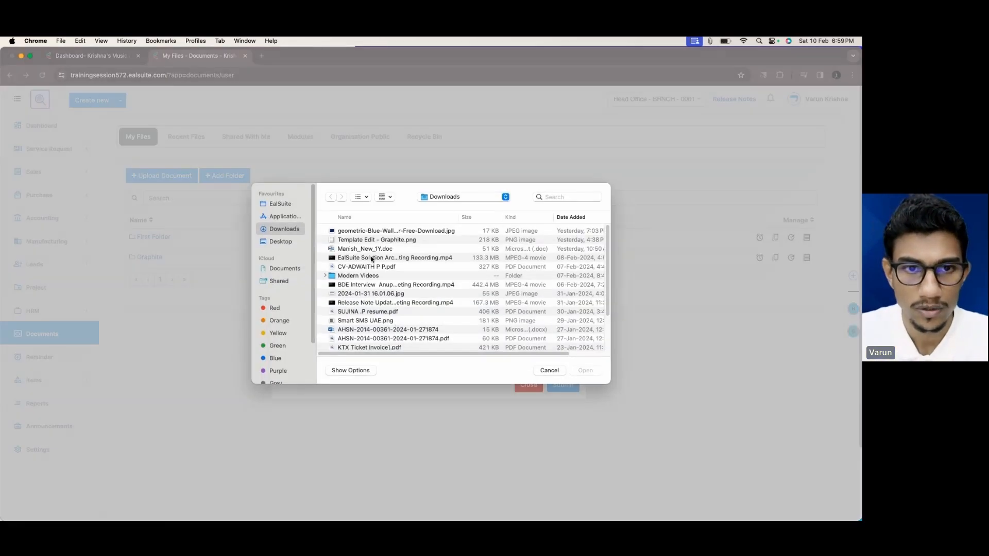
click(374, 230)
click(586, 372)
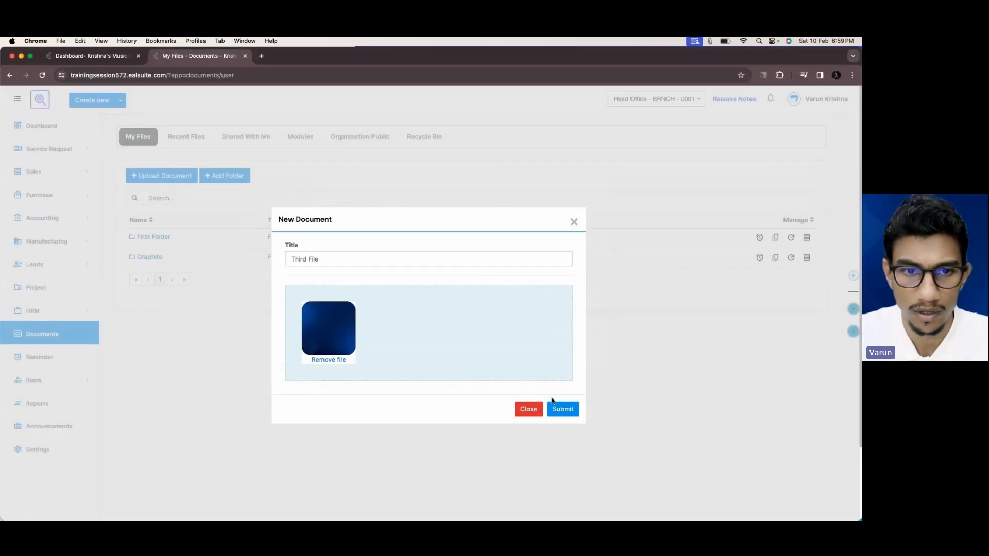
click(558, 407)
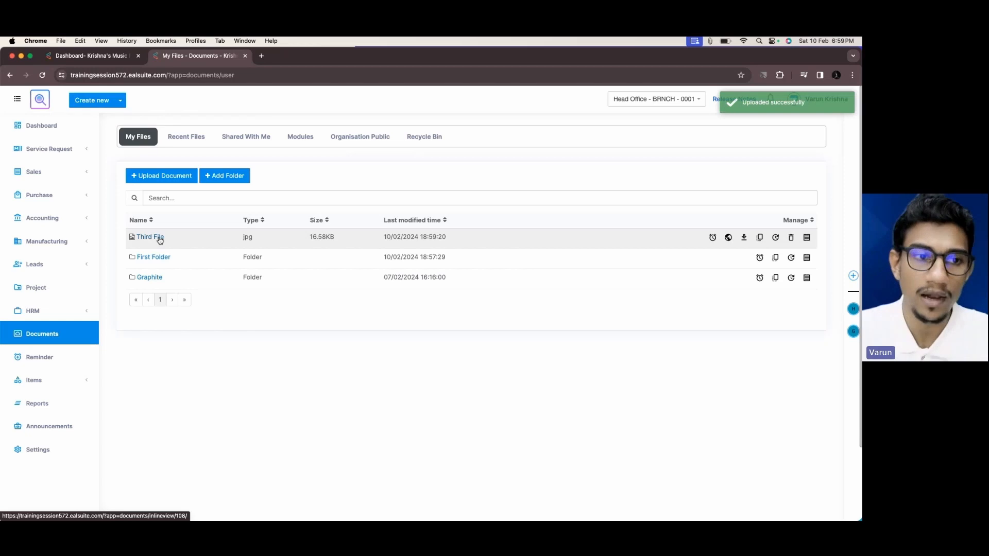
- Check the contents of First Folder and its Second Folder, and return to the home level of My Files
click(158, 258)
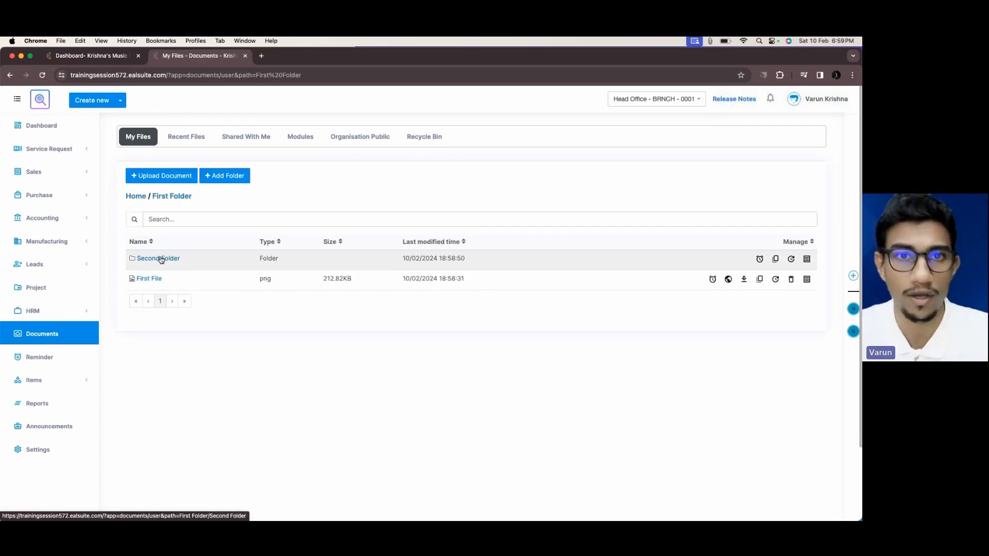
click(161, 259)
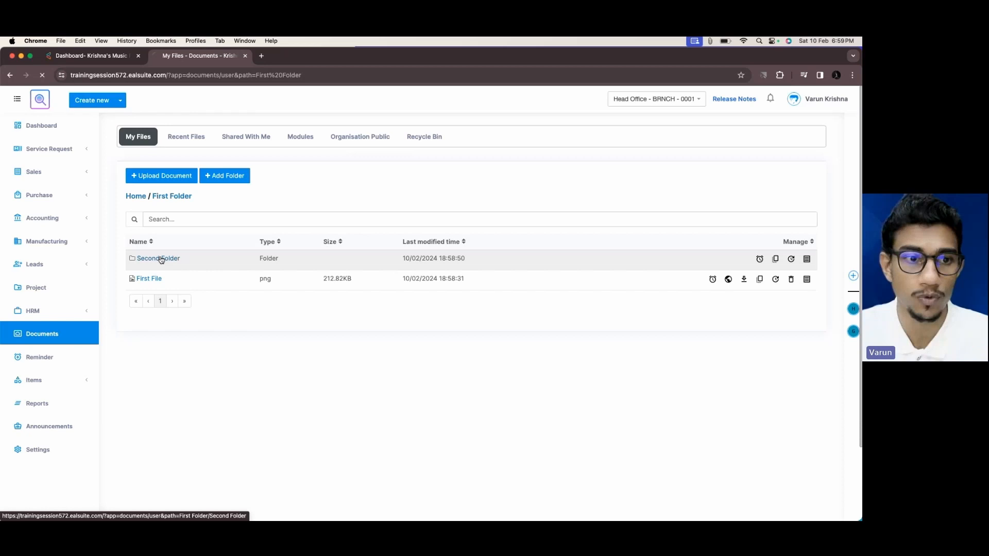
click(134, 200)
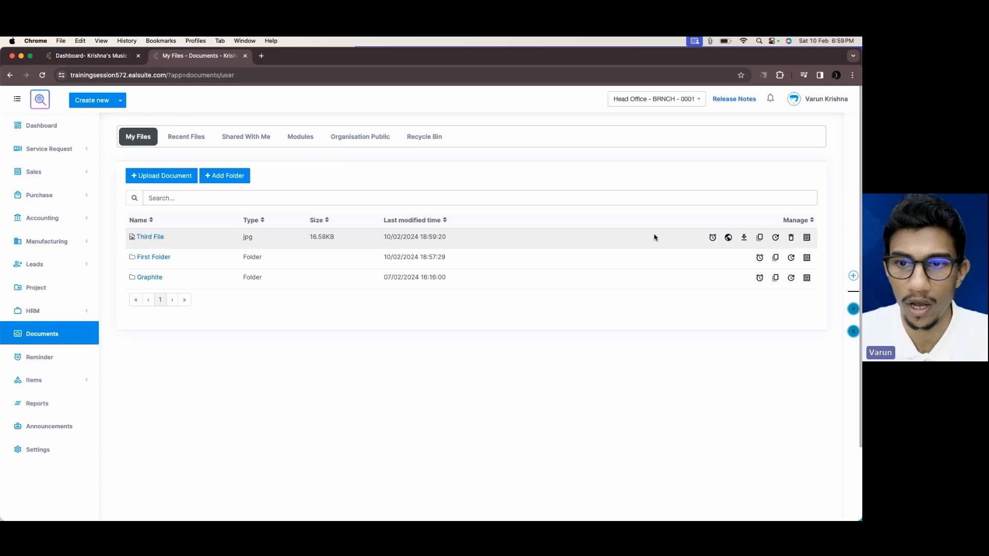
- Move Third File from the home level into First Folder/Second Folder/Third Folder
click(759, 238)
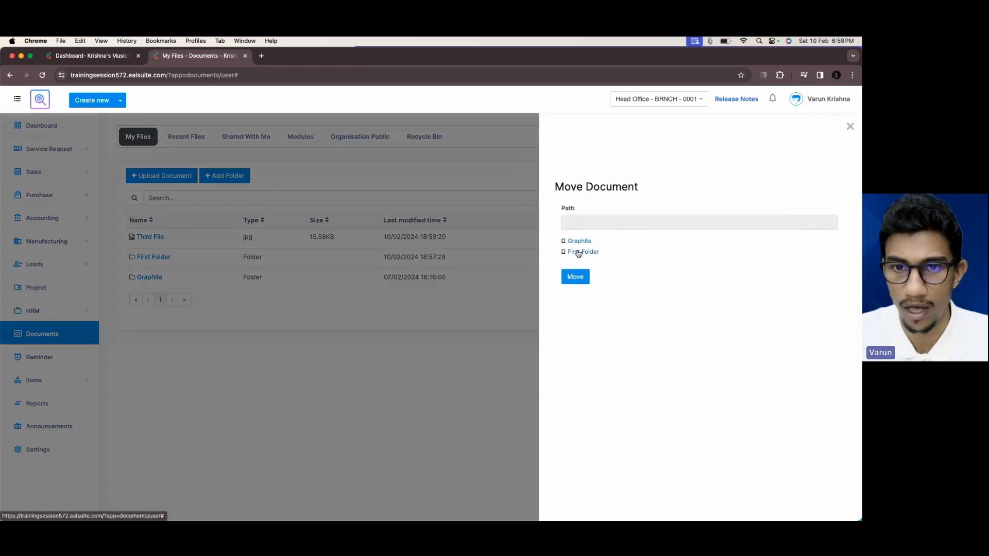
click(580, 252)
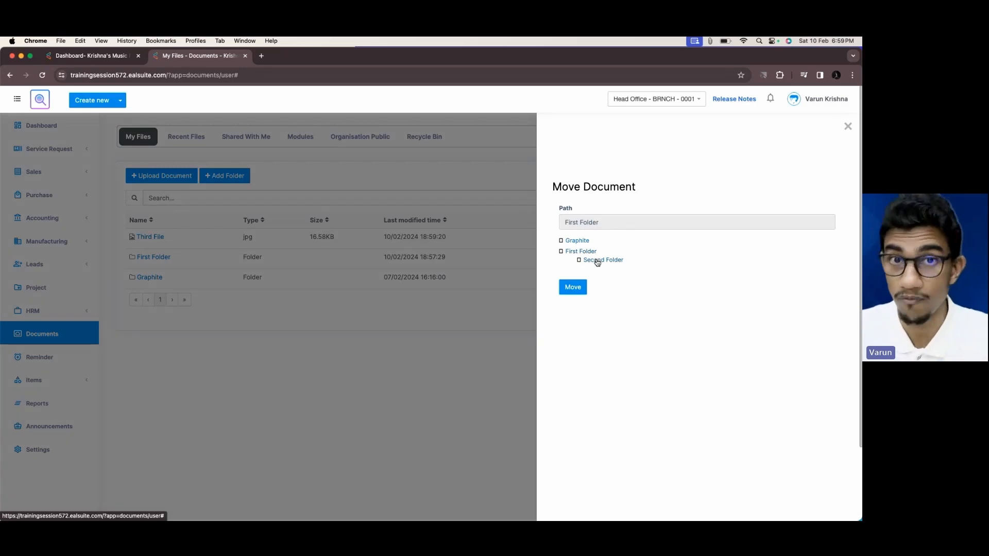
click(597, 262)
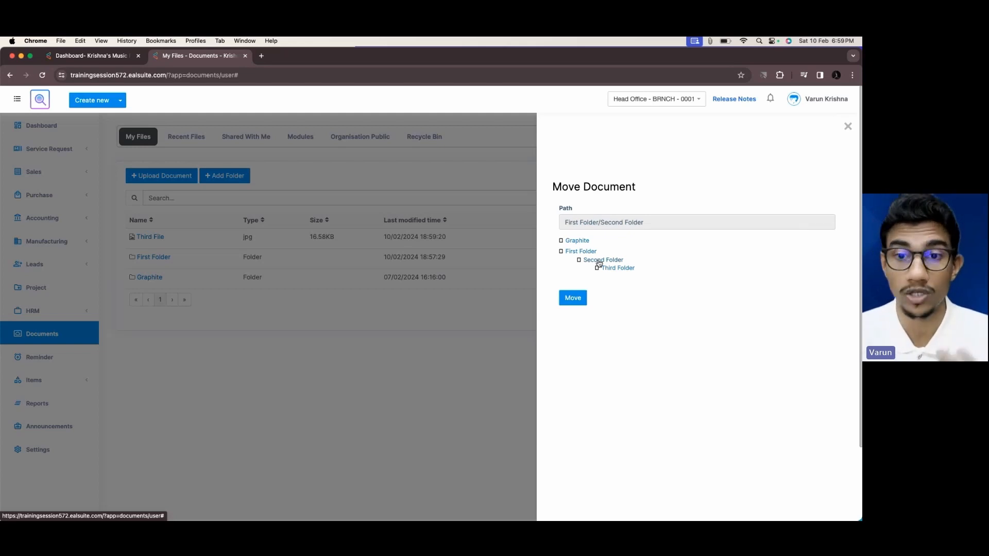
click(612, 268)
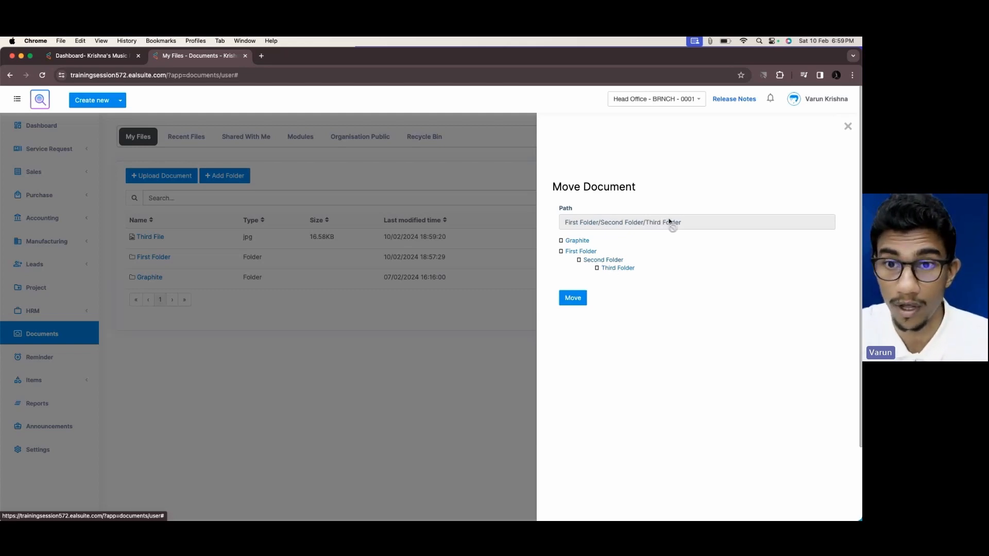
click(573, 298)
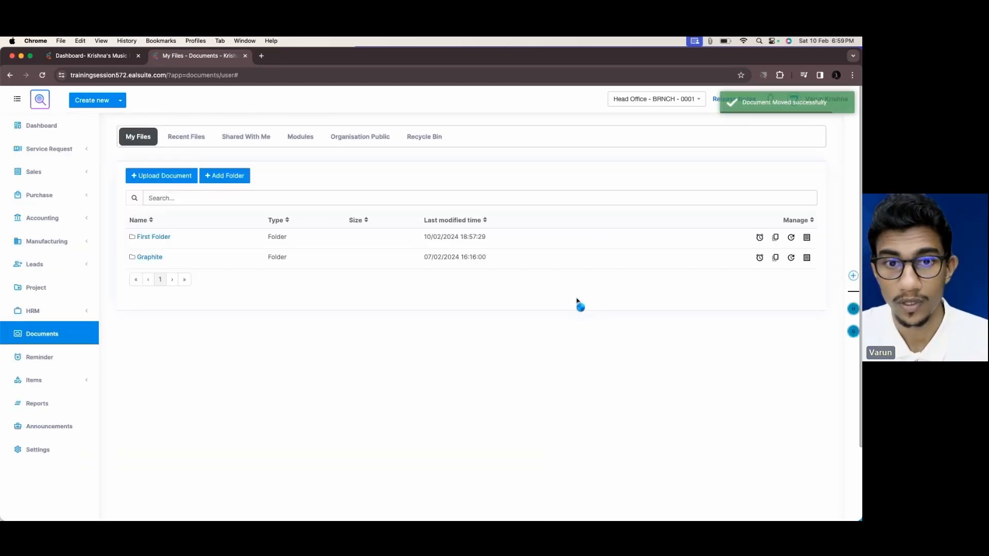
- Go through First Folder and Second Folder into Third Folder to check for the moved Third File
click(166, 239)
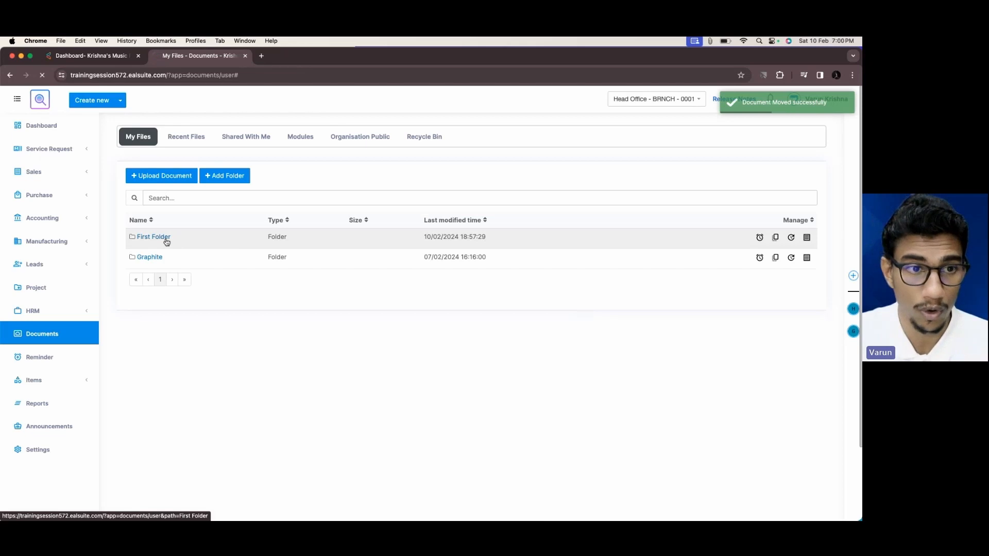
click(161, 260)
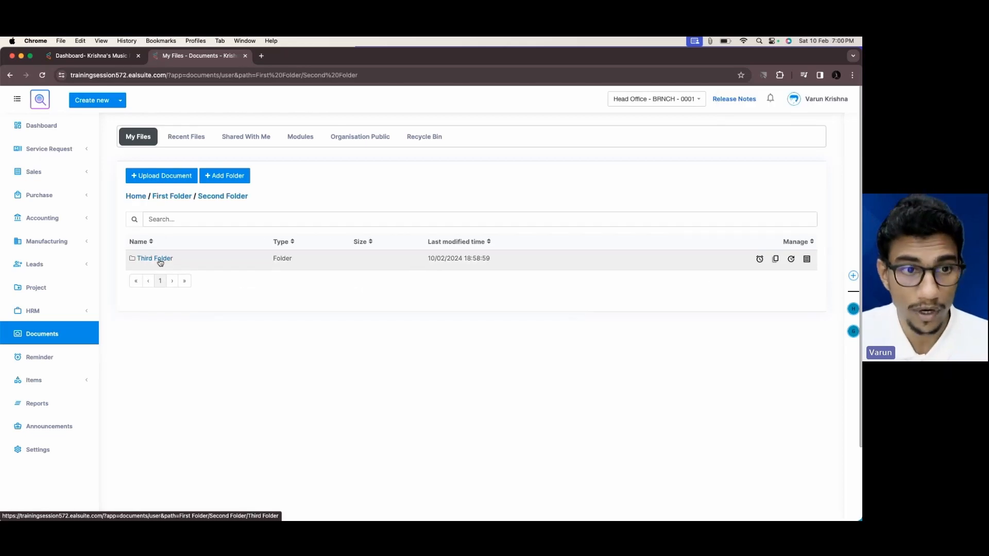
click(161, 261)
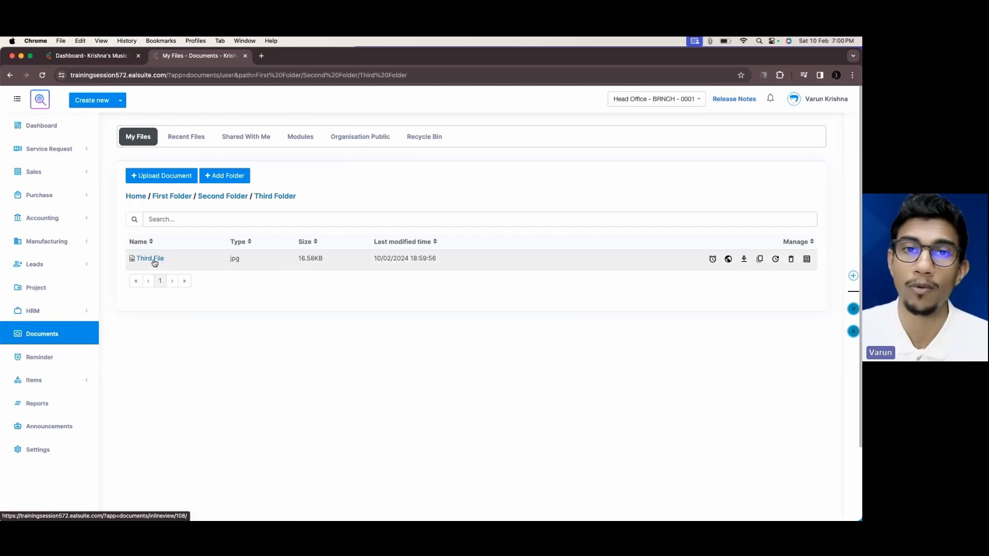
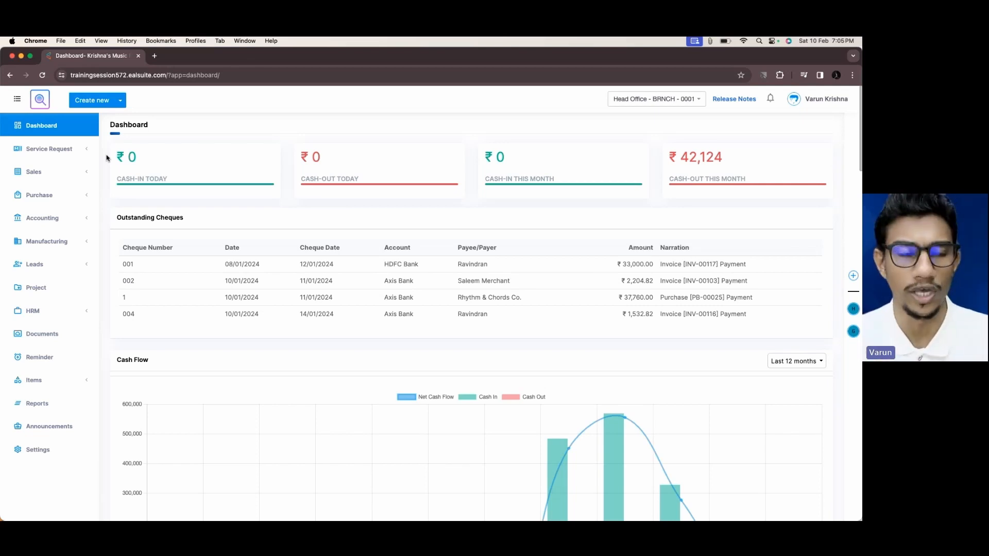
- Create a new sales invoice and choose the first listed Microsoft contact as its customer
click(119, 103)
click(80, 149)
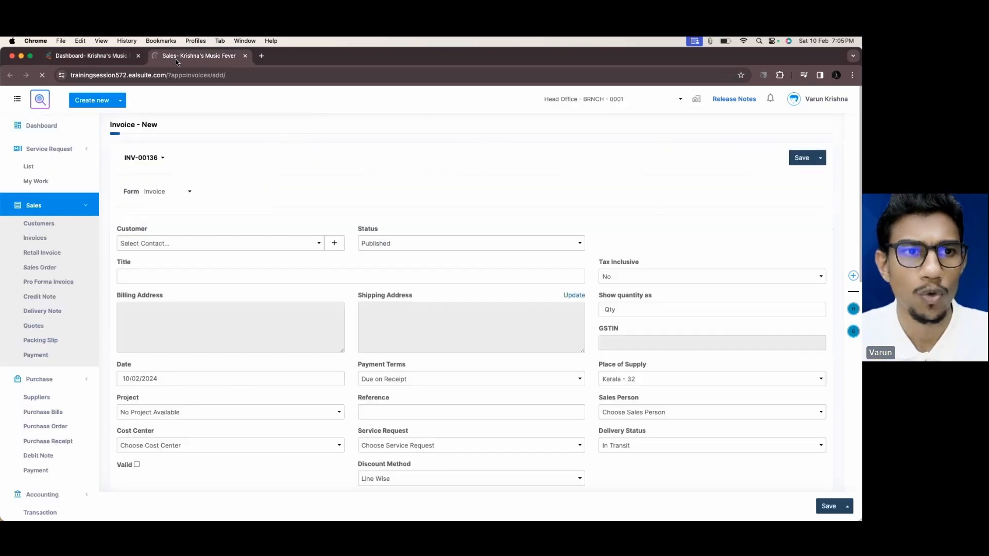
click(300, 255)
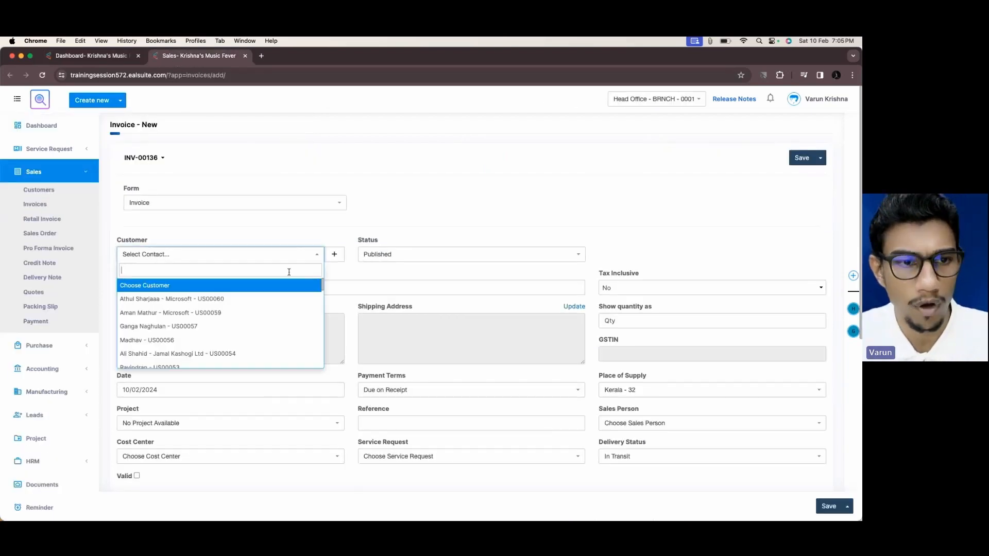
click(213, 299)
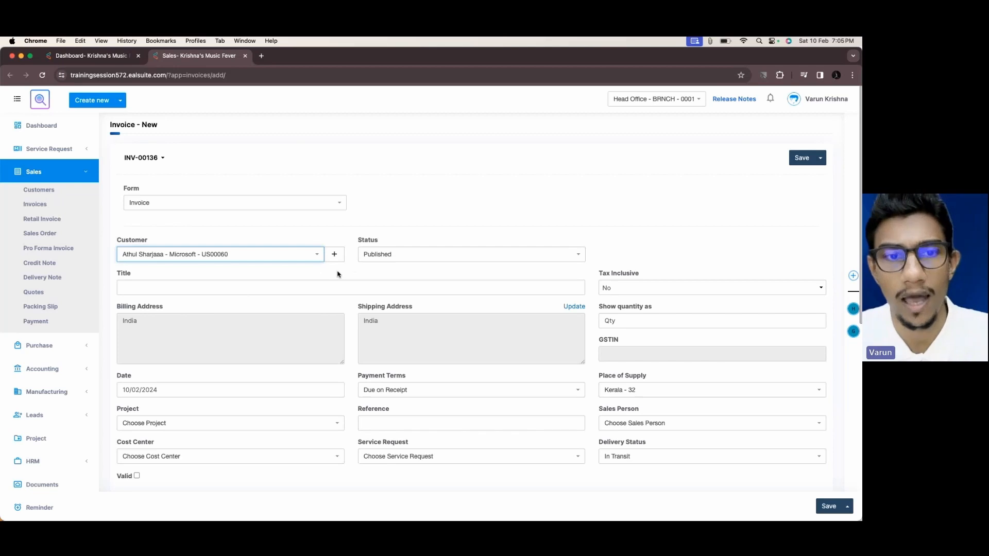
- Open the product and service picker for the invoice lines and mark 4 Seater Sofa Cum Bed and Accent Coffee Table
scroll(348, 273, down, 6)
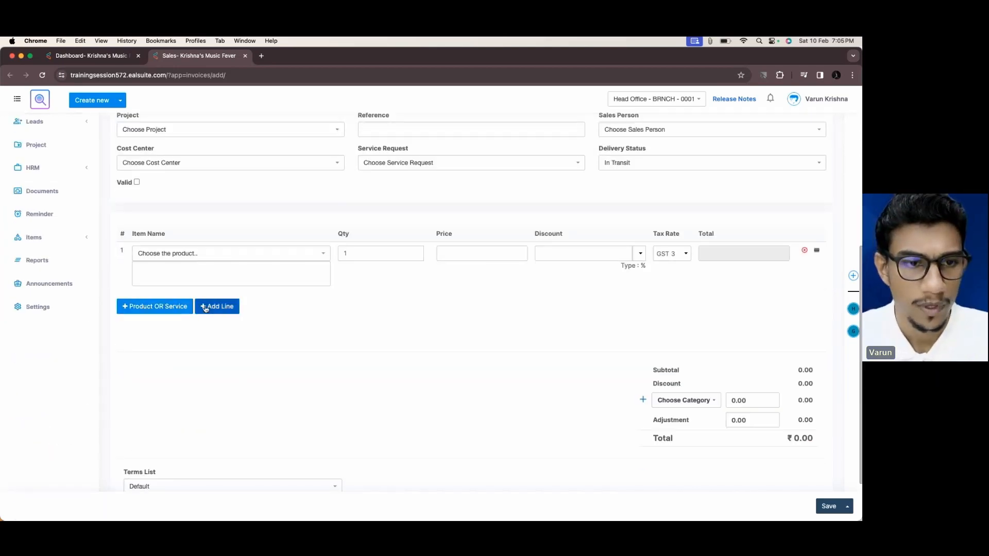
click(180, 308)
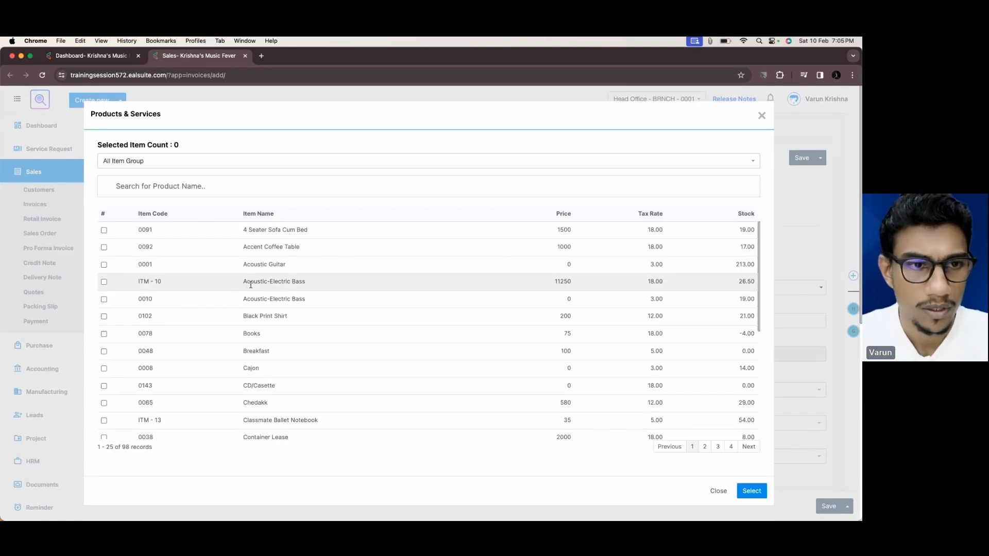
click(104, 231)
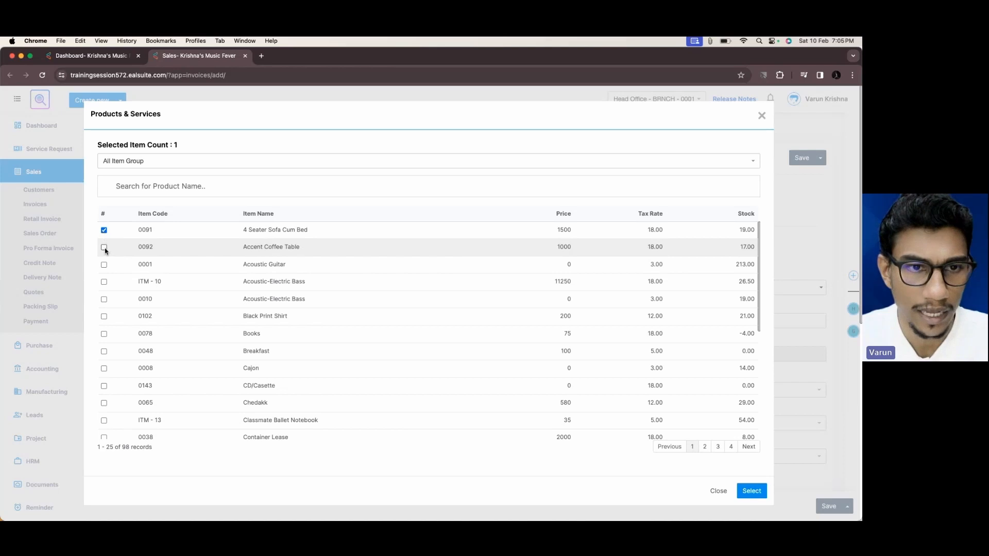
click(104, 247)
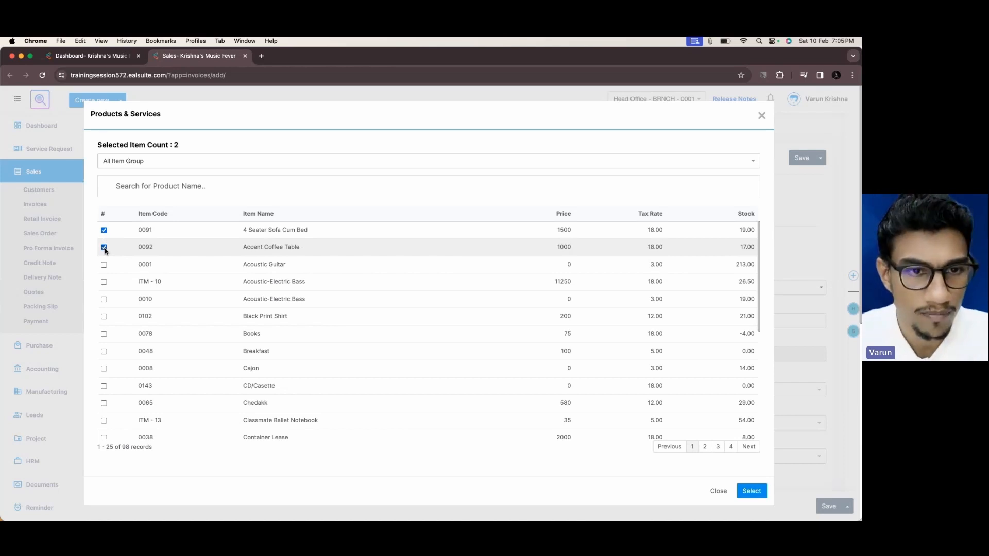
- Mark Books, Breakfast and CD/Casette in the product list, and unmark Breakfast again
scroll(103, 295, down, 1)
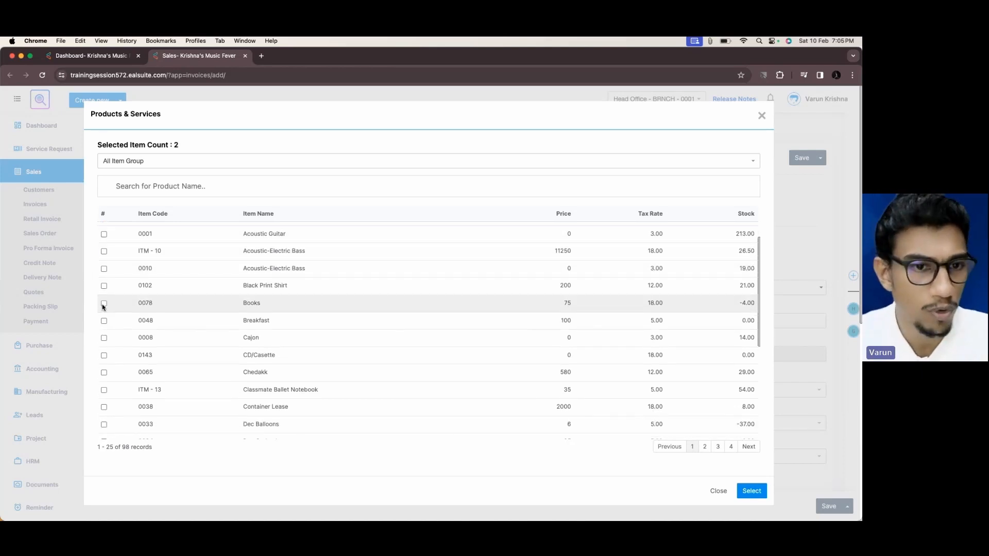
click(104, 304)
click(104, 320)
scroll(104, 321, down, 3)
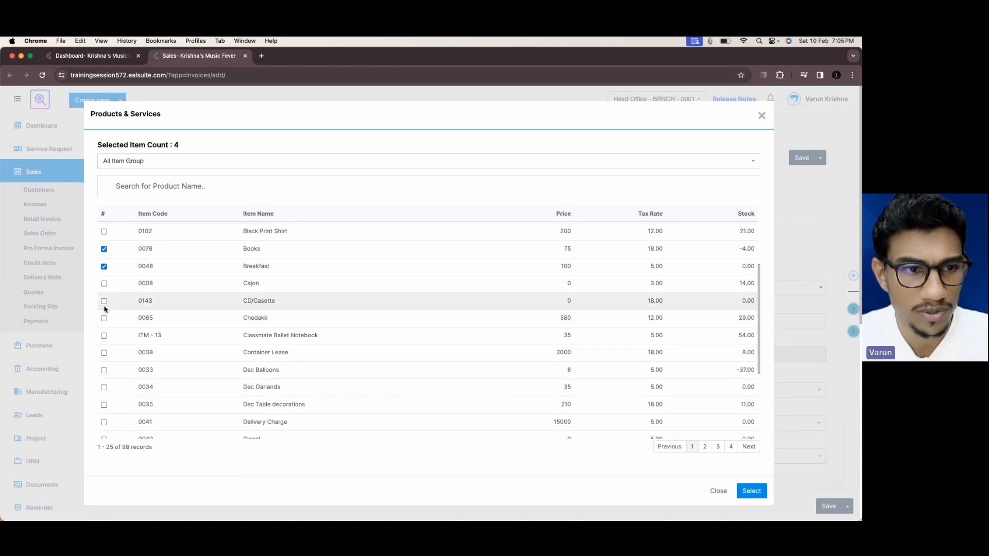
click(104, 302)
scroll(122, 308, down, 1)
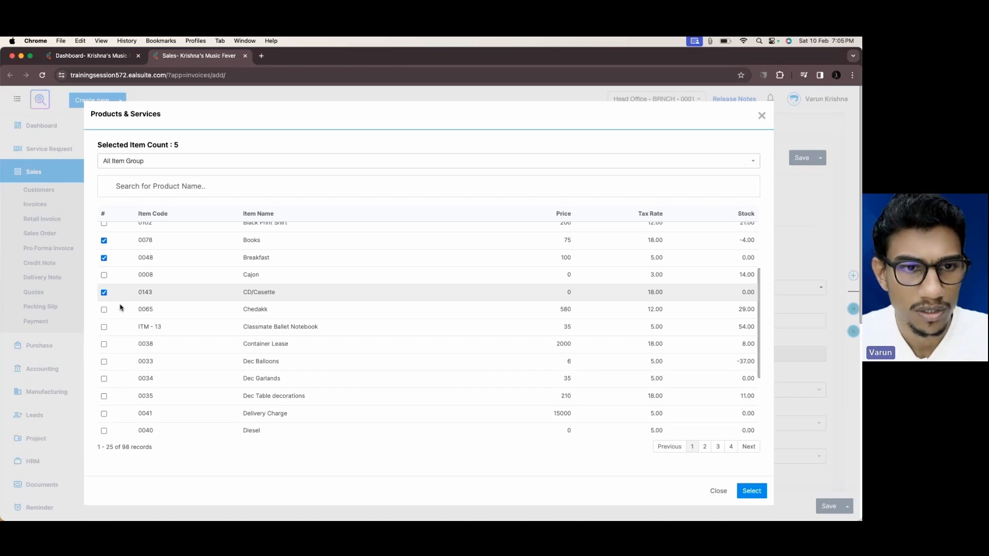
click(104, 257)
- Add Classmate Ballet Notebook and Dec Balloons to the marked invoice items
scroll(139, 282, down, 1)
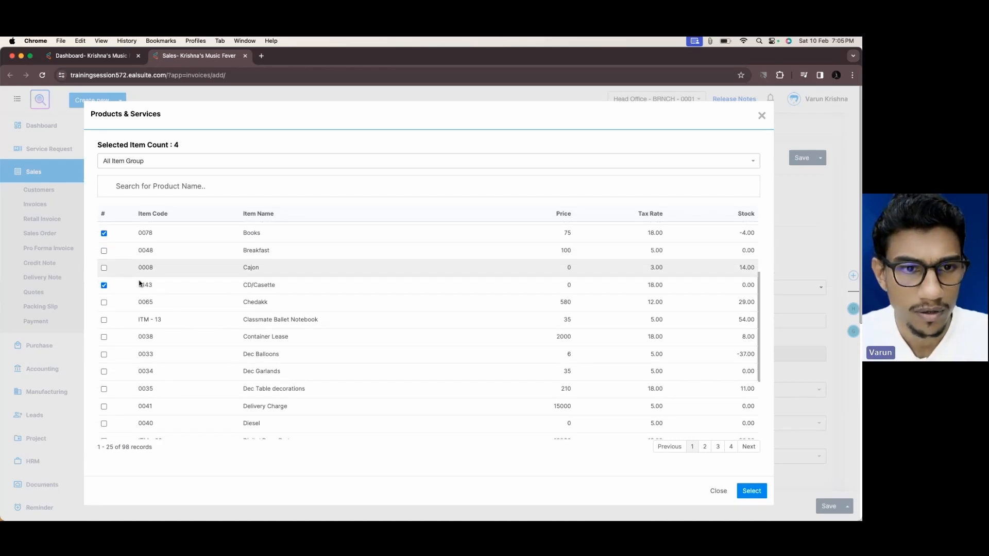
scroll(139, 283, down, 1)
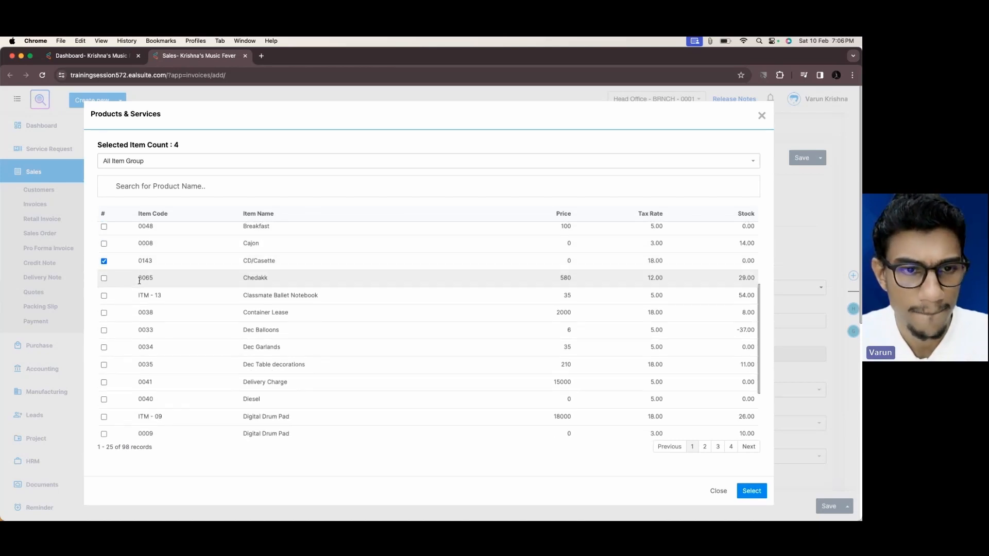
click(104, 289)
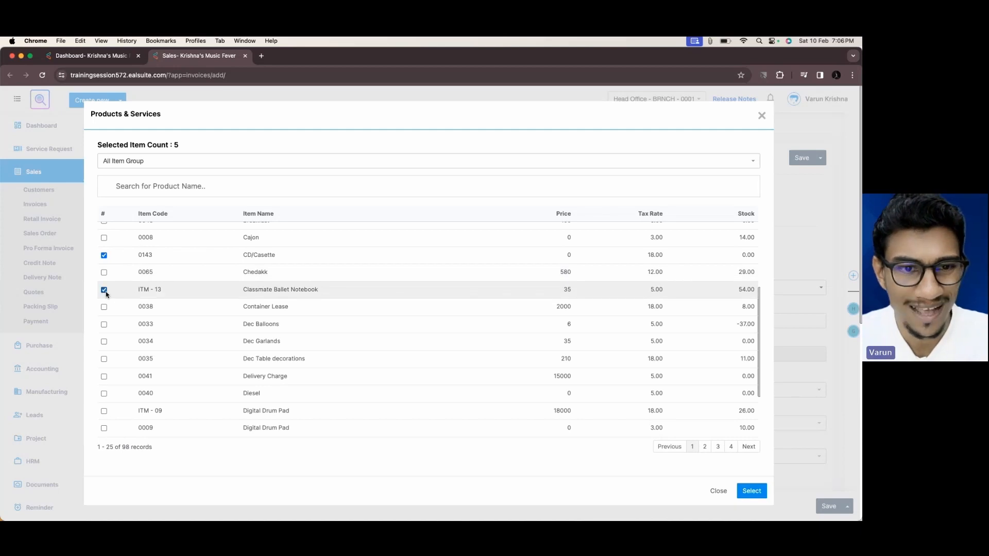
scroll(196, 289, down, 3)
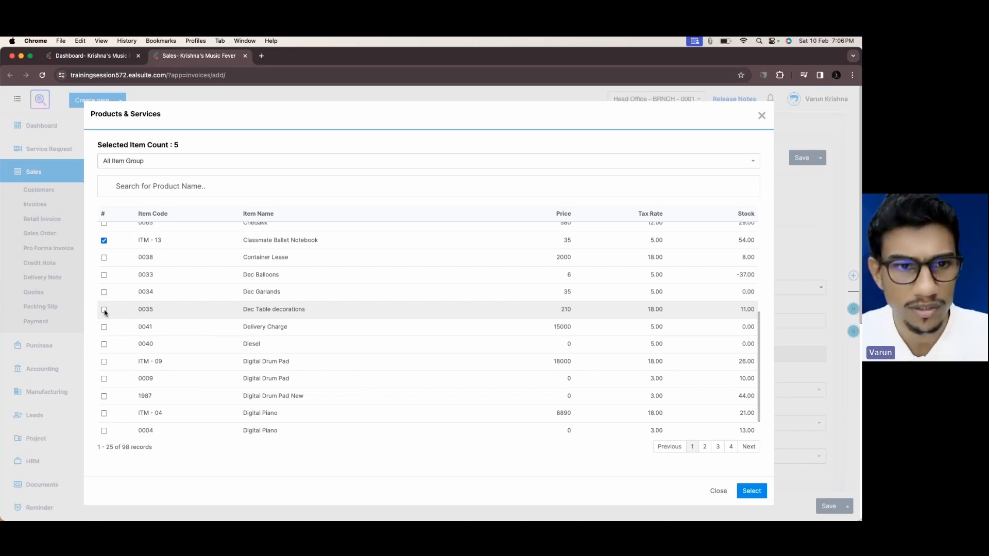
click(103, 275)
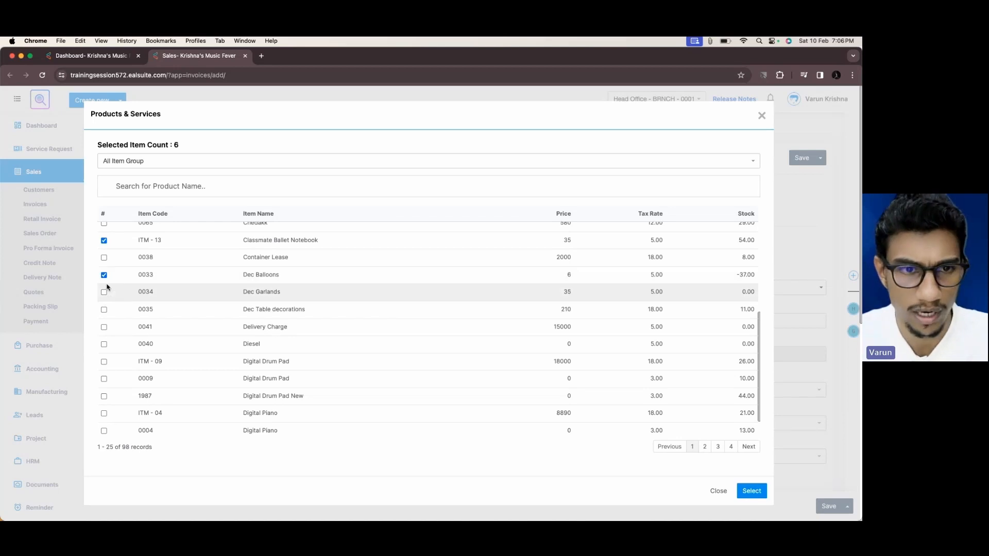
- Mark Key Chain and Lexi Pen on page 2 of the product list
scroll(107, 303, down, 2)
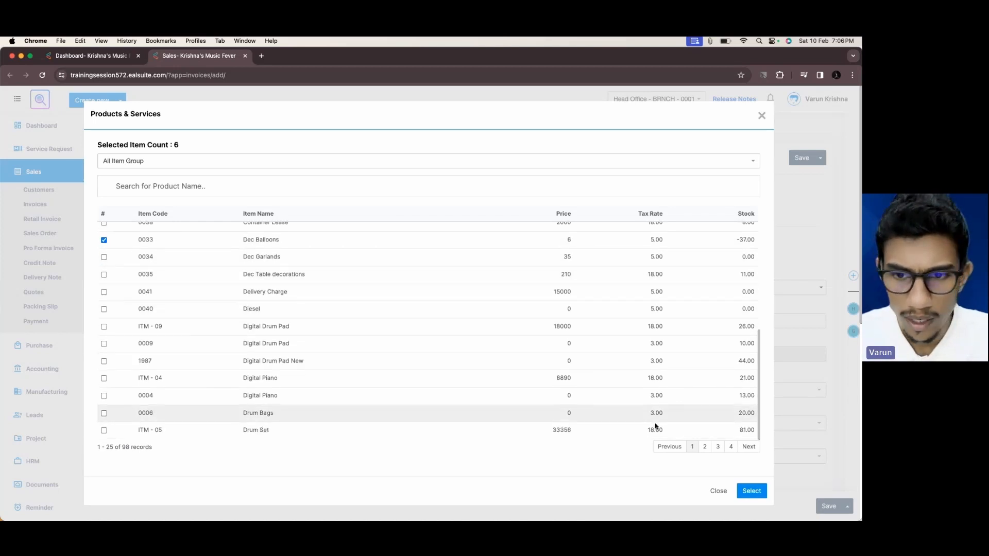
click(706, 447)
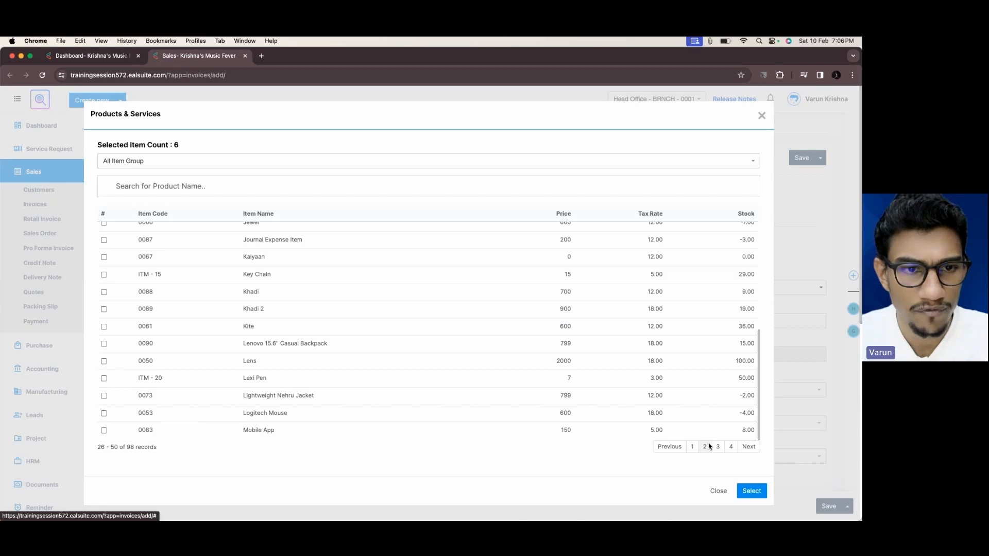
click(103, 275)
scroll(358, 383, down, 1)
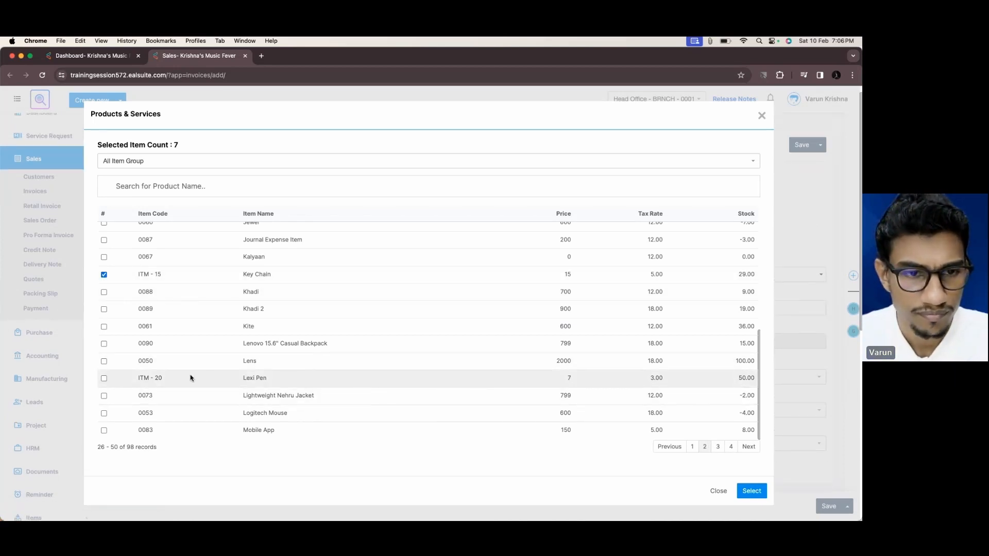
click(104, 378)
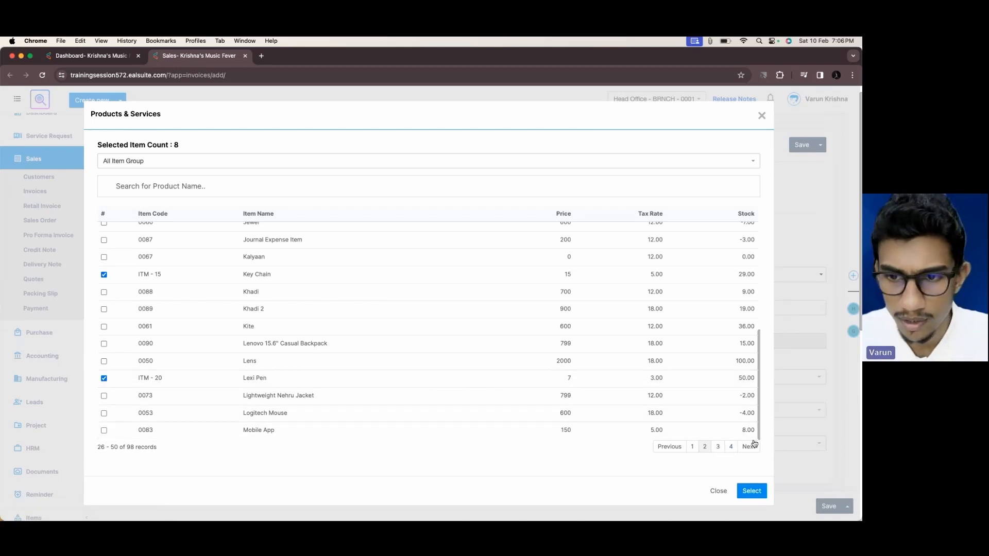
- Mark Silver Plated Goblet Flute and Textile T-Shirt Green S on page 3 of the product list
click(717, 447)
scroll(257, 290, up, 1)
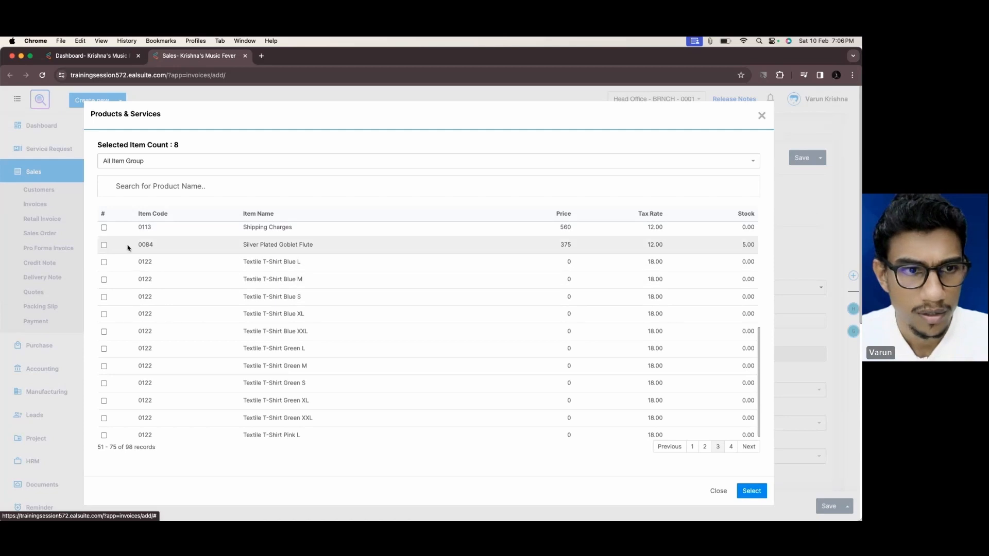
click(104, 245)
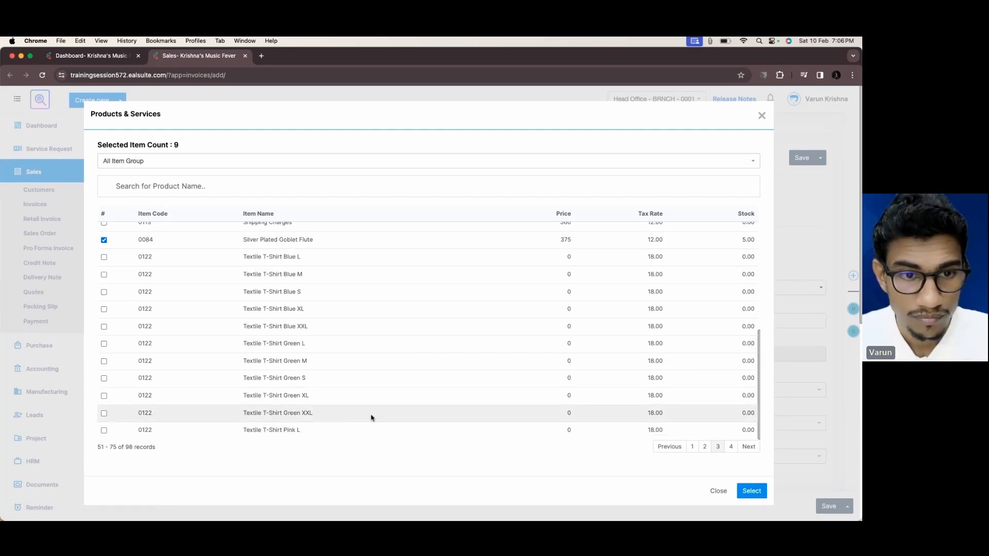
scroll(261, 397, down, 1)
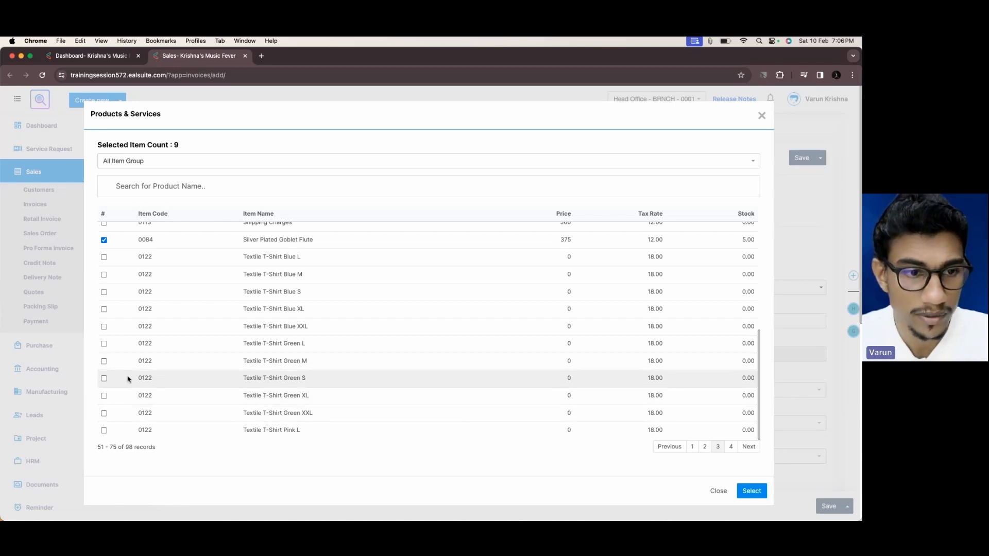
click(103, 379)
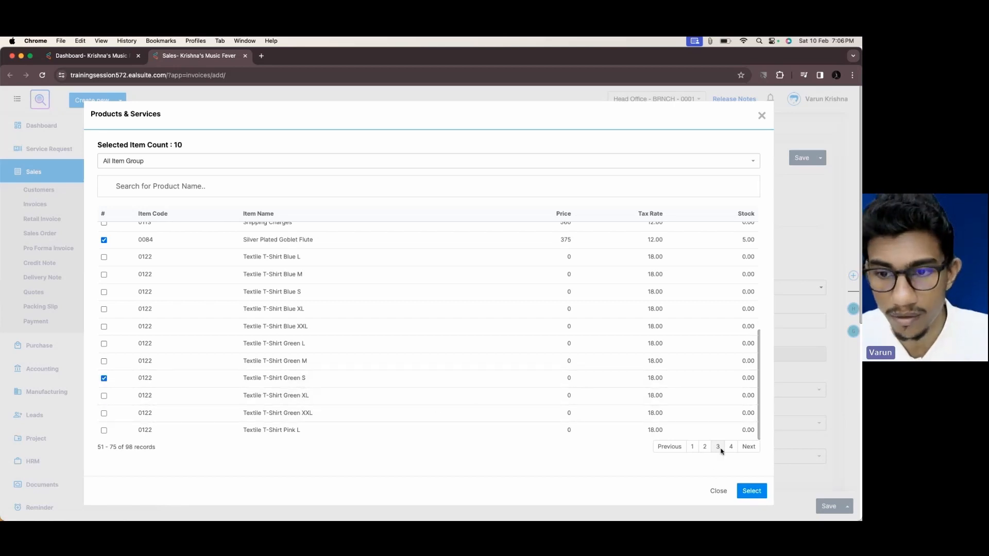
- Mark Textile T-Shirt Green XL and XXL, Van Heusen Men's Shirt M BLACK, M RED and S BLACK, and Xbox Series X in the product list
click(103, 396)
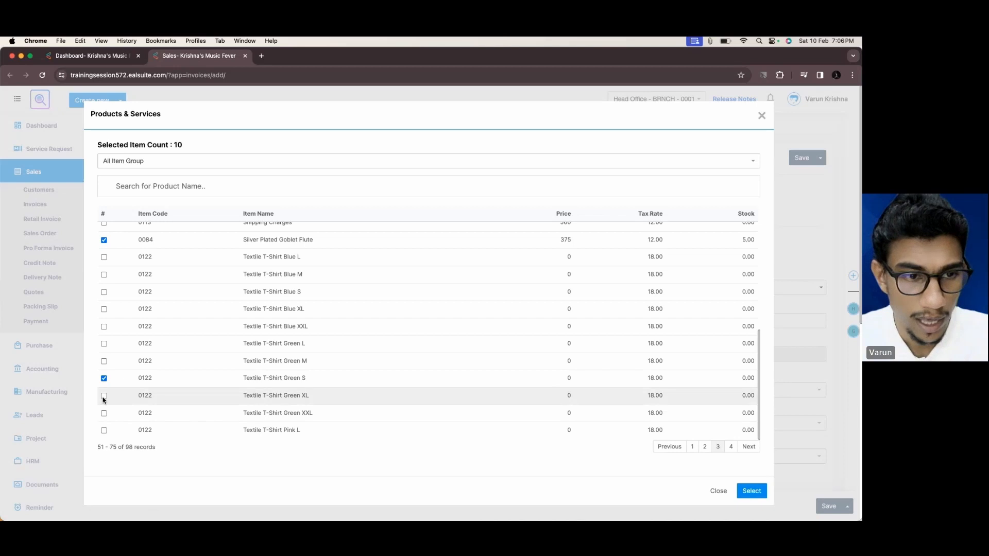
click(104, 413)
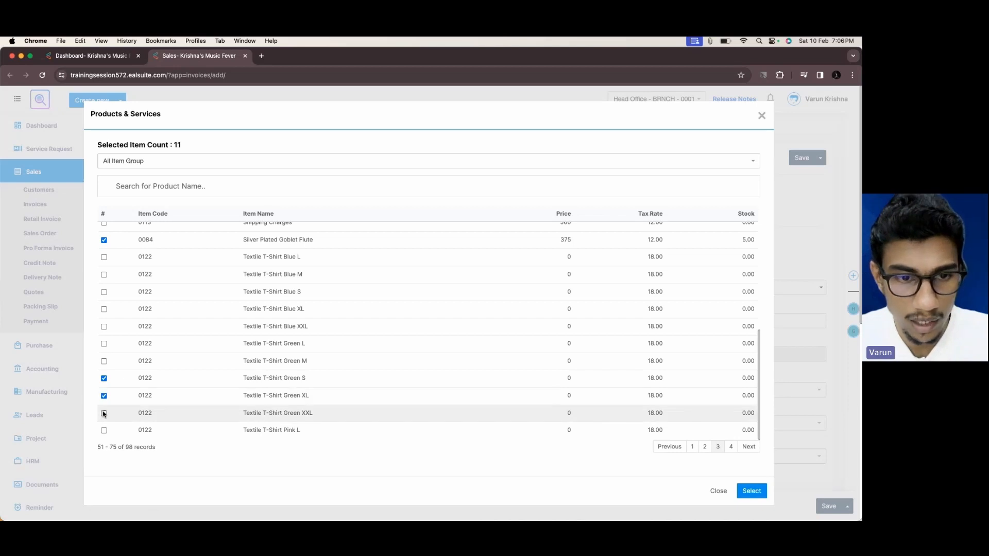
click(730, 446)
scroll(237, 305, up, 2)
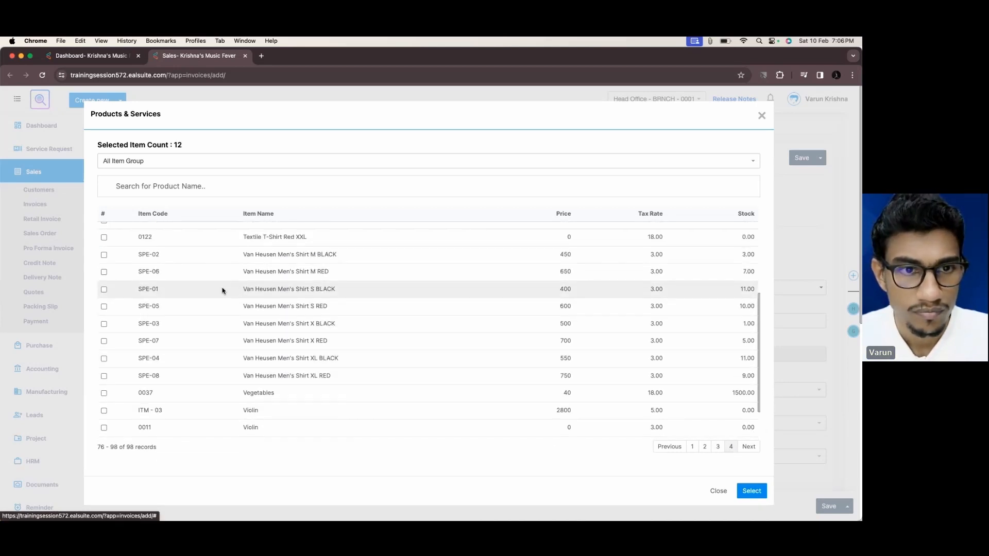
click(103, 254)
click(104, 271)
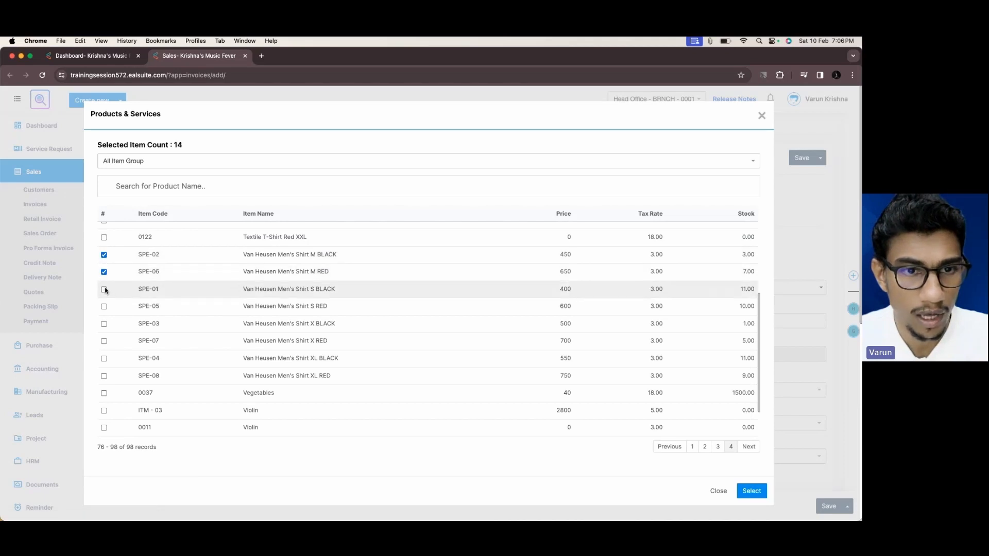
click(104, 289)
scroll(206, 317, down, 1)
scroll(206, 317, down, 2)
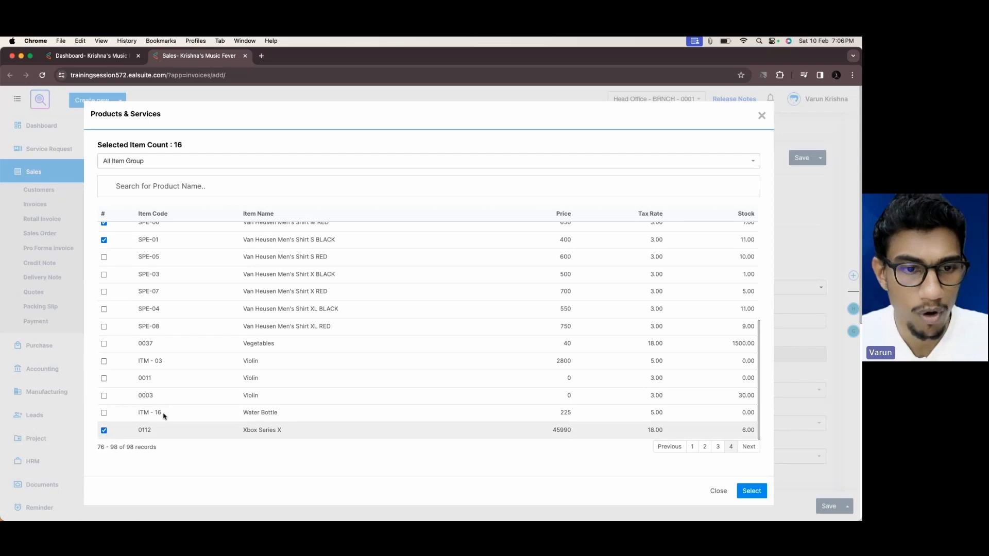
scroll(176, 393, up, 5)
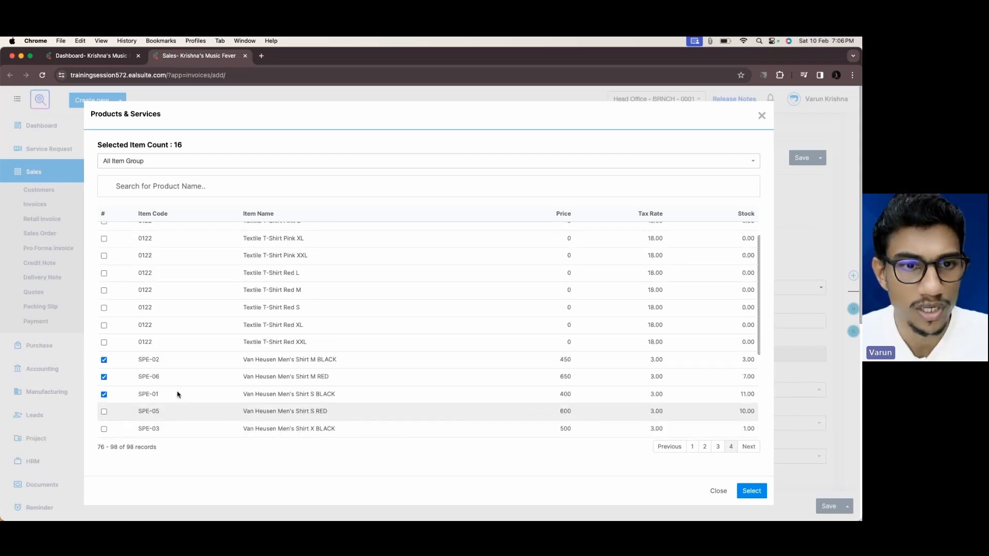
- Add the marked products to the invoice and remove the empty product line 17 at the end
click(750, 491)
scroll(343, 278, down, 10)
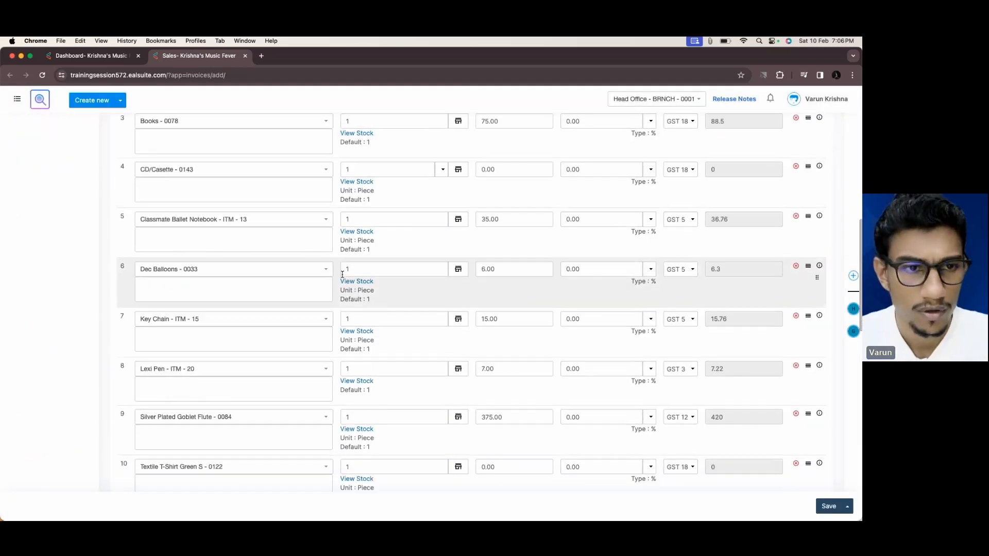
scroll(342, 274, down, 8)
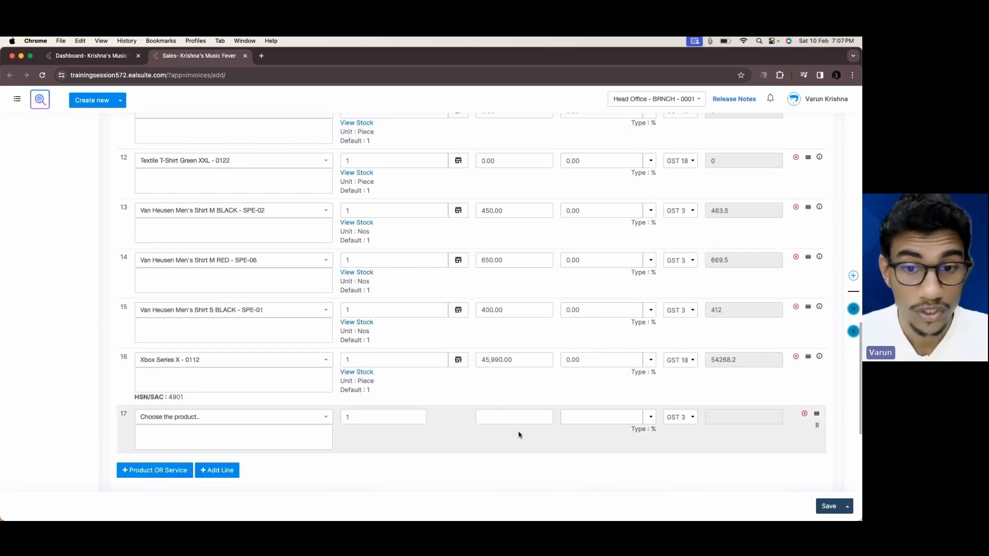
click(806, 414)
- Insert a "Decoration Items" heading above the first product and move Dec Balloons directly below Accent Coffee Table
scroll(262, 355, up, 15)
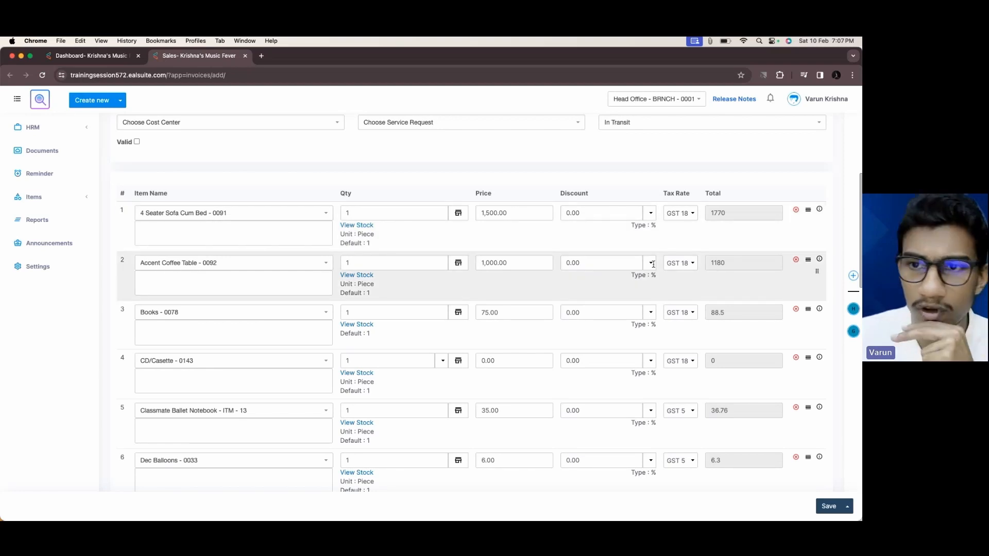
click(807, 211)
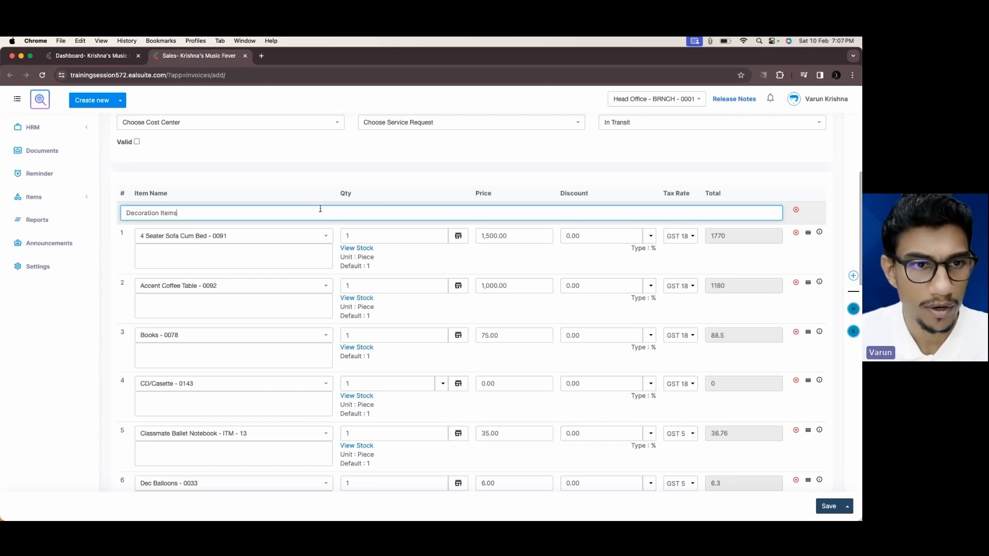
scroll(262, 234, down, 2)
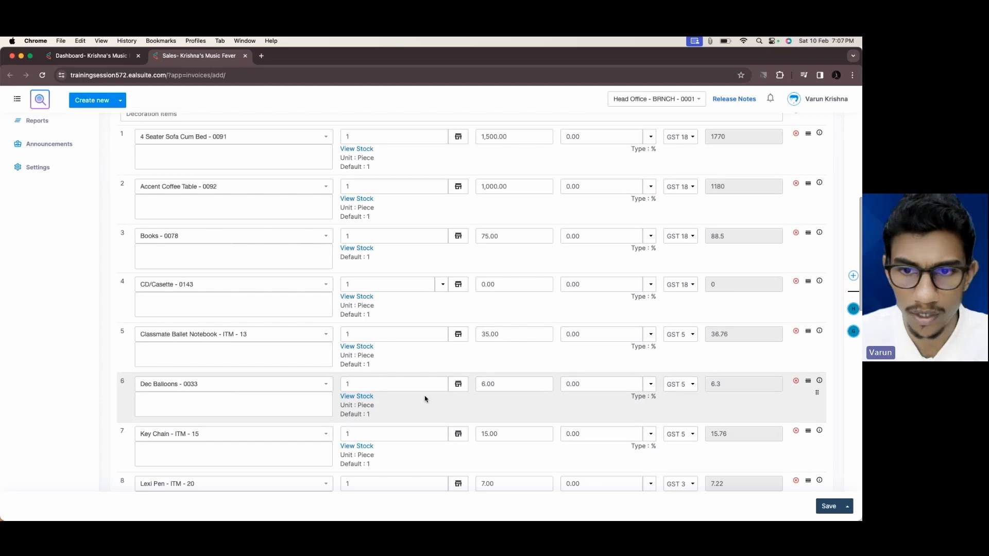
drag(817, 392, 813, 212)
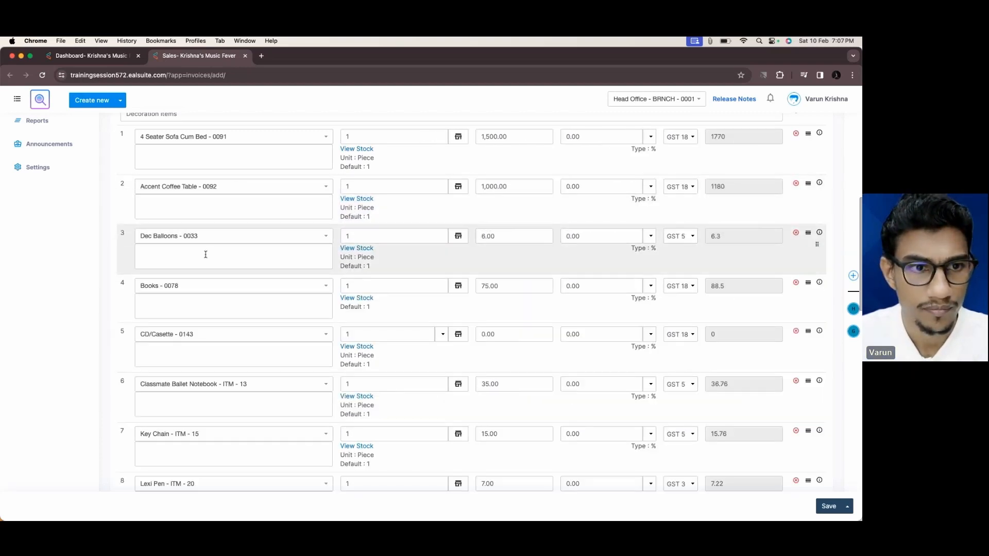
- Insert a "Stationary Items" heading line above Classmate Ballet Notebook in the invoice items
scroll(259, 284, down, 1)
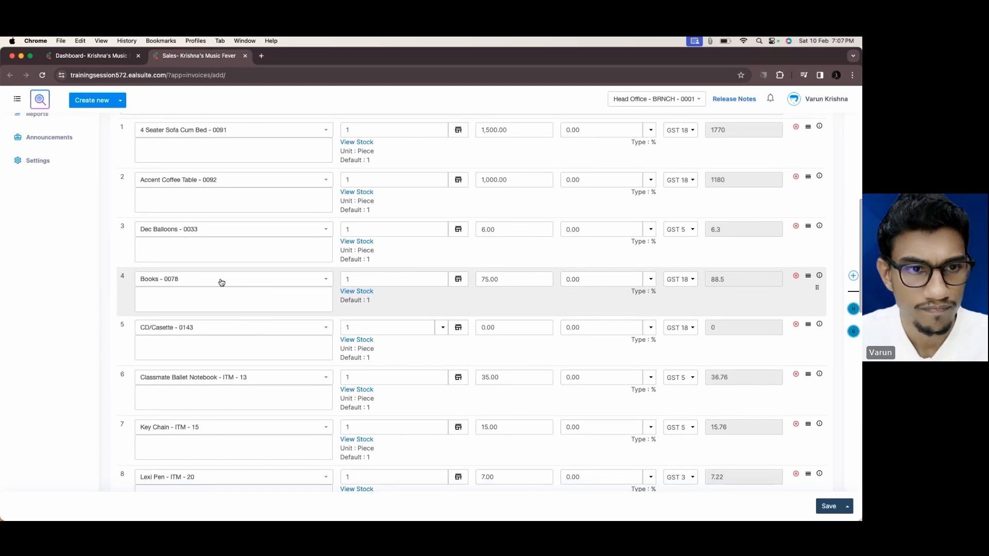
scroll(222, 283, up, 3)
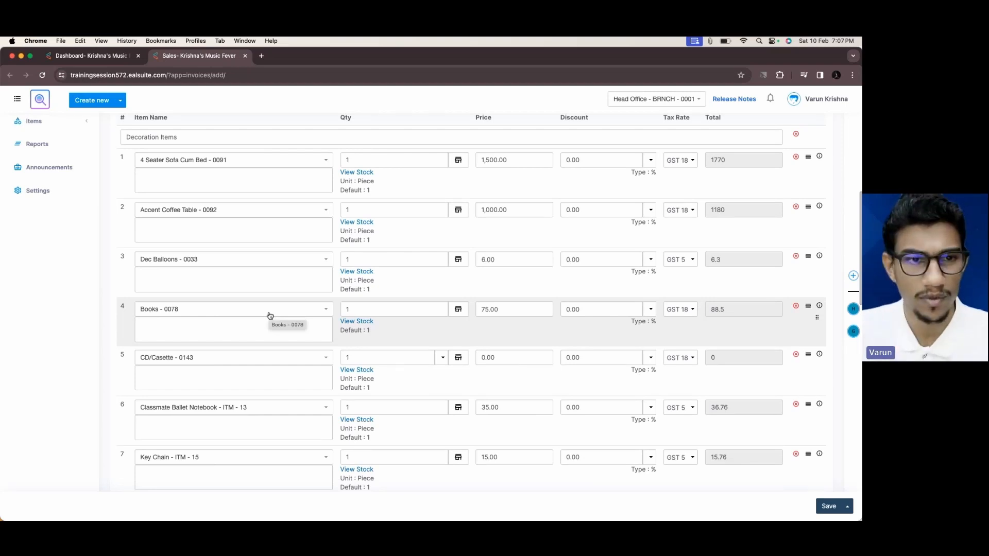
scroll(270, 315, down, 1)
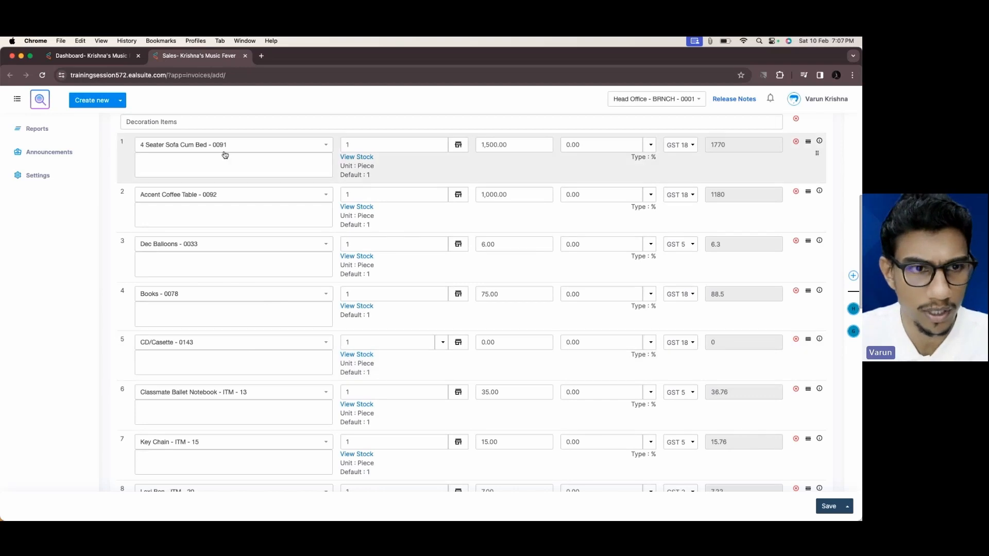
scroll(259, 364, down, 1)
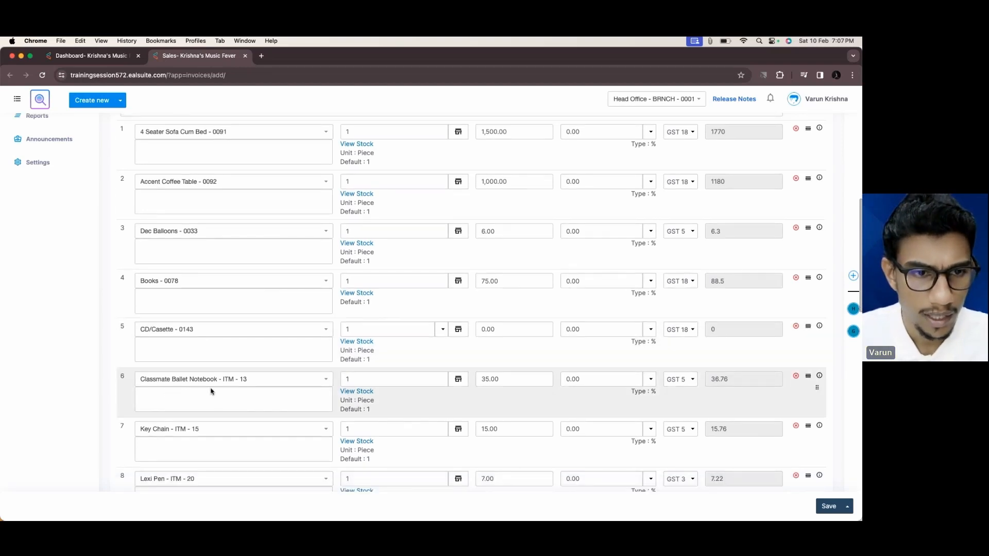
scroll(210, 392, up, 6)
scroll(684, 296, down, 10)
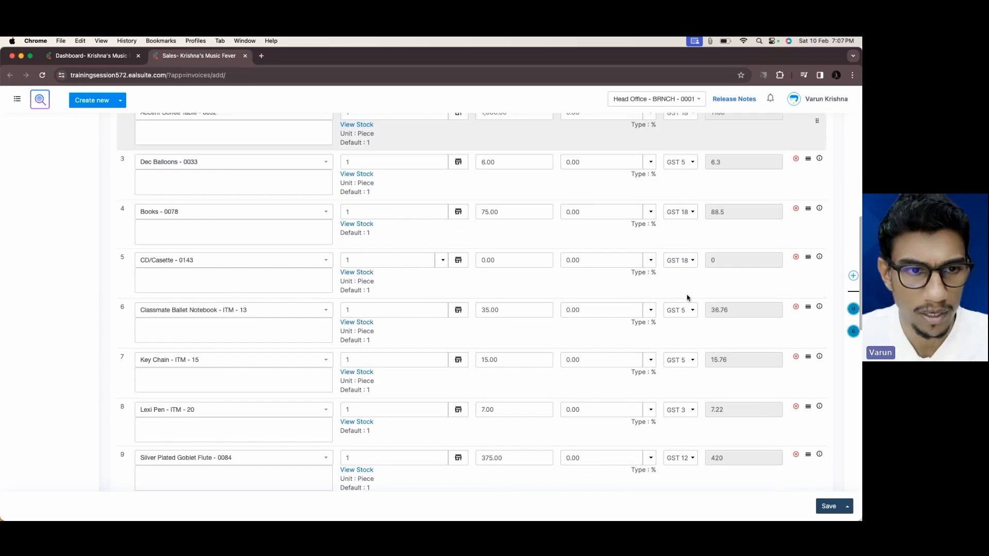
click(808, 306)
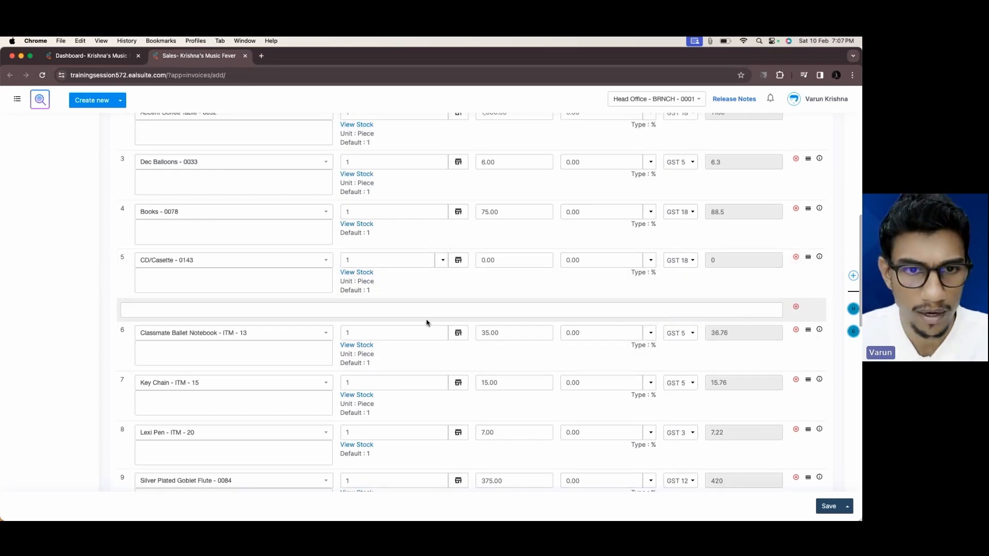
click(417, 312)
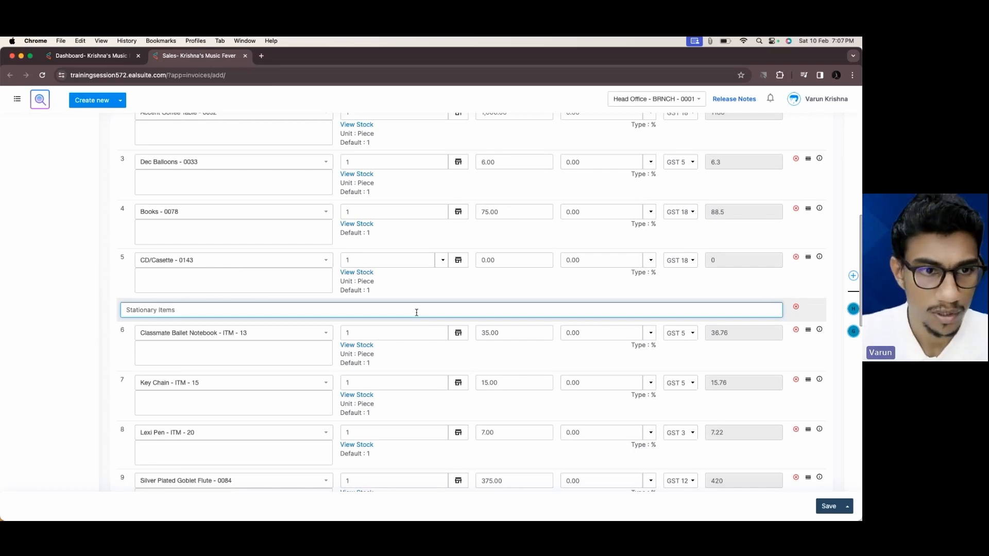
- Move Silver Plated Goblet Flute up into the Decoration Items group, directly below 4 Seater Sofa Cum Bed
scroll(227, 357, down, 3)
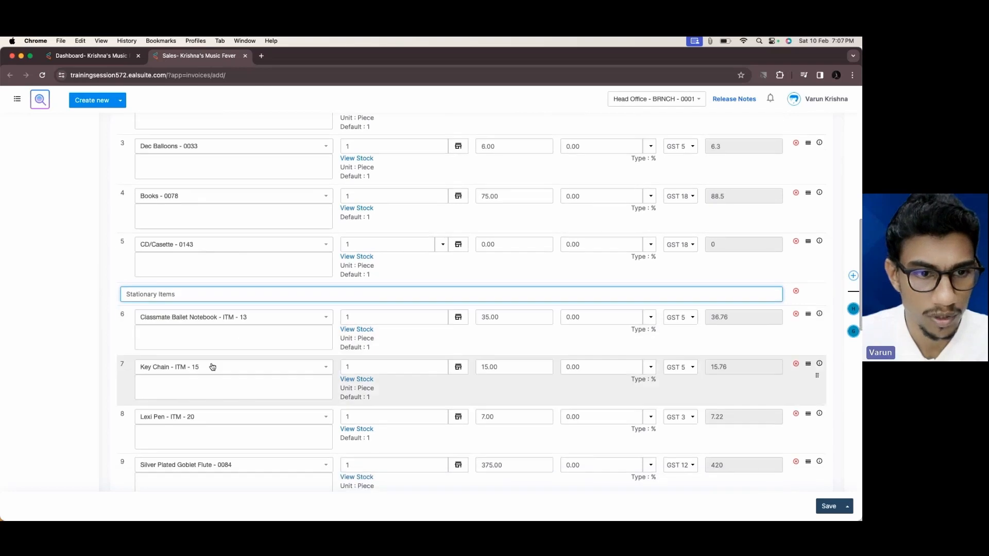
scroll(264, 368, down, 3)
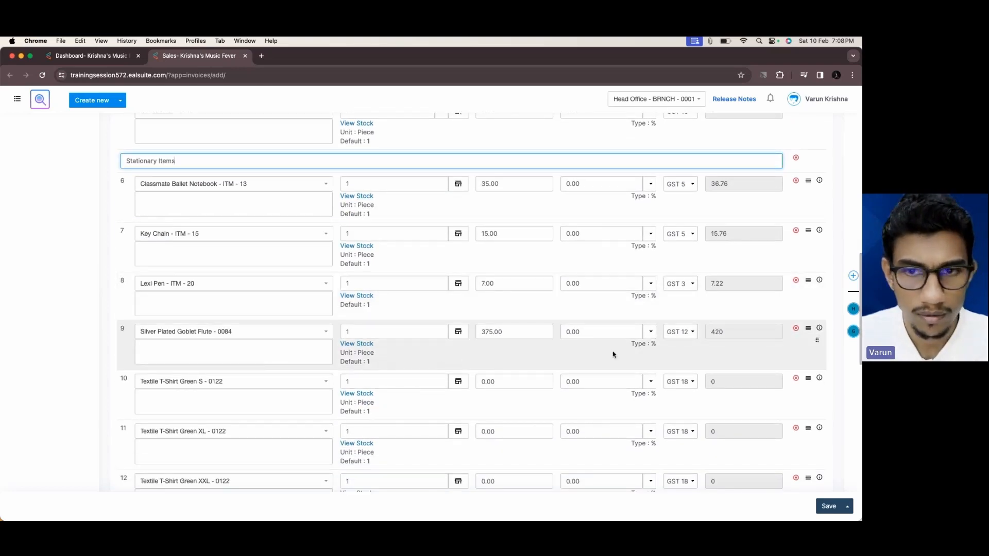
click(808, 330)
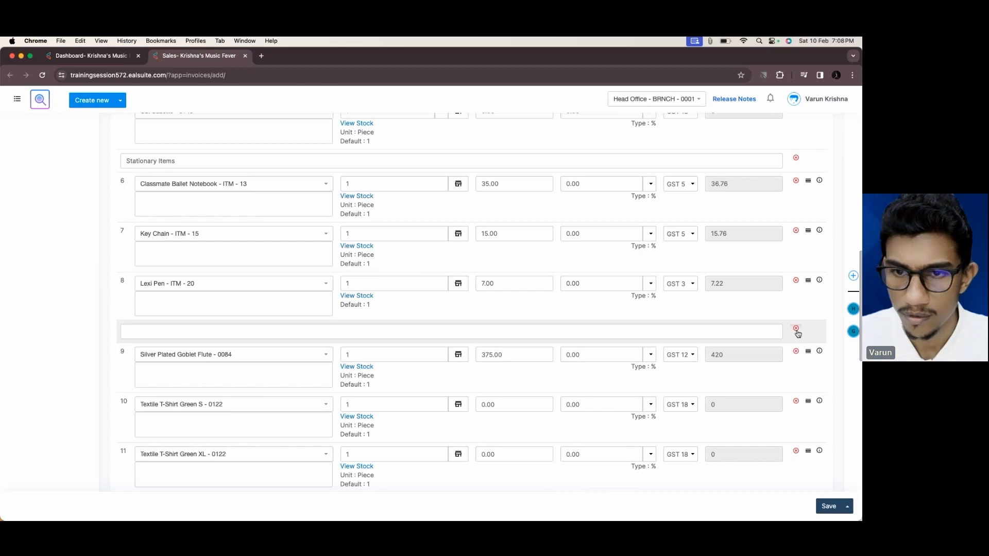
click(796, 328)
scroll(671, 393, up, 1)
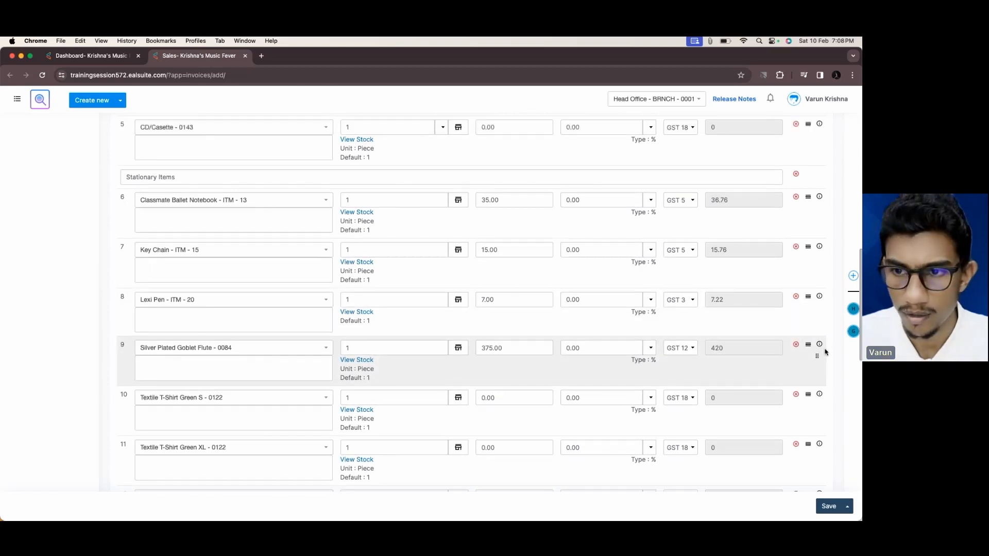
drag(818, 356, 819, 268)
- Insert a "Garments" heading above Textile T-Shirt Green S and a "Gaming" heading above Xbox Series X
scroll(478, 310, down, 10)
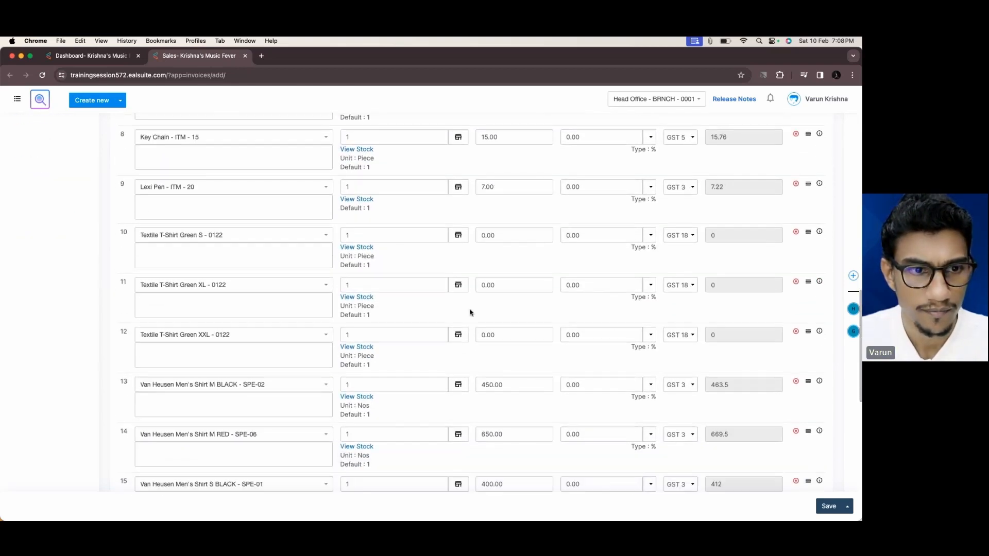
scroll(470, 312, down, 5)
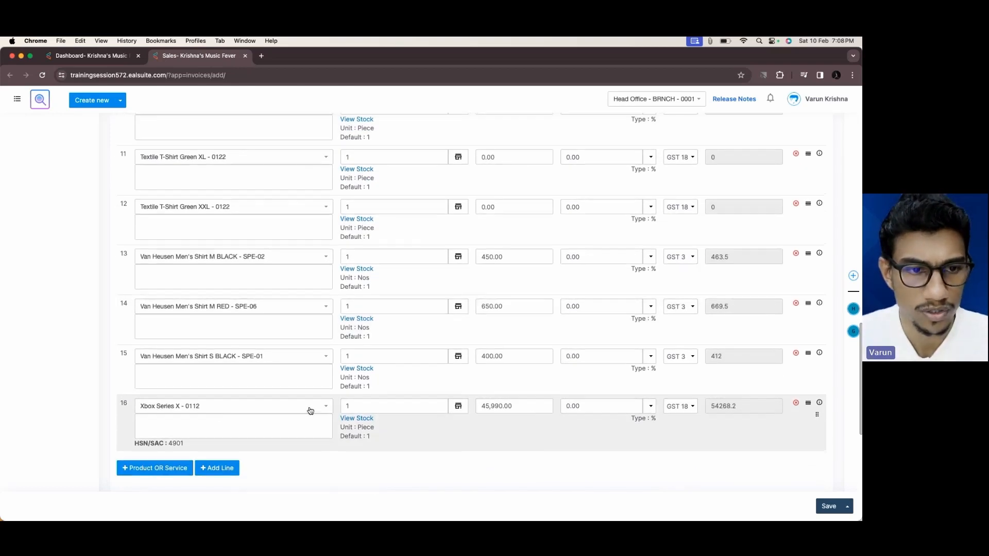
scroll(309, 408, up, 5)
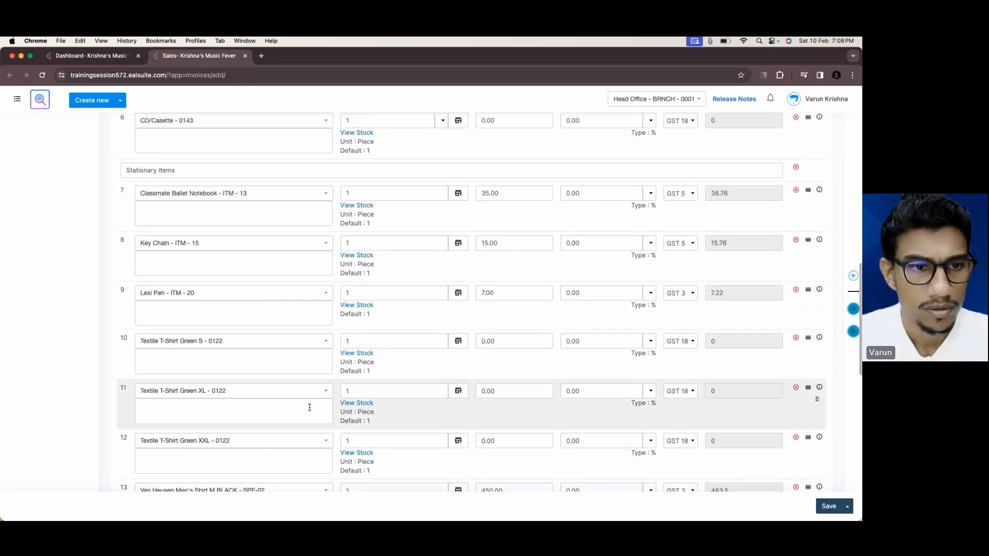
scroll(309, 407, down, 2)
click(807, 282)
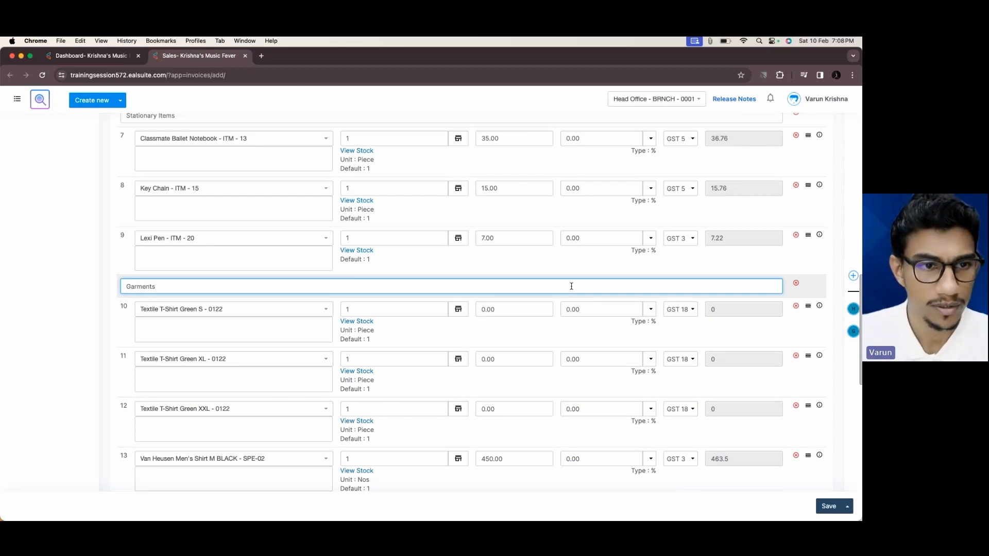
scroll(402, 279, down, 5)
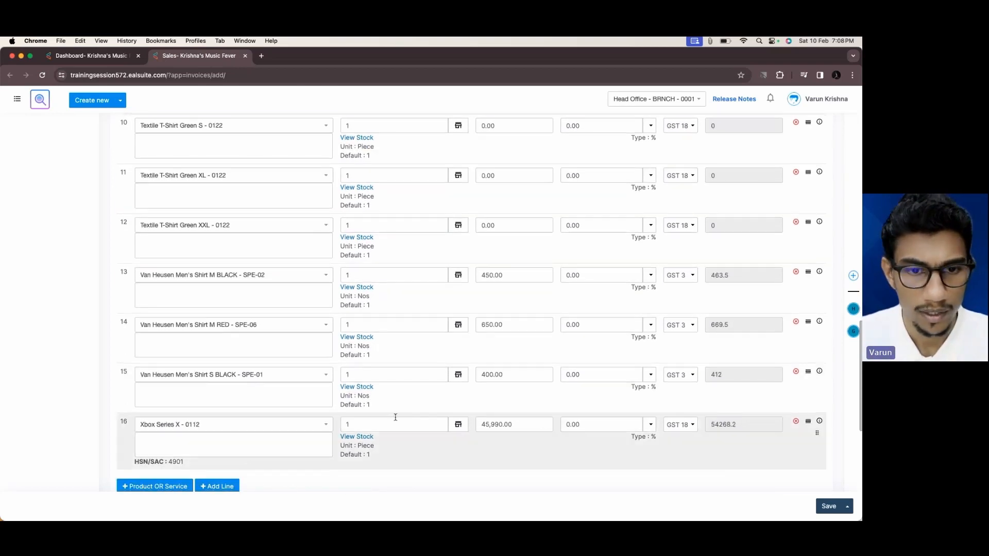
click(806, 423)
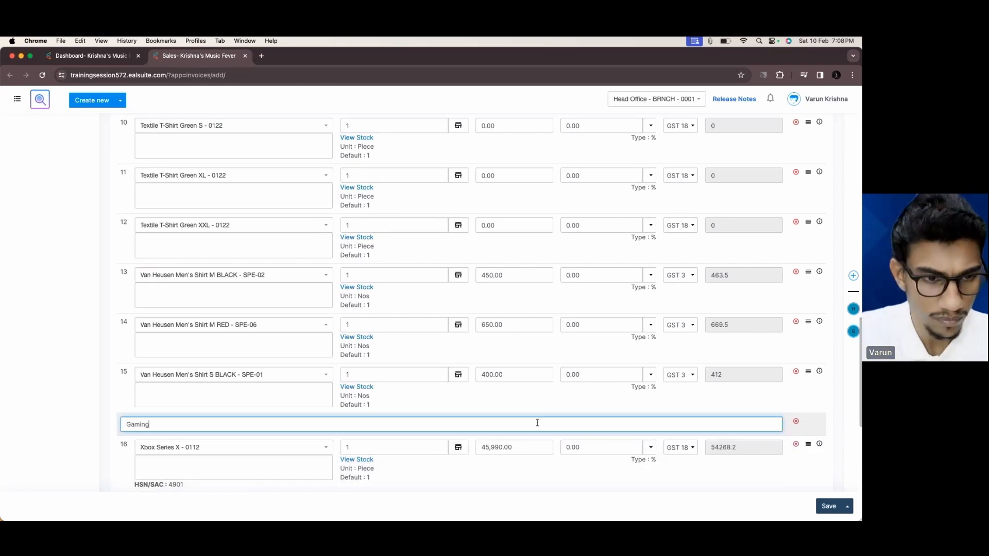
- Set the quantity of Dec Balloons in the Decoration Items group to 40
scroll(211, 336, up, 12)
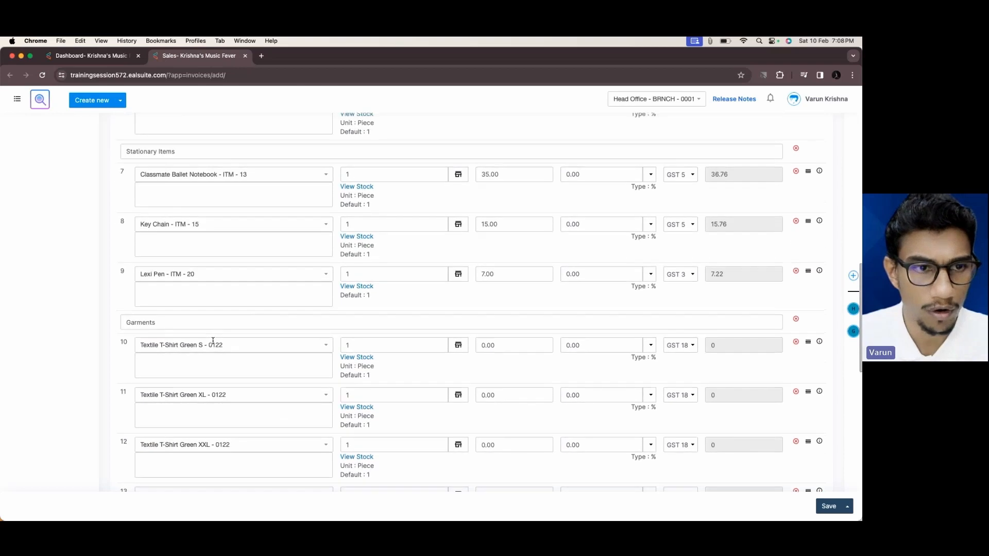
scroll(212, 341, up, 3)
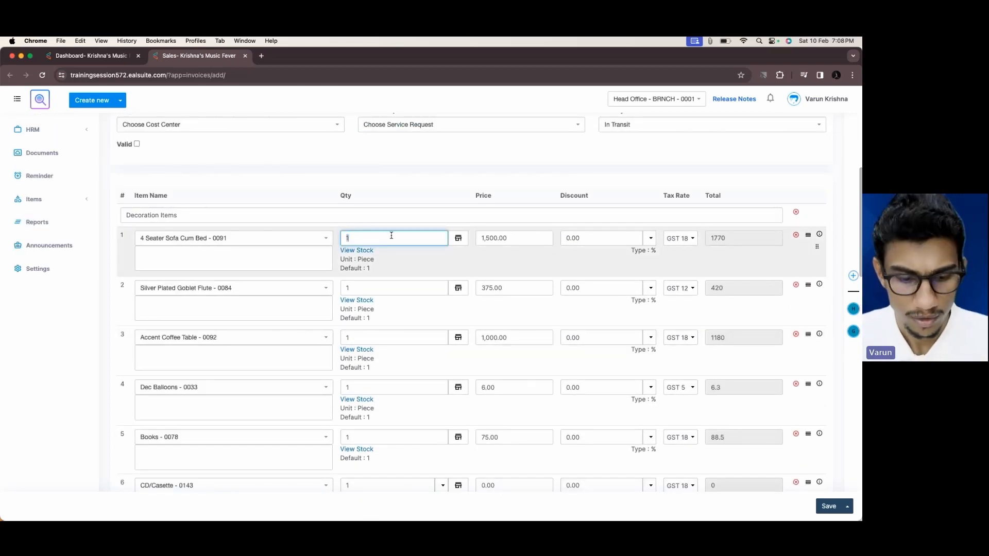
click(77, 316)
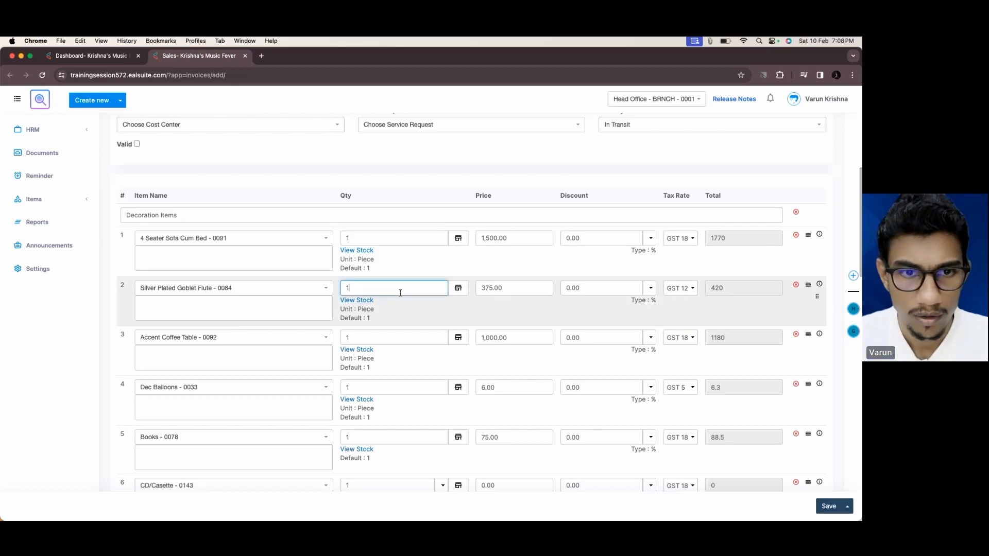
scroll(384, 320, down, 1)
scroll(372, 318, down, 2)
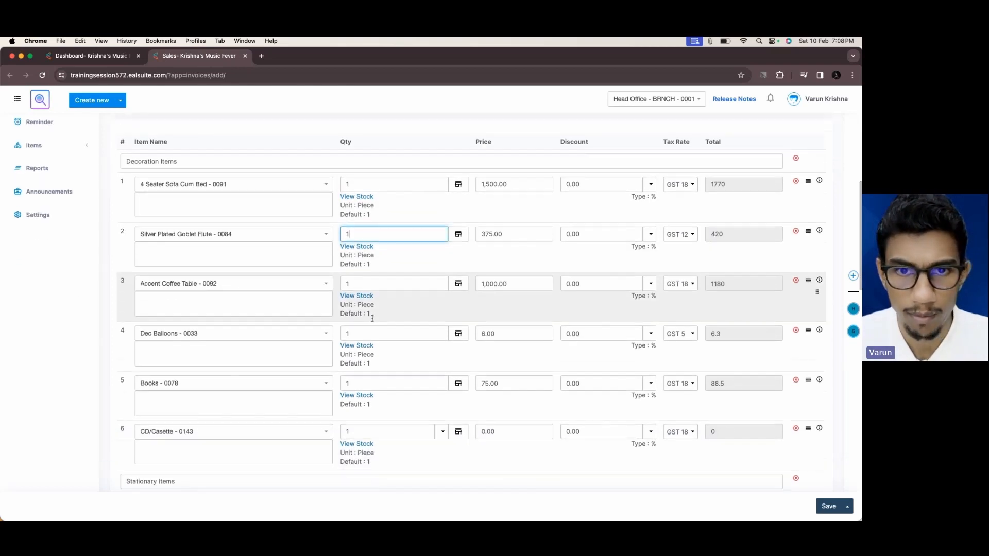
click(346, 285)
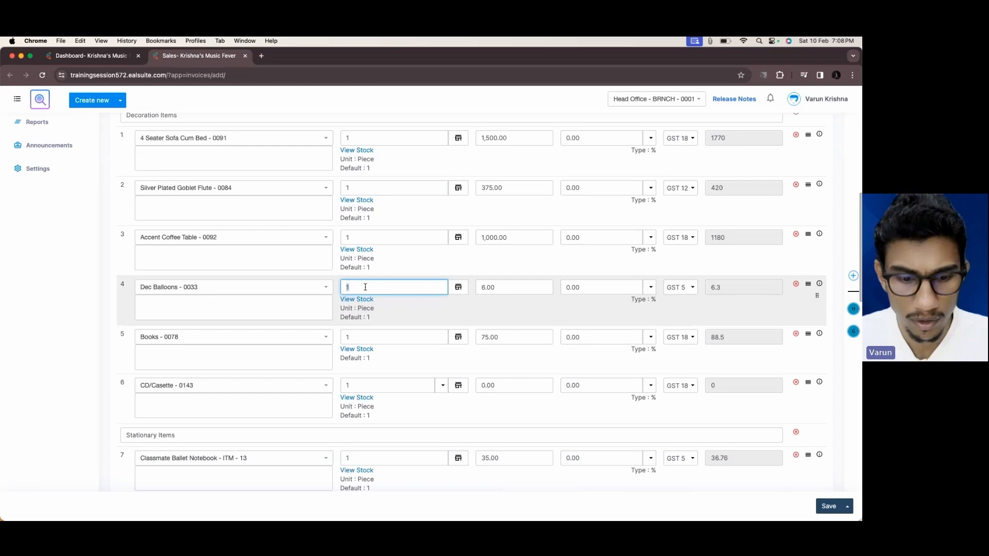
text(40)
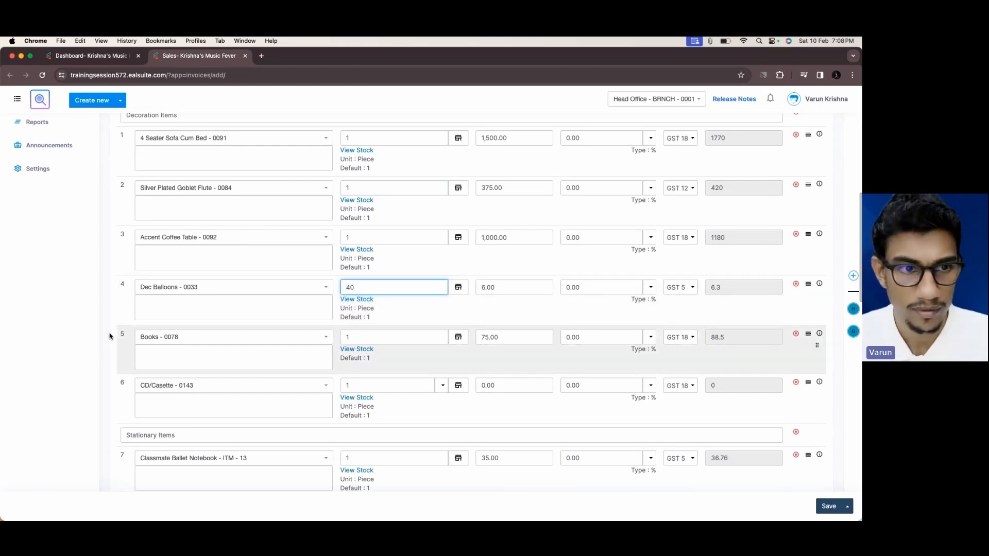
- Set the quantity of Books in the Decoration Items group to 25
scroll(230, 325, down, 2)
click(360, 287)
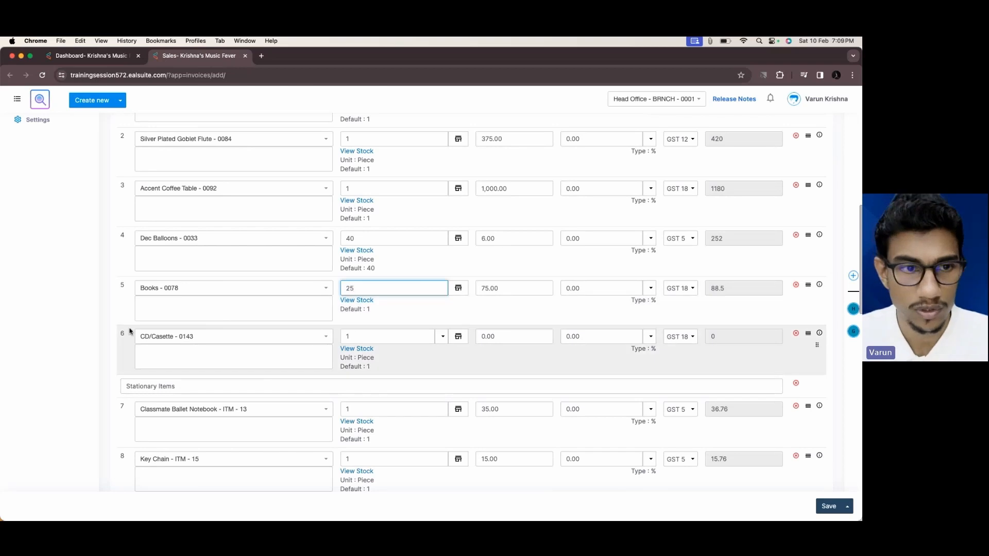
click(85, 334)
- Give the CD/Casette line a quantity of 40 and a price of 100
scroll(259, 325, down, 2)
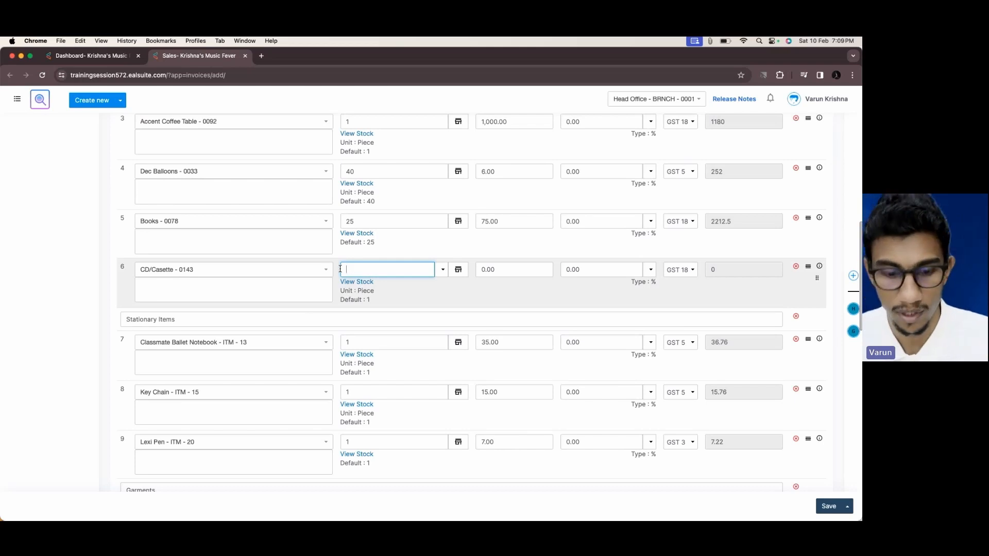
click(515, 270)
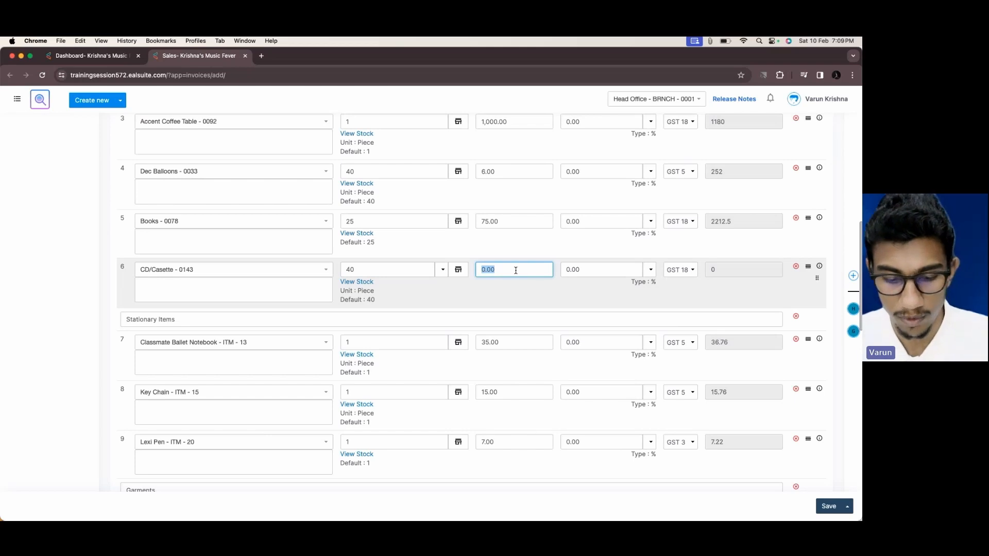
text(100)
click(66, 287)
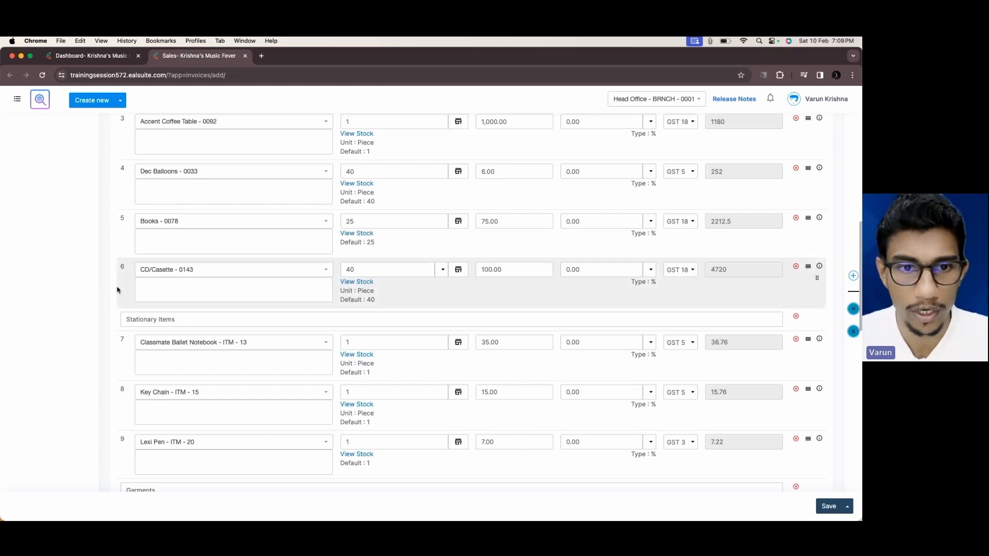
- Set the Stationary Items quantities to 5 for Classmate Ballet Notebook, 3 for Key Chain and 20 for Lexi Pen
scroll(119, 287, down, 4)
click(350, 238)
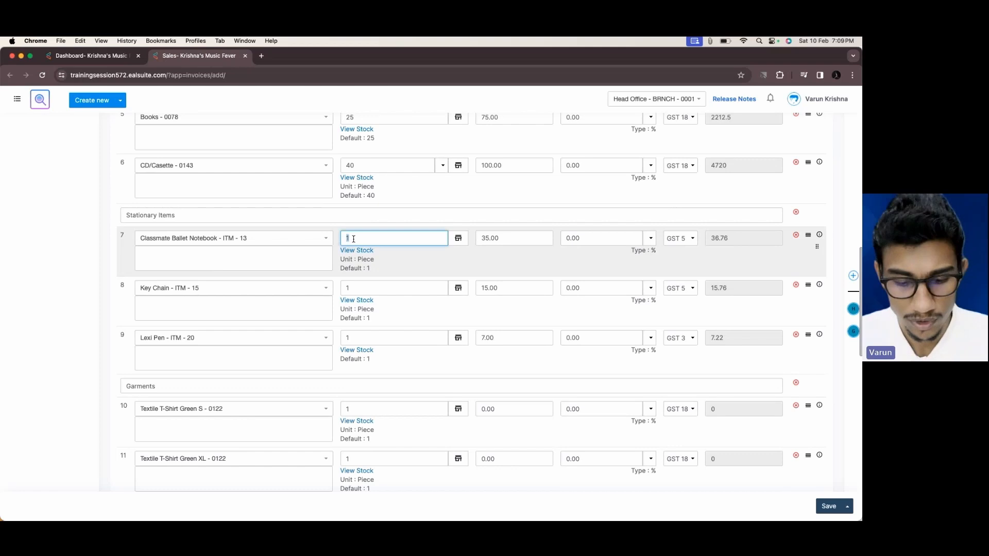
click(82, 298)
scroll(97, 290, down, 1)
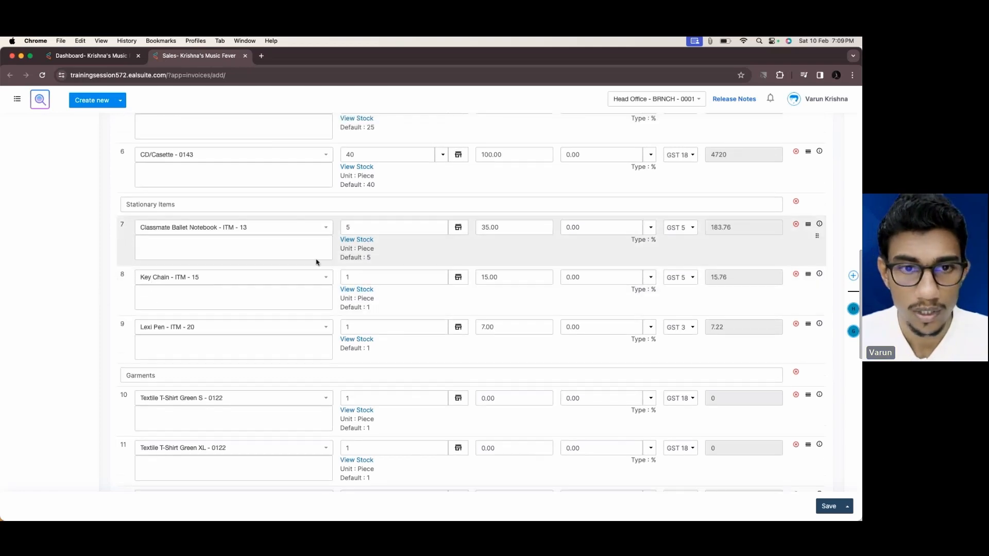
click(356, 280)
text(3)
click(73, 346)
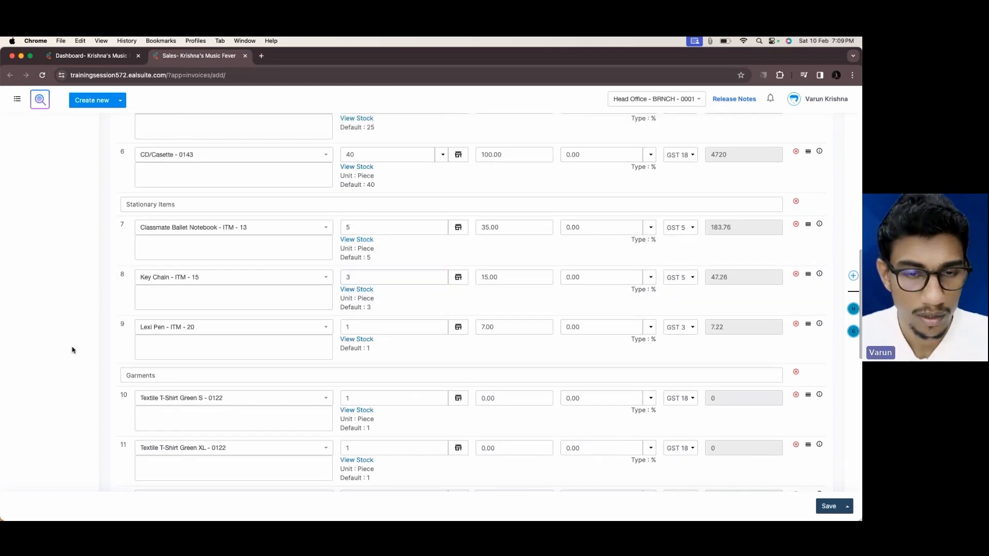
click(381, 327)
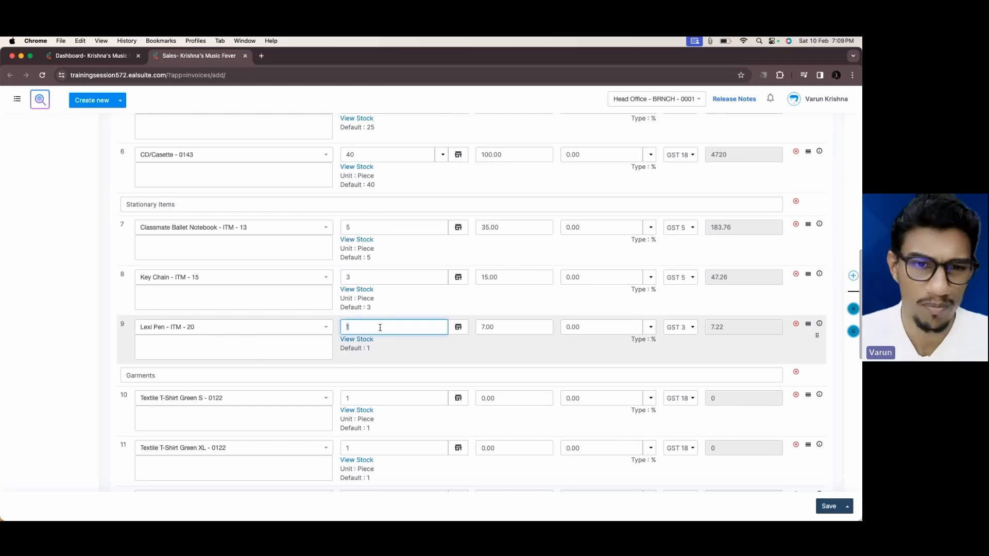
click(91, 355)
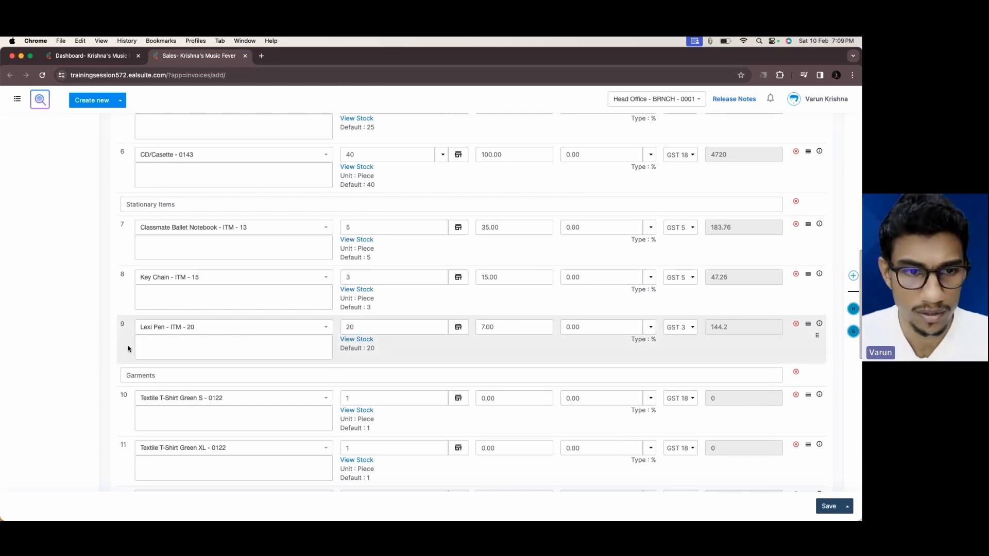
- Set the Textile T-Shirt Green prices in the Garments group to 230 for S, 345 for XL and 400 for XXL
scroll(327, 340, down, 3)
scroll(365, 326, down, 3)
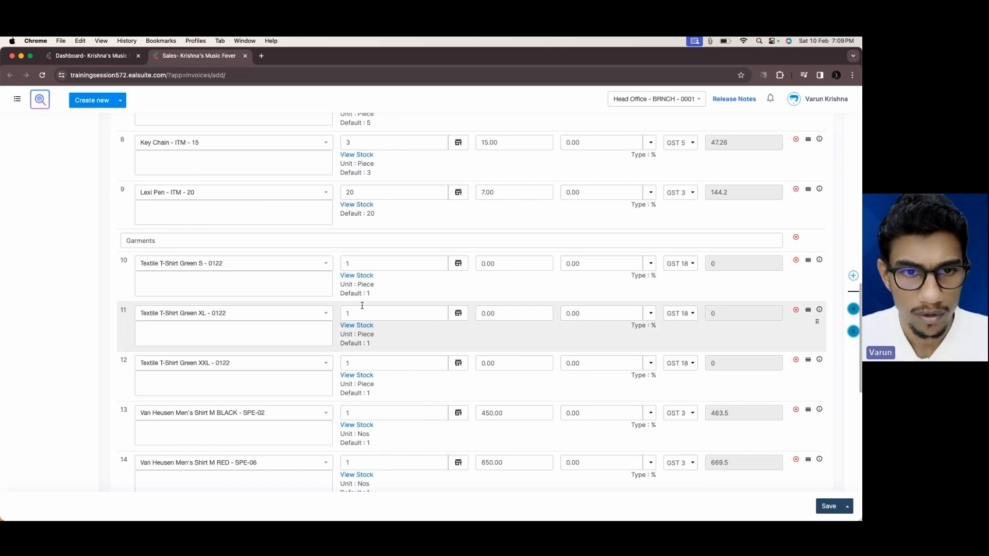
scroll(365, 316, down, 5)
scroll(362, 305, down, 1)
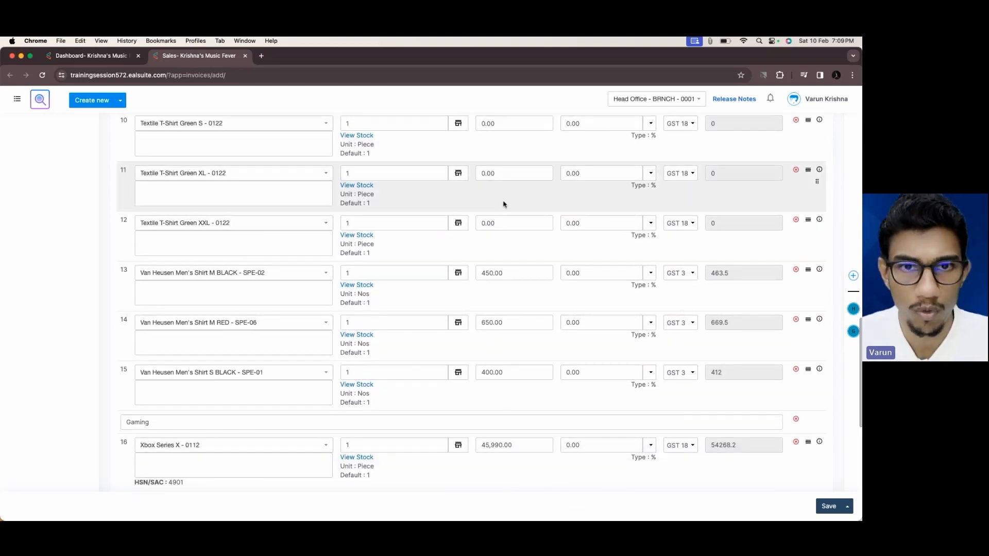
click(497, 173)
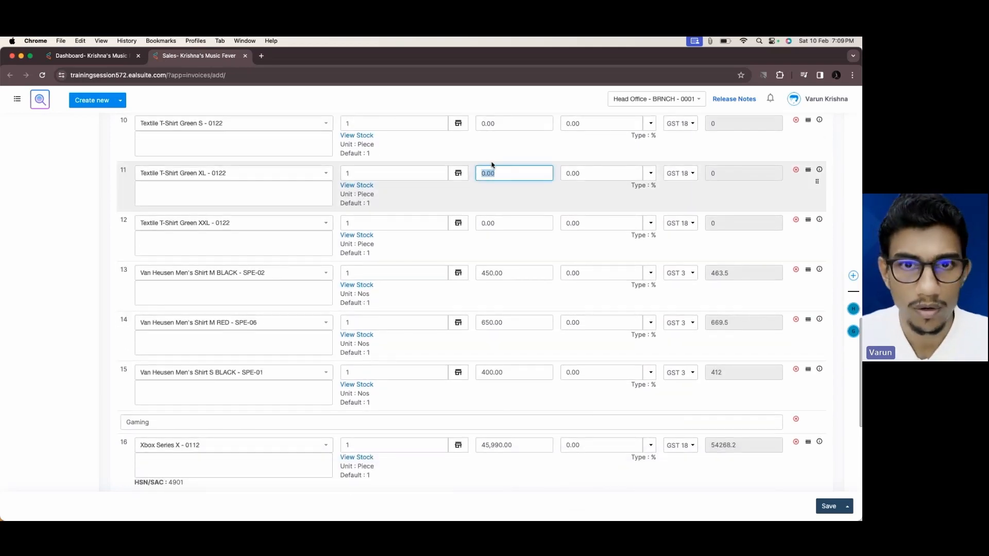
click(506, 122)
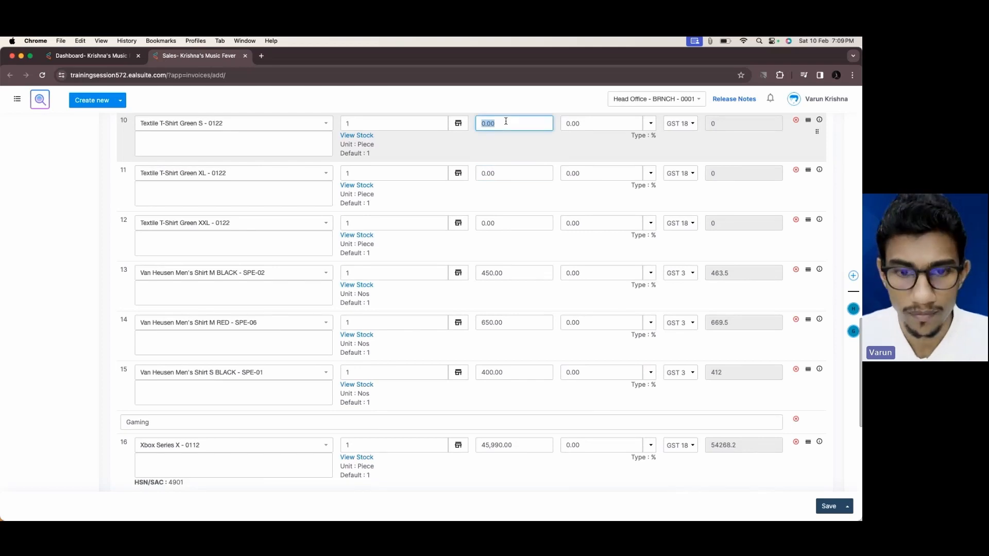
text(230)
click(489, 173)
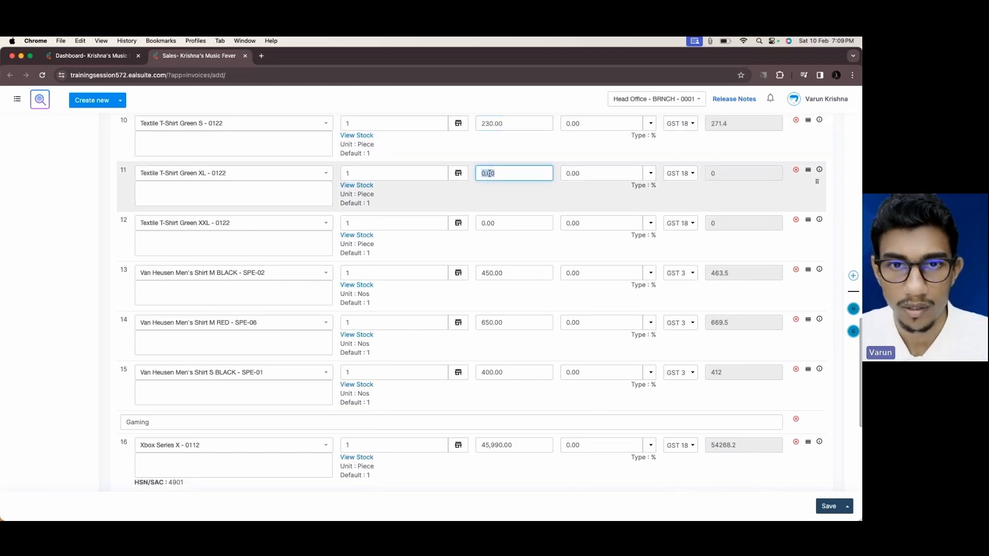
text(345)
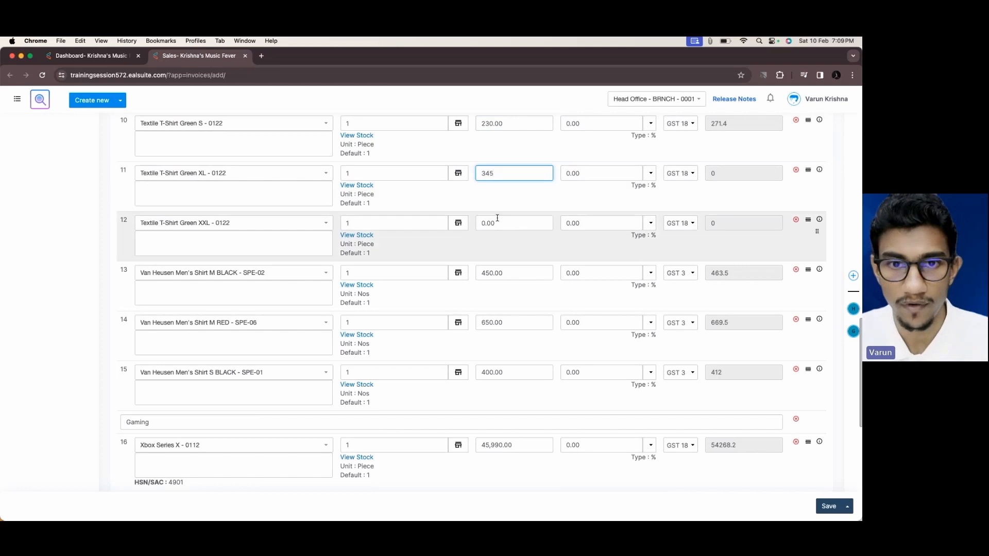
click(497, 220)
text(400)
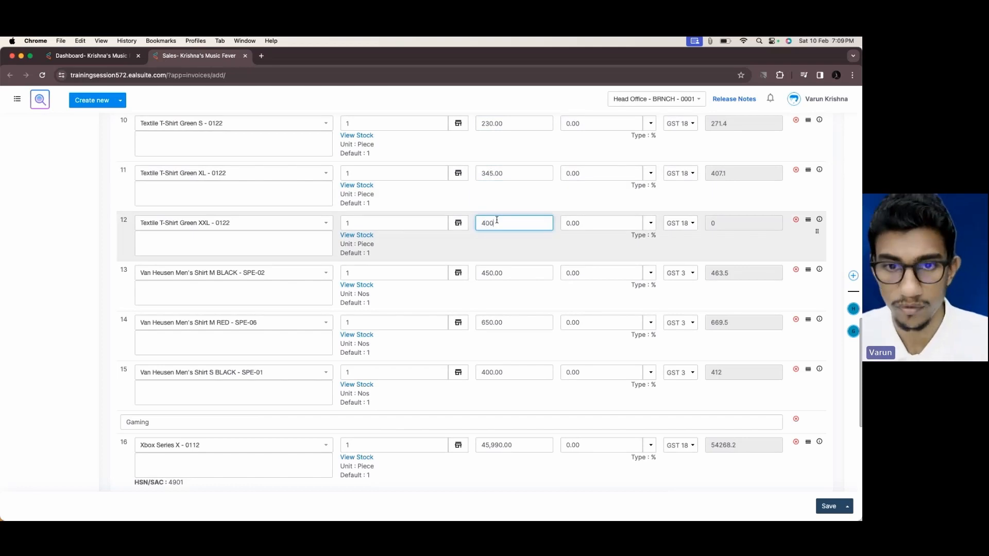
click(92, 286)
- Give 4 Seater Sofa Cum Bed a fixed-amount discount of ₹150
scroll(154, 283, down, 3)
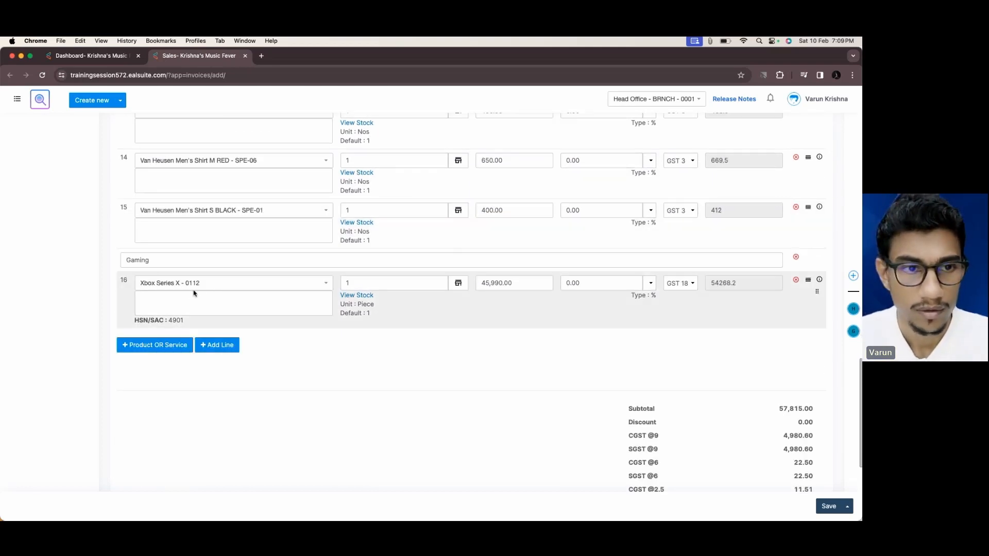
scroll(364, 302, up, 15)
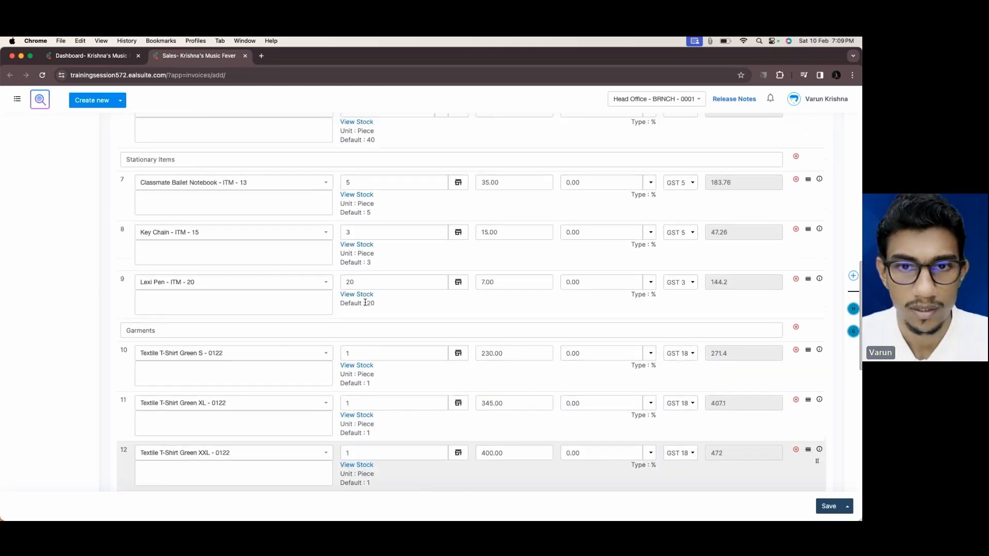
scroll(365, 302, up, 5)
scroll(365, 303, down, 4)
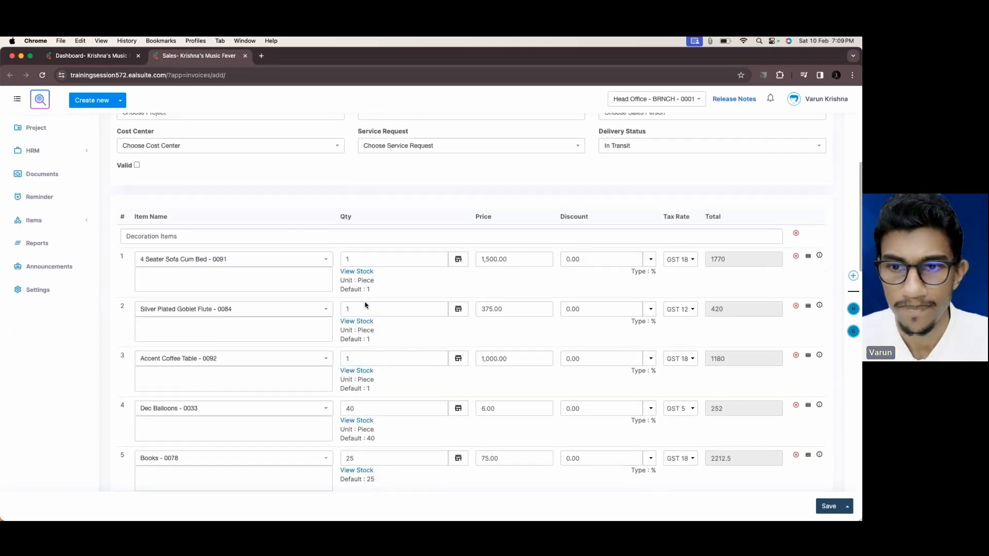
scroll(365, 302, down, 7)
scroll(365, 303, up, 8)
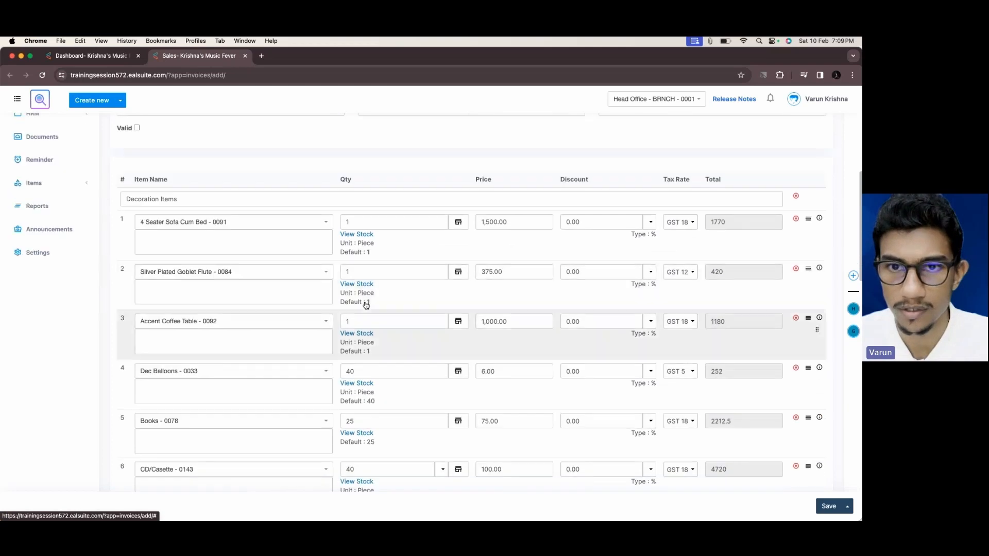
click(650, 221)
click(648, 237)
click(595, 226)
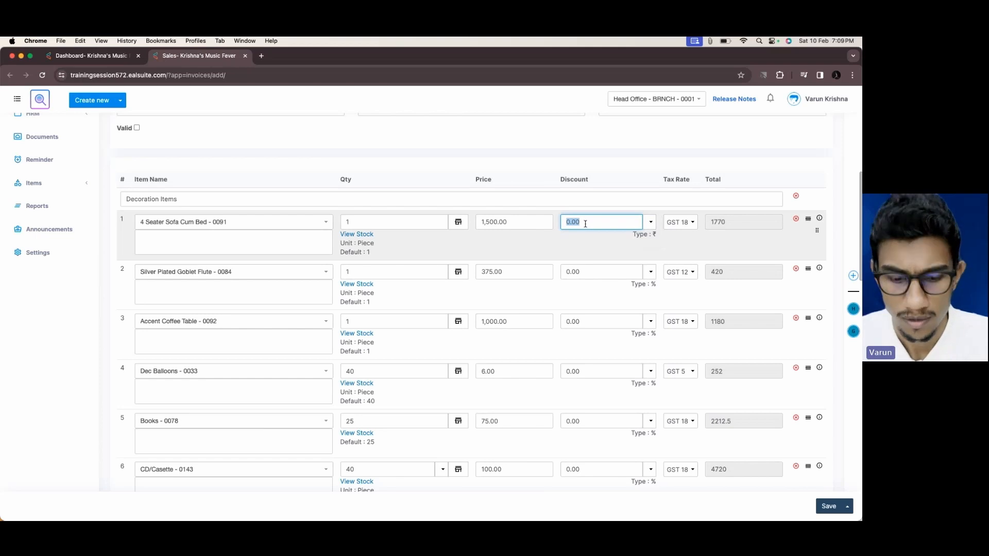
text(15)
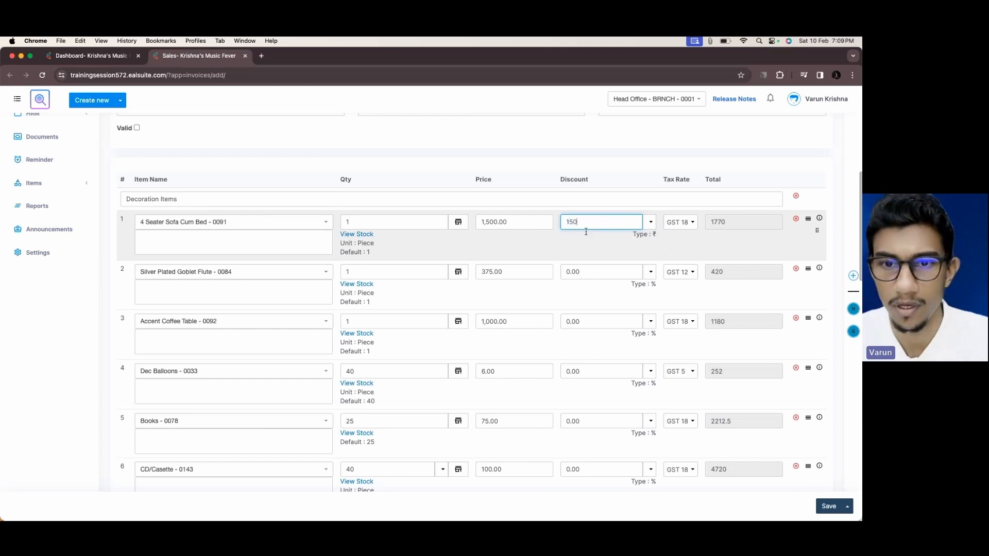
text(0)
click(586, 240)
- Give Accent Coffee Table a discount of 50, with the discount type switched from percent to ₹
scroll(585, 242, down, 3)
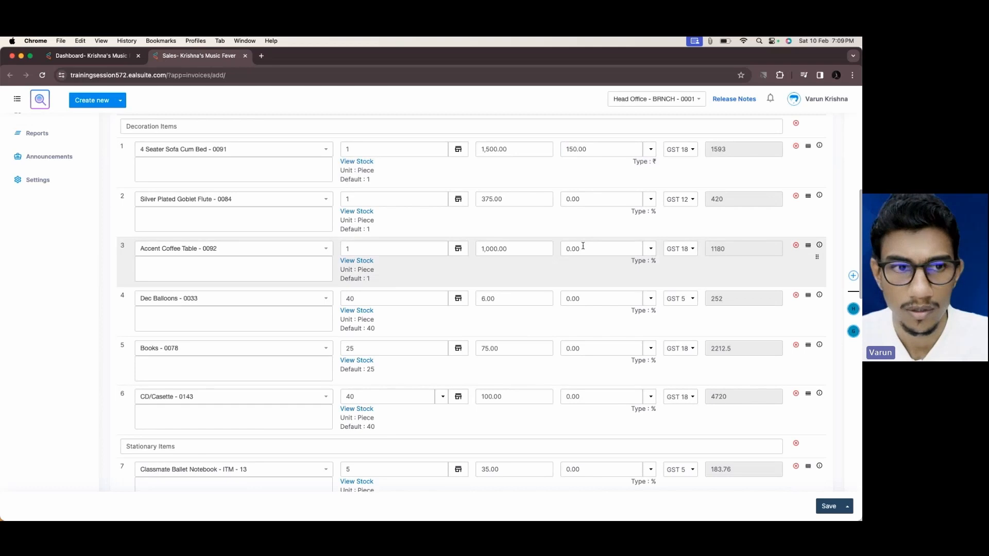
click(583, 246)
text(50)
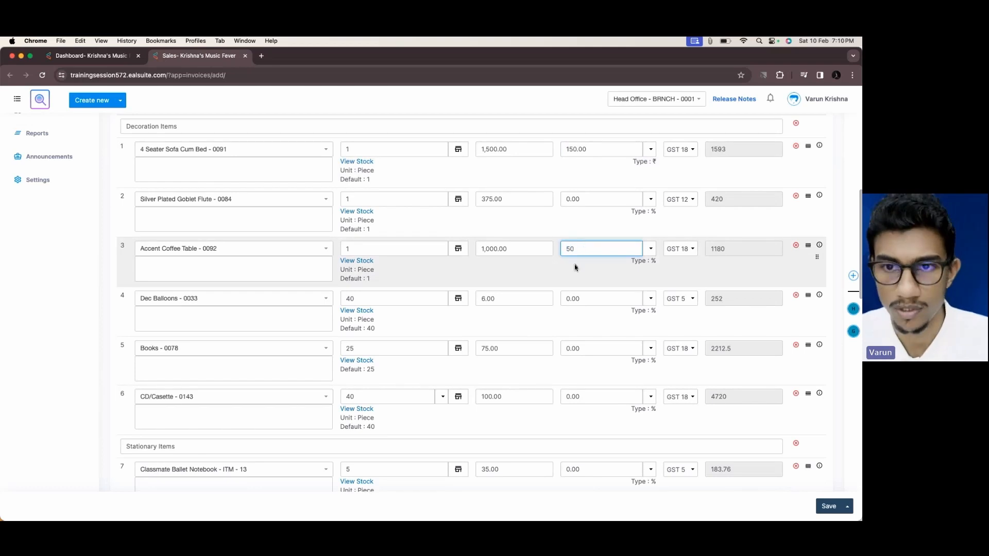
click(642, 256)
click(649, 250)
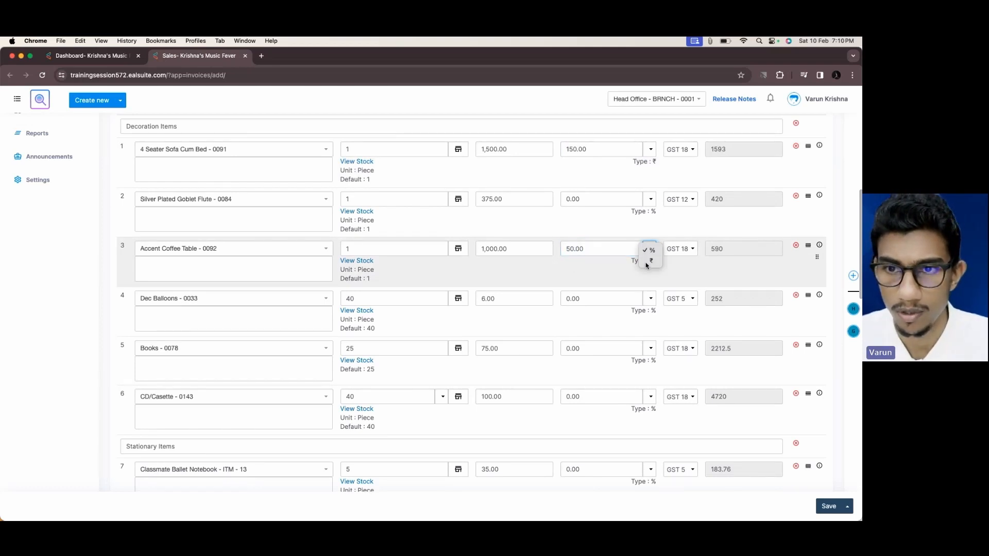
click(650, 261)
click(585, 251)
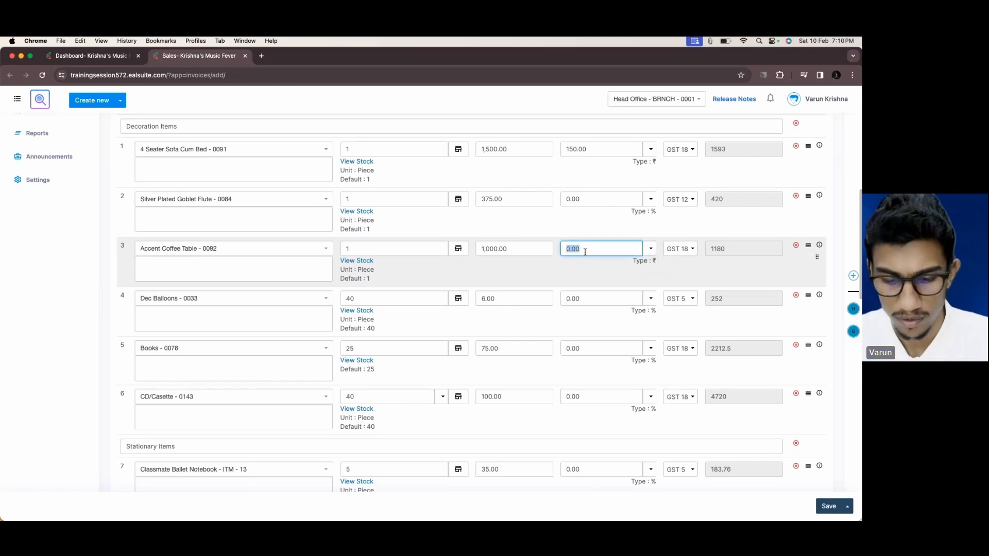
text(50)
click(590, 276)
- Give Xbox Series X in the Gaming group a fixed-amount discount of ₹1,600
scroll(590, 277, down, 3)
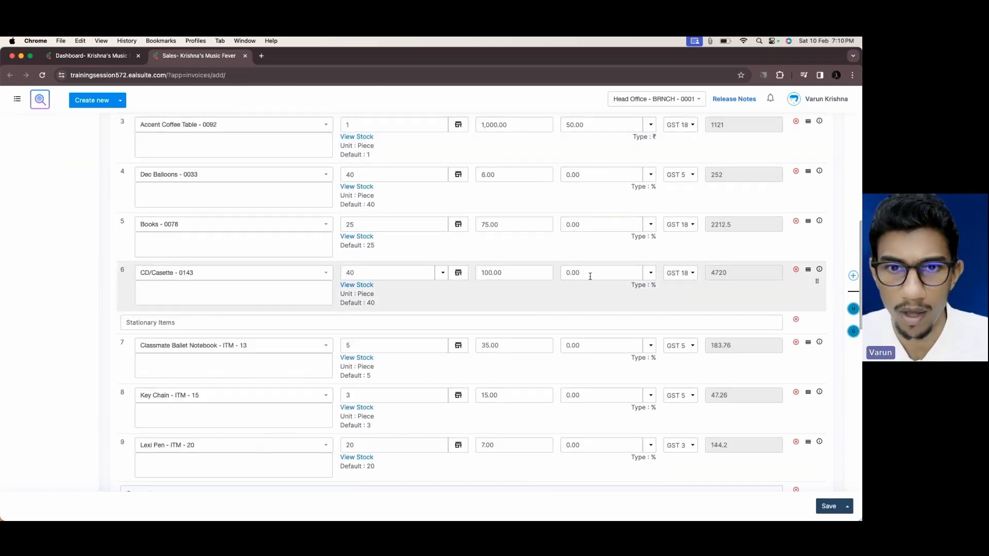
scroll(590, 277, down, 4)
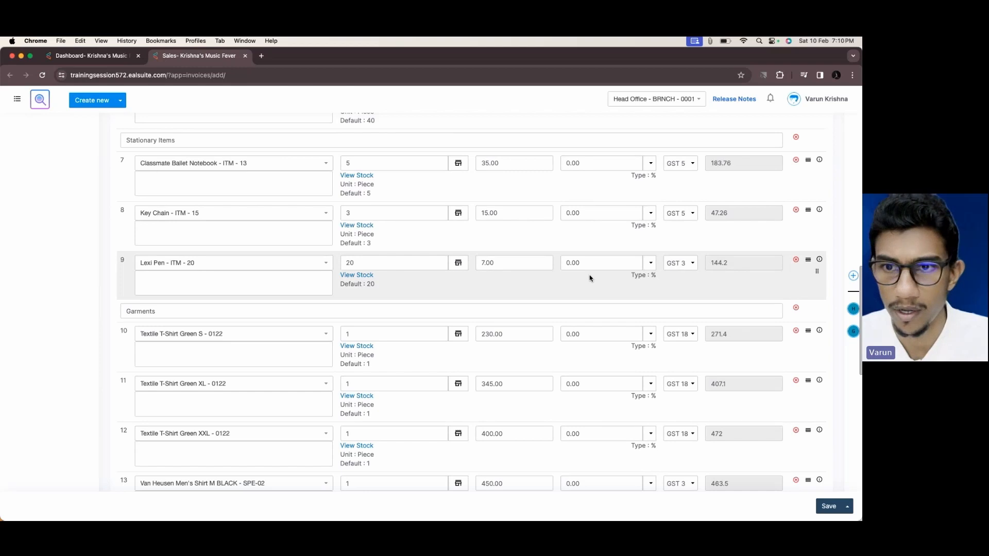
scroll(590, 278, down, 3)
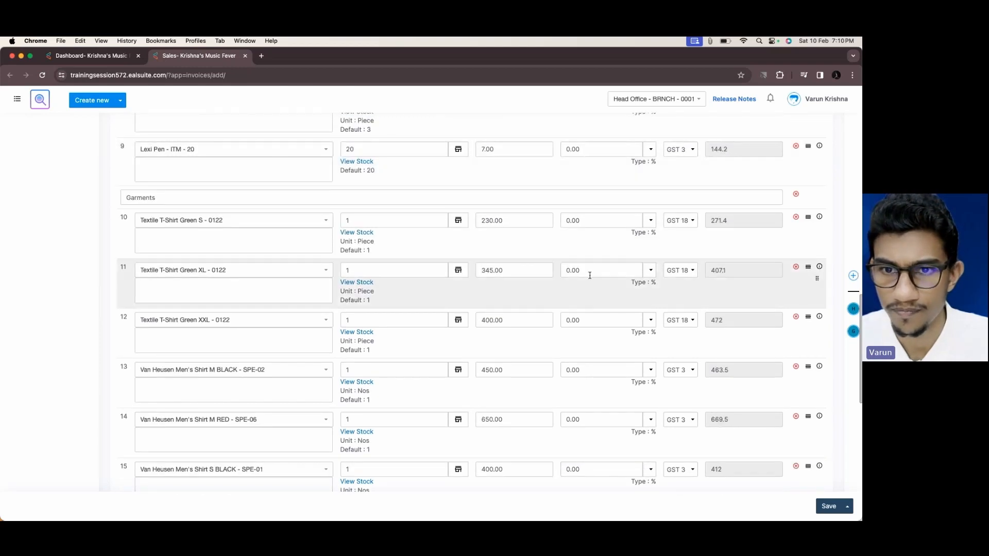
scroll(590, 275, down, 4)
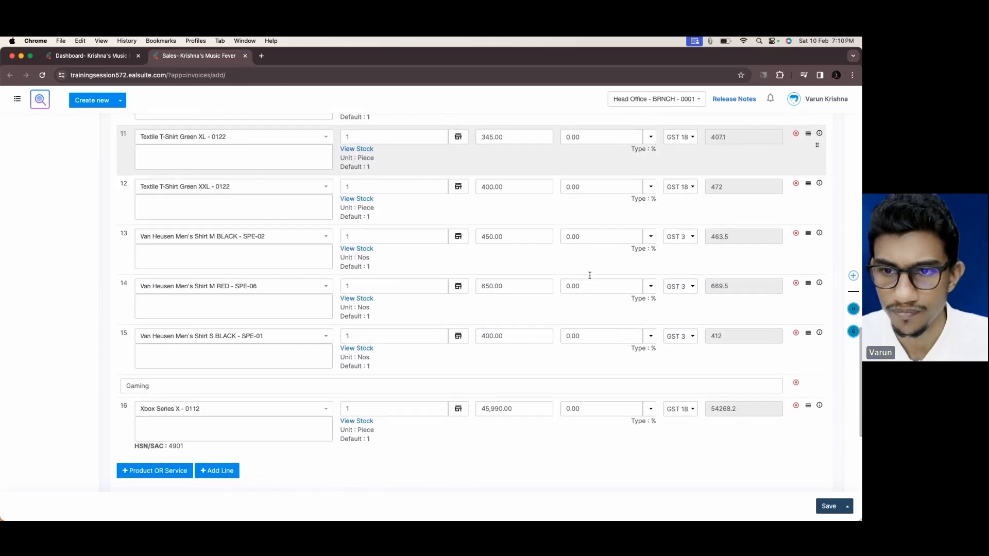
click(570, 387)
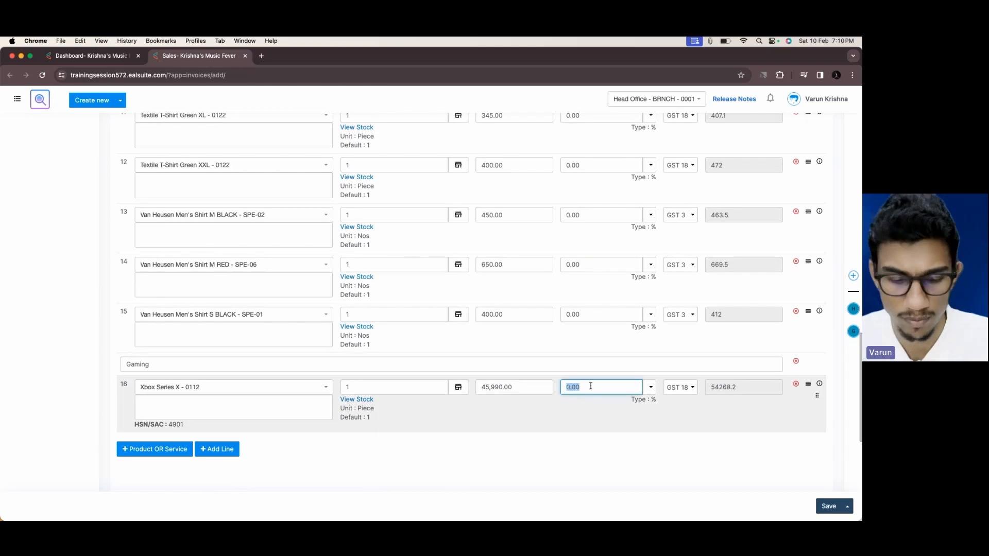
text(16)
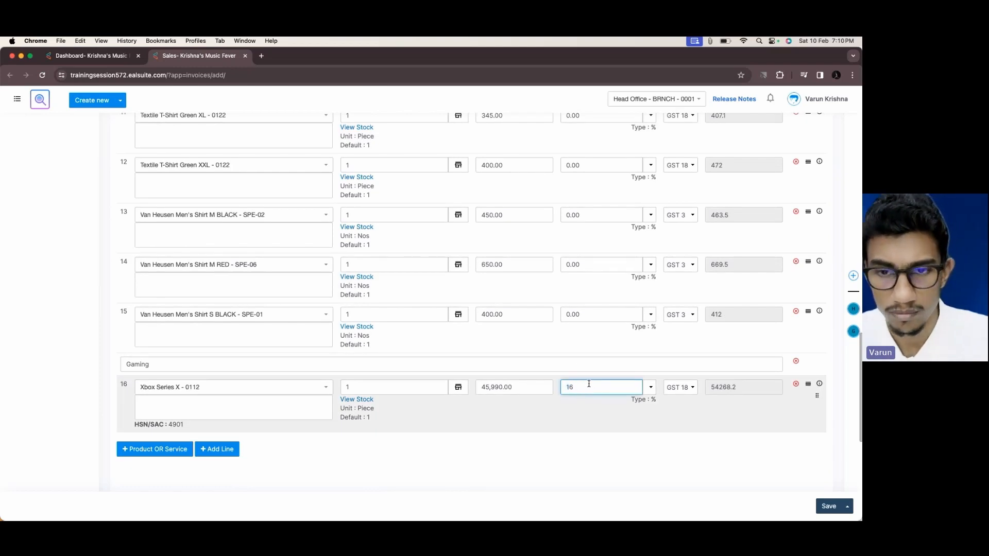
key(BackSpace)
key(BackSpace)
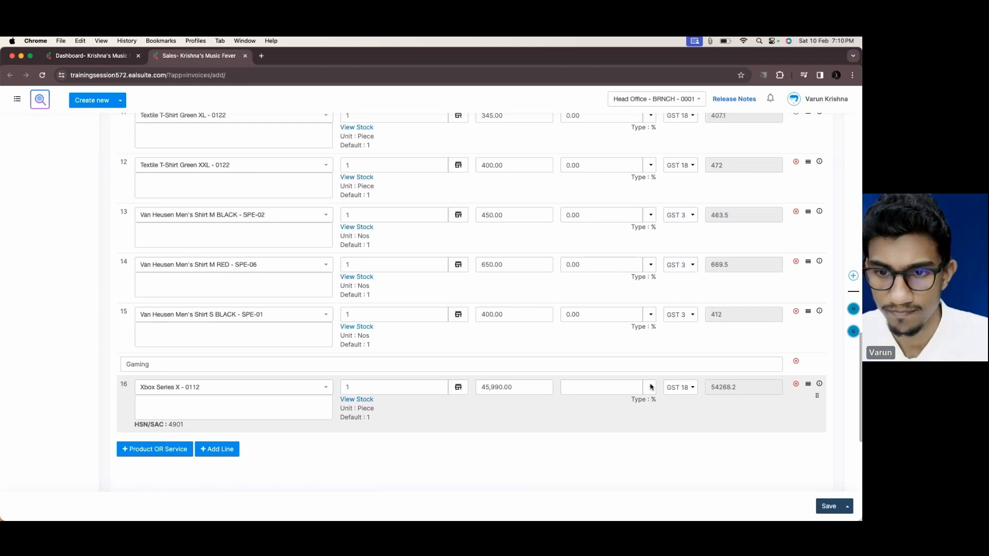
click(650, 386)
click(650, 404)
click(601, 388)
text(1,600)
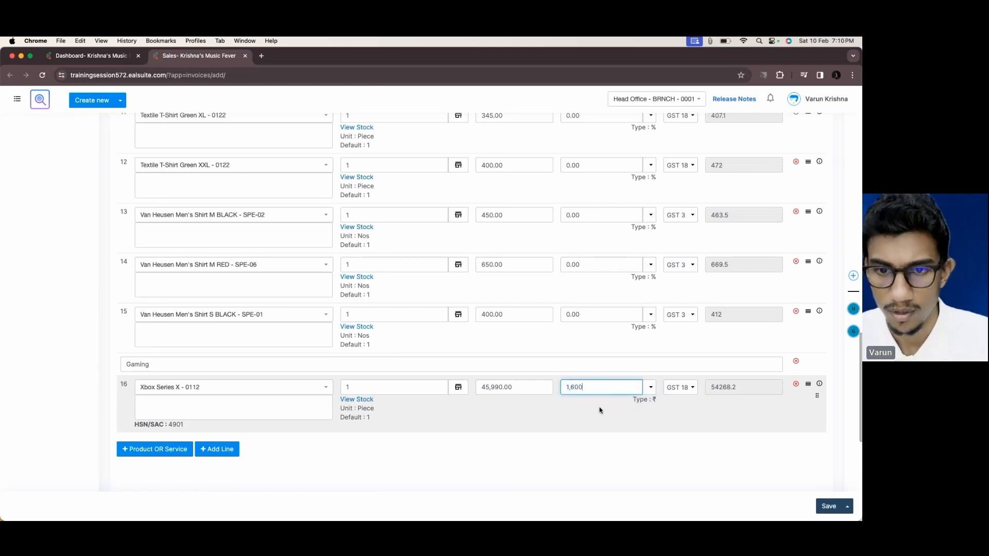
click(599, 410)
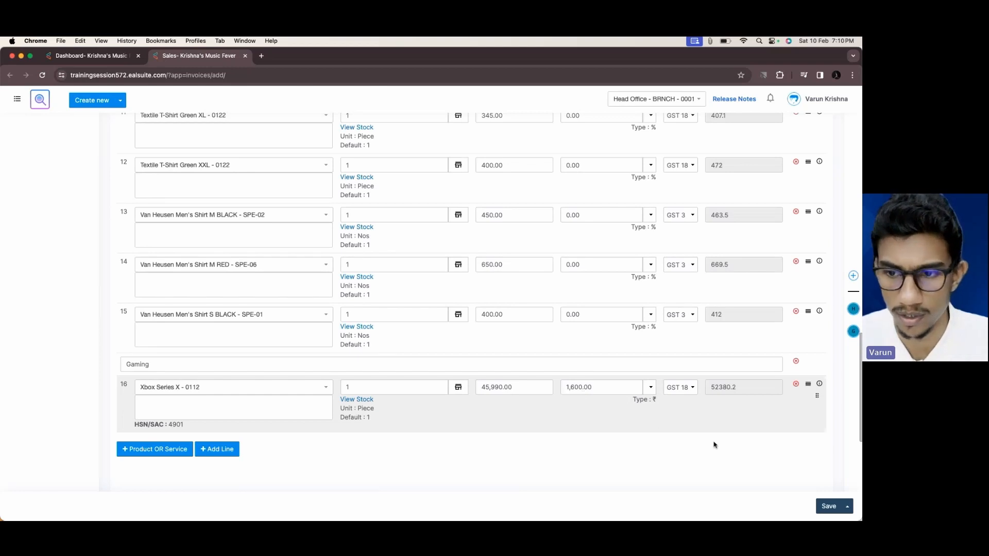
- Save the new sales invoice and look over the saved document
click(828, 506)
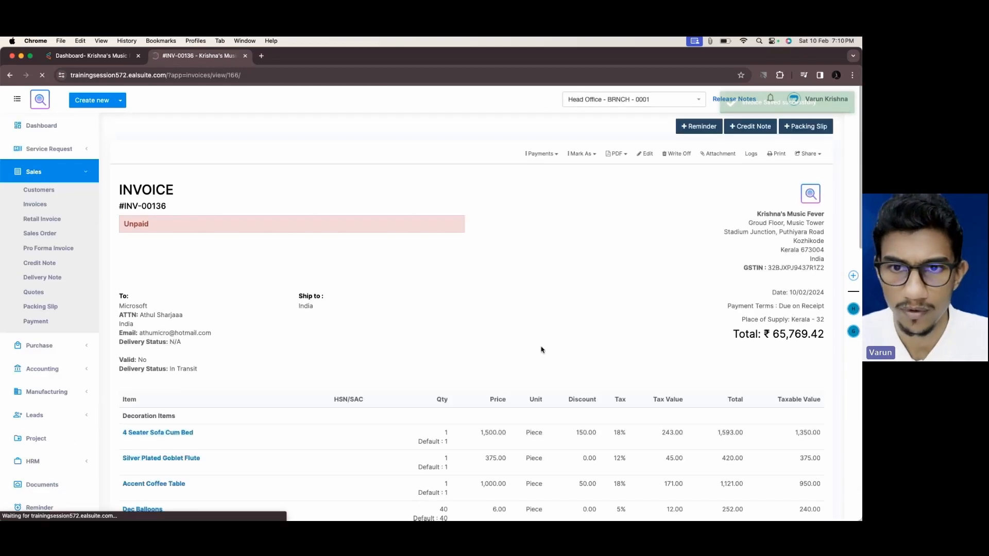
scroll(497, 335, down, 2)
scroll(497, 335, up, 2)
- Switch the saved invoice's PDF template to Custom Invoice
click(590, 154)
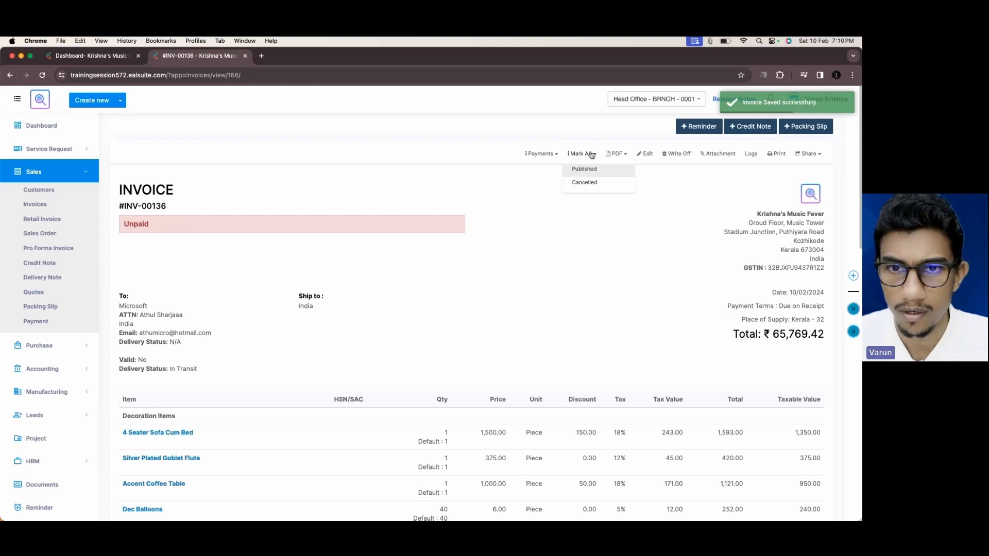
click(616, 154)
click(680, 245)
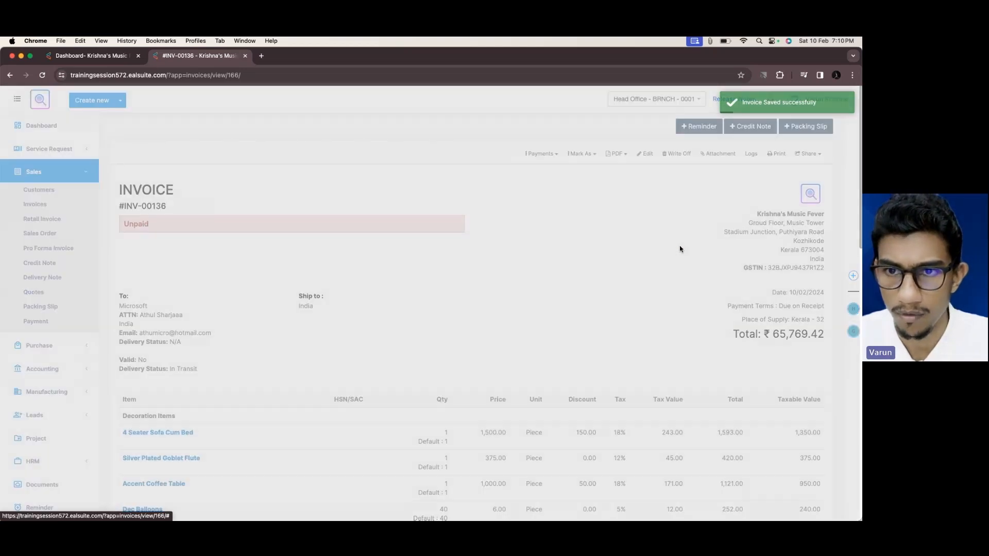
click(545, 321)
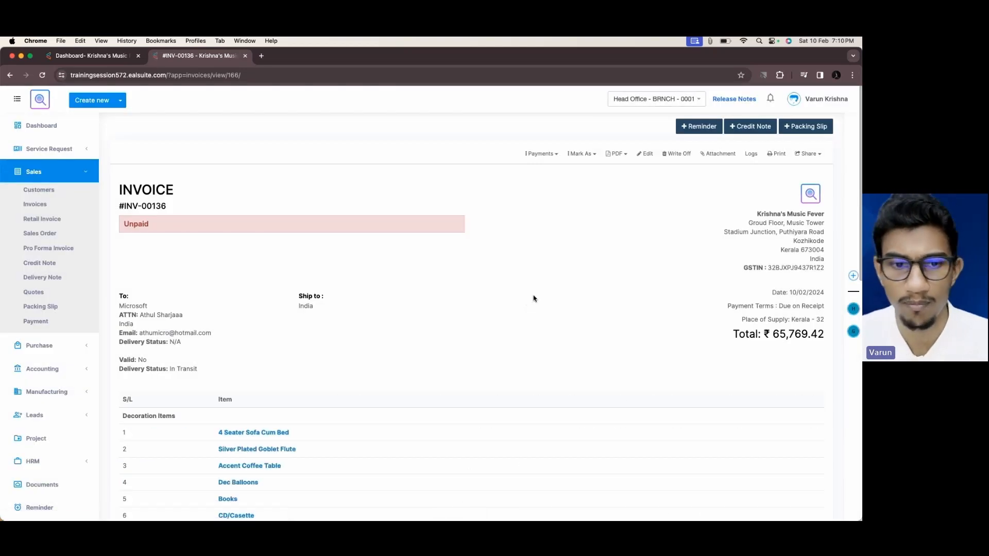
- Examine the invoice's item table and its category headings in the selected template
scroll(533, 298, down, 3)
scroll(533, 297, up, 3)
scroll(533, 298, down, 4)
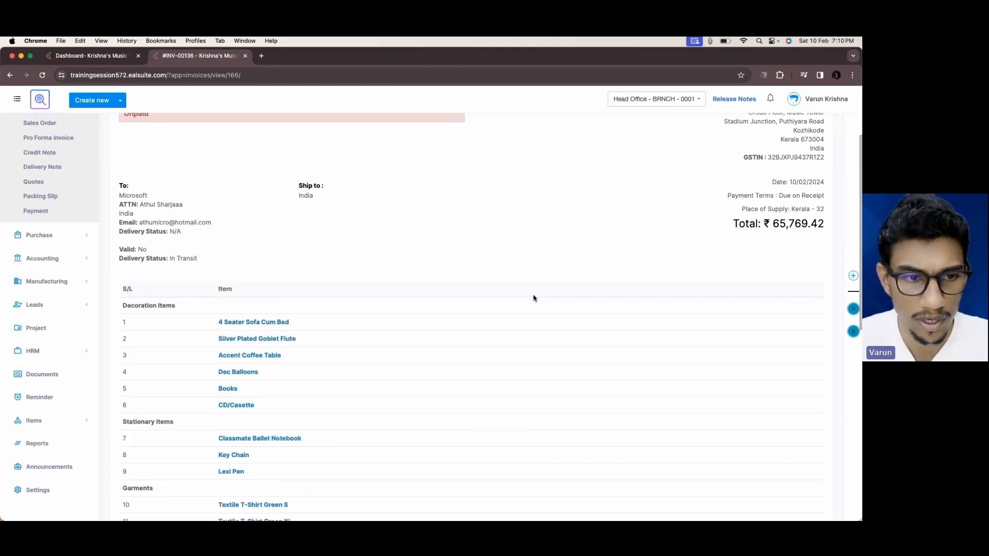
scroll(397, 371, down, 2)
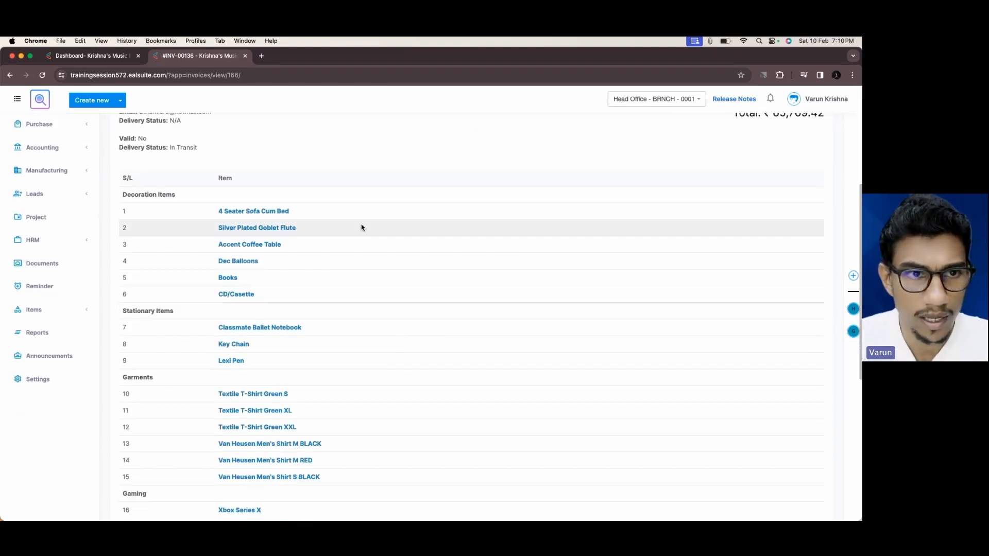
scroll(329, 335, down, 2)
scroll(337, 342, up, 4)
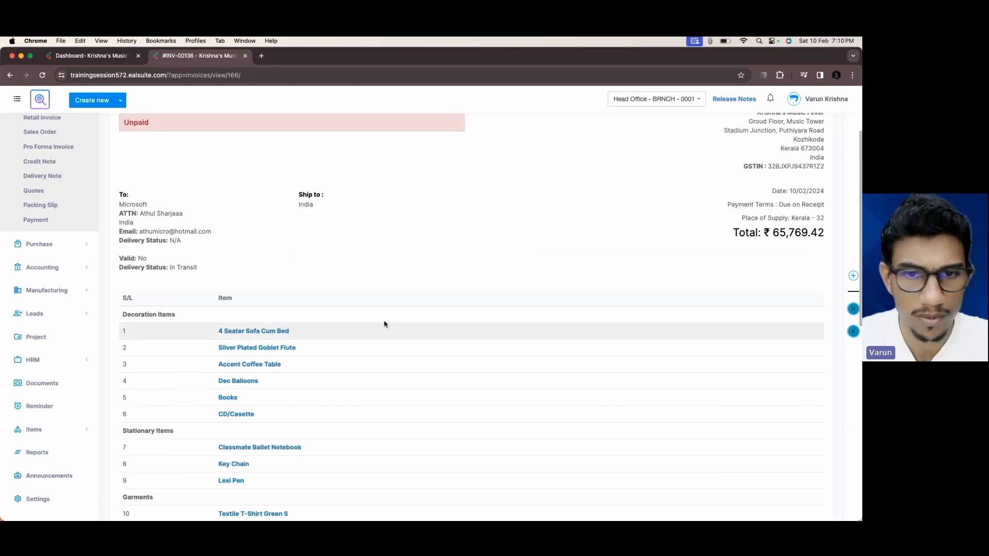
scroll(636, 305, up, 2)
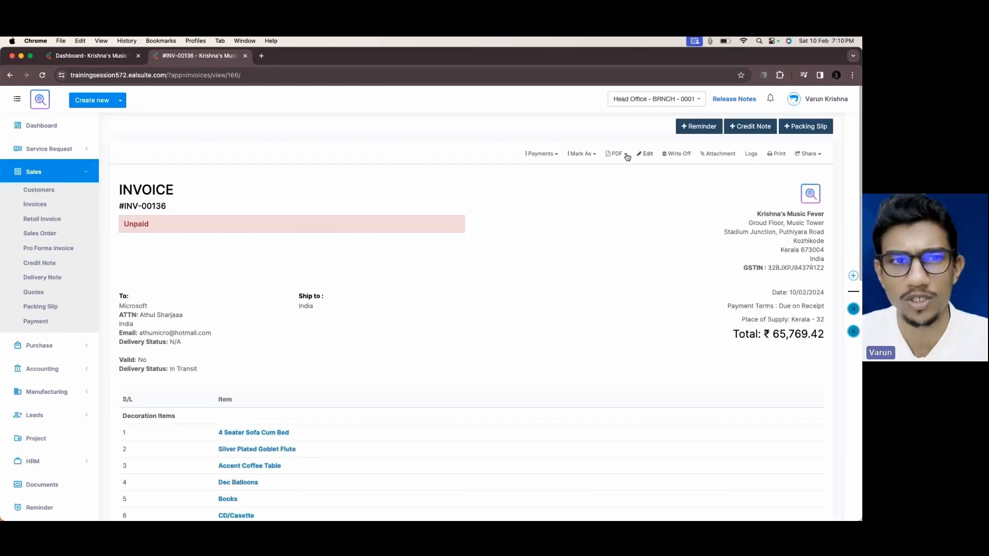
- Open the Custom Invoice template in Template Builder V2 from the Head Office settings and show its Table options
scroll(57, 258, down, 3)
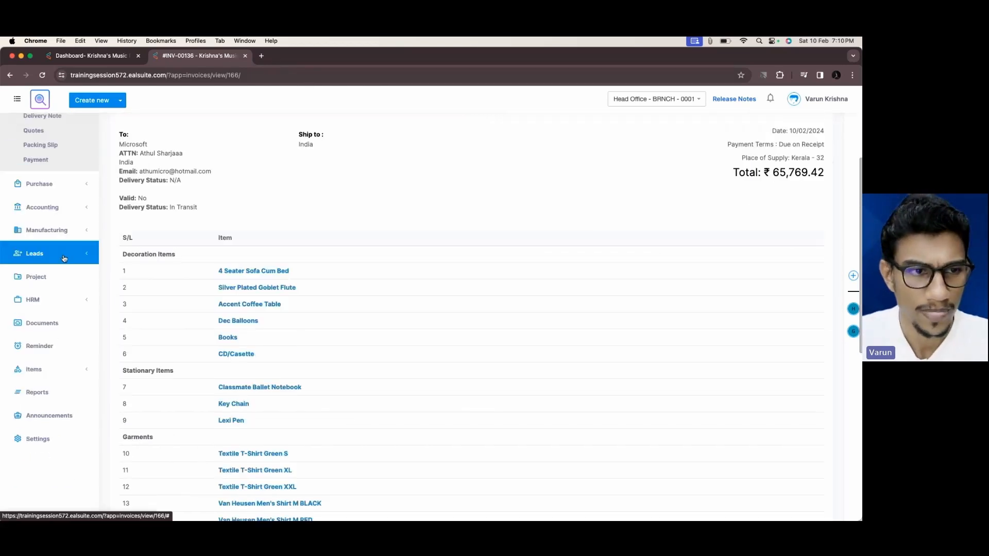
click(29, 439)
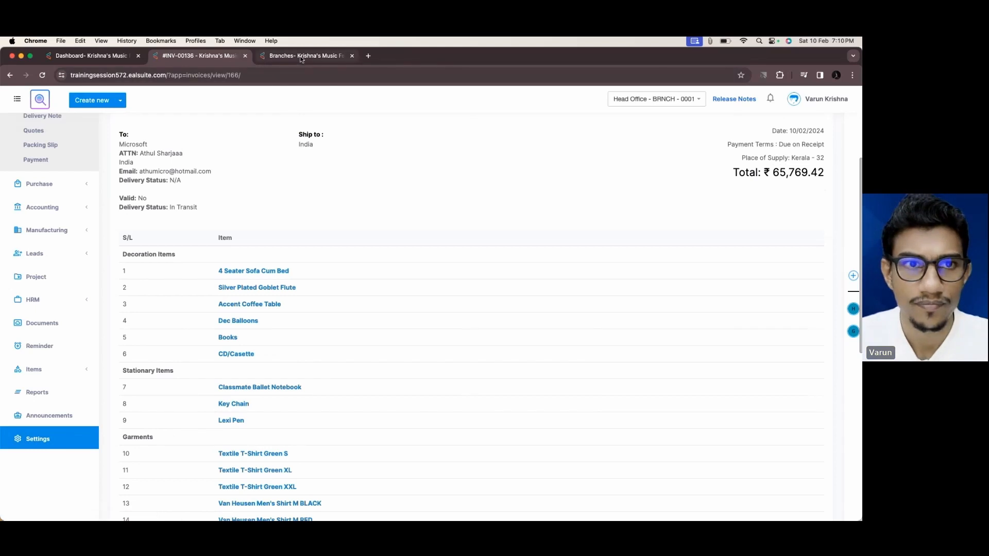
click(149, 199)
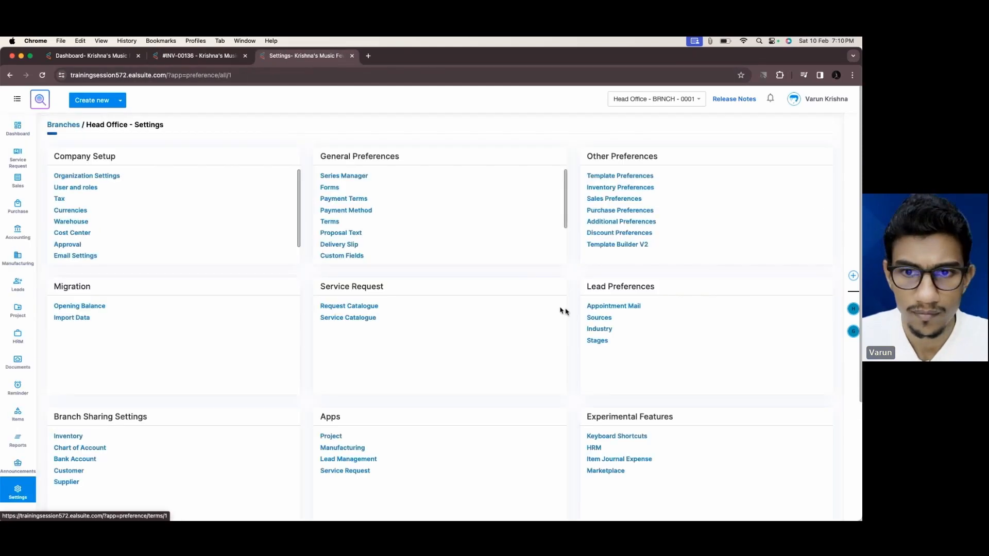
click(613, 249)
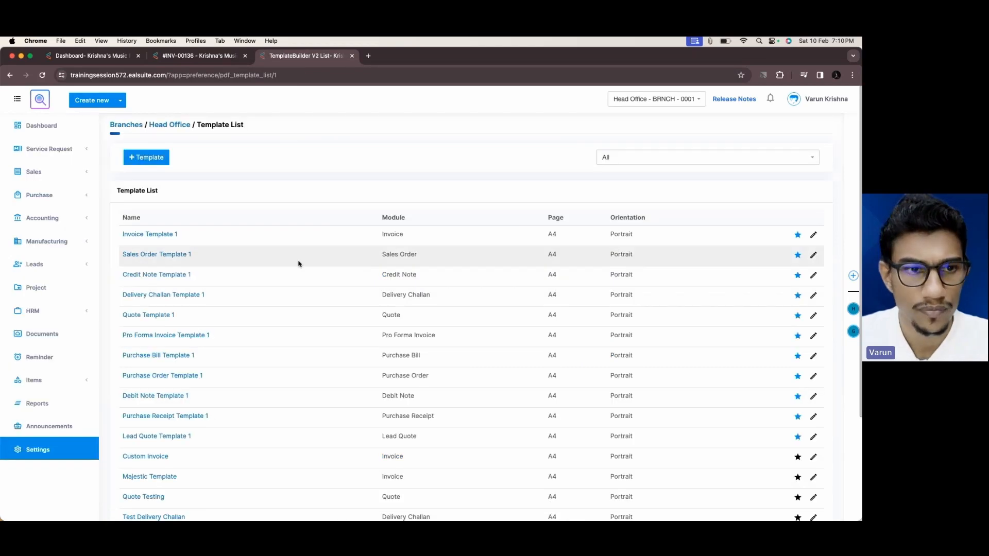
scroll(285, 263, down, 3)
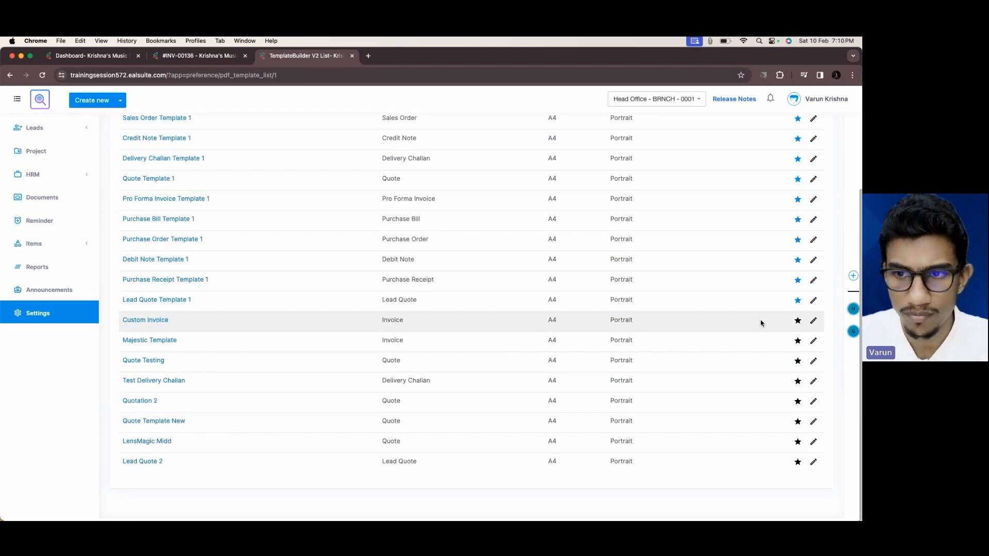
click(164, 322)
click(79, 389)
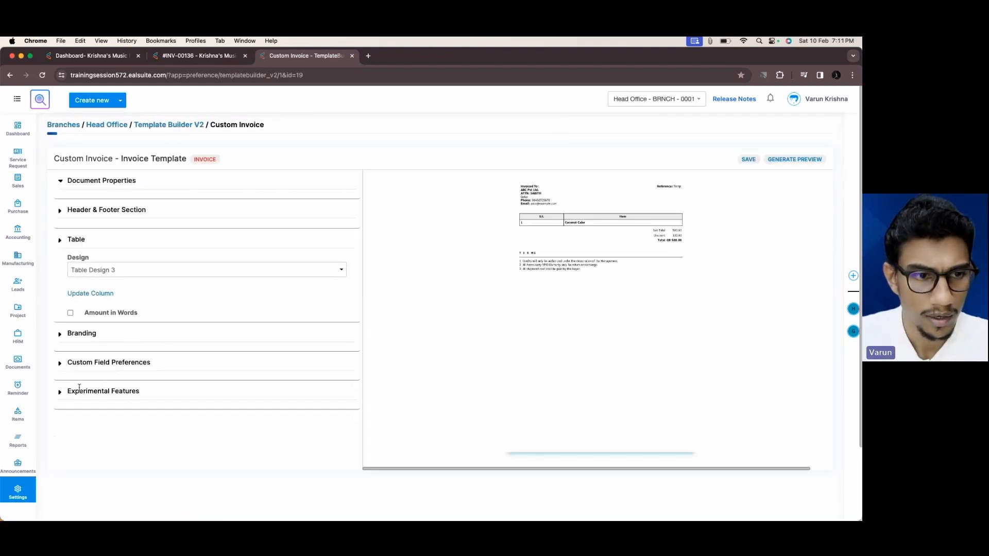
- Add the Qty, Price, Unit, Discount and Total columns to the Custom Invoice template's item table
click(90, 293)
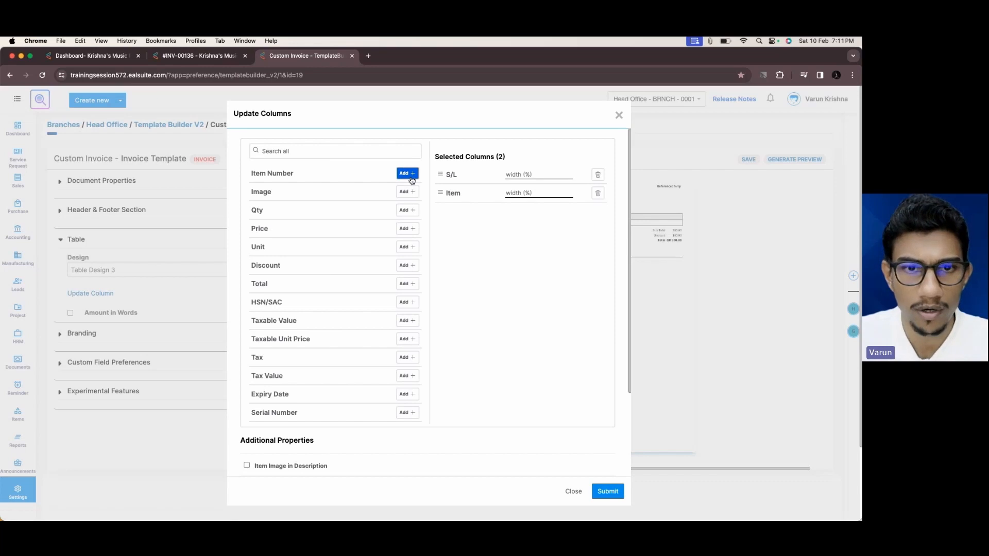
click(407, 210)
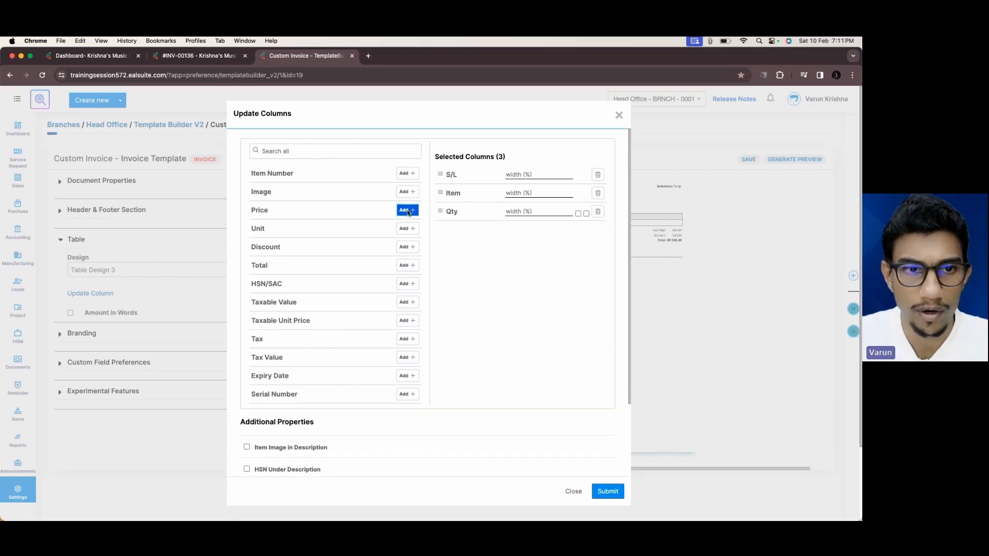
click(407, 210)
click(407, 210)
click(406, 210)
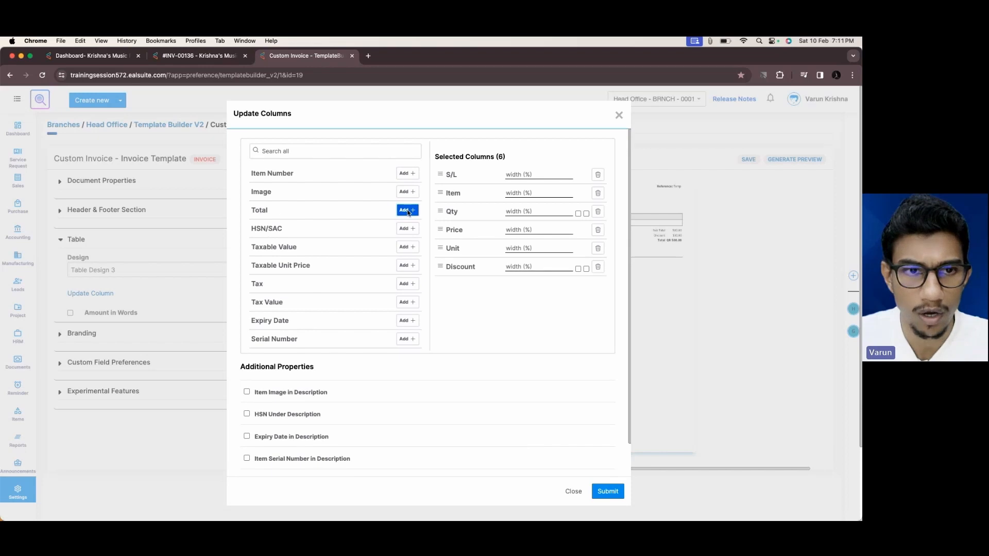
click(407, 210)
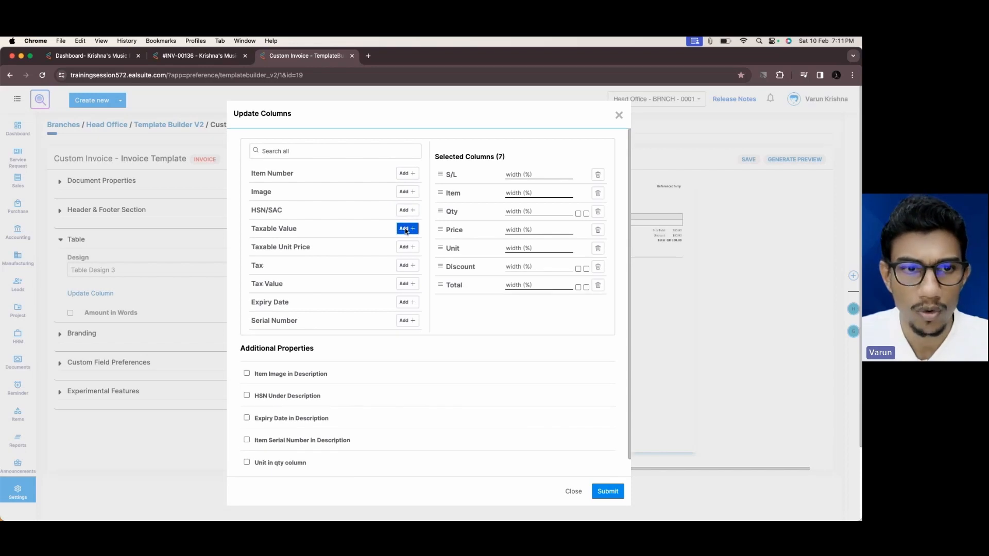
- Add the Taxable Value, Taxable Unit Price, Tax and Tax Value columns, submit the column changes and save the template
click(406, 230)
click(406, 230)
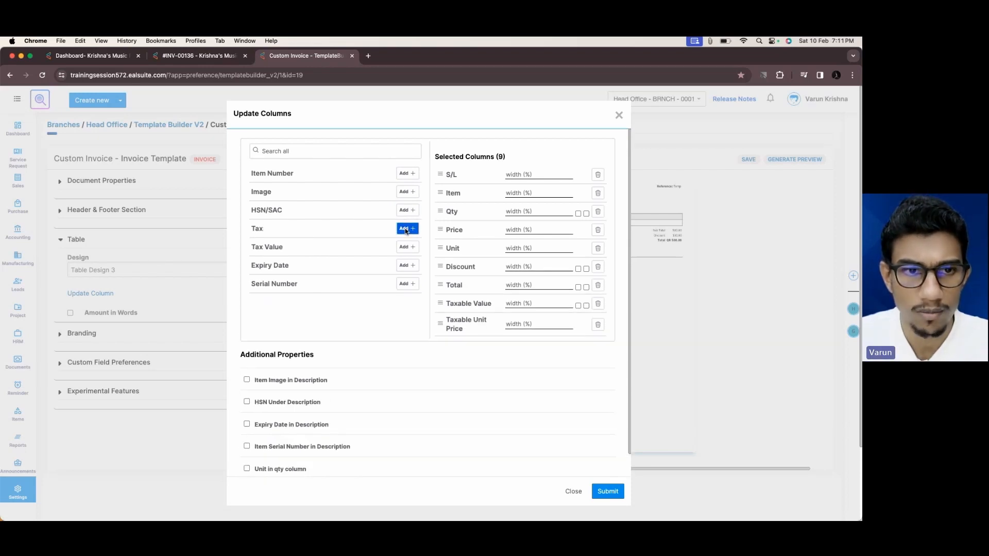
click(406, 229)
click(406, 230)
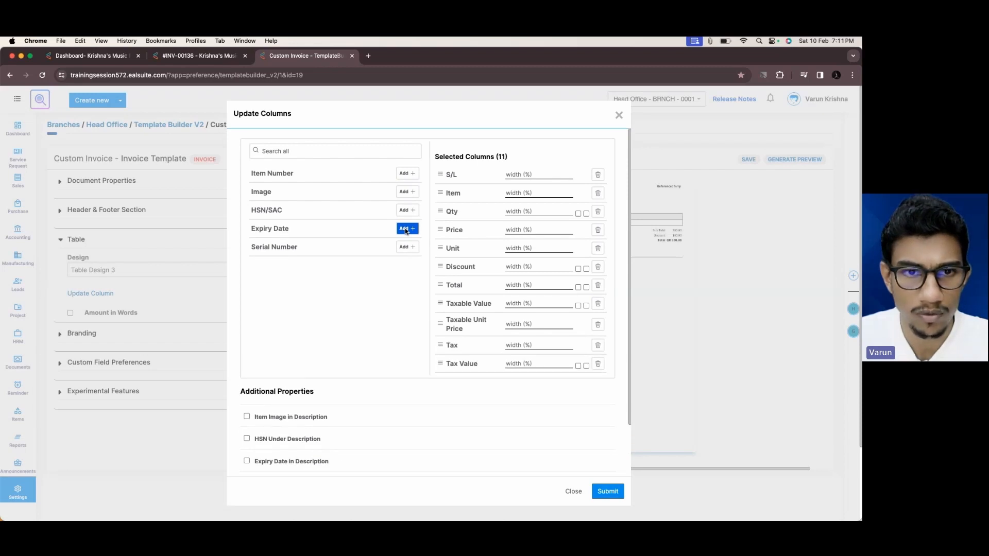
scroll(548, 262, down, 3)
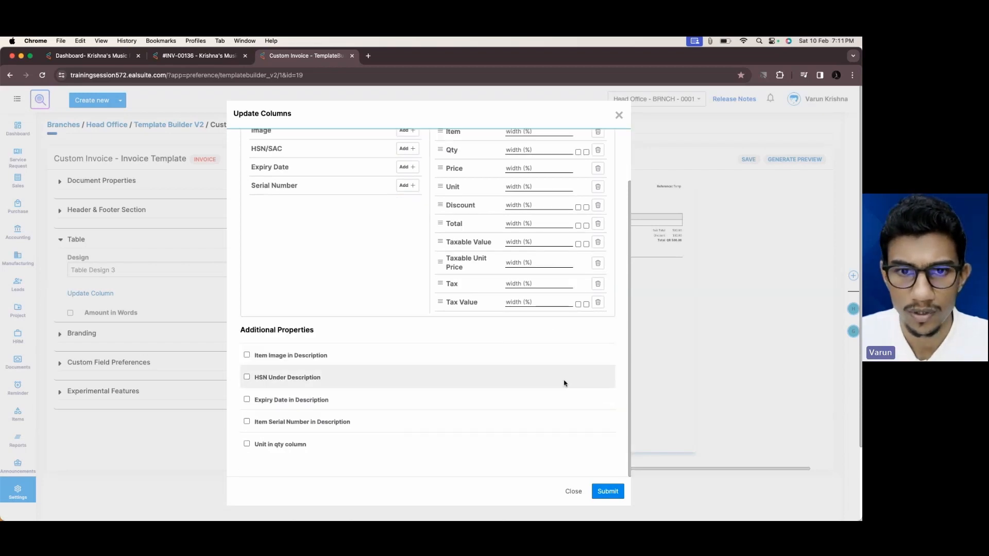
click(600, 495)
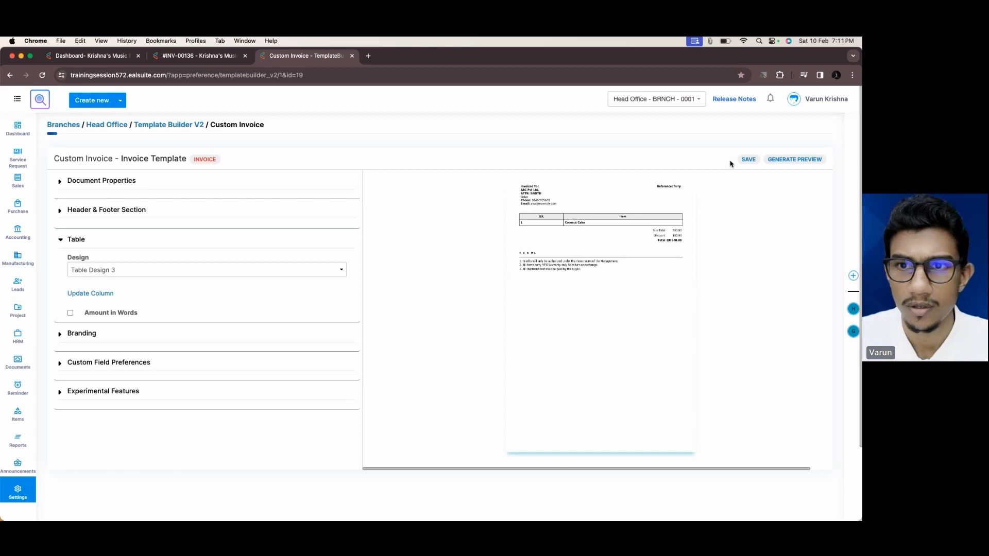
click(747, 159)
- Return to the saved invoice and reload it to apply the updated template columns
click(197, 56)
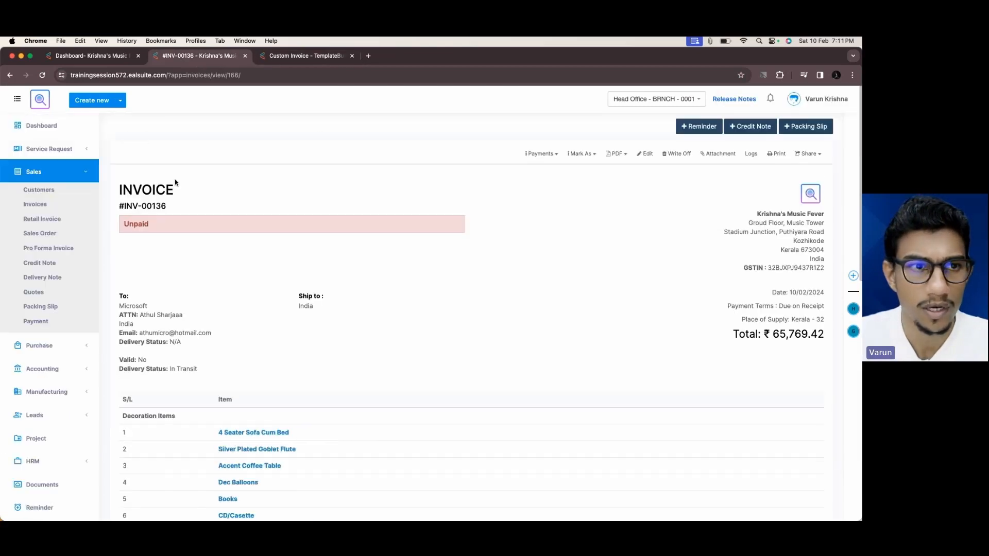
click(41, 75)
scroll(516, 245, down, 3)
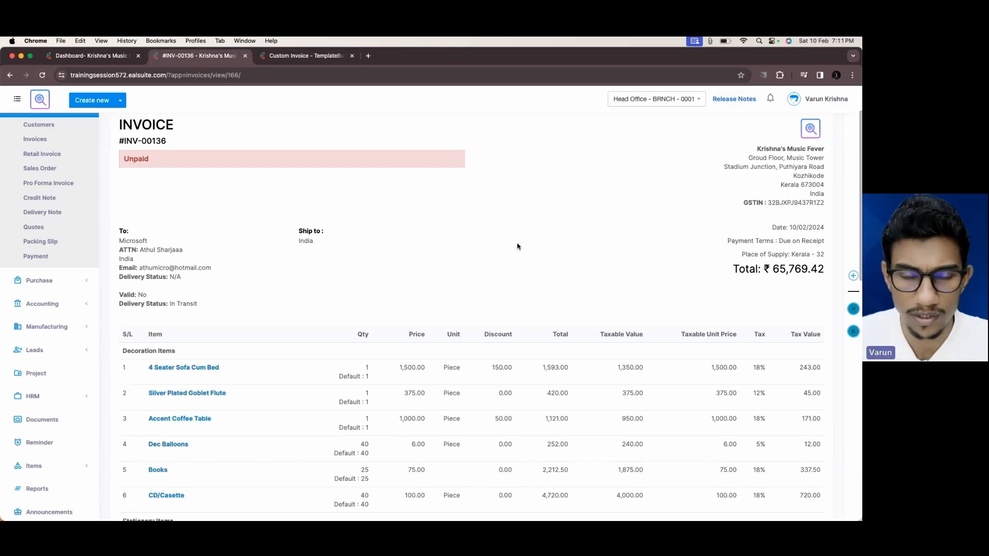
- Examine how the invoice groups its items under Decoration Items, Stationary Items, Garments and Gaming with the added columns
scroll(493, 212, down, 2)
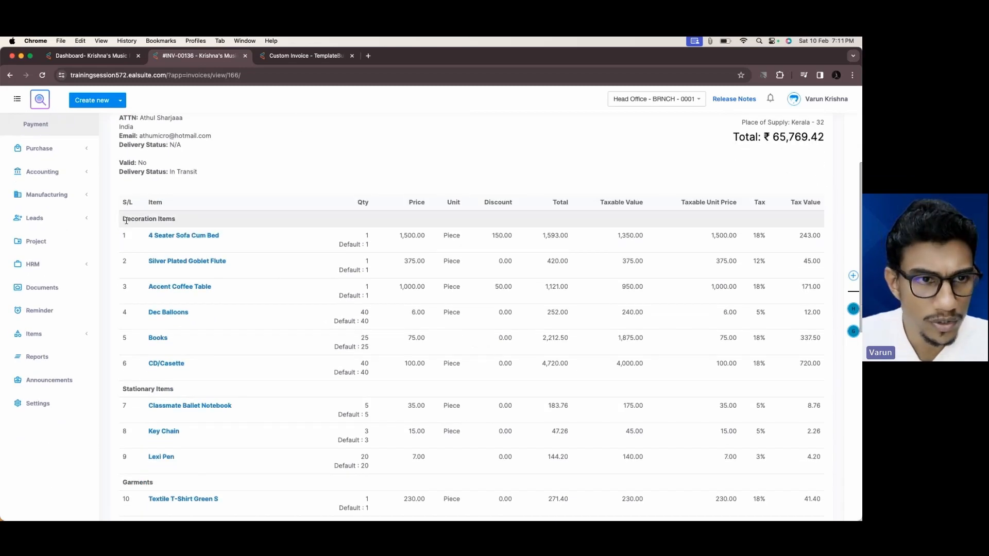
drag(124, 220, 178, 222)
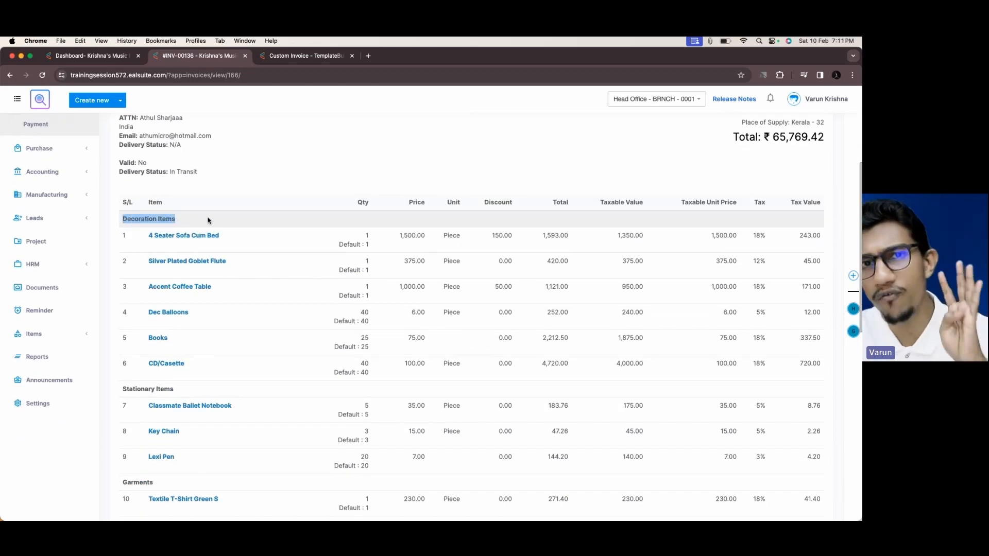
click(234, 180)
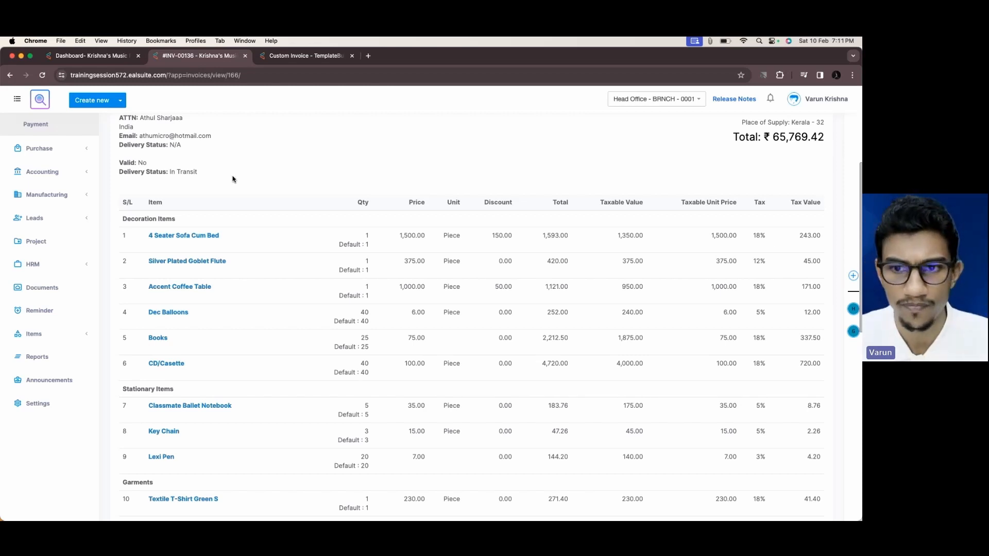
scroll(233, 179, down, 2)
scroll(195, 320, down, 3)
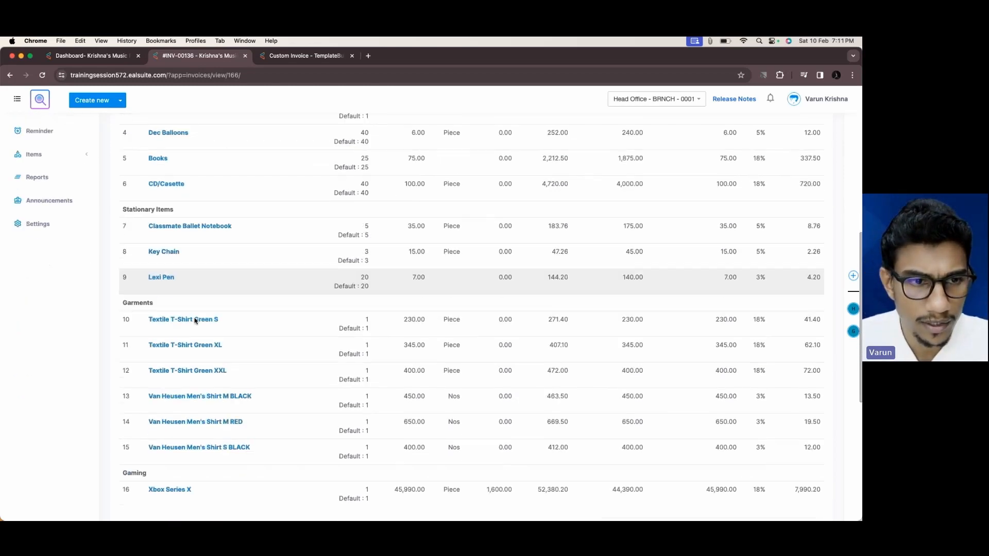
scroll(242, 326, down, 3)
scroll(304, 346, up, 8)
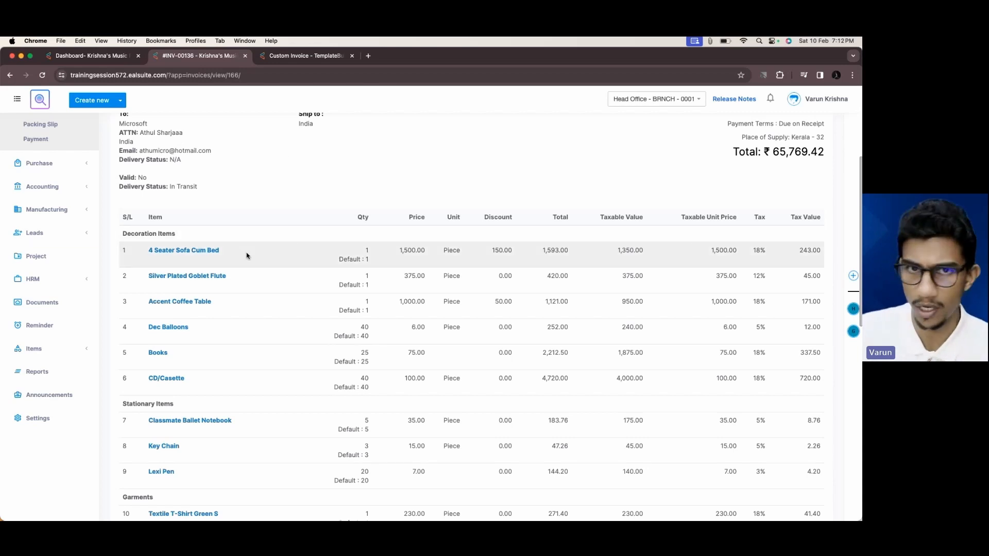
scroll(247, 255, down, 5)
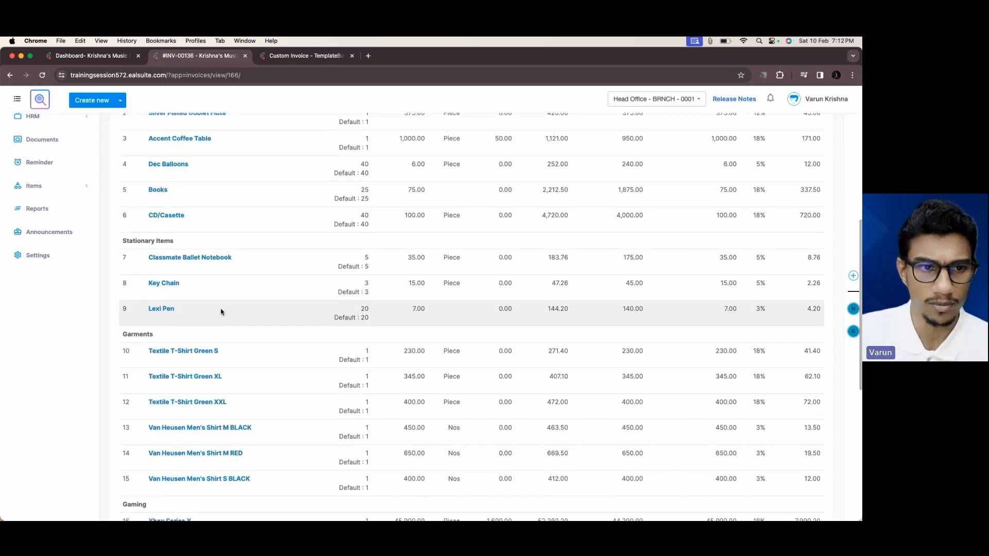
scroll(243, 410, down, 2)
scroll(364, 426, up, 7)
scroll(364, 426, down, 6)
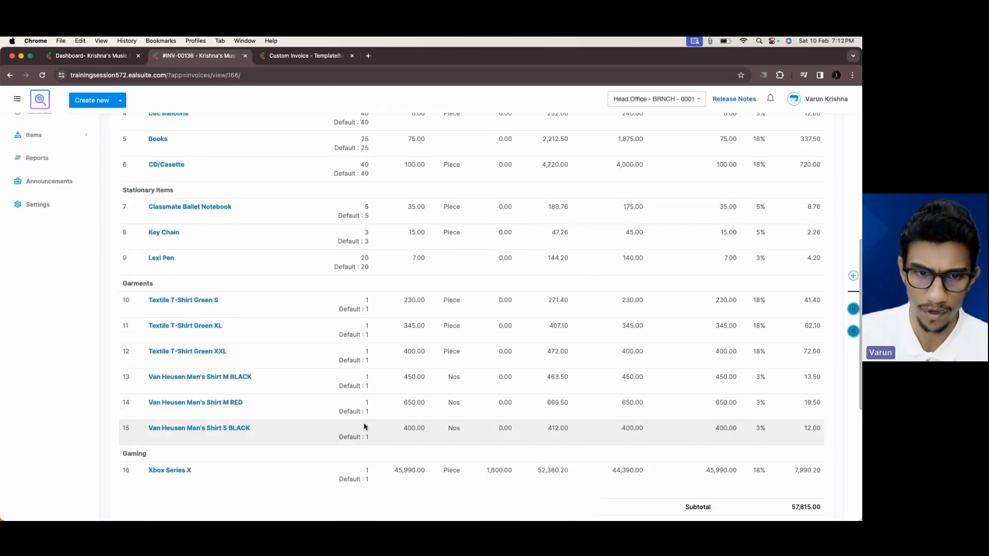
scroll(369, 450, up, 5)
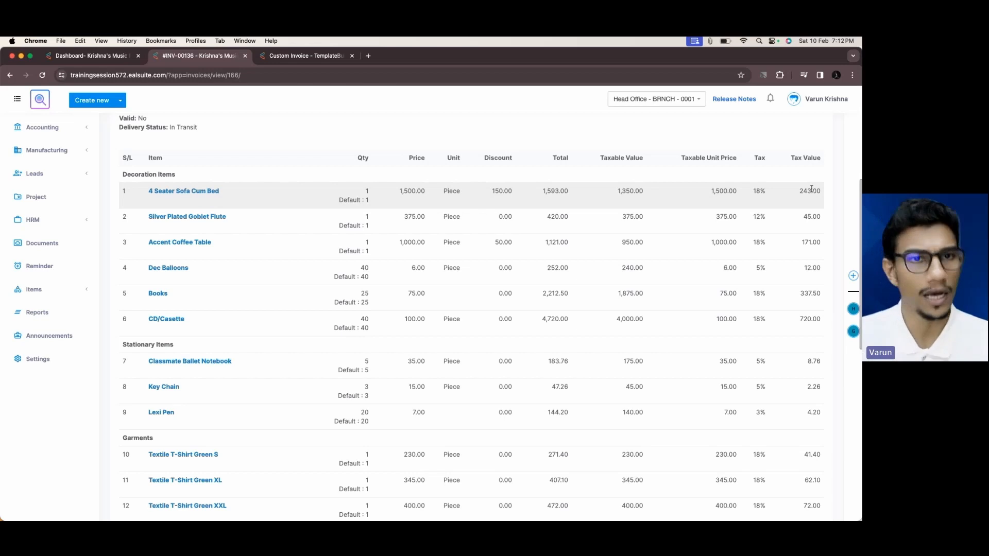
- Enable Show Sum Total for Qty, Discount, Total, Taxable Value and Tax Value in the Custom Invoice template, submit the columns and save the template
click(317, 57)
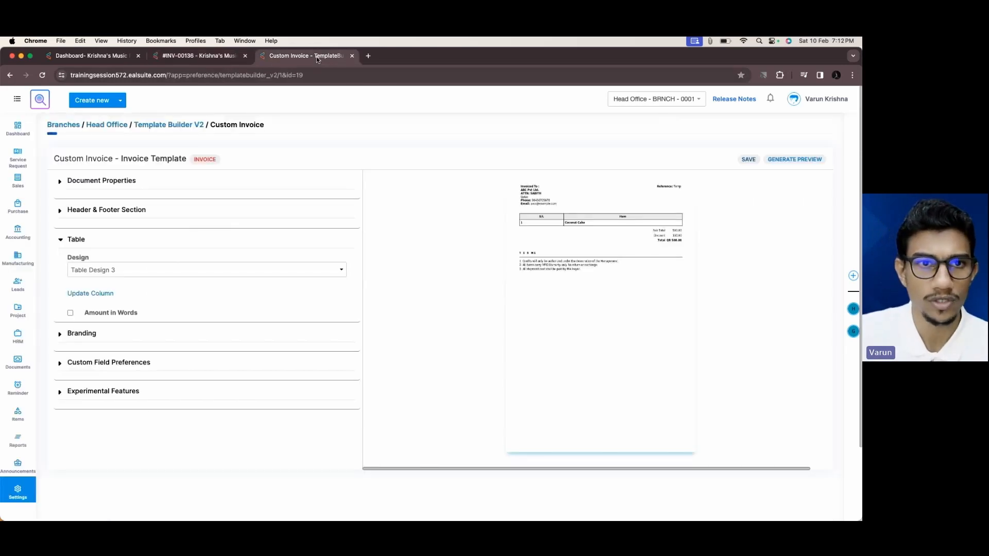
click(110, 293)
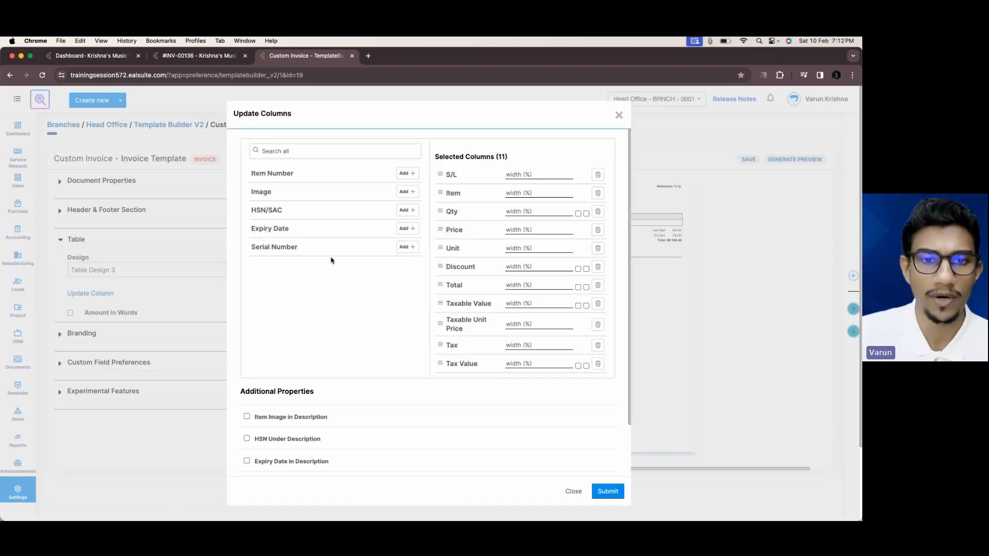
click(577, 214)
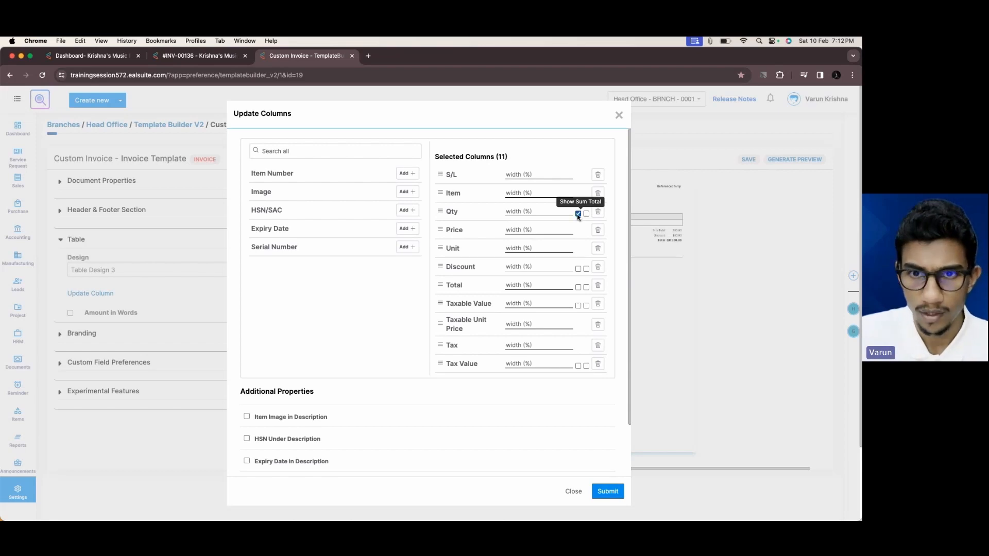
click(578, 269)
click(578, 305)
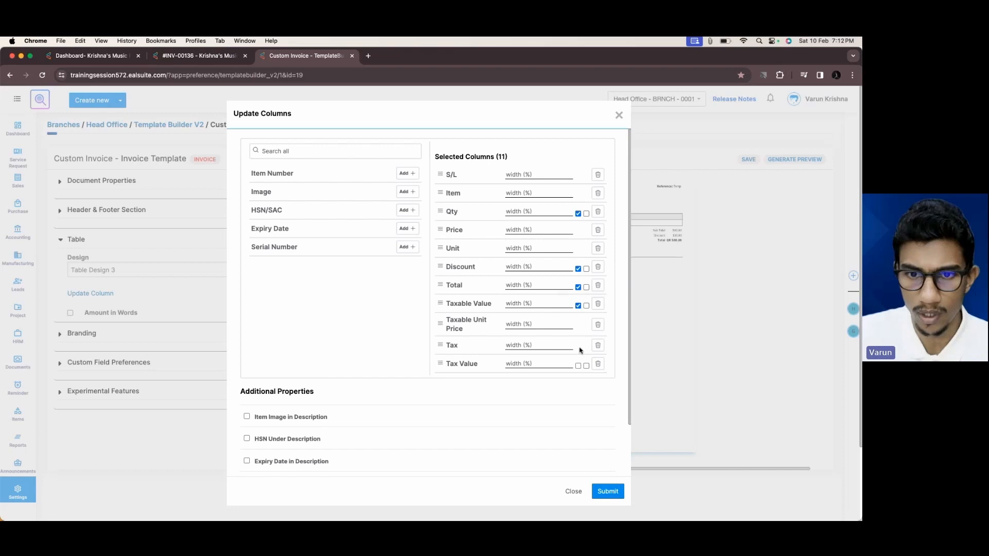
click(578, 365)
click(608, 491)
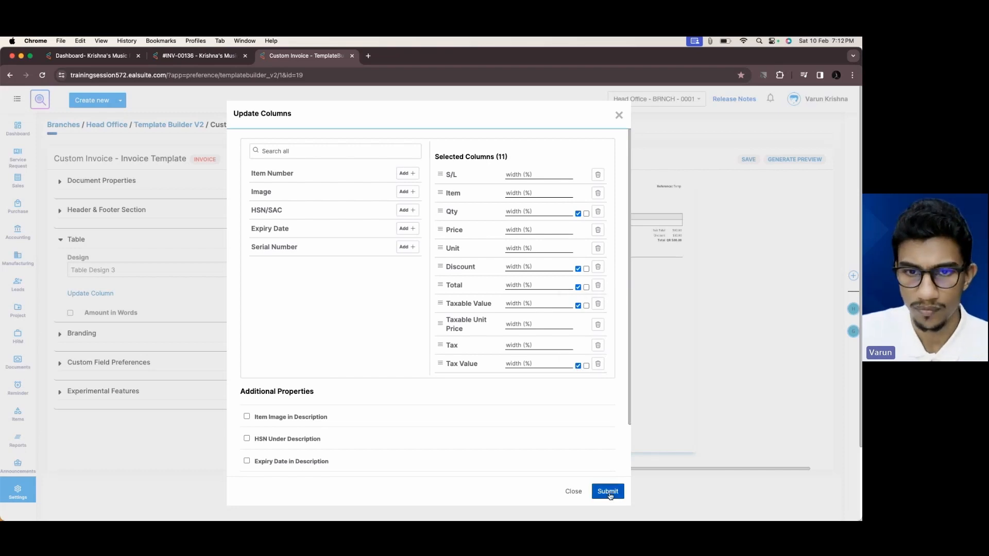
click(749, 160)
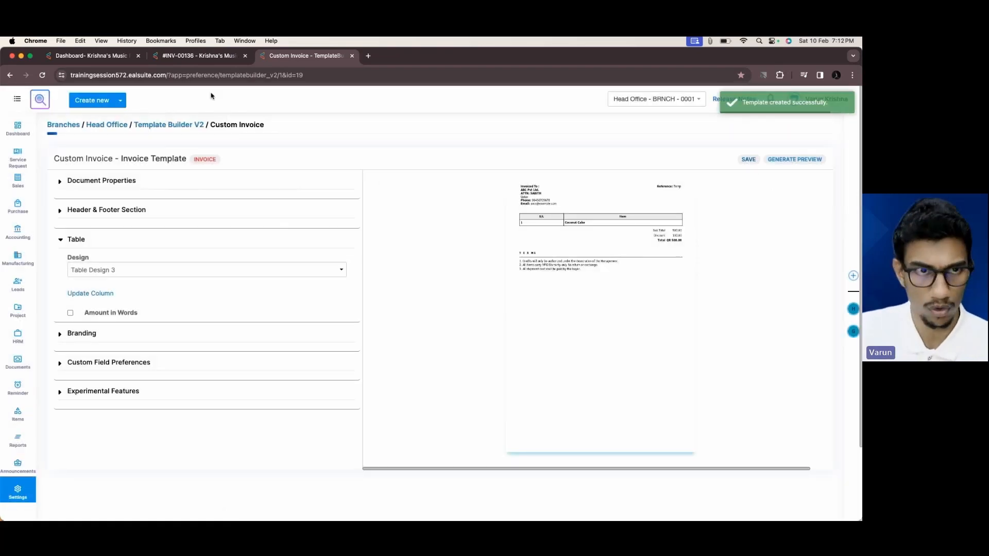
- Return to the saved invoice, reload it and examine the overall total row beneath the grouped items
click(196, 57)
scroll(499, 321, down, 5)
scroll(499, 320, up, 10)
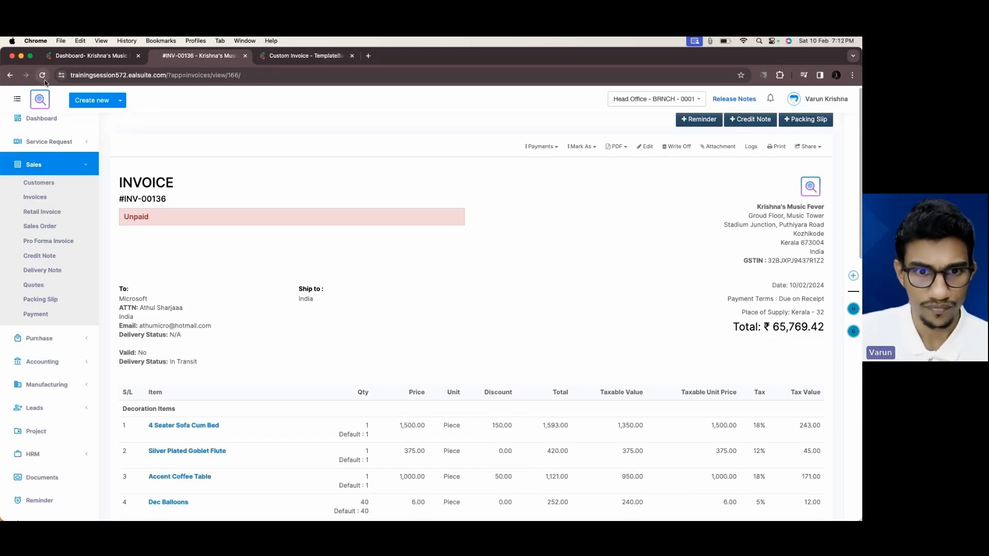
scroll(426, 280, down, 5)
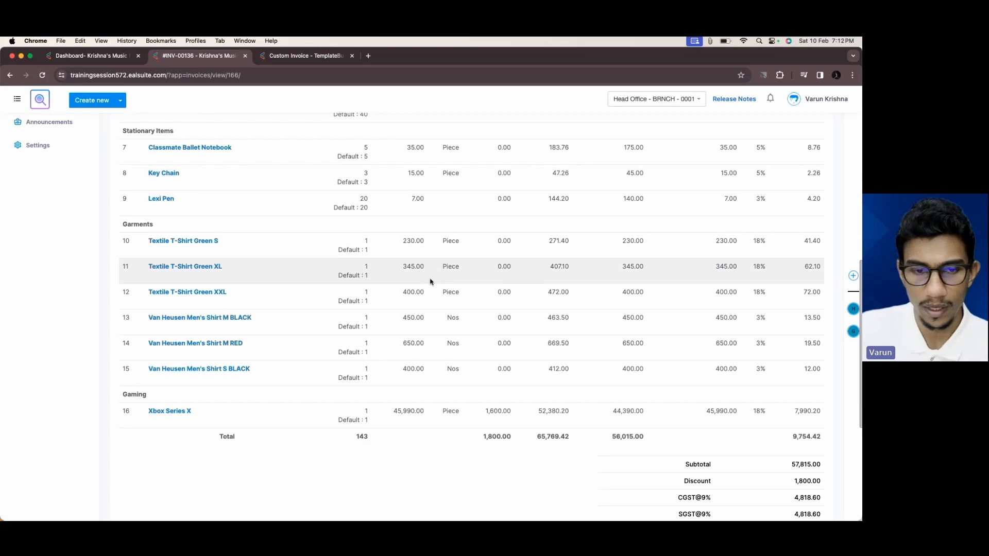
scroll(420, 288, down, 2)
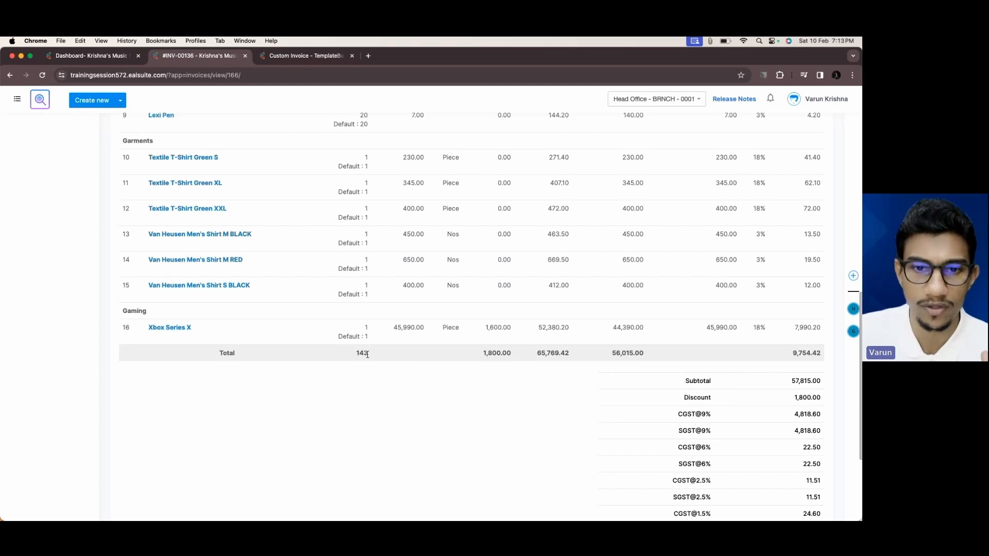
scroll(500, 356, up, 6)
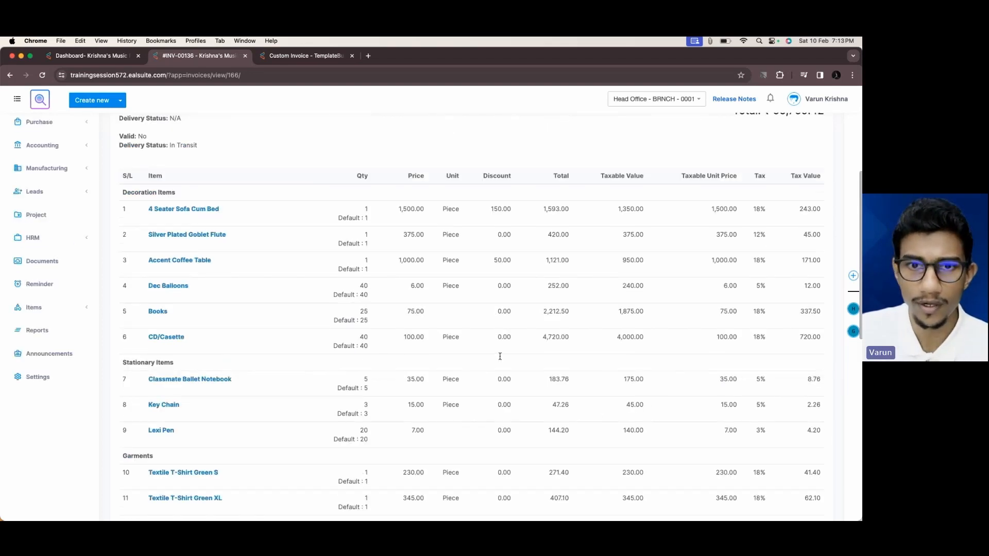
scroll(500, 354, down, 6)
scroll(542, 352, up, 5)
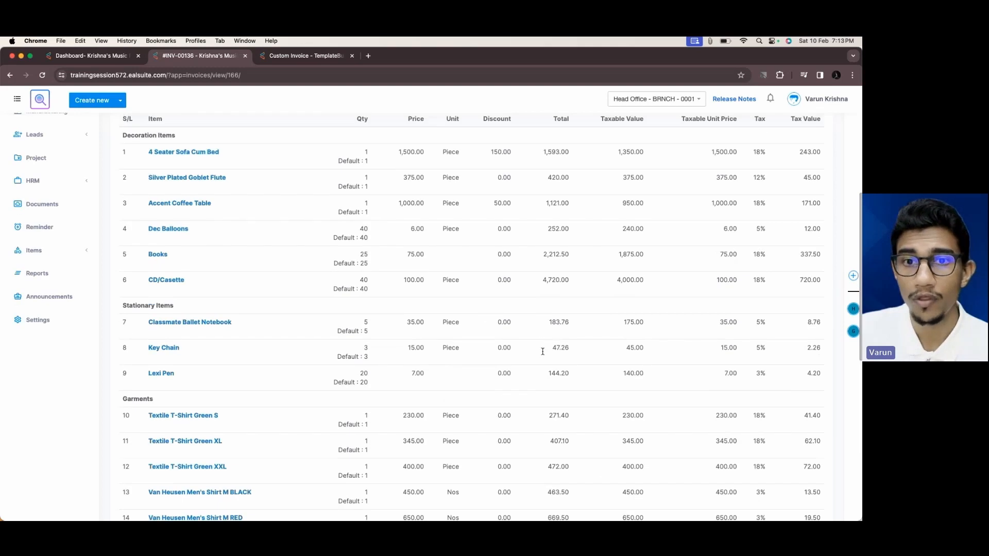
scroll(541, 348, down, 5)
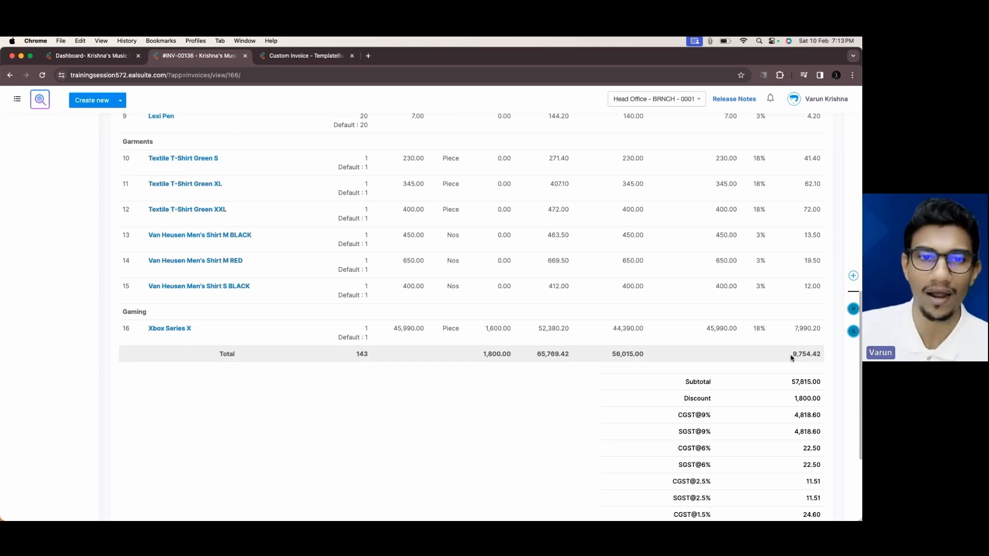
scroll(243, 349, up, 10)
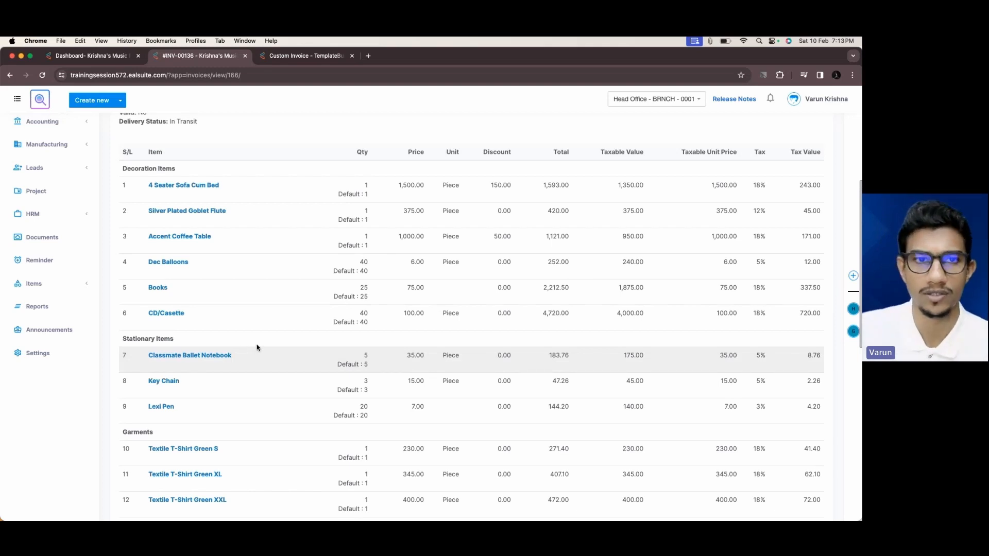
- Reopen the Custom Invoice template's column settings and switch the Qty column from Show Sum Total to Show Header Sum Total, accepting the confirmation
click(301, 56)
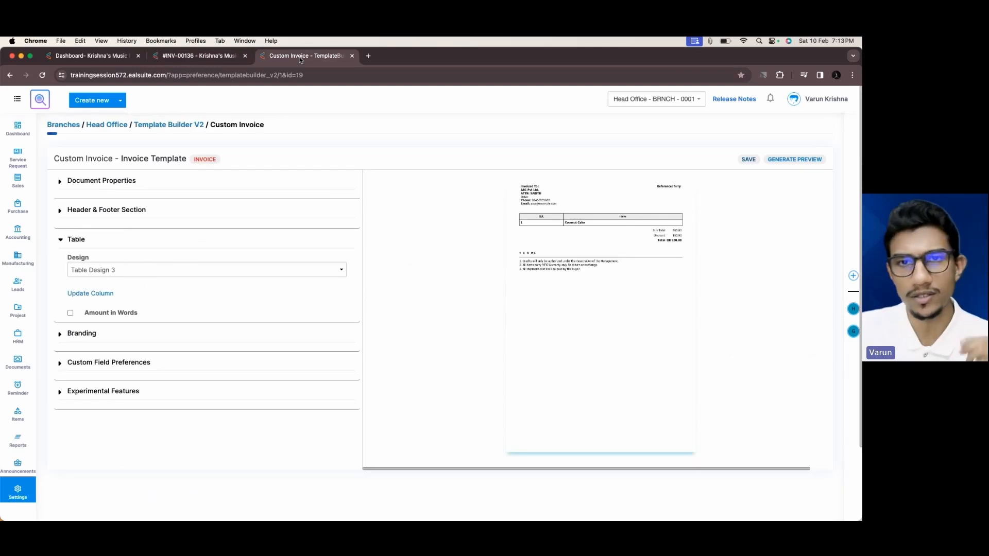
click(86, 298)
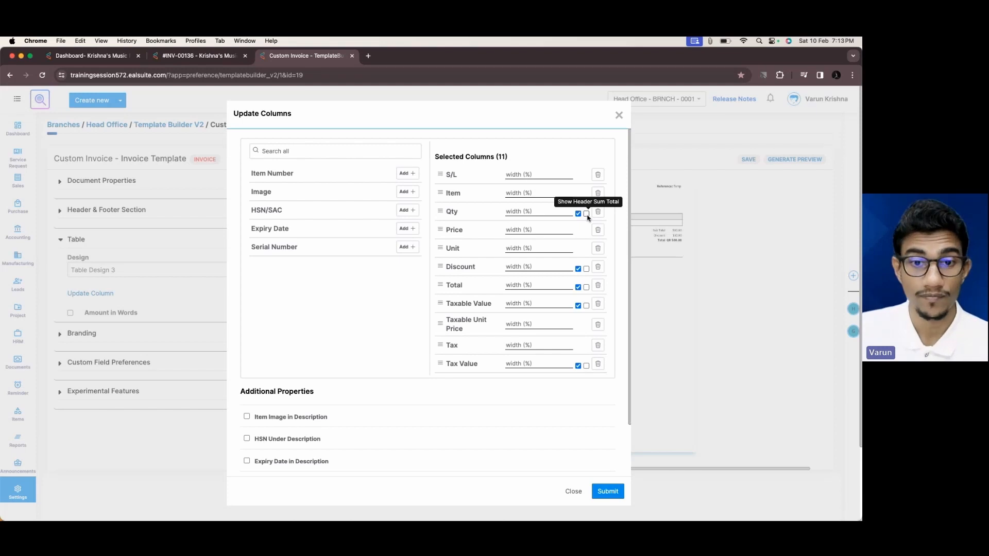
click(586, 289)
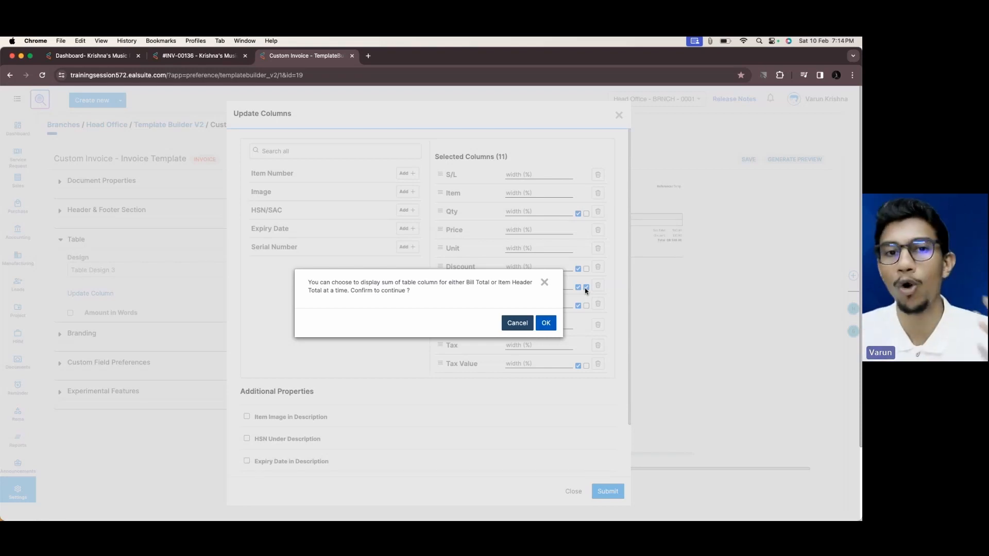
click(546, 323)
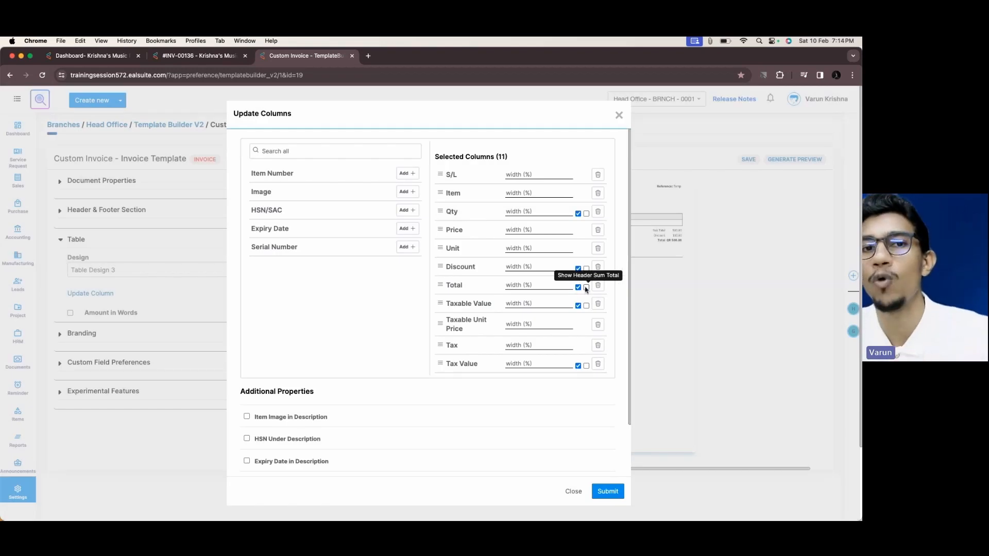
click(586, 213)
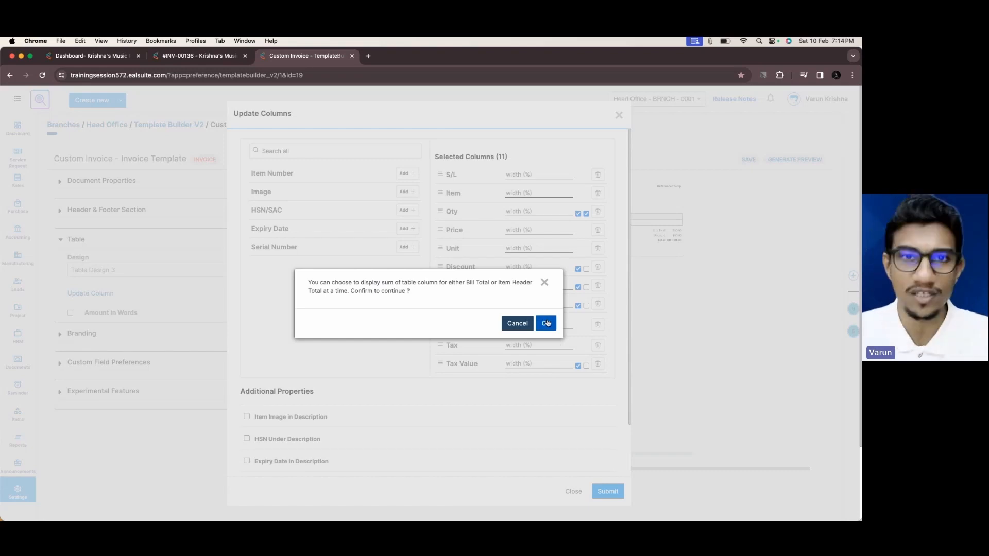
click(546, 323)
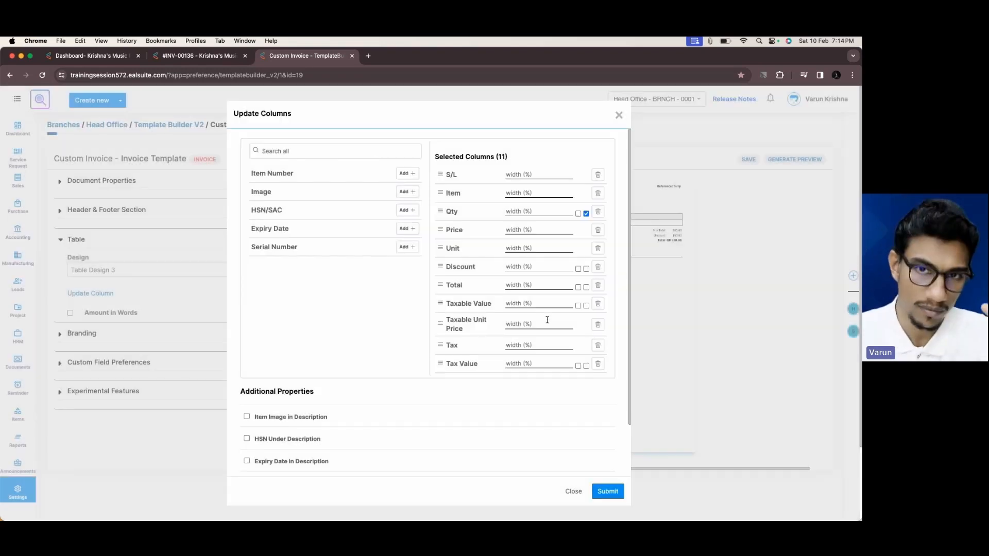
- Enable Show Header Sum Total for Discount, Total, Taxable Value and Tax Value, submit the columns and save the template
click(586, 268)
click(586, 287)
click(586, 305)
click(586, 365)
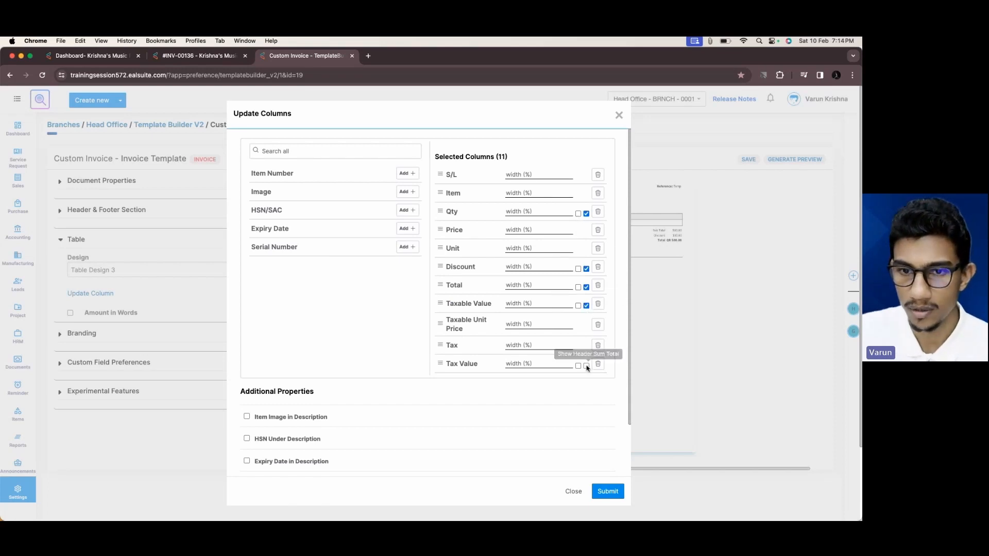
click(607, 491)
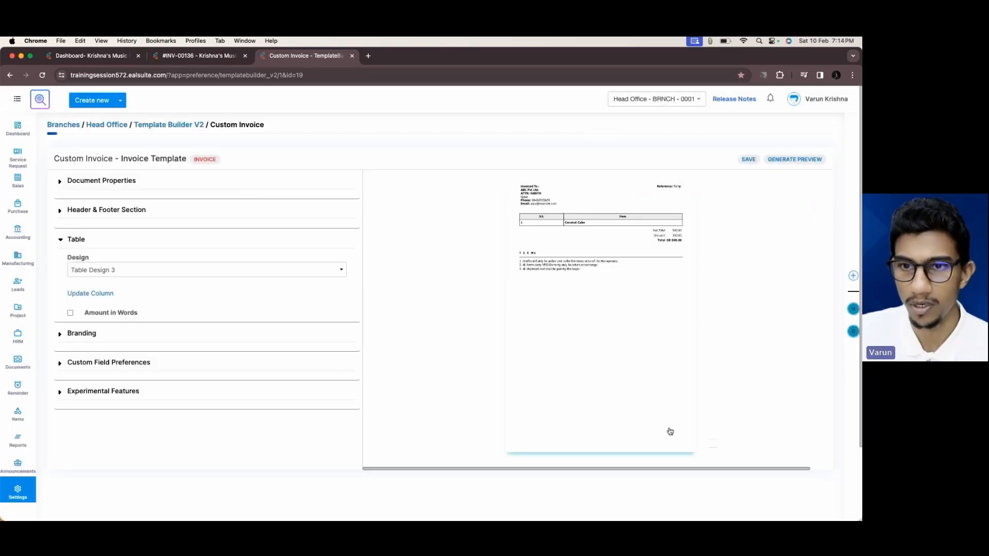
click(748, 160)
- Return to the reloaded invoice and examine the subtotal rows under Decoration Items, Stationary Items, Garments and Gaming
click(232, 57)
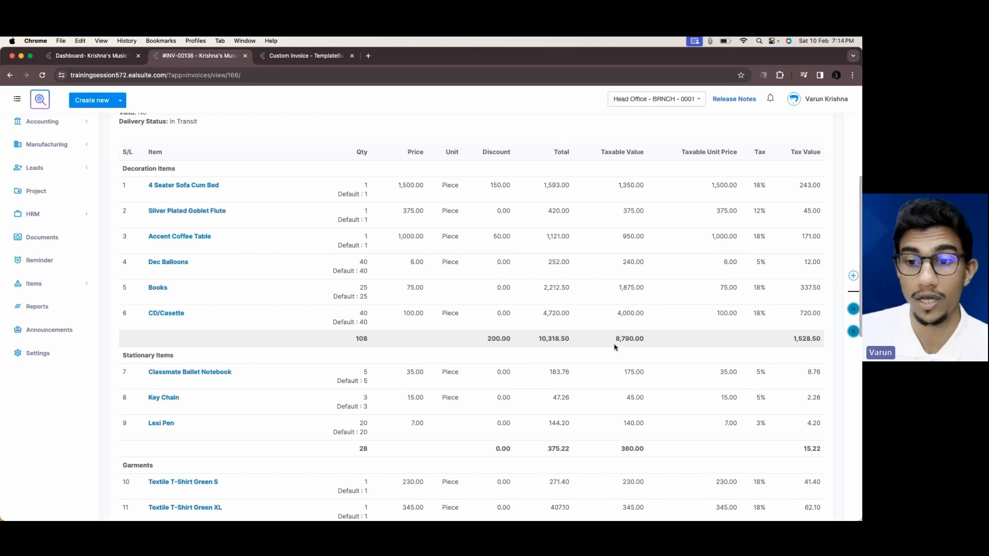
scroll(615, 346, down, 3)
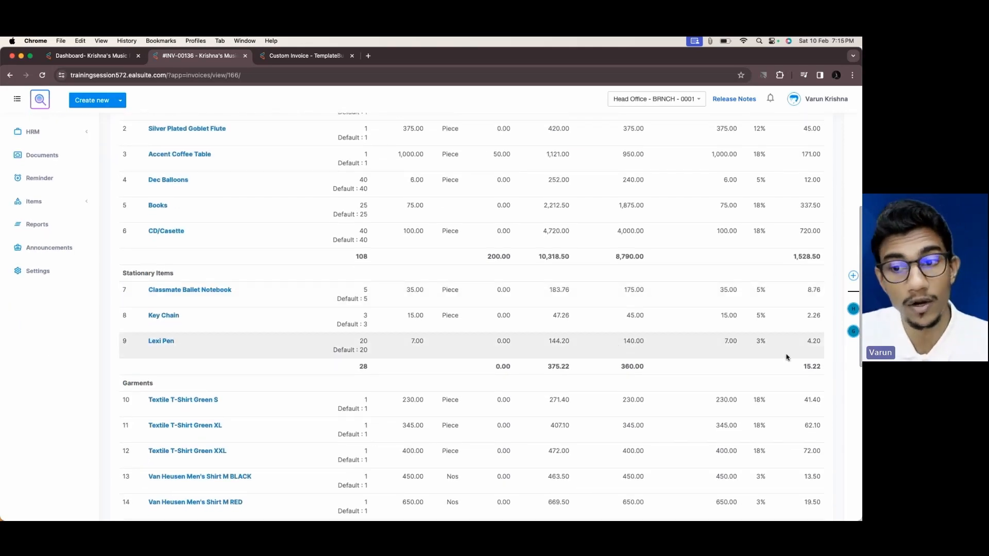
scroll(787, 369, down, 5)
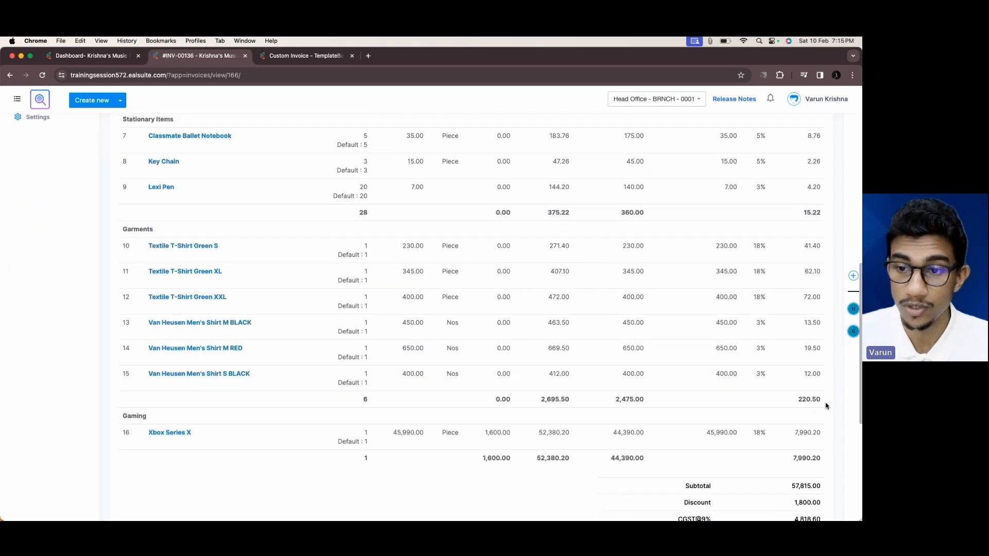
scroll(815, 407, down, 3)
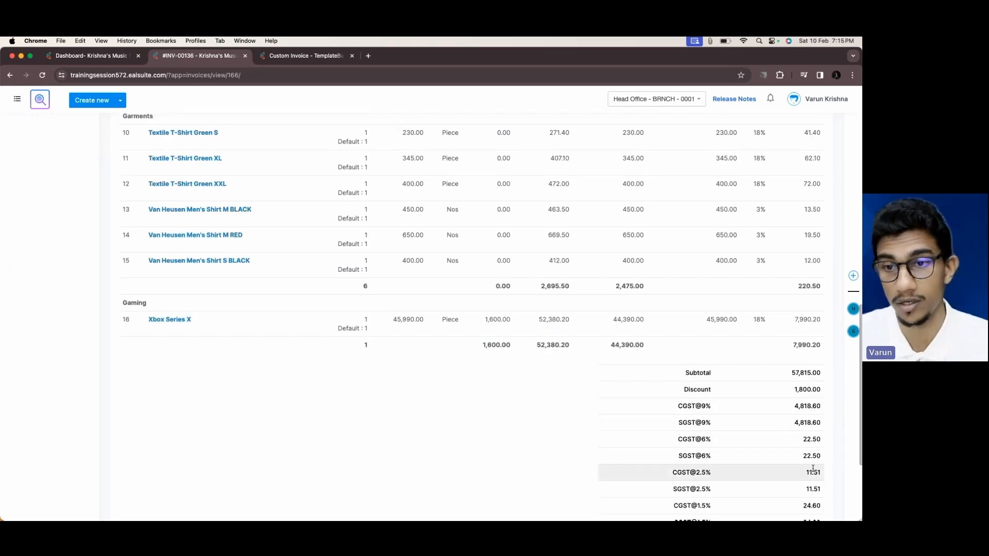
scroll(812, 463, up, 2)
scroll(751, 370, up, 12)
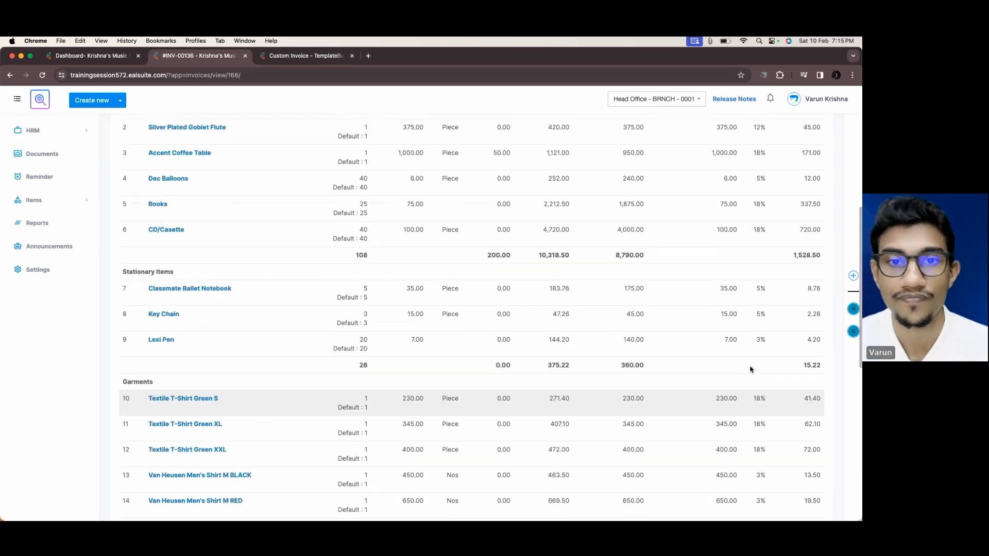
- Open the invoice's PDF with the Custom Invoice template, review the item groups, subtotals and tax summary on both pages, and close it
click(617, 154)
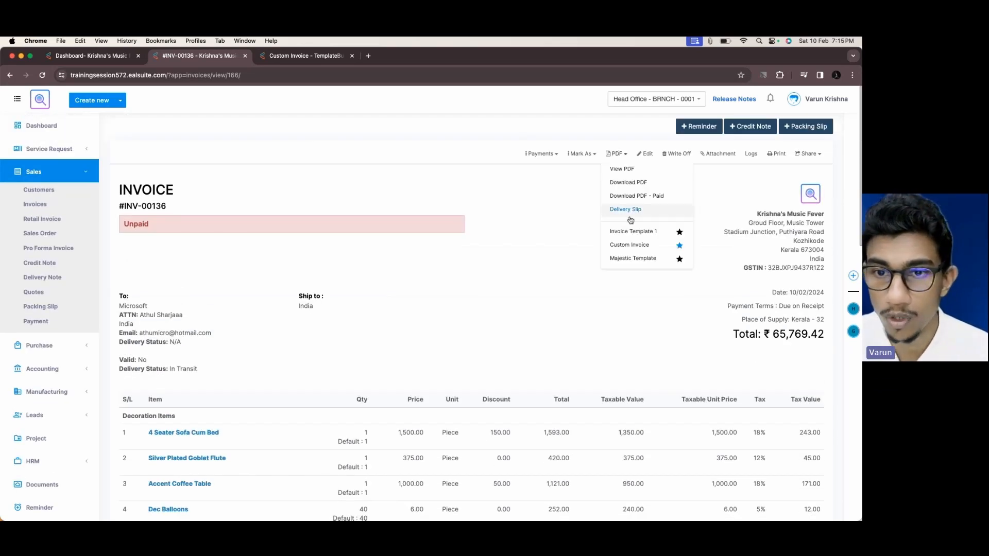
click(634, 246)
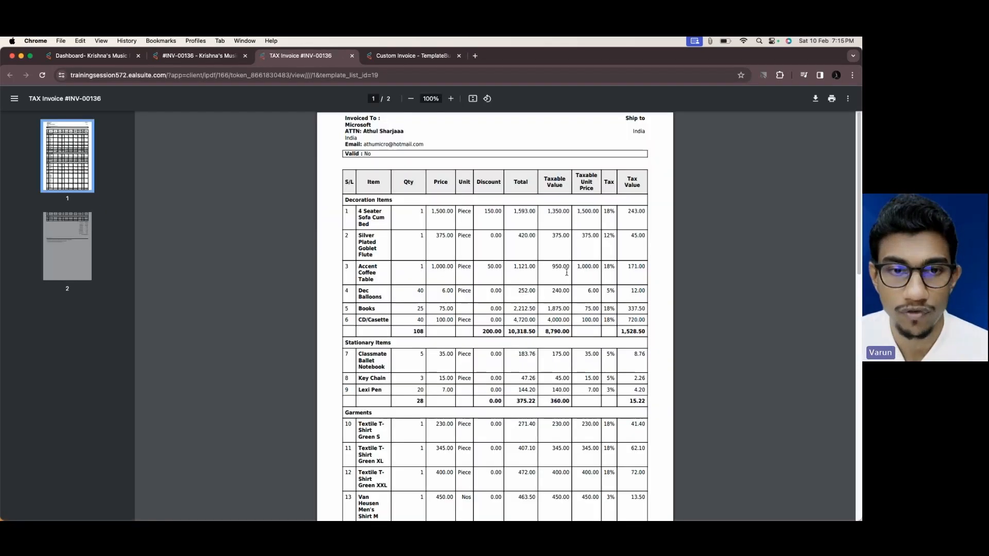
scroll(525, 197, down, 2)
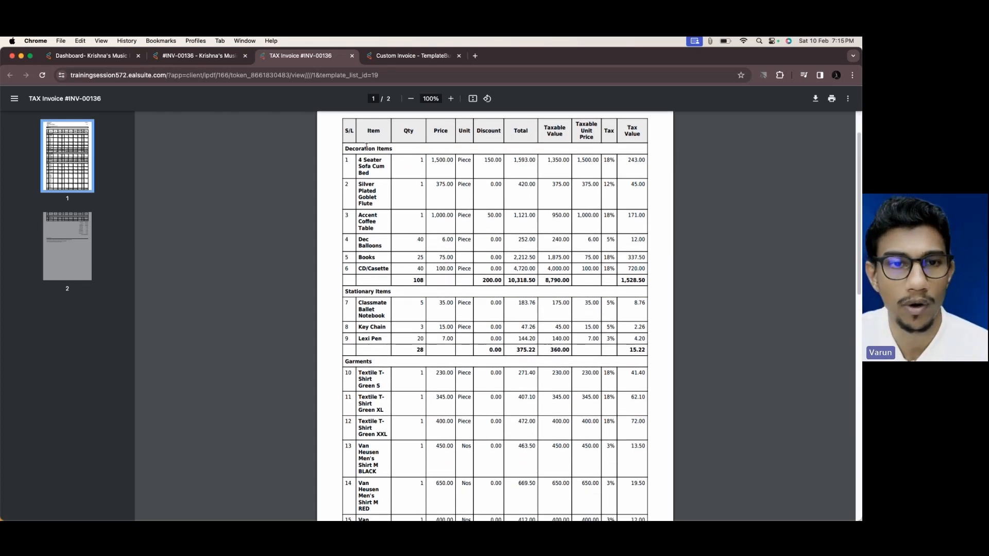
scroll(549, 278, down, 3)
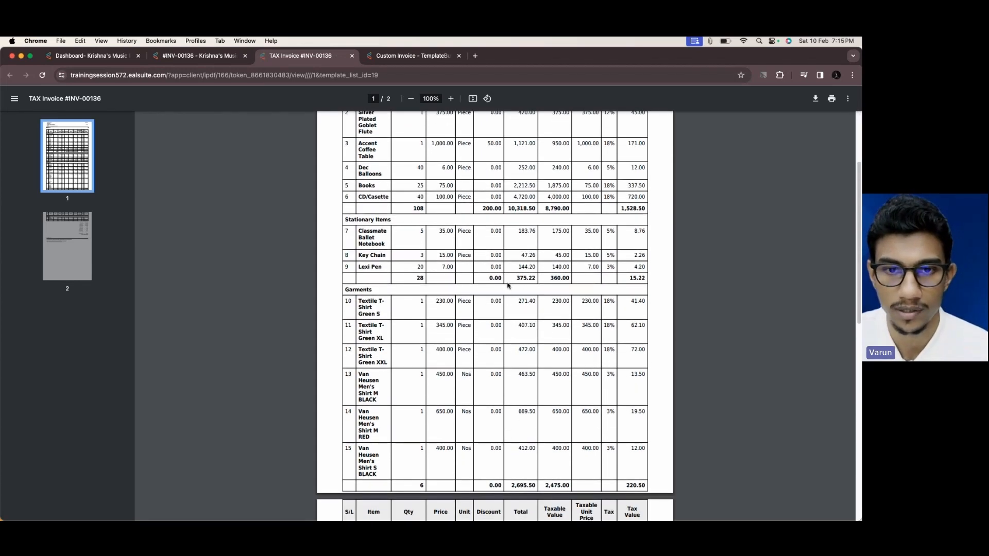
scroll(567, 282, down, 5)
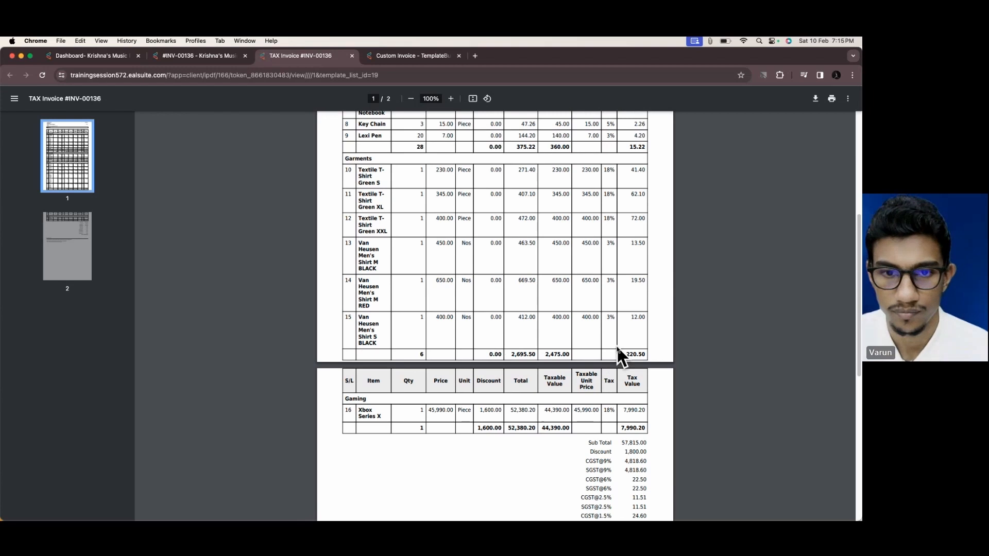
scroll(618, 354, down, 3)
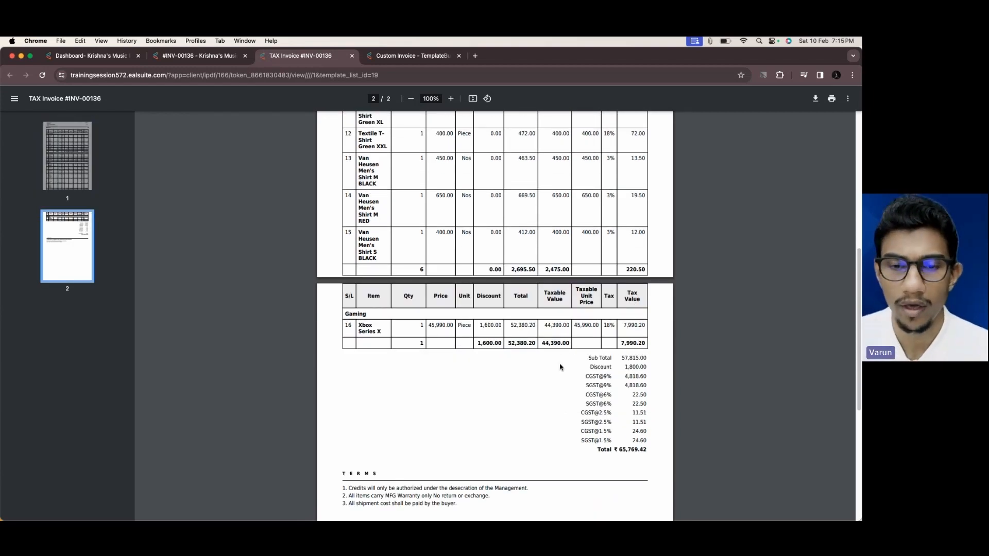
scroll(561, 367, up, 15)
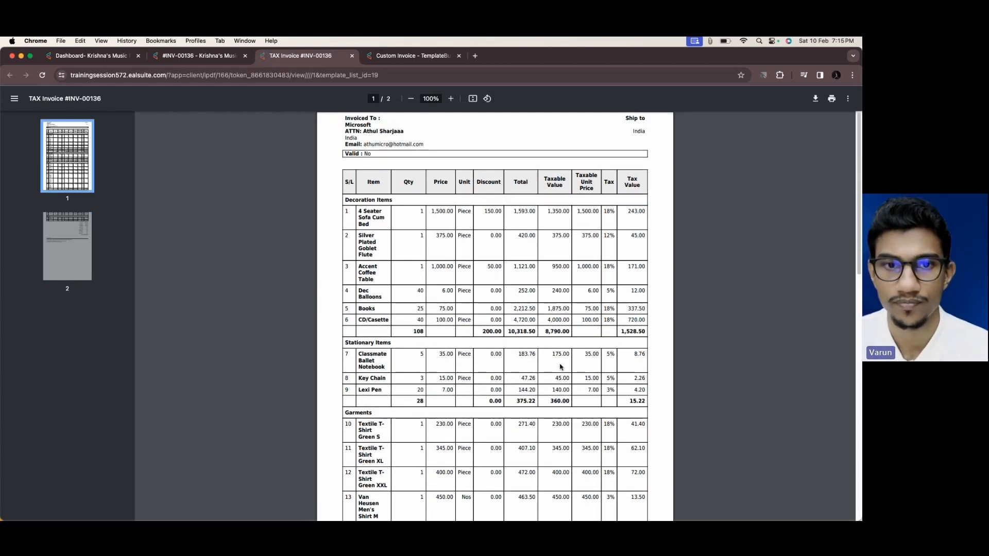
scroll(560, 367, down, 1)
scroll(560, 367, up, 1)
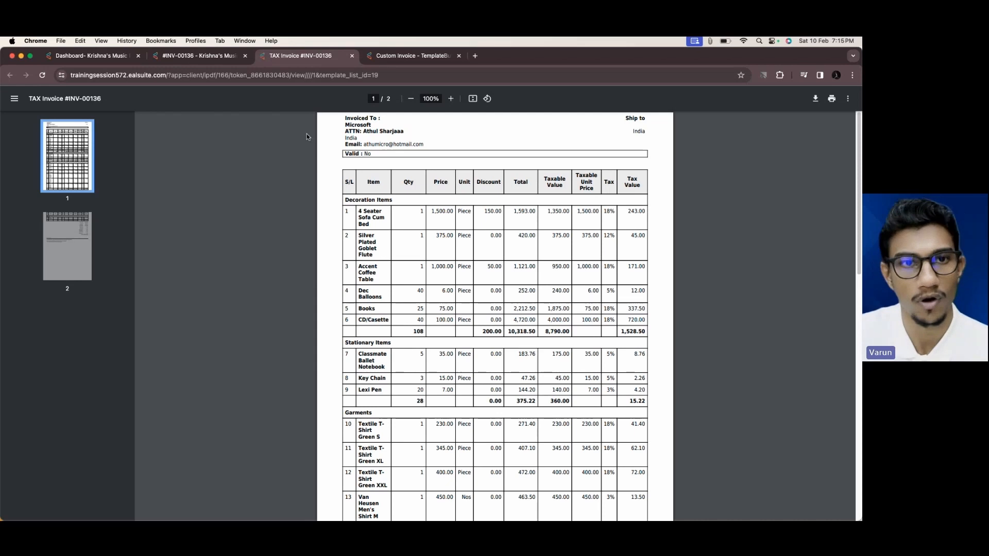
click(352, 56)
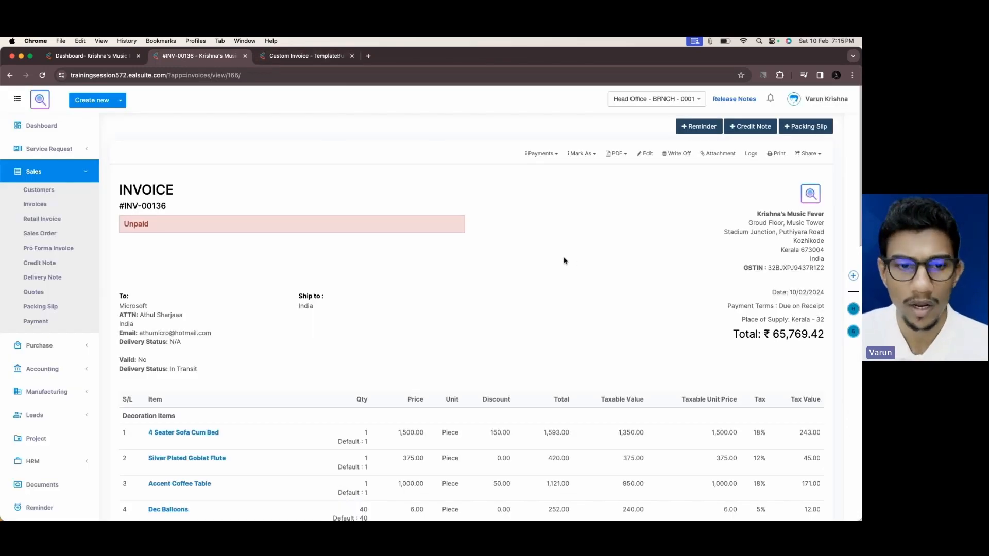
- Recheck the invoice's group subtotals and examine the Show Header Sum Total options in the Custom Invoice template's column settings
scroll(507, 223, down, 5)
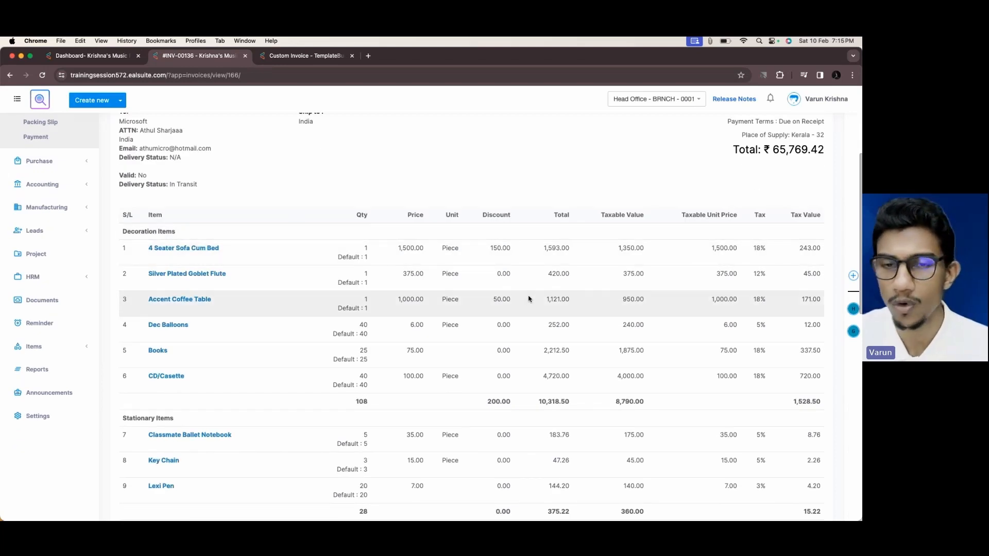
scroll(529, 298, down, 5)
click(309, 56)
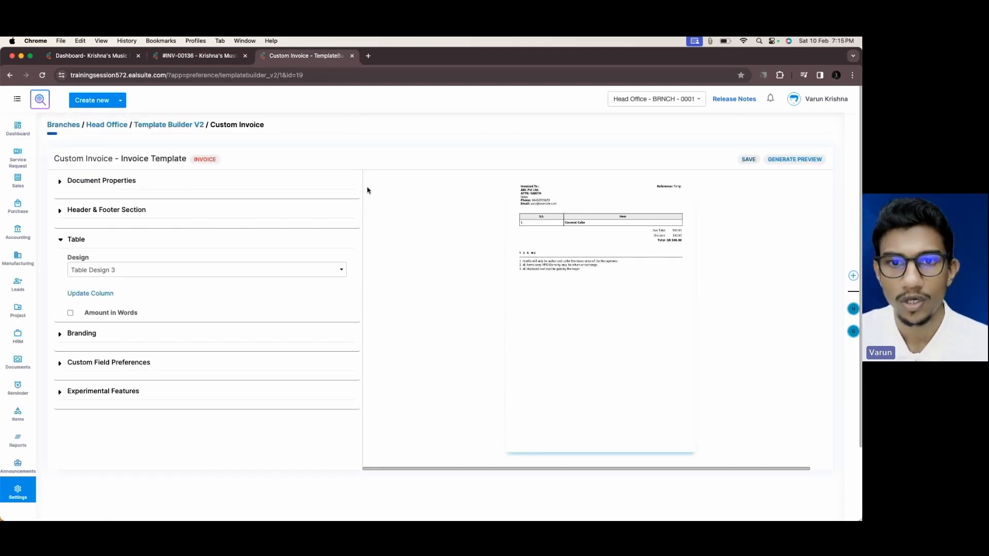
click(173, 125)
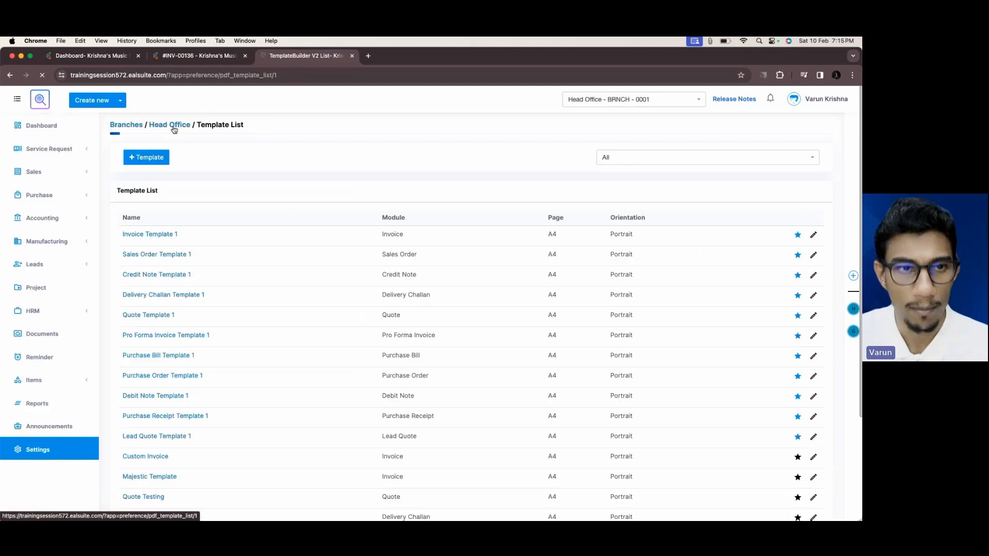
scroll(314, 326, down, 3)
click(155, 344)
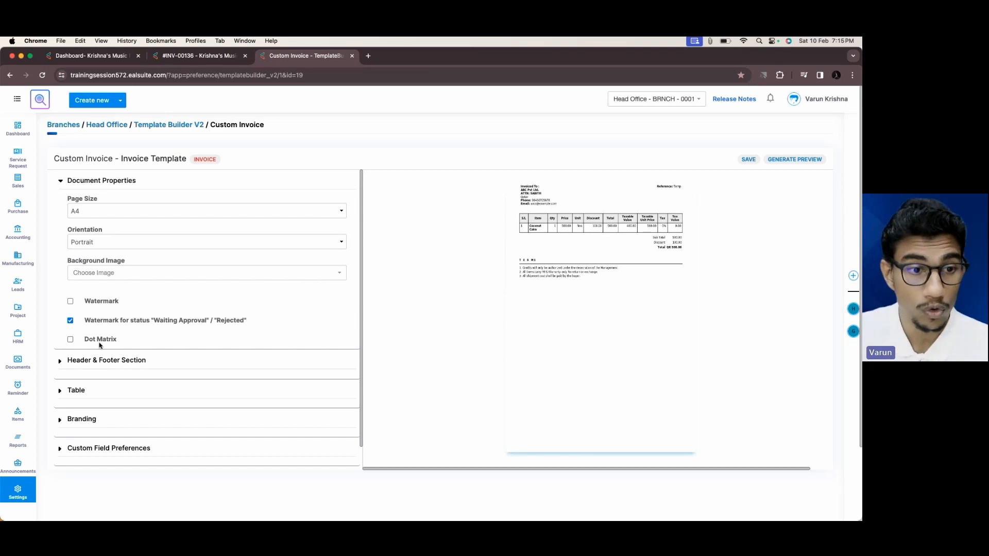
click(77, 390)
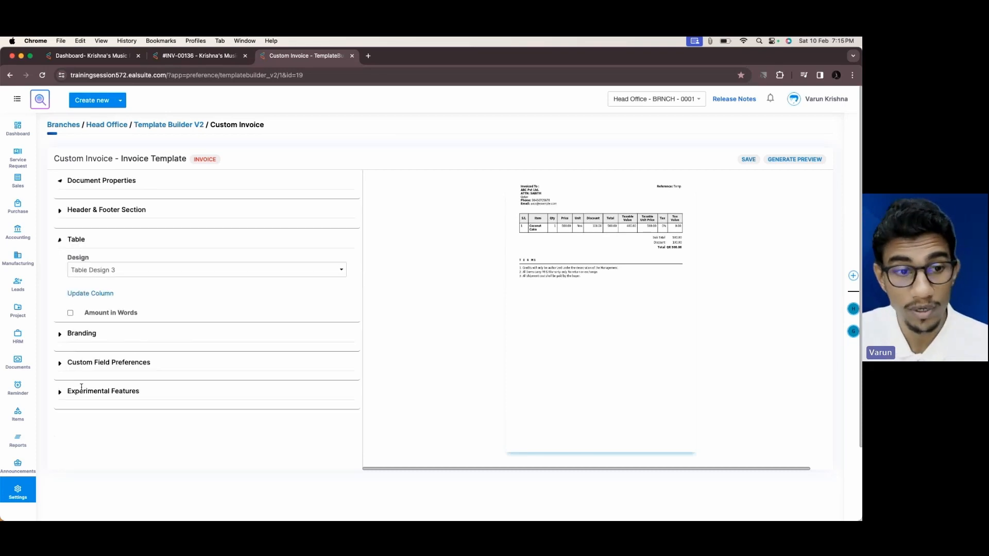
click(98, 294)
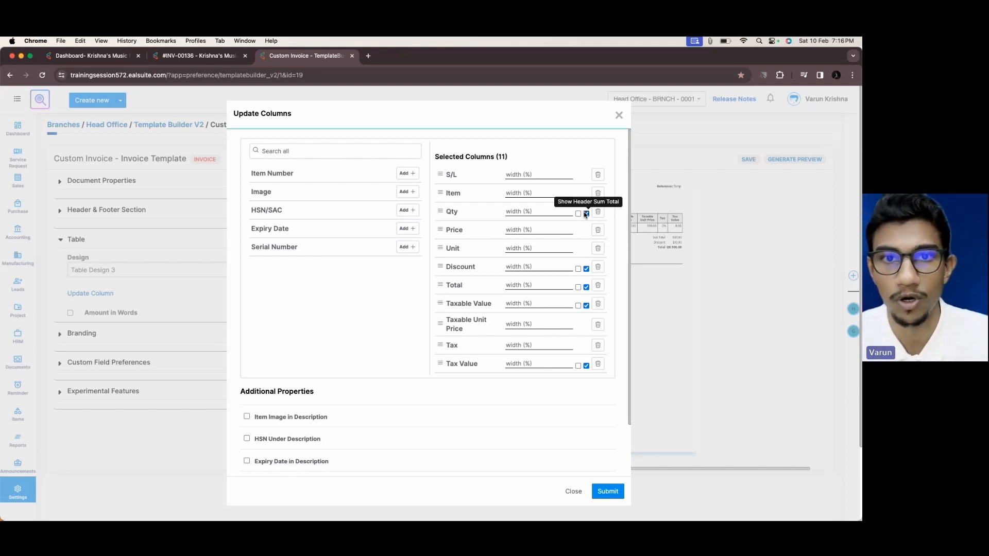
click(607, 490)
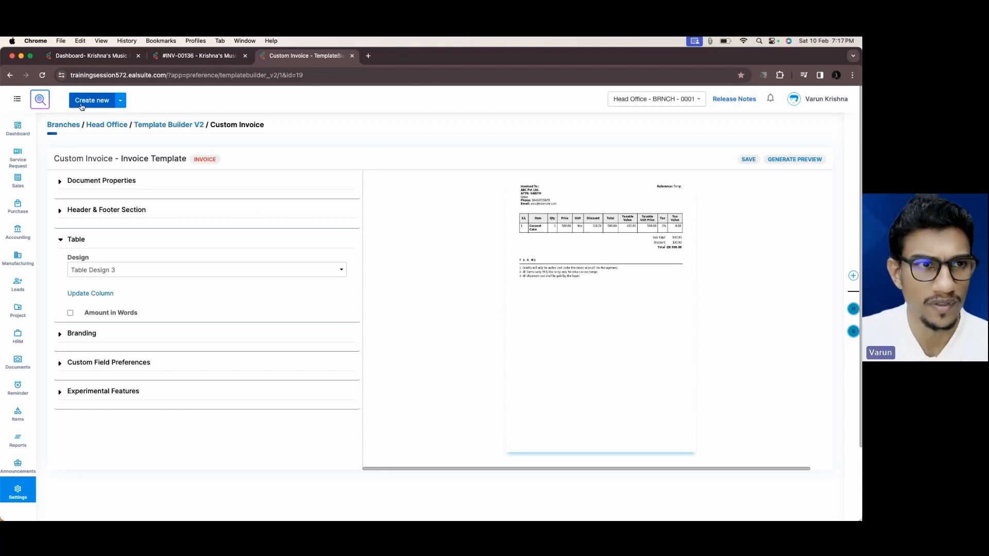
click(12, 56)
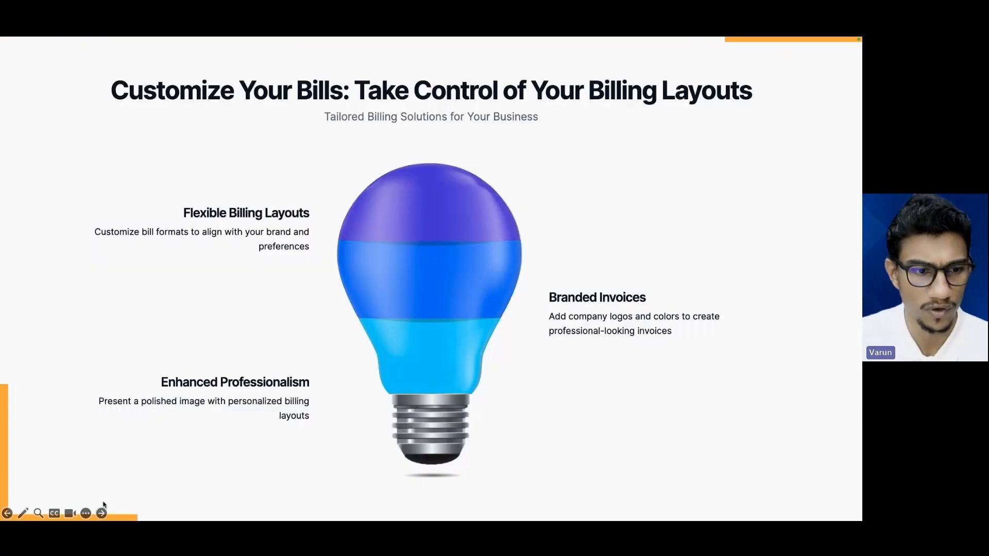
key(Right)
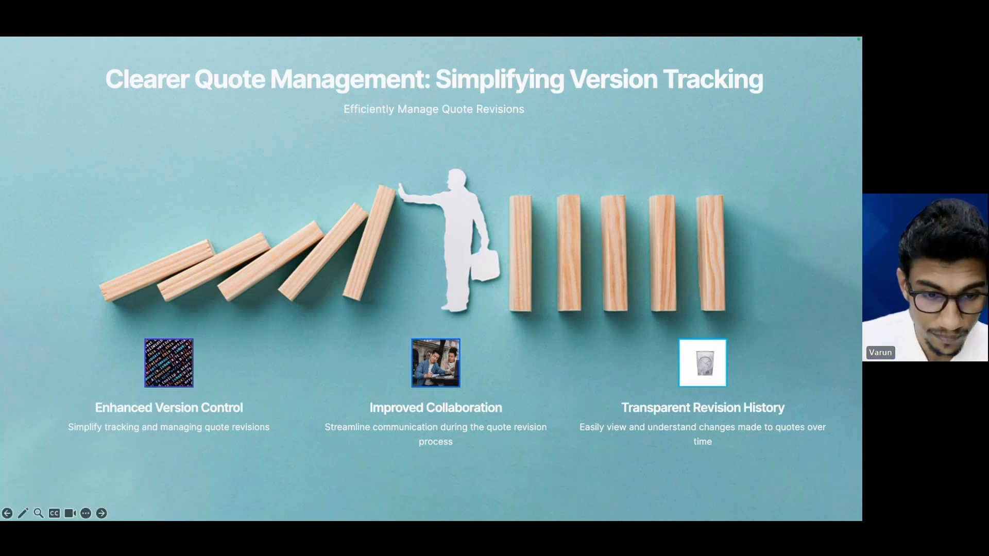
key(super+Tab)
- Return to the accounting application in the browser and open the Head Office branch's Series Manager settings
double_click(352, 116)
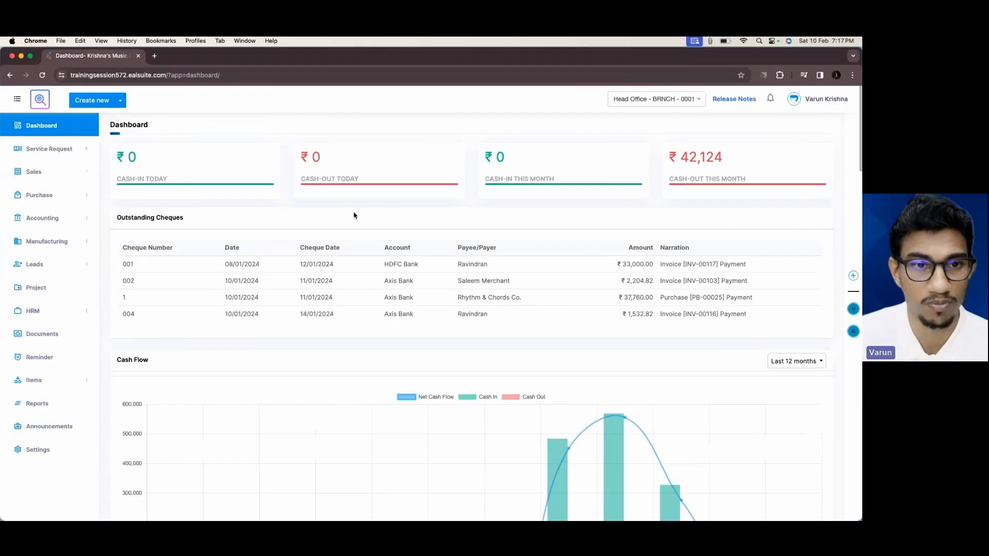
click(72, 455)
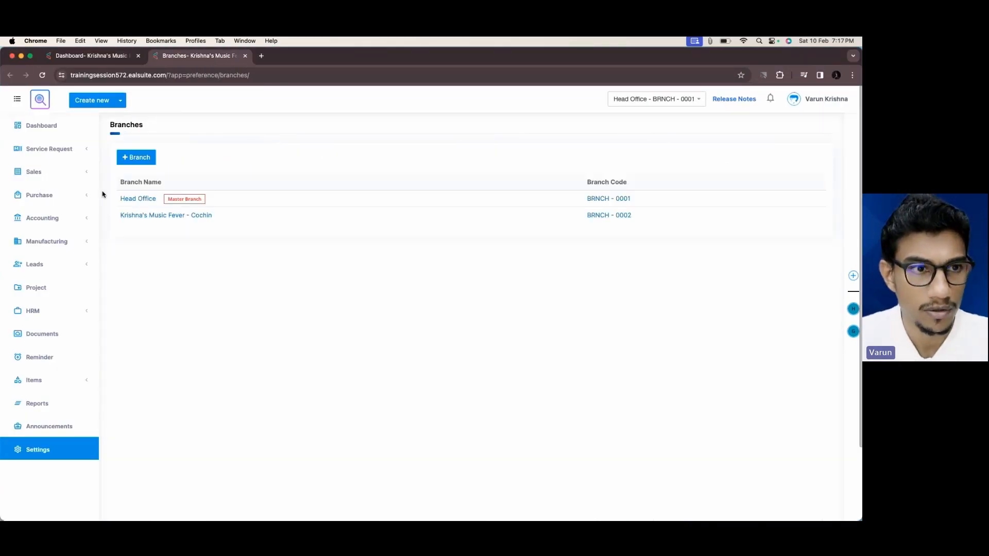
click(136, 199)
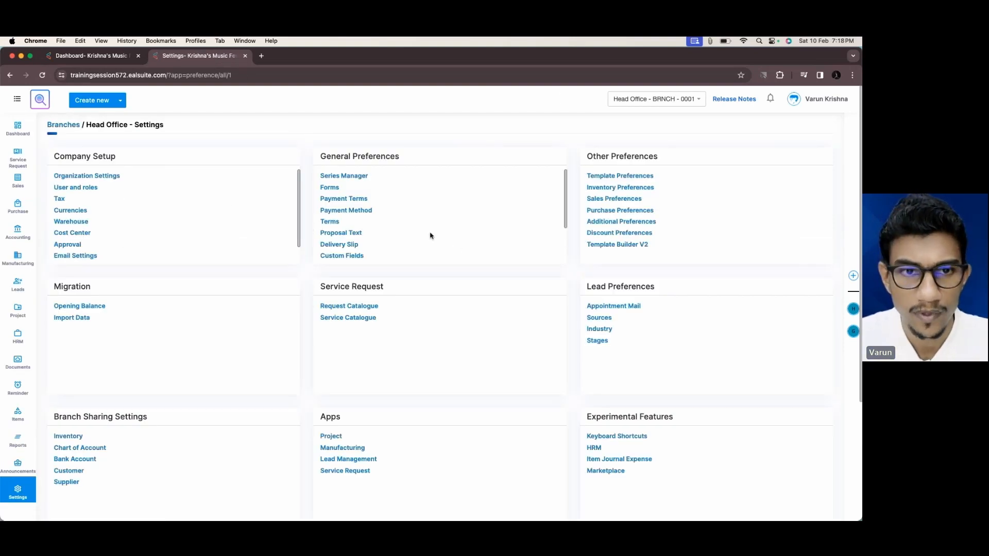
click(363, 176)
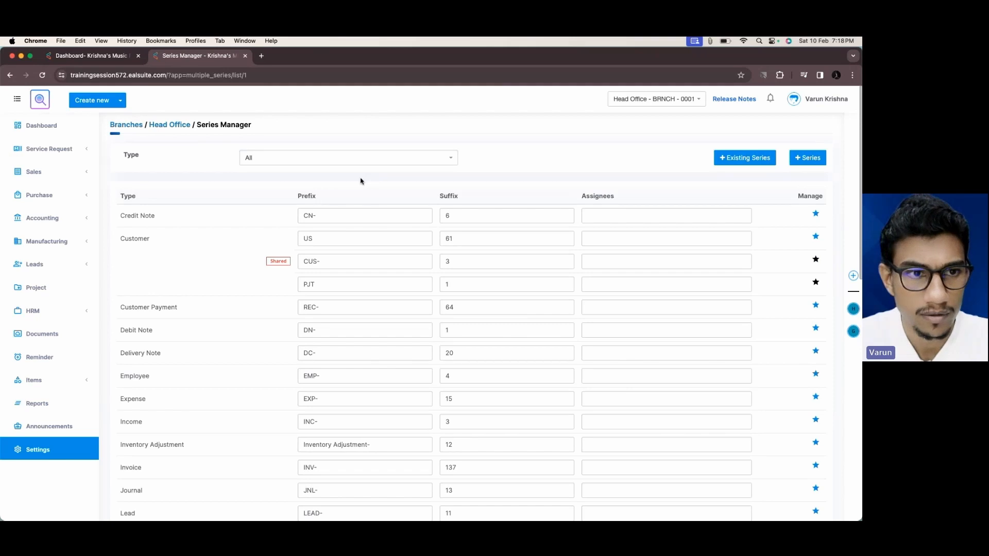
click(311, 160)
click(311, 159)
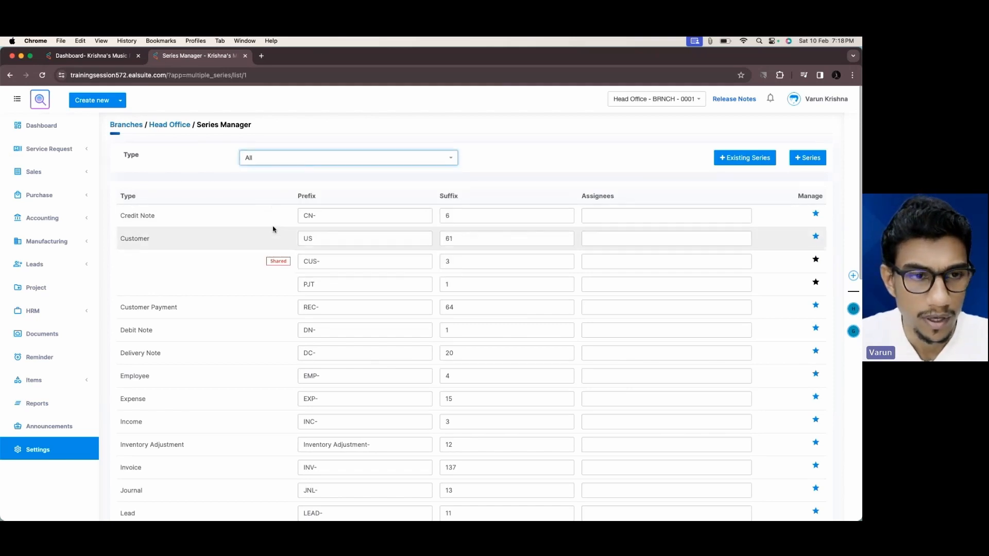
- Set the Quotation Revision option in the Series Manager to Default and save the change
scroll(273, 227, down, 10)
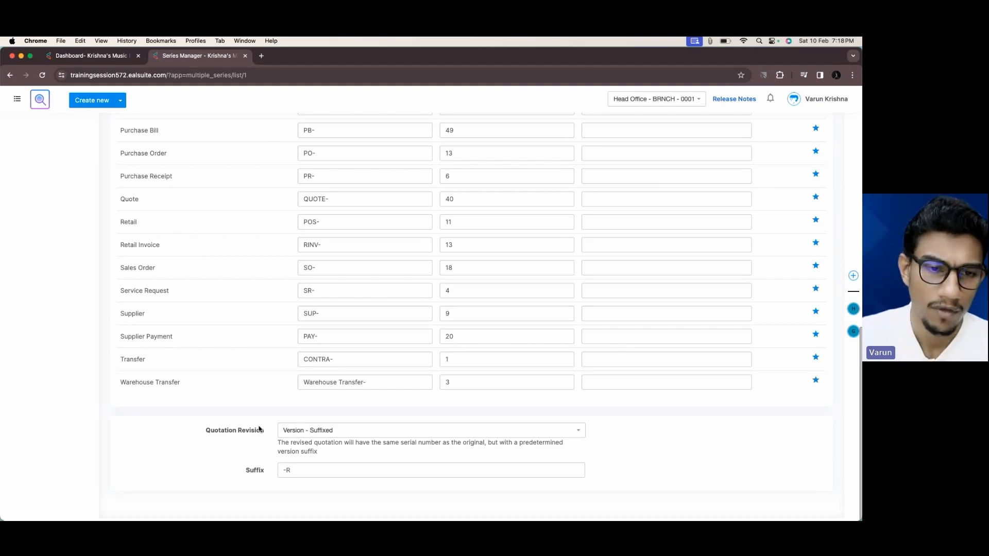
click(297, 434)
click(298, 460)
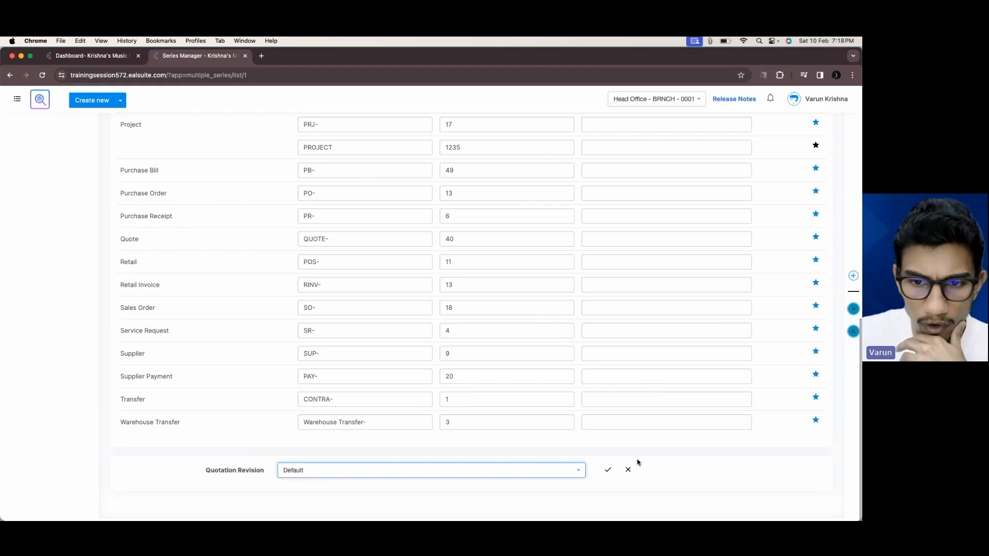
click(608, 470)
scroll(336, 364, up, 10)
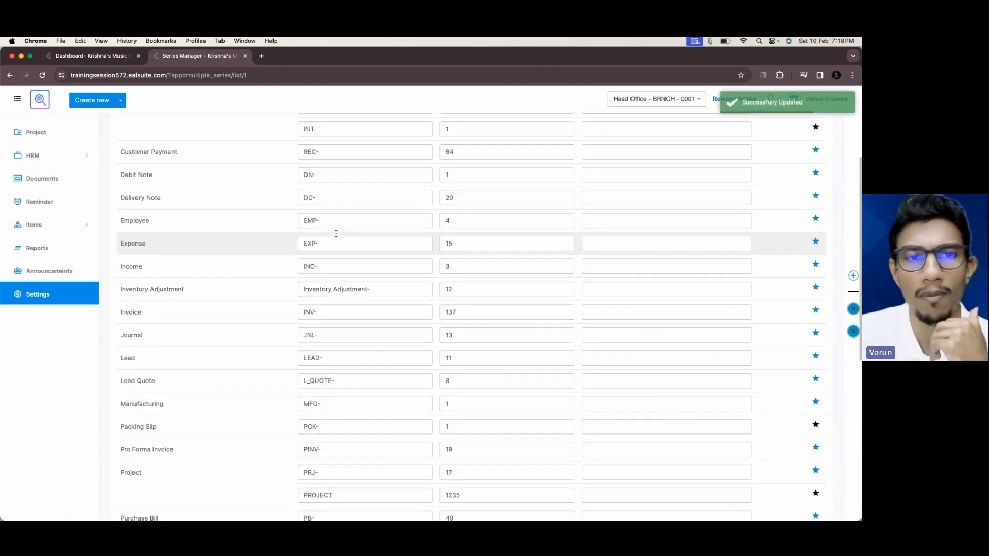
scroll(336, 234, up, 3)
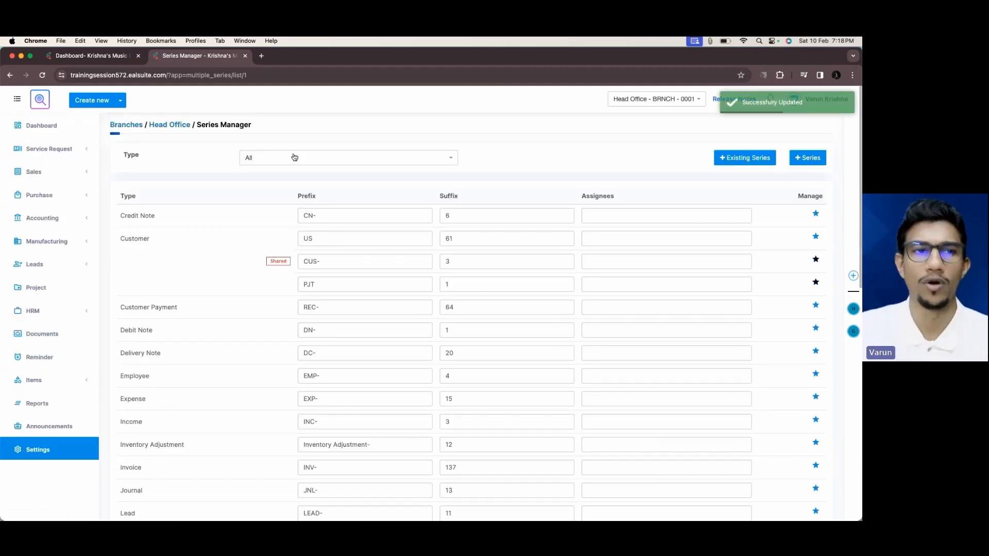
- Create a new quote from the Quotes list and choose the Microsoft contact as its customer
click(58, 173)
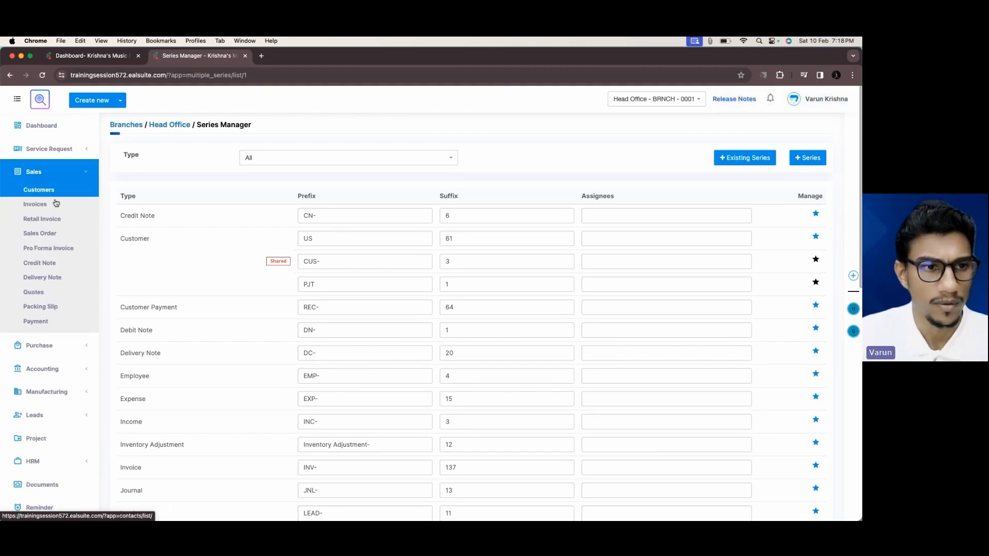
click(54, 293)
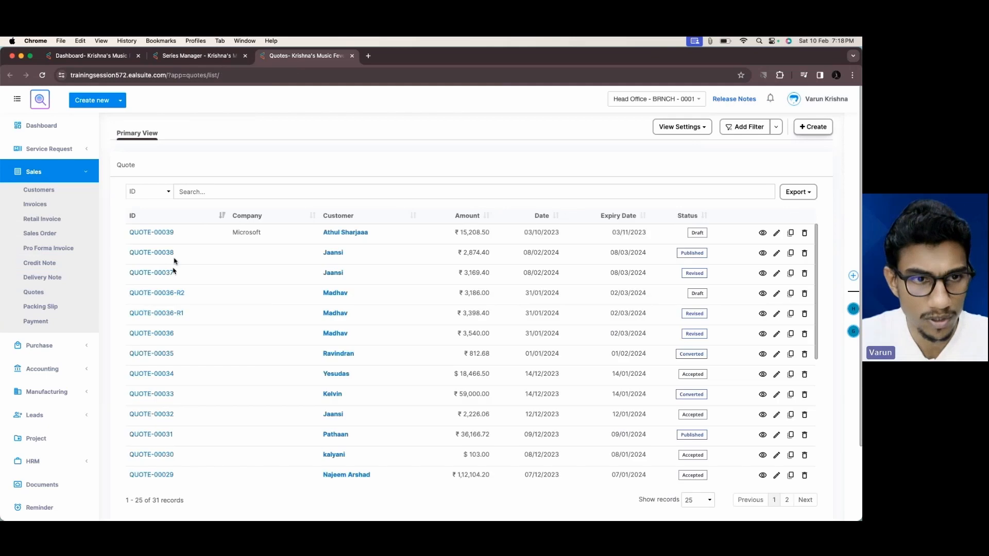
click(815, 127)
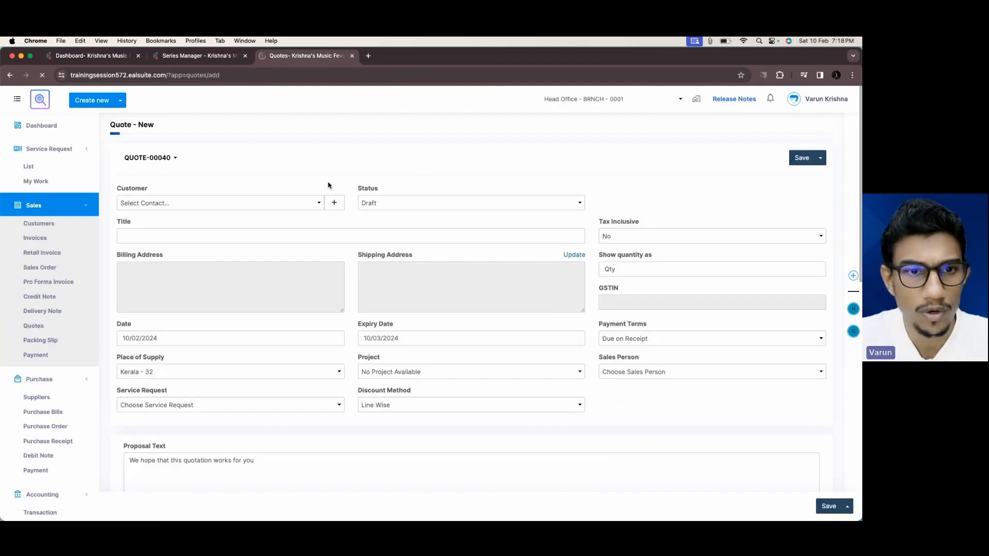
click(257, 205)
click(230, 248)
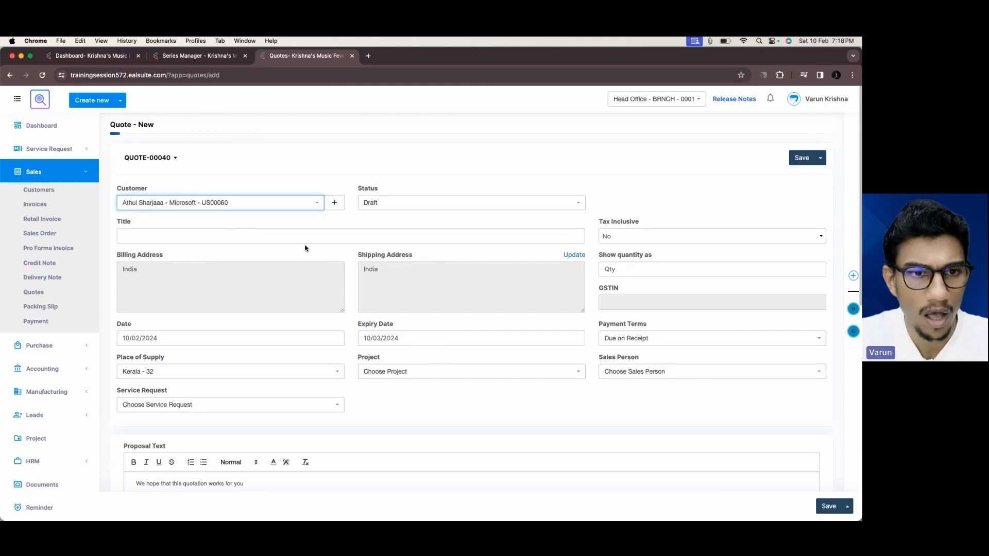
- Add the products 4 Seater Sofa Cum Bed, Accent Coffee Table, Cajon, CD/Casette and Chedakk to the quote
scroll(314, 246, down, 3)
scroll(321, 240, down, 5)
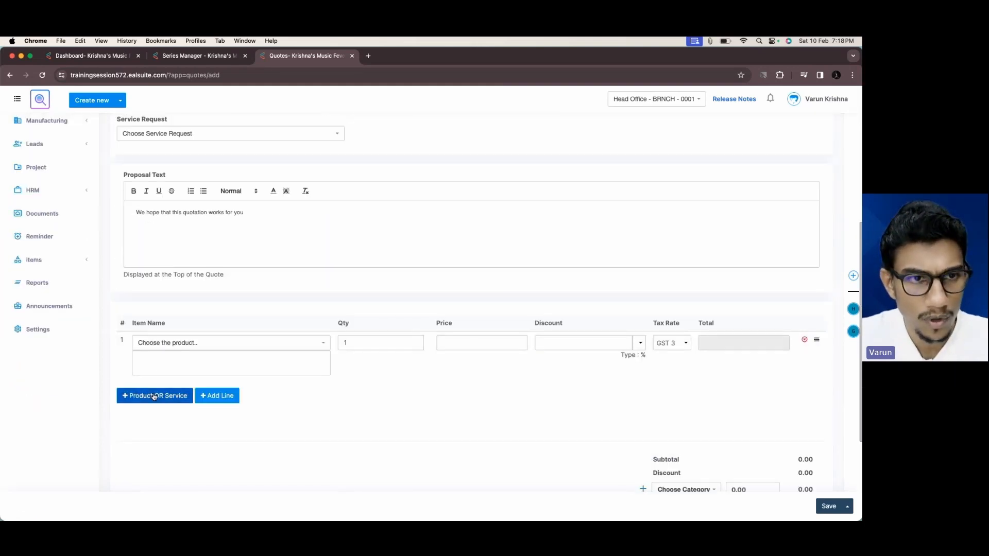
click(154, 396)
click(103, 230)
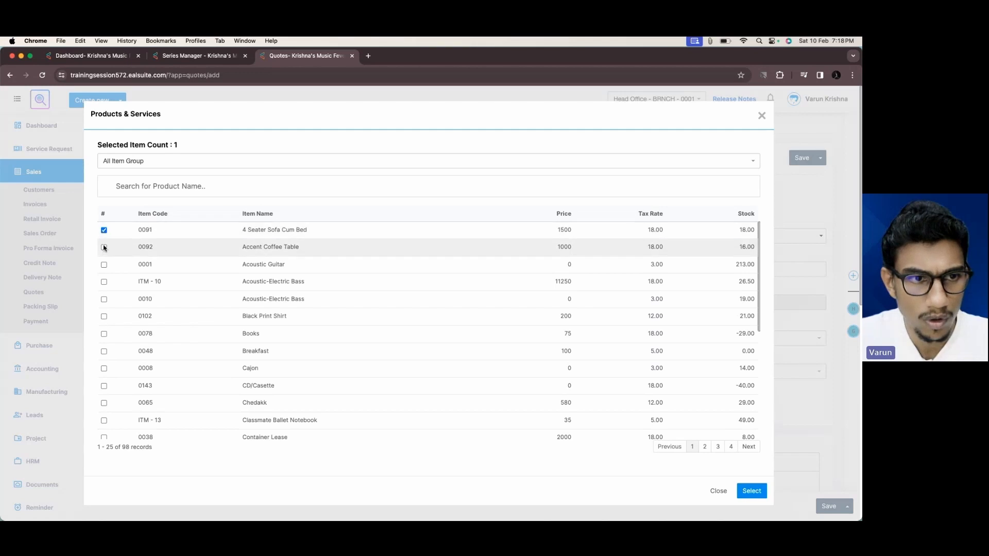
click(103, 248)
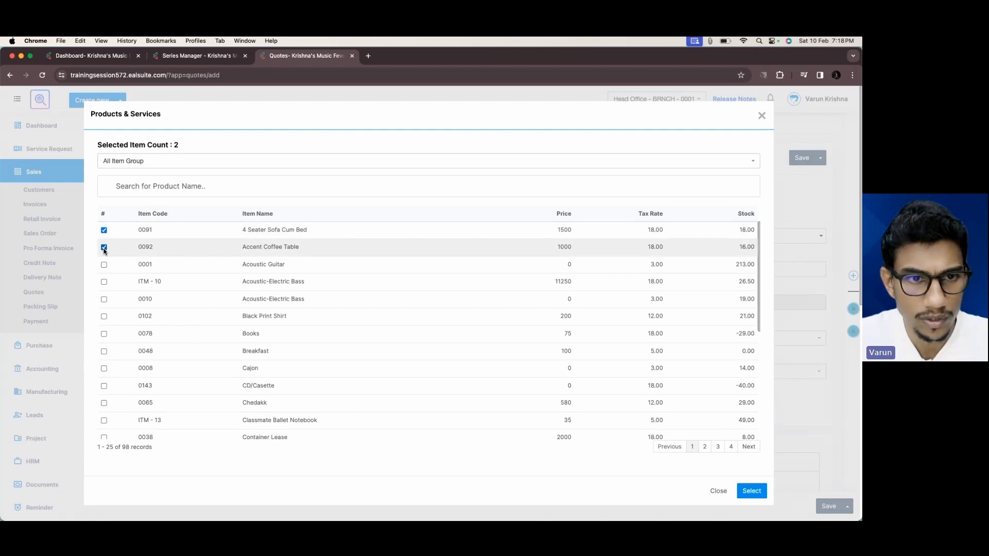
click(103, 368)
click(103, 385)
click(104, 402)
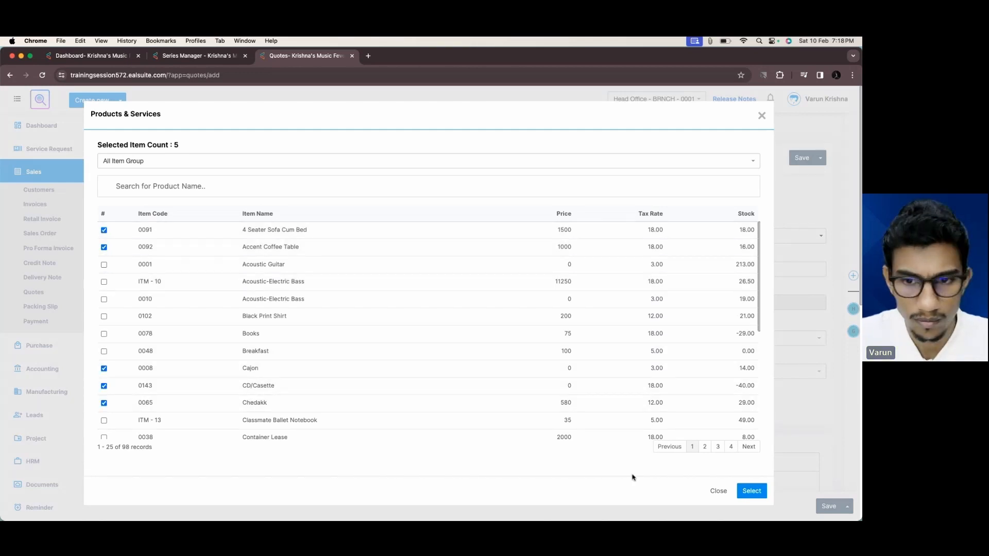
click(750, 491)
- Set the quantity of all five products in the quote to 5
scroll(446, 296, down, 10)
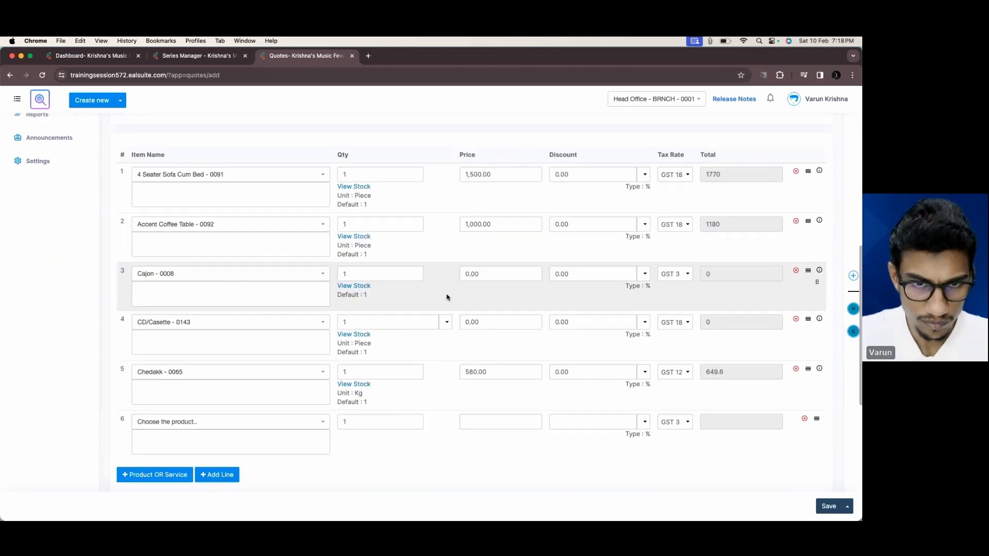
click(370, 176)
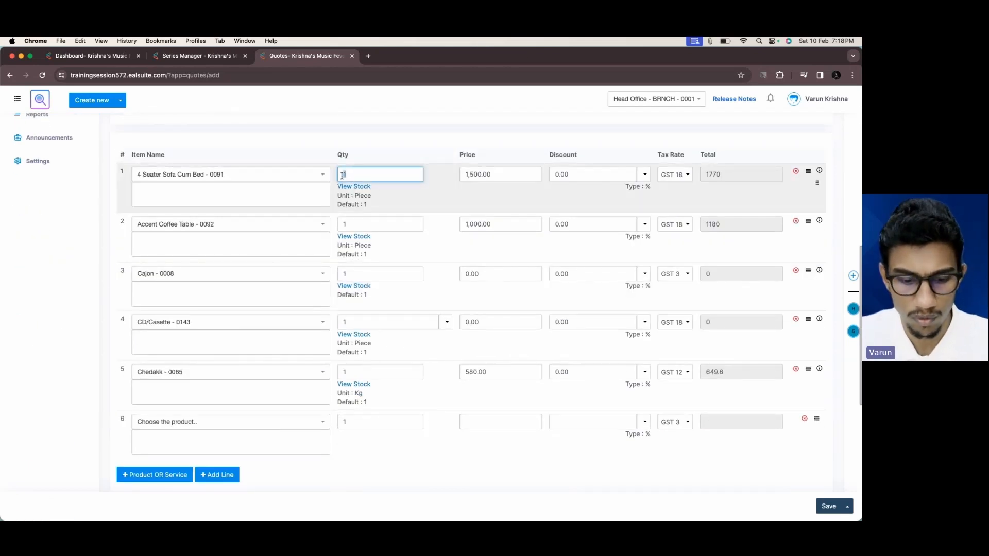
text(5)
double_click(361, 225)
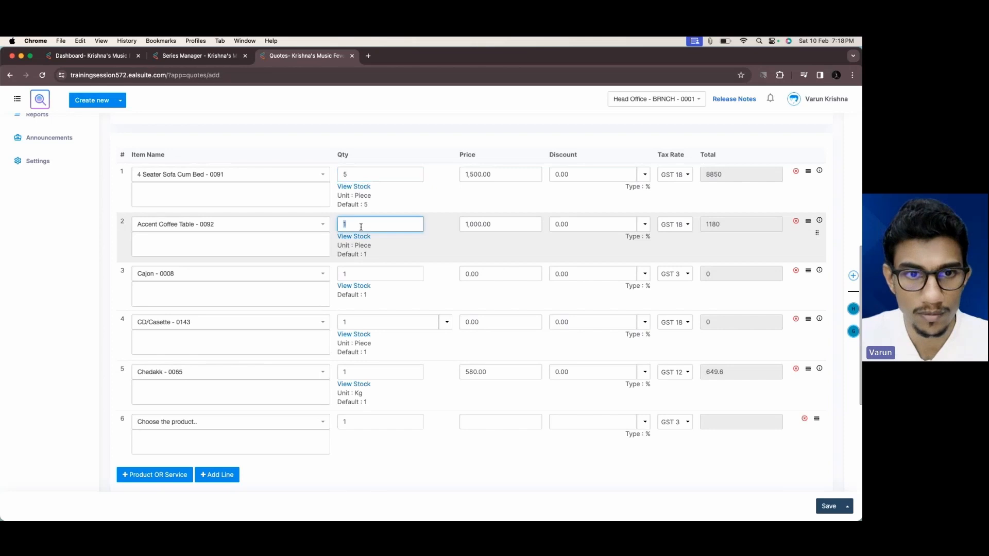
text(5)
double_click(354, 274)
text(5)
double_click(354, 323)
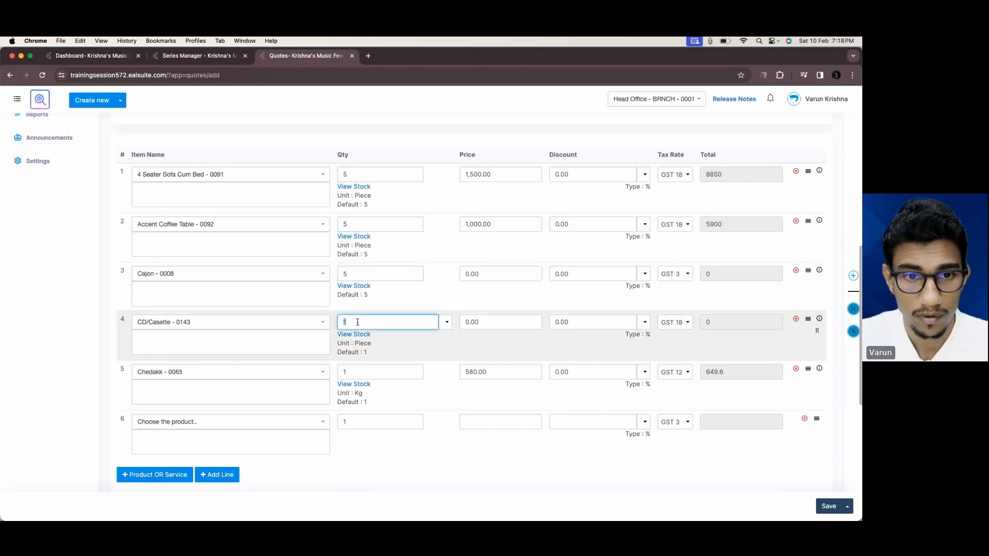
text(5)
double_click(354, 371)
text(5)
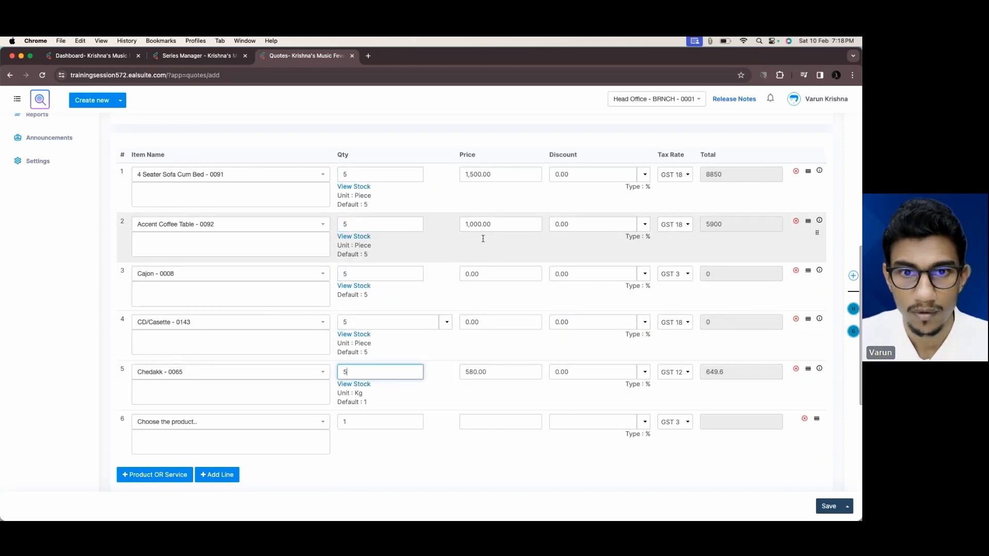
- Set the price of Cajon to 230 and the price of CD/Casette to 75
double_click(476, 278)
text(2)
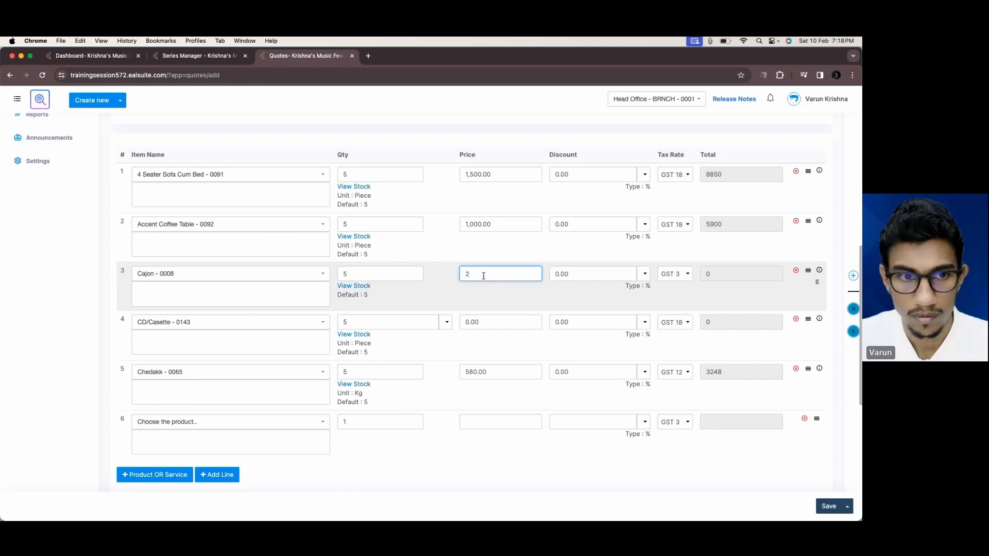
text(30)
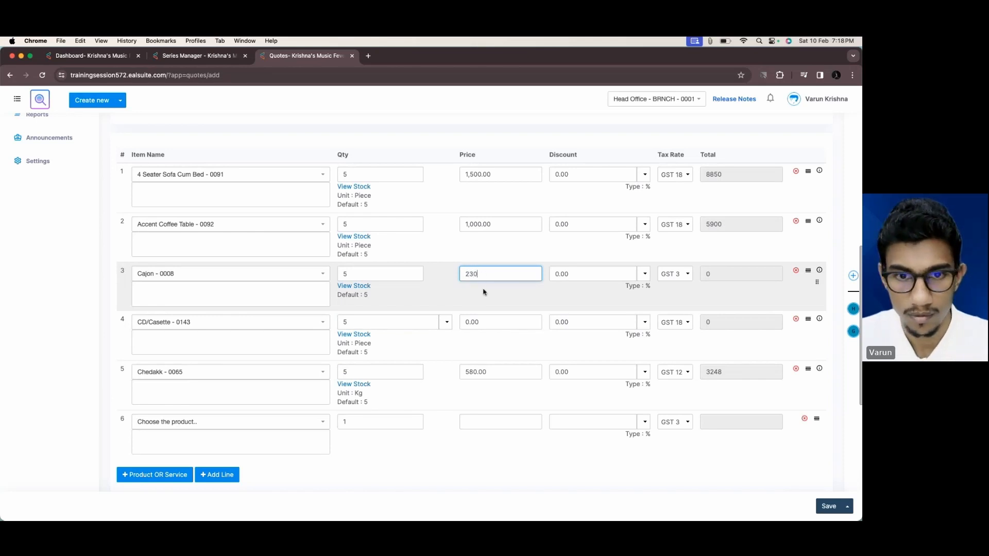
double_click(485, 322)
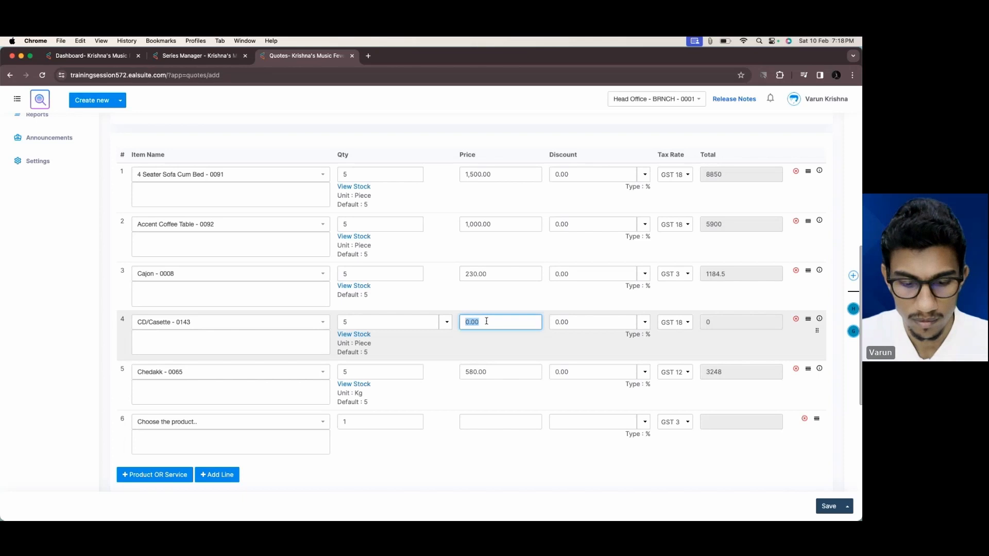
text(75)
click(496, 480)
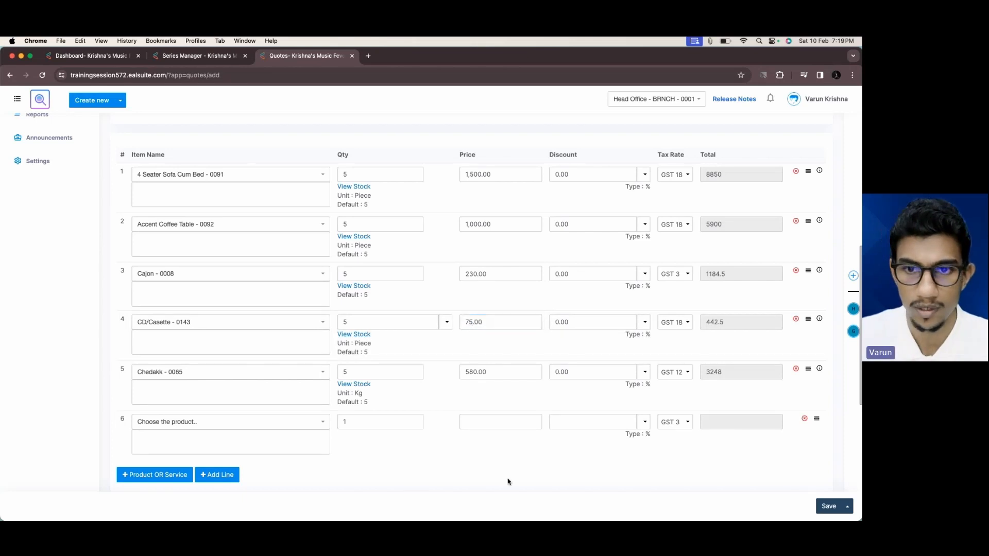
- Save the new quote as a draft and check its assigned quote number
scroll(618, 307, down, 8)
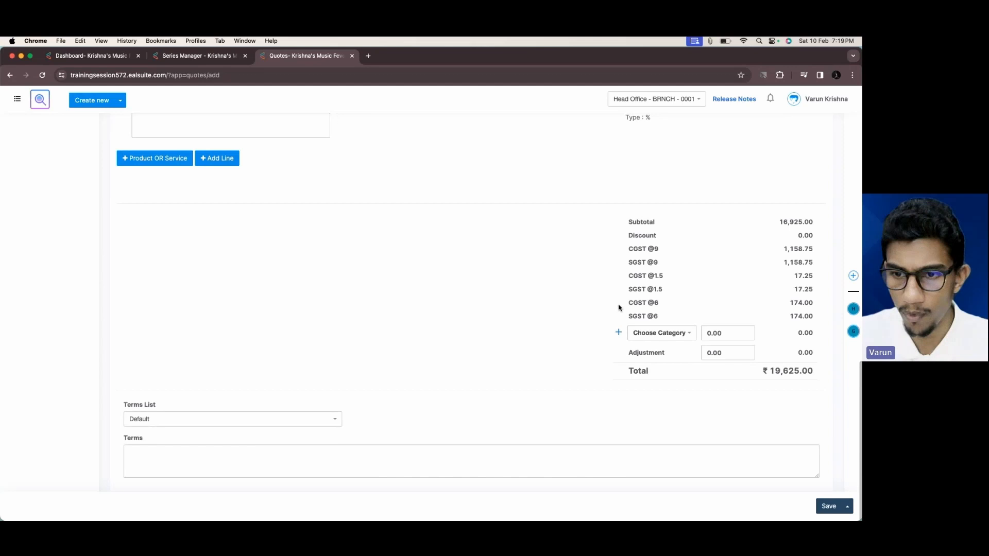
click(827, 508)
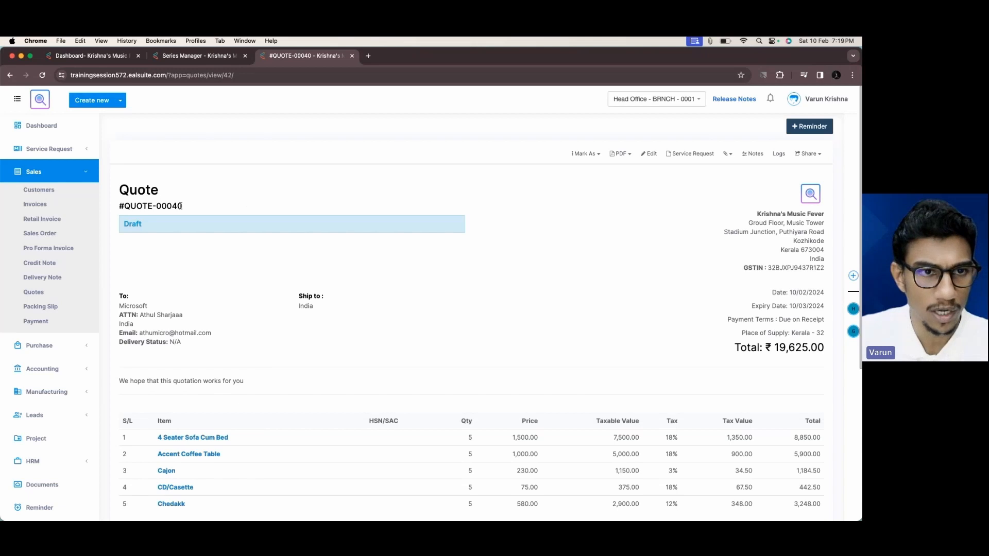
drag(184, 208, 125, 205)
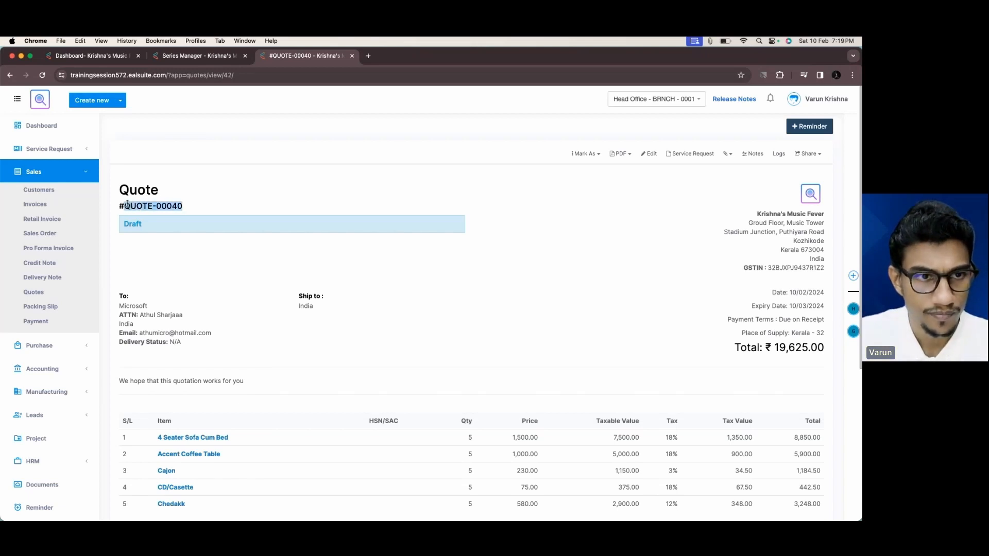
click(206, 213)
- Mark the saved original quote as Published and, following that, as Delivered, confirming each status change
click(584, 153)
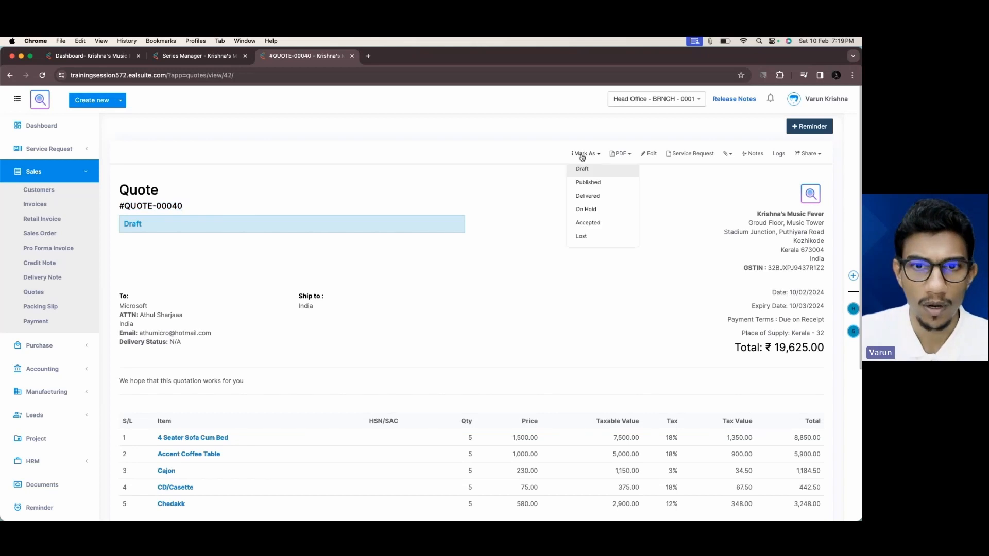
click(587, 184)
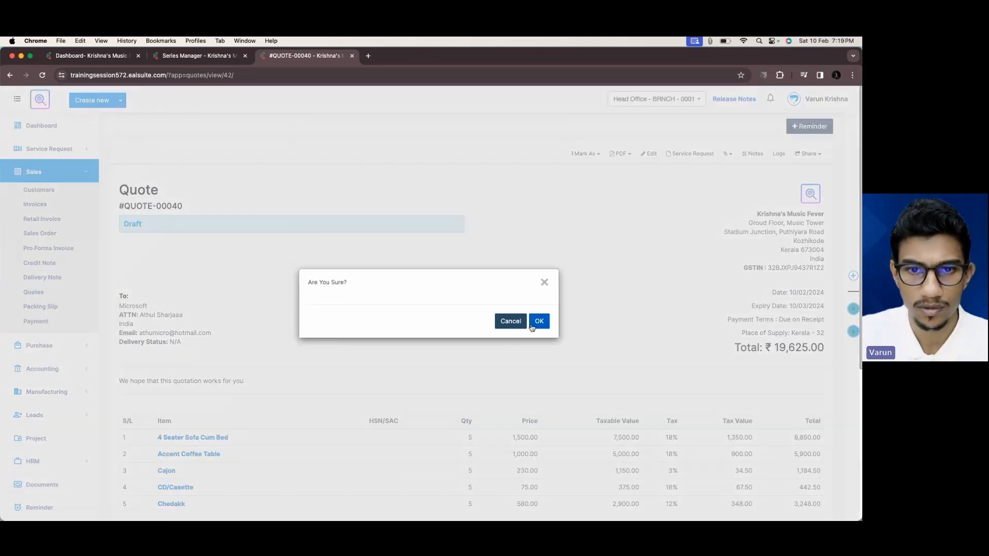
click(538, 322)
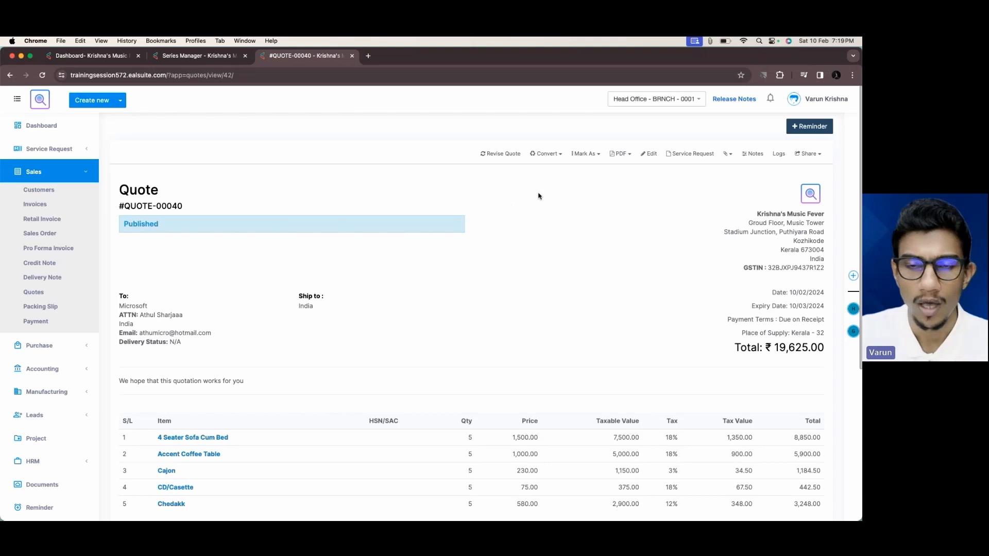
click(595, 154)
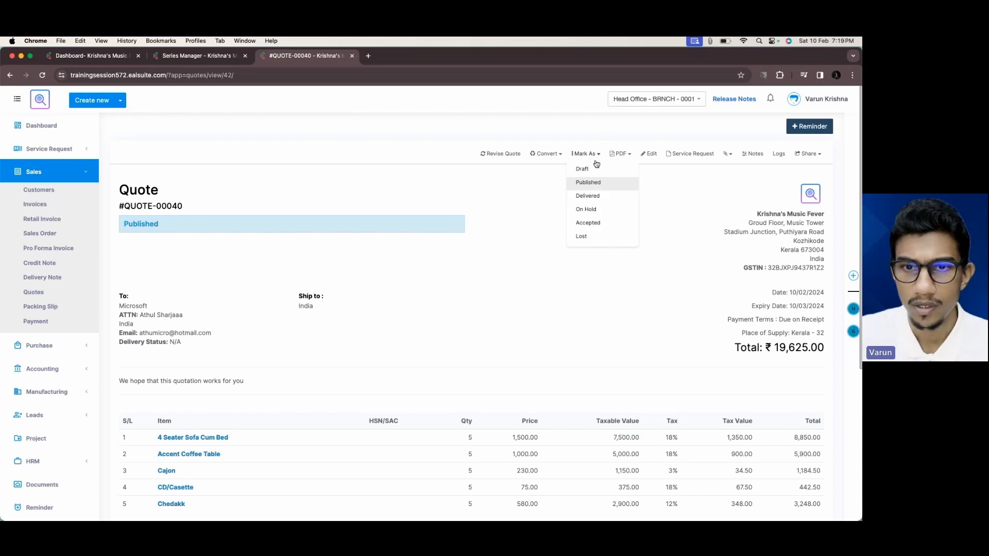
click(595, 197)
click(545, 325)
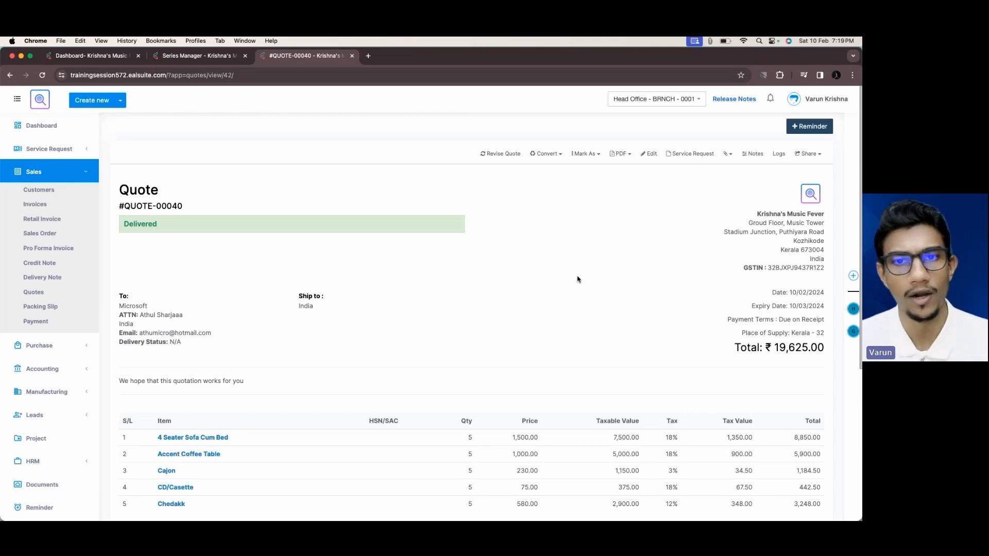
- Start a revision of the delivered quote and give the 4 Seater Sofa Cum Bed a fixed-amount discount of ₹450
scroll(578, 279, down, 5)
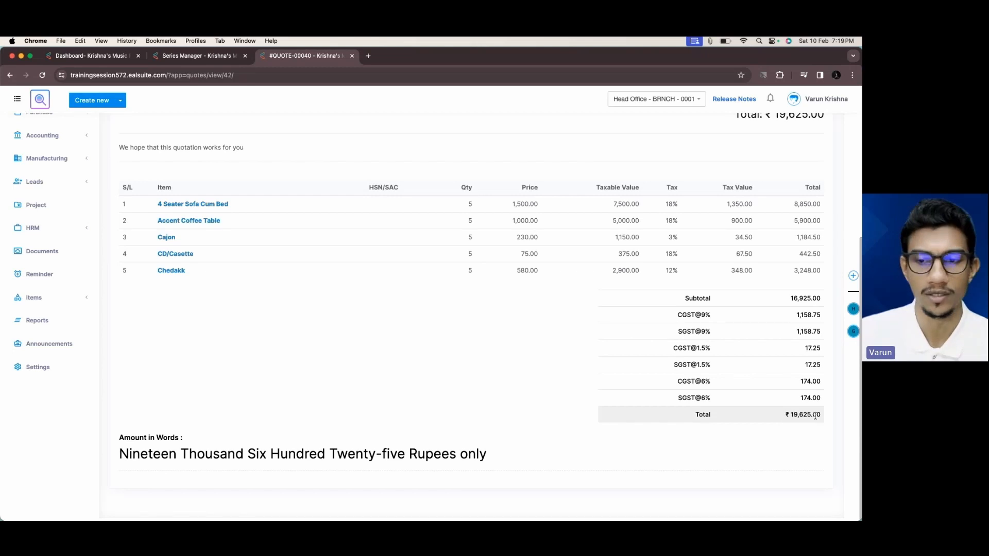
scroll(645, 420, up, 5)
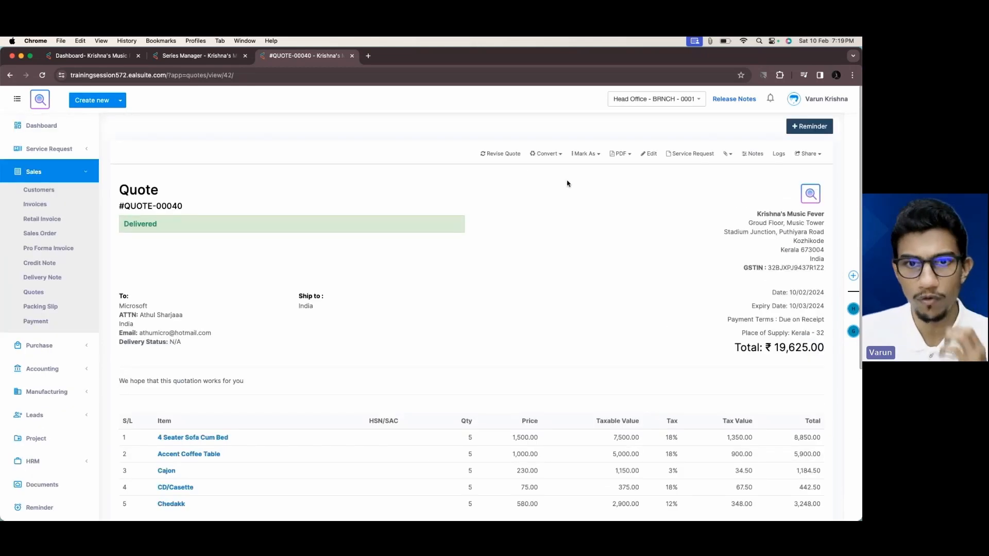
click(512, 156)
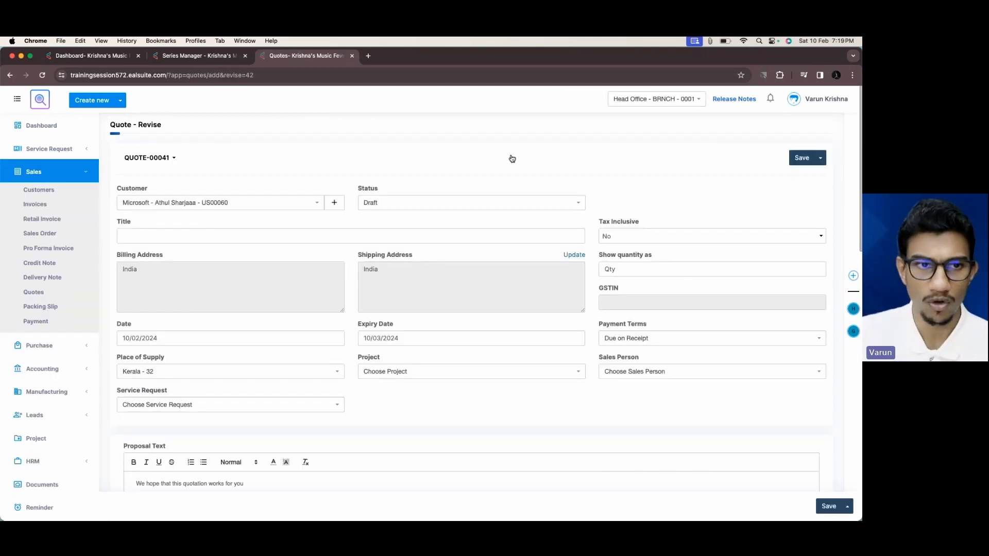
scroll(314, 282, down, 10)
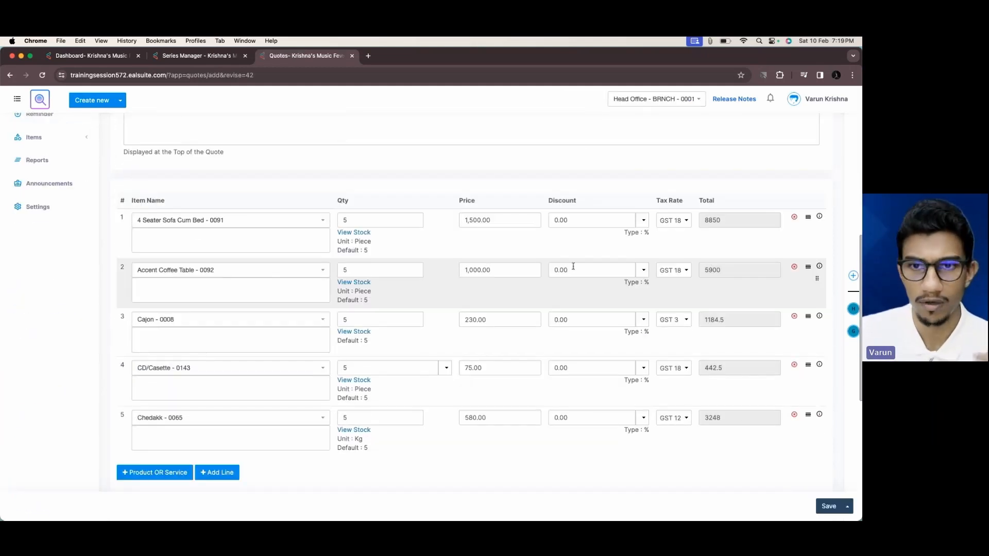
click(648, 223)
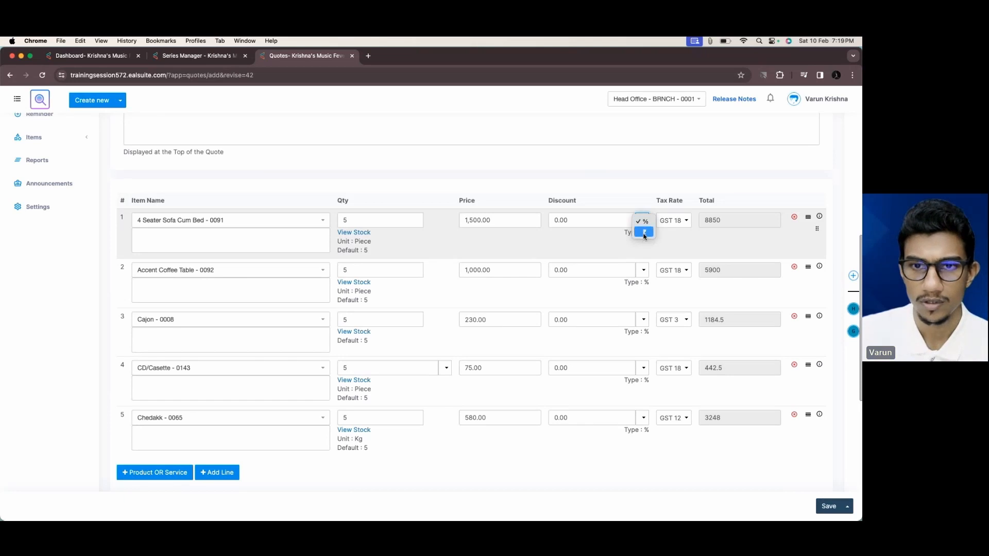
click(644, 232)
click(571, 219)
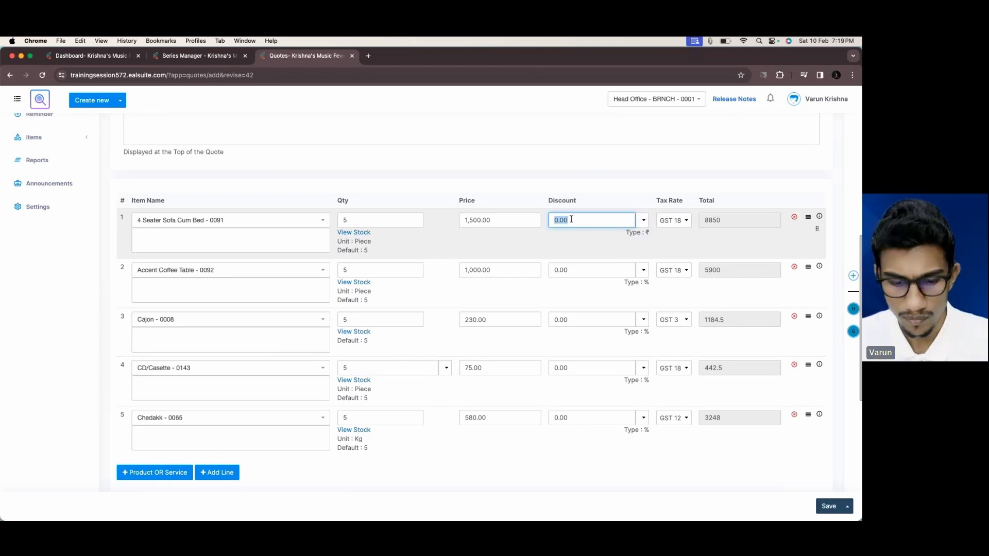
text(450)
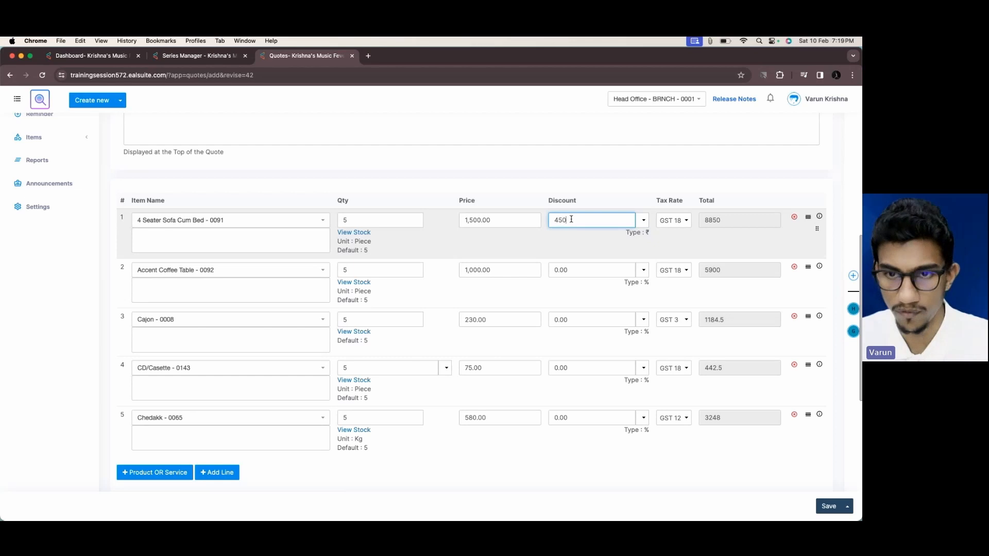
- Give the Accent Coffee Table a fixed-amount discount of ₹450 and save the revised quote
click(643, 270)
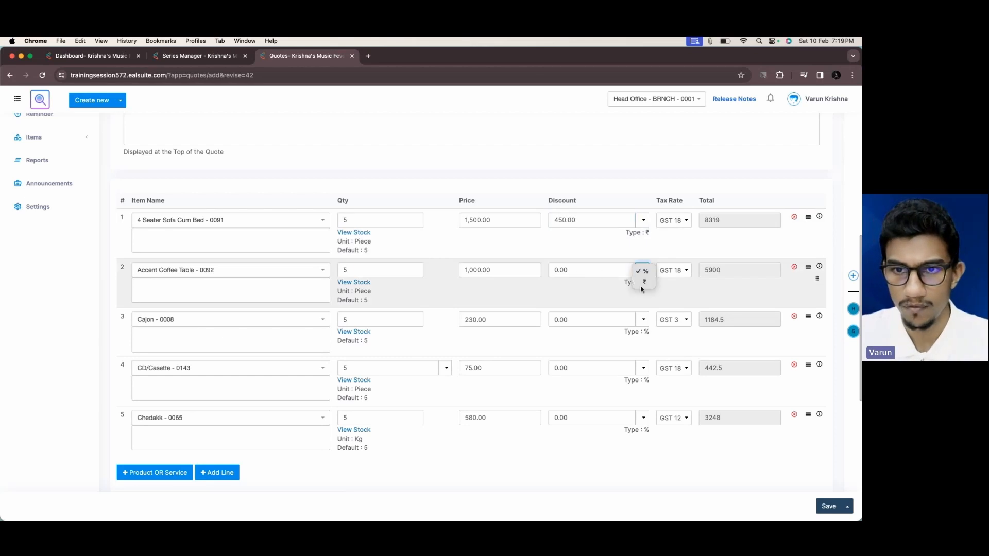
click(644, 283)
click(605, 275)
click(605, 275)
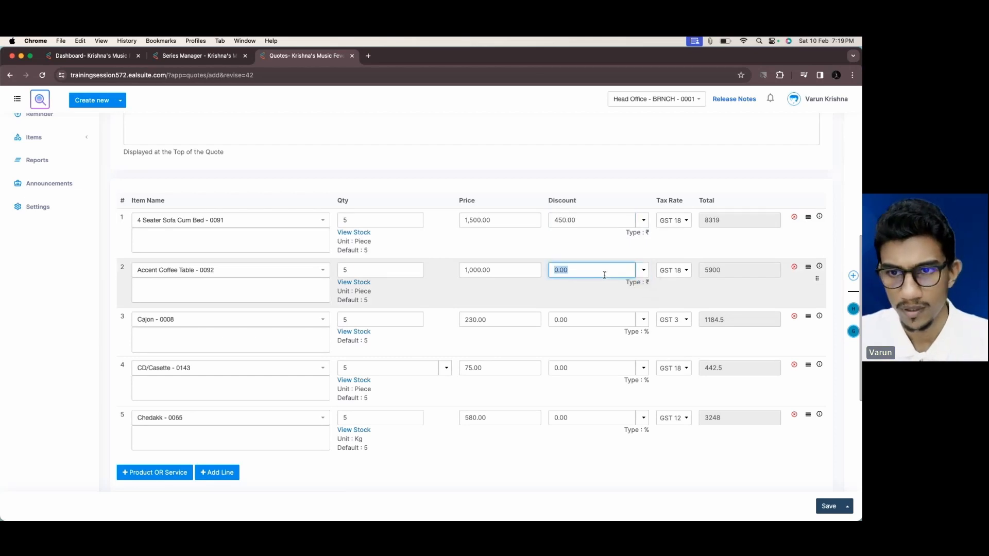
text(450)
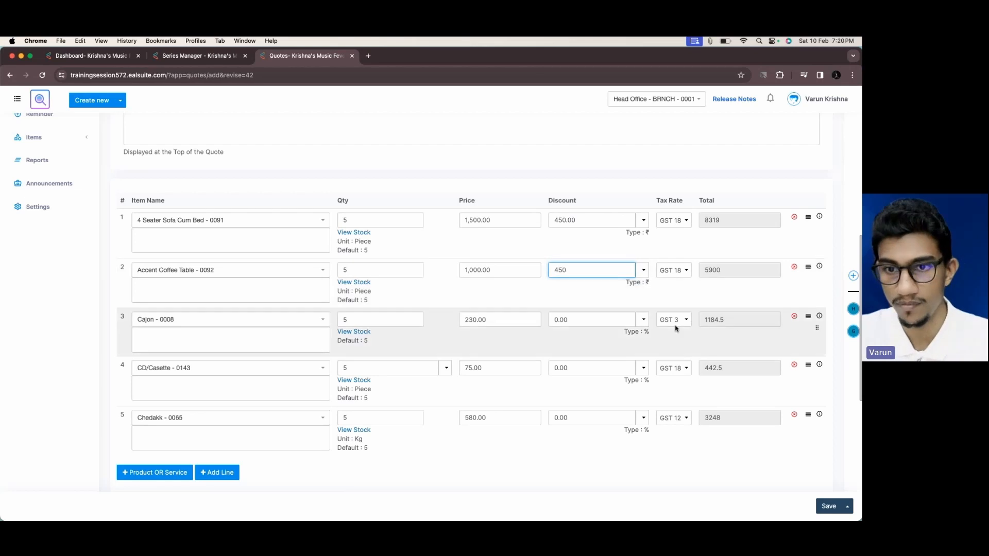
click(605, 352)
scroll(636, 345, down, 2)
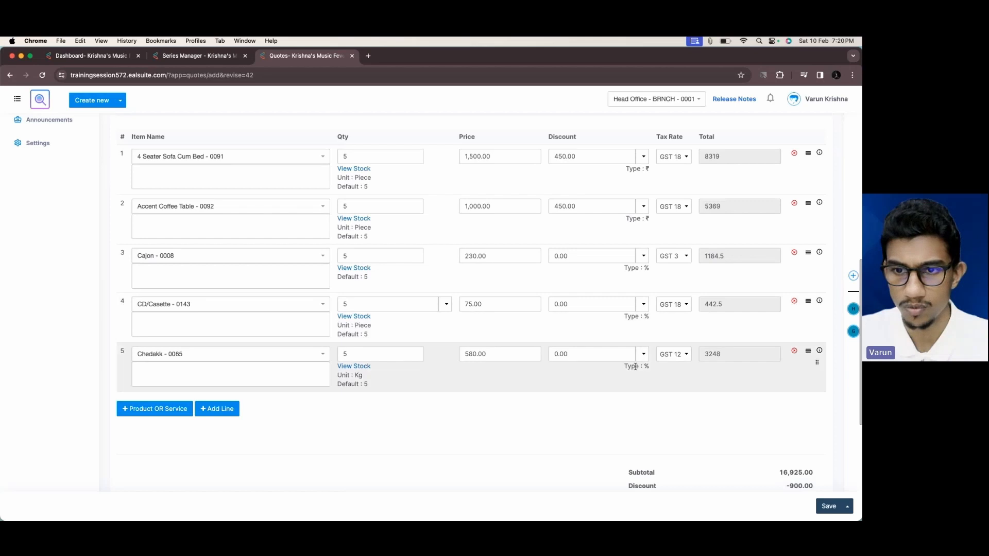
scroll(644, 377, down, 3)
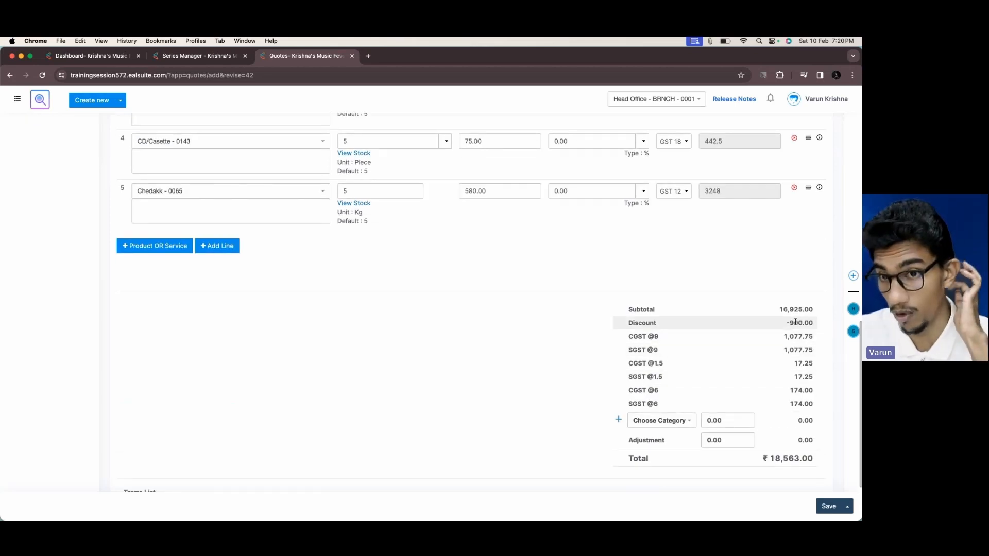
click(827, 507)
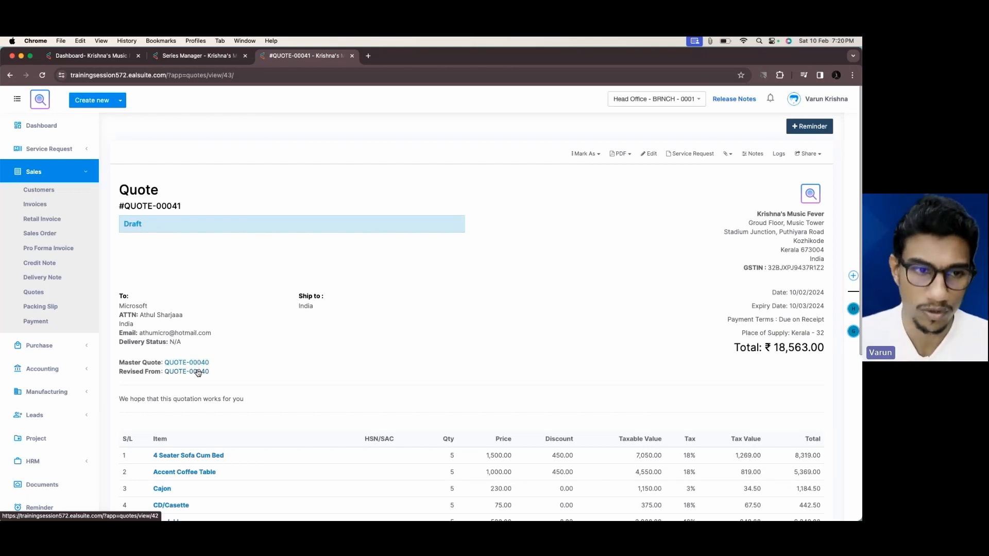
- Change the revised quote's status to Published and on to Delivered, confirming both changes
click(583, 154)
click(584, 185)
click(535, 321)
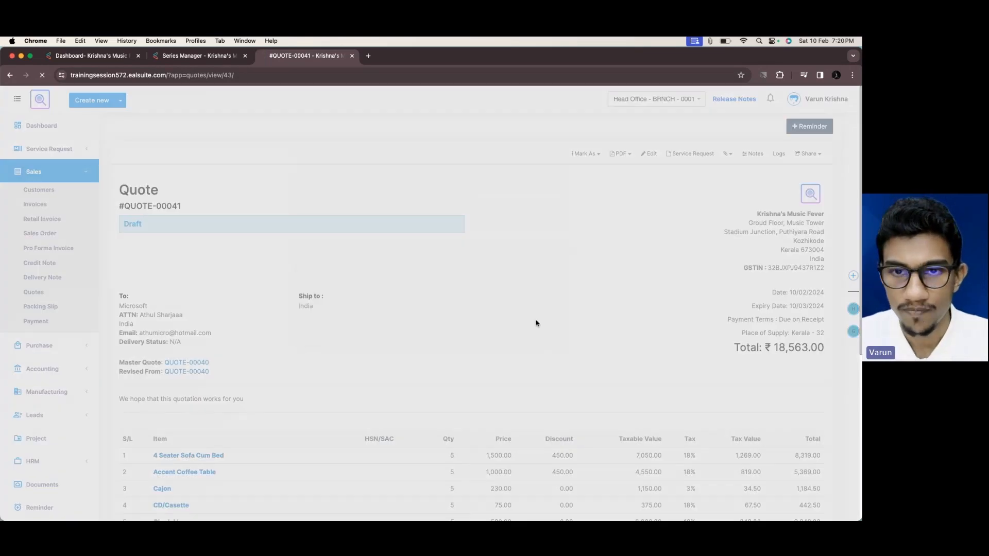
click(587, 154)
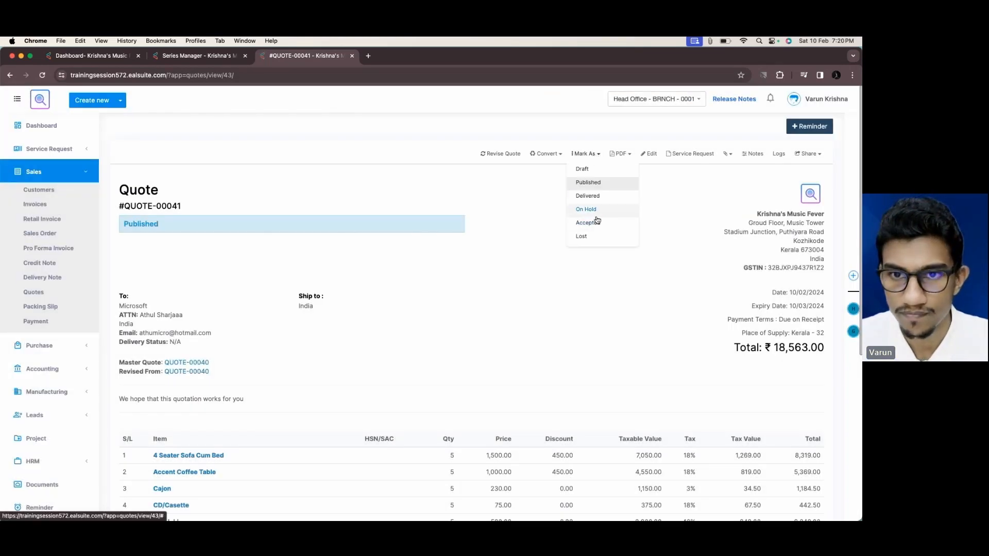
click(587, 196)
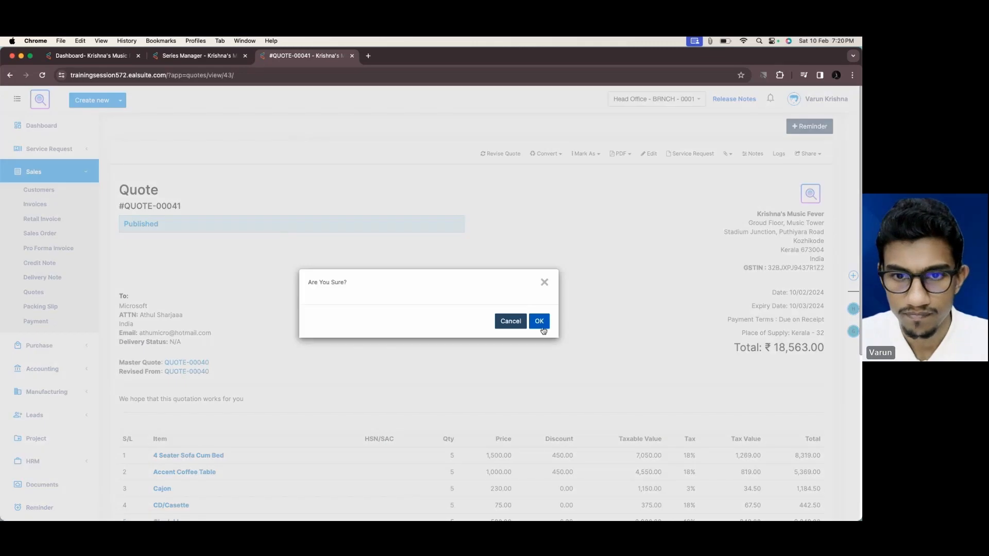
click(538, 321)
- Mark the revised quote as Accepted and return its status to Delivered
click(586, 154)
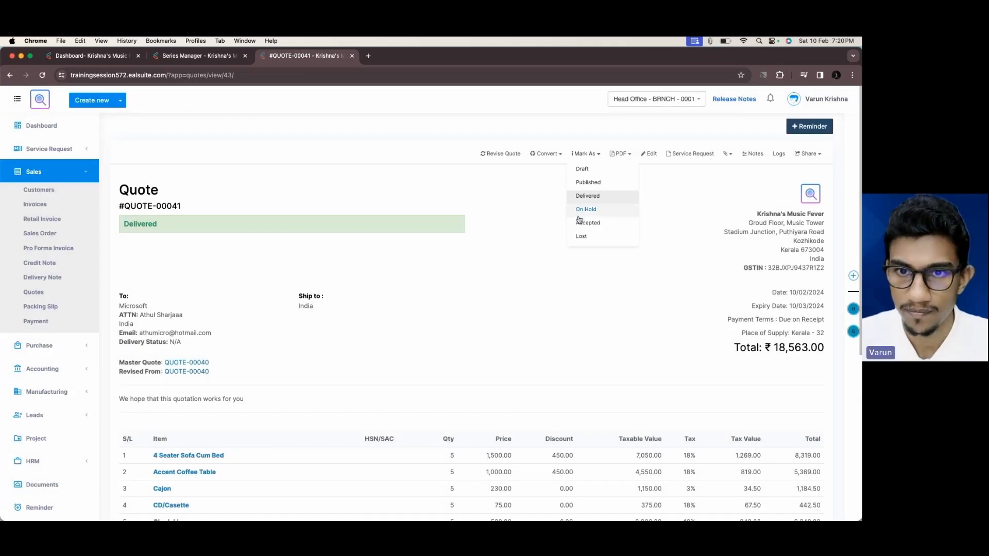
click(587, 217)
click(538, 322)
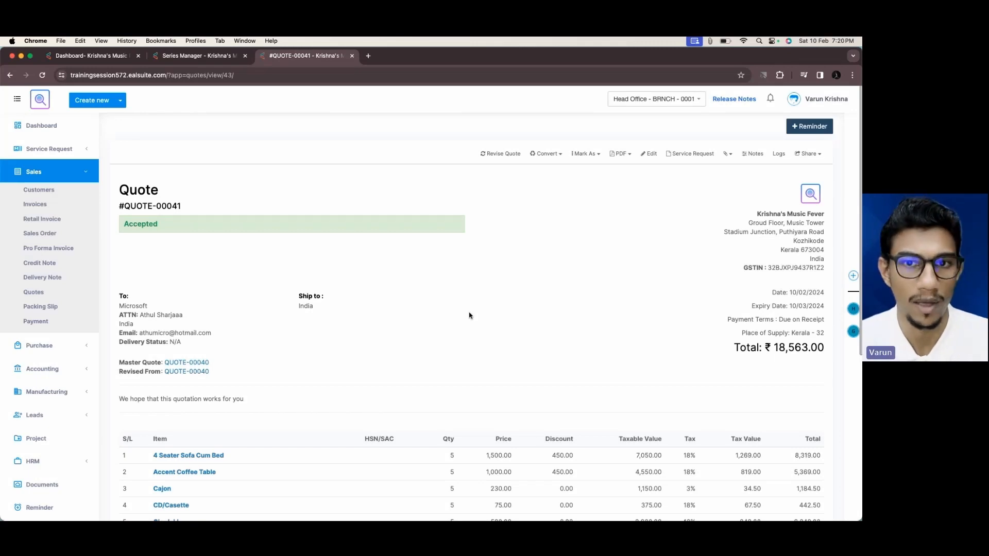
click(587, 154)
click(588, 196)
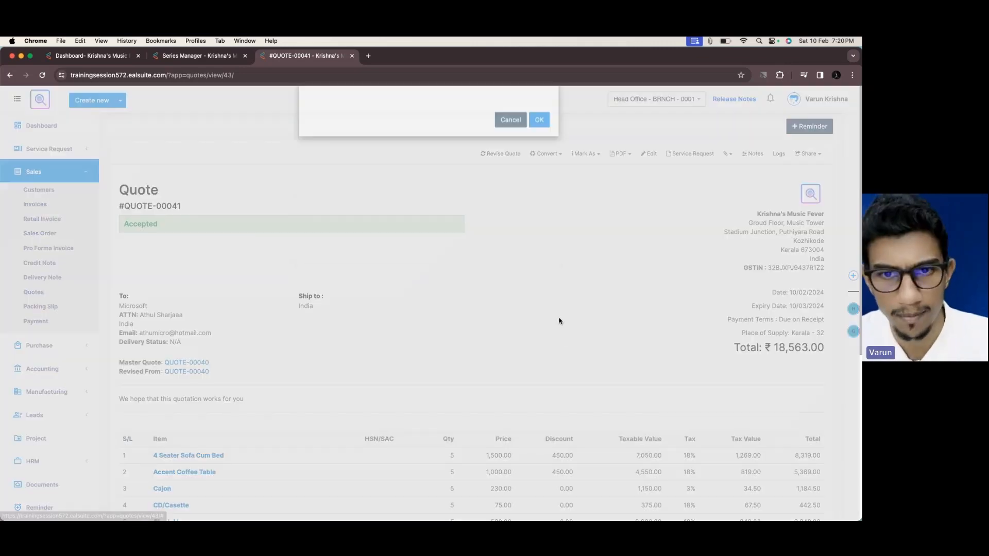
click(540, 323)
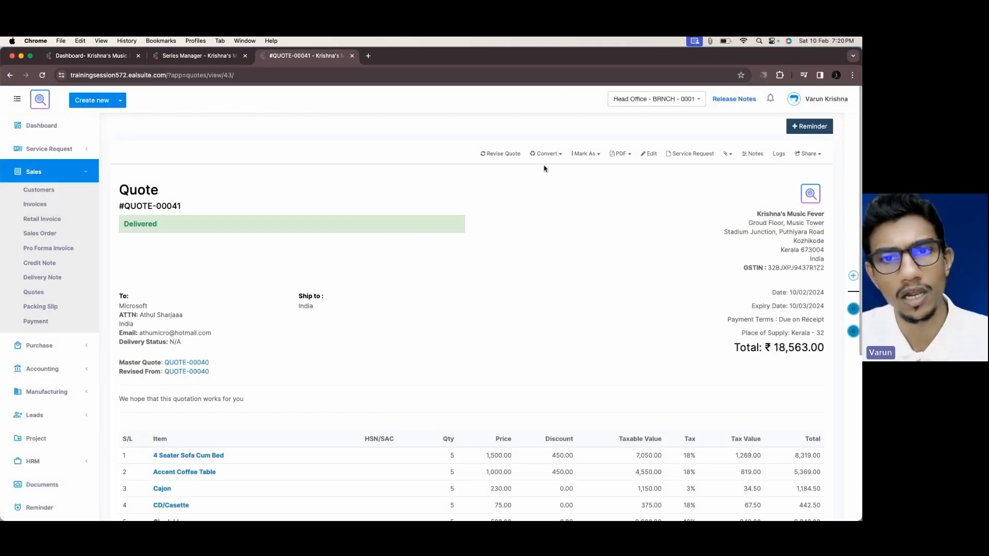
- Examine the revised quote's line discounts and total amount
scroll(678, 275, down, 3)
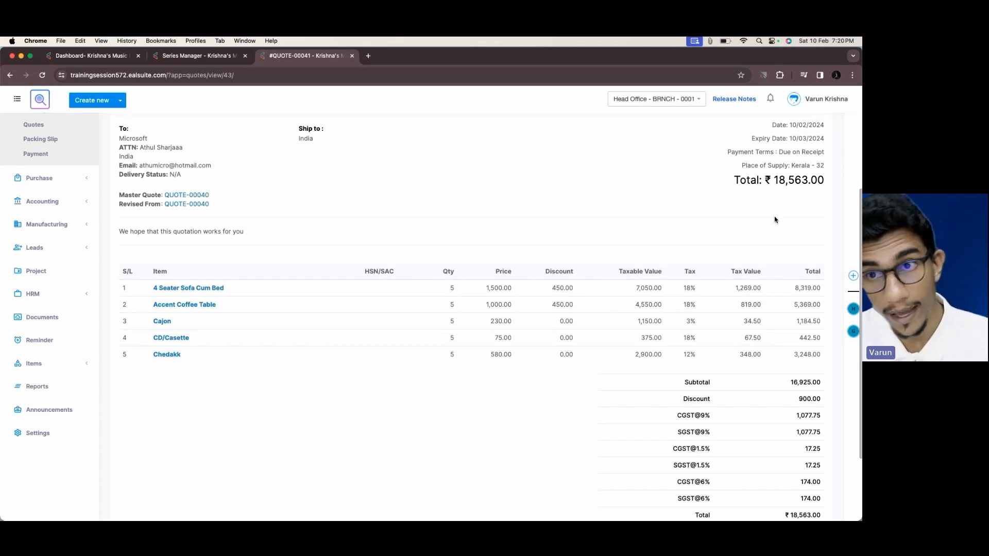
drag(773, 180, 826, 180)
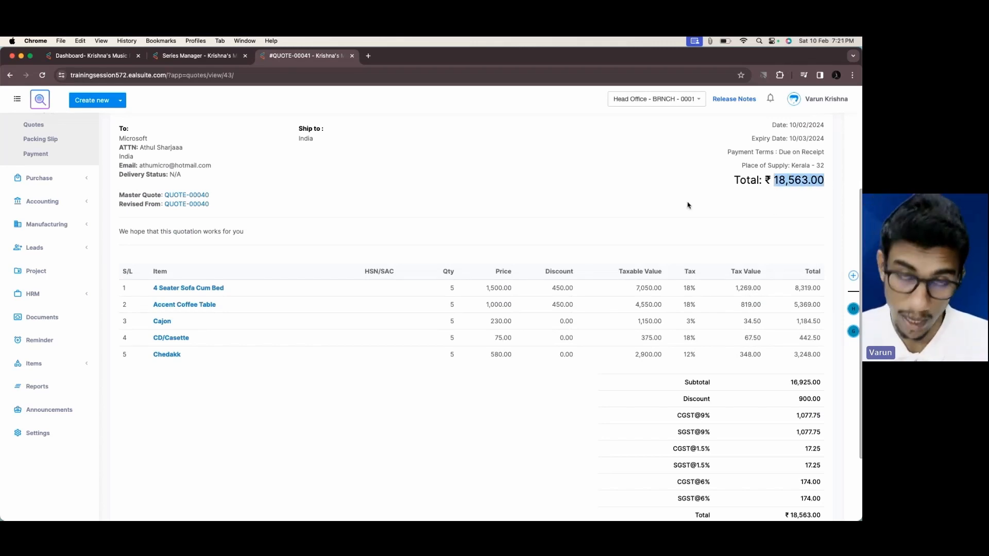
click(667, 200)
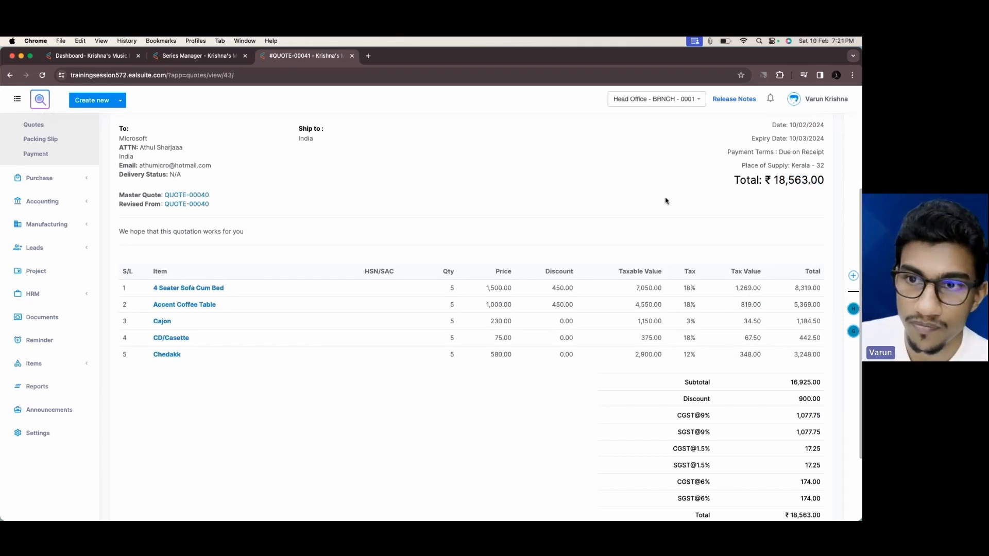
right_click(665, 200)
click(599, 200)
scroll(599, 201, up, 5)
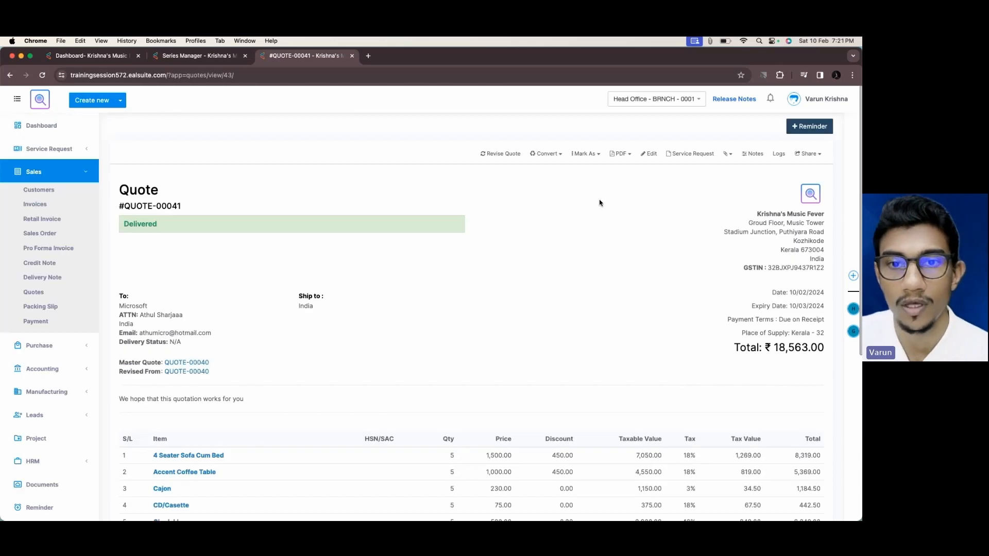
- Start another revision of the delivered quote and give the Cajon line a fixed-amount discount of ₹184
click(506, 155)
scroll(463, 258, down, 10)
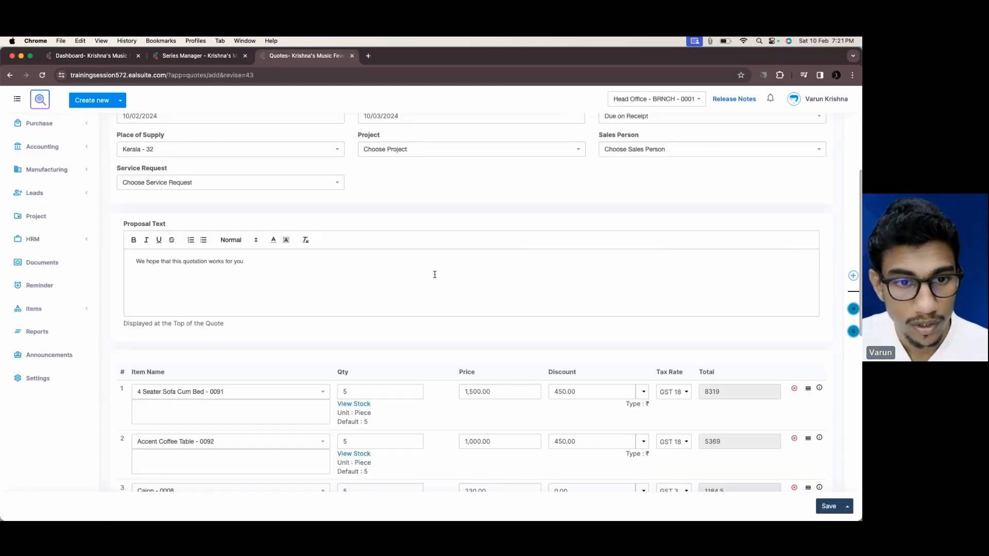
scroll(611, 292, down, 1)
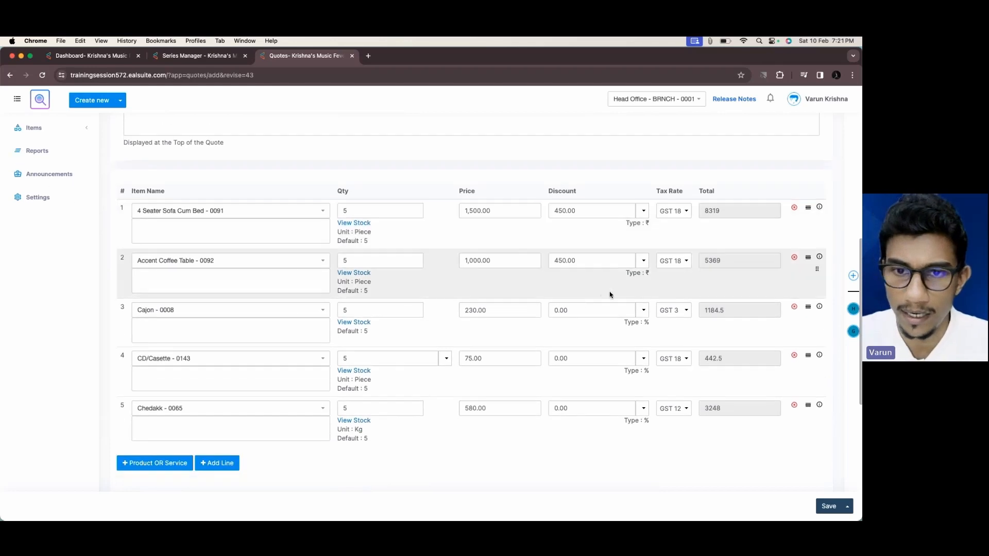
click(602, 310)
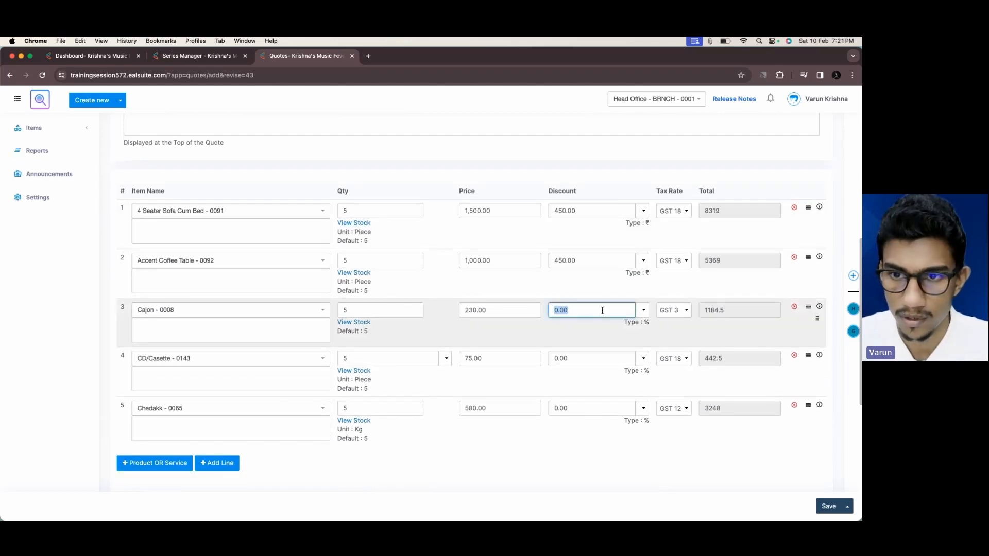
click(643, 310)
click(643, 327)
click(585, 312)
text(184)
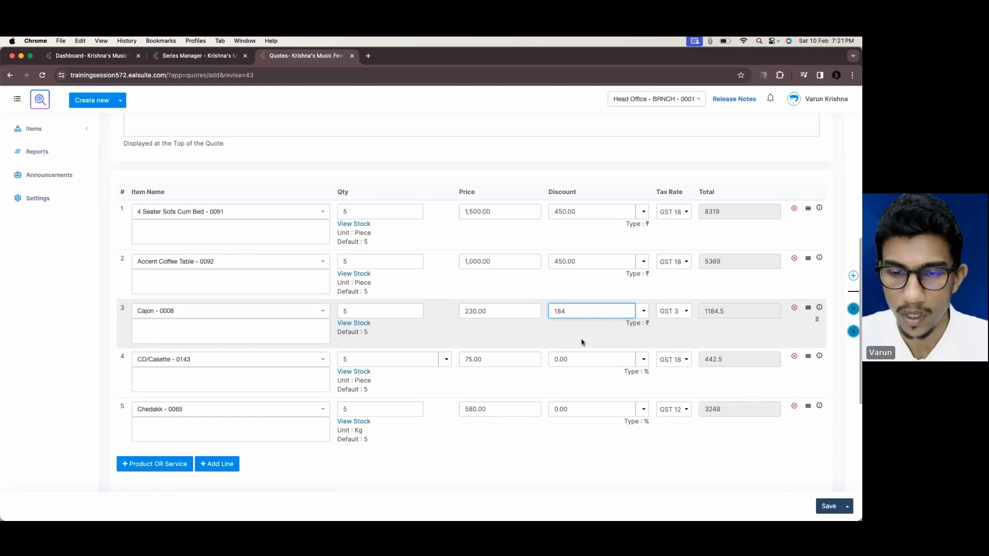
- Set the CD/Casette line's discount to 42 percent
click(643, 359)
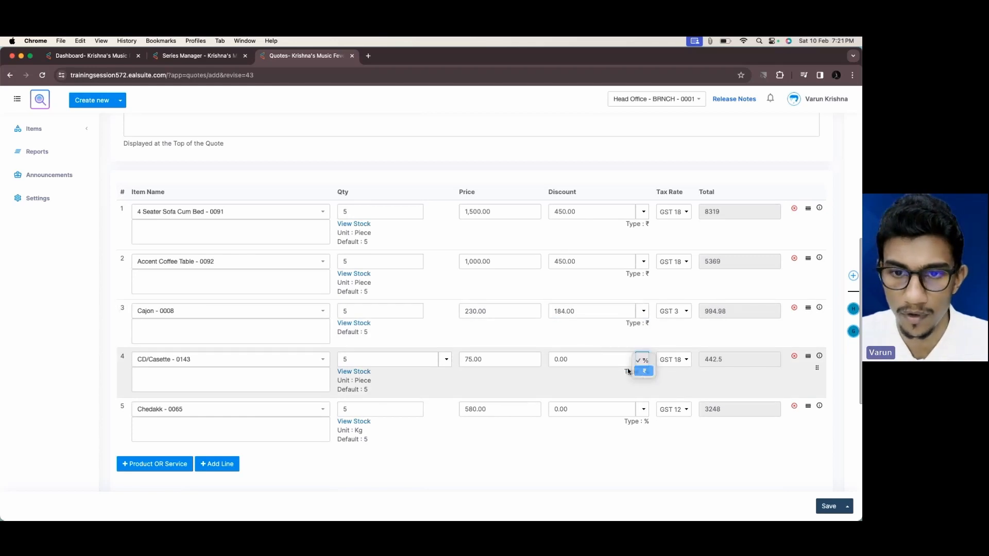
click(603, 356)
text(42)
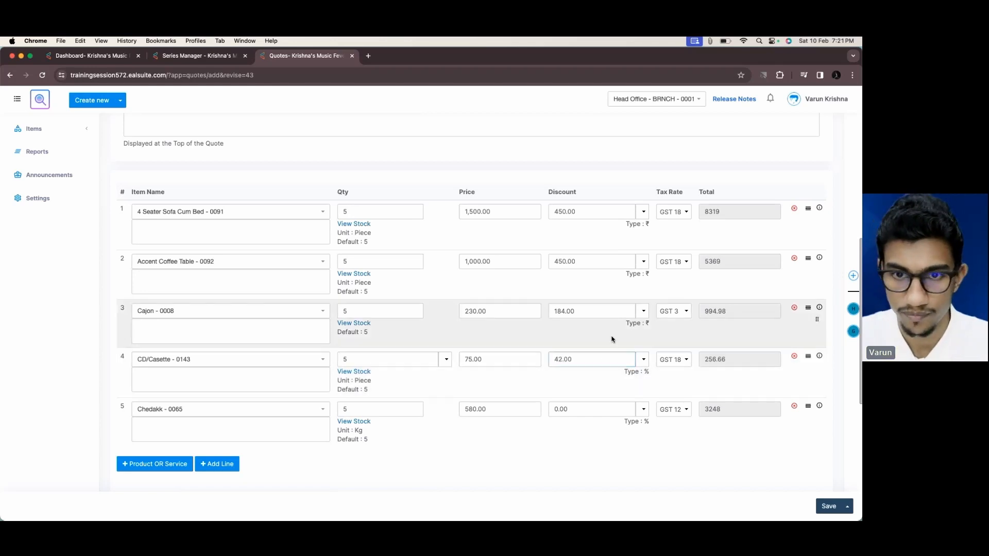
scroll(656, 342, down, 5)
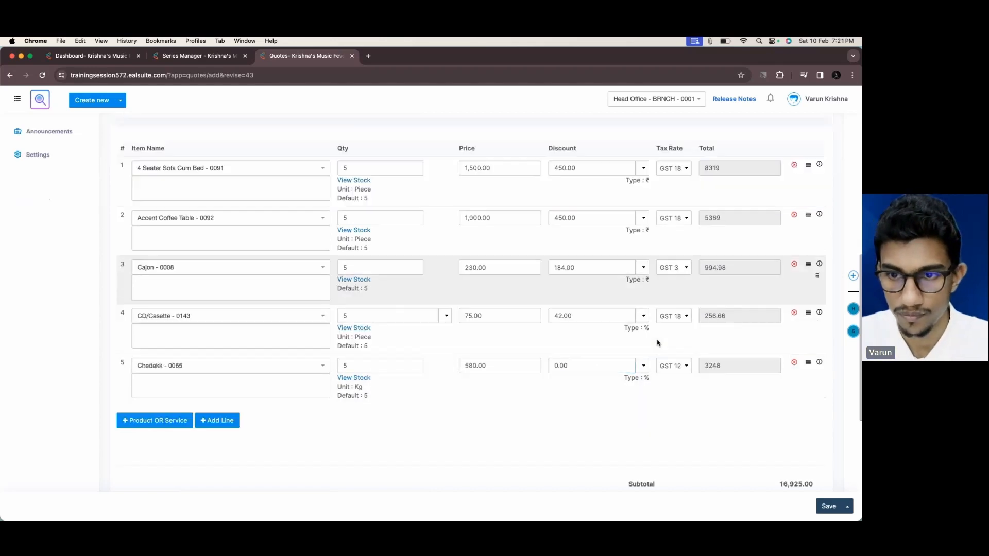
scroll(682, 347, up, 5)
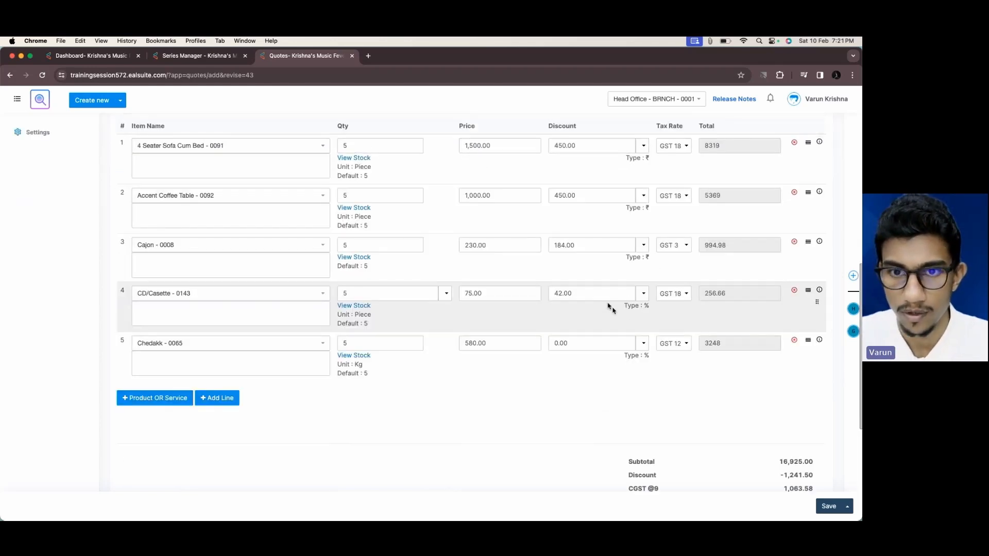
- Give the Chedakk line a fixed-amount discount of ₹187 and save the revised quote
click(571, 343)
click(643, 343)
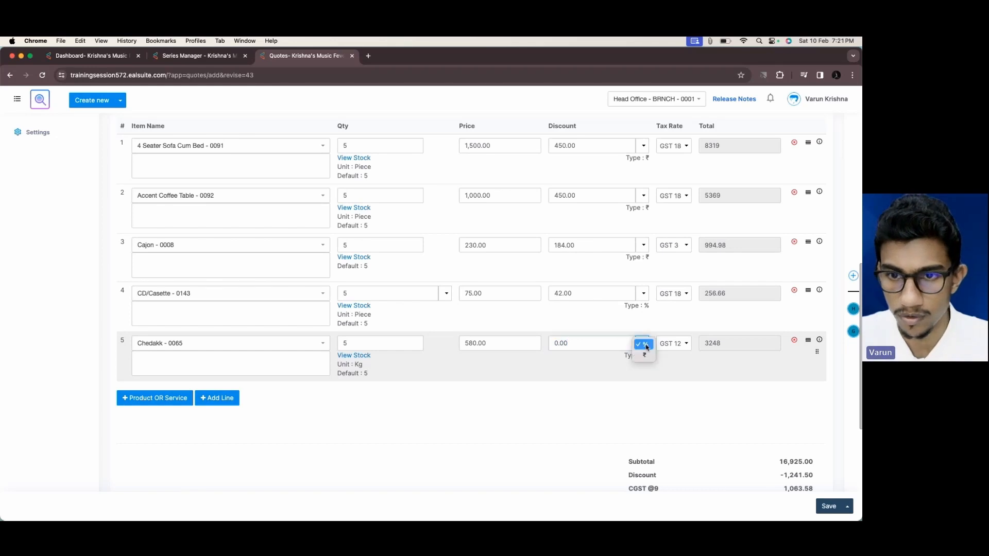
click(647, 358)
scroll(592, 372, down, 3)
scroll(592, 371, up, 3)
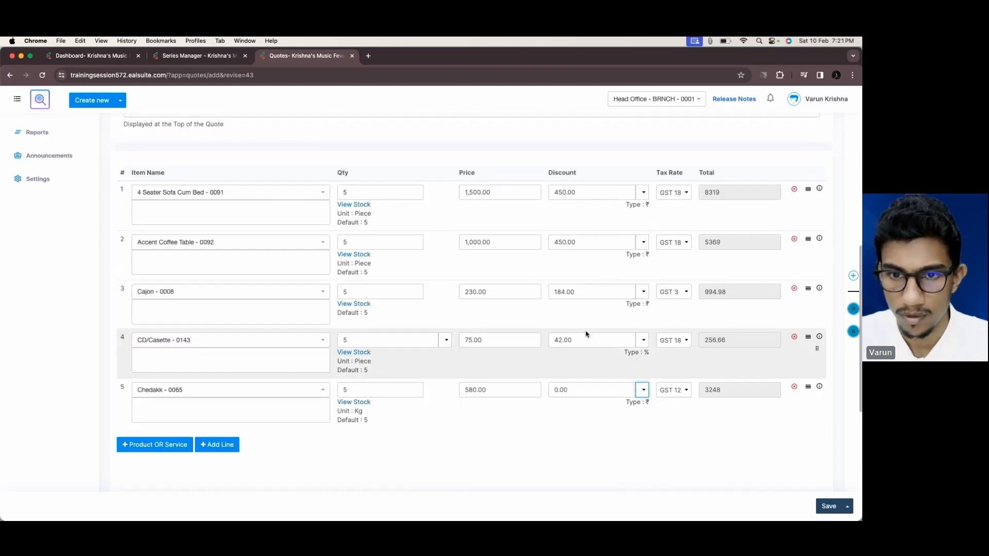
click(571, 386)
text(187)
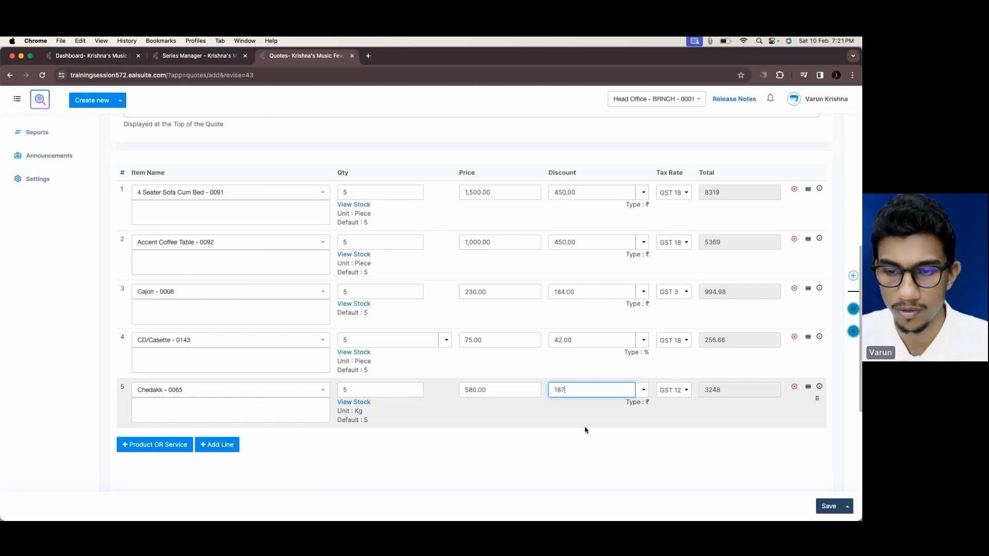
click(595, 442)
scroll(631, 390, down, 5)
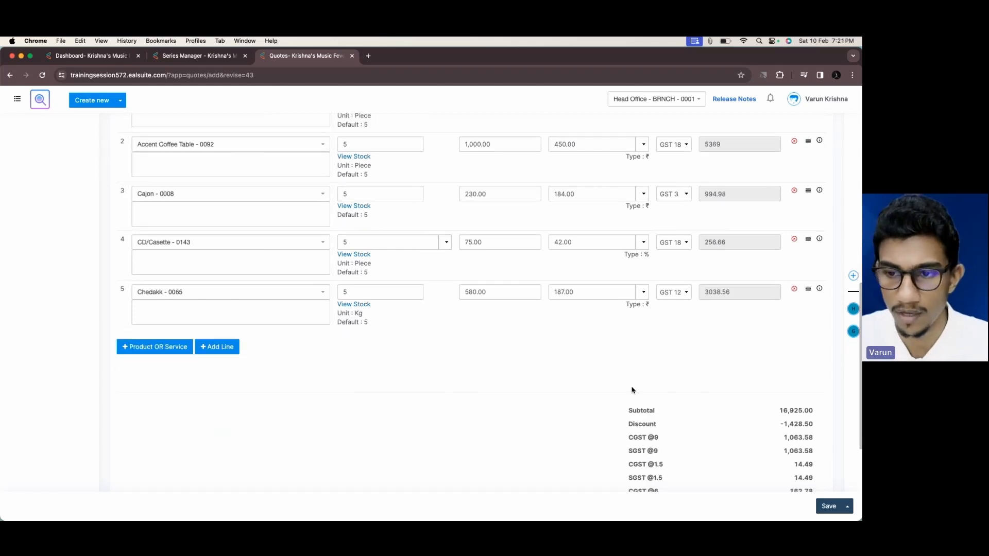
click(827, 509)
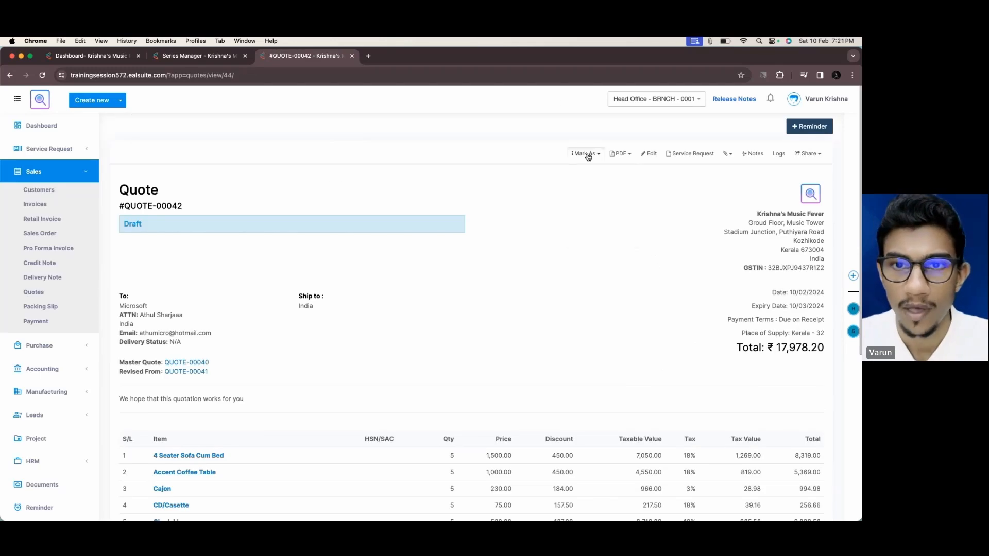
- Mark the newly saved revision as Published and confirm the change
click(587, 154)
click(592, 197)
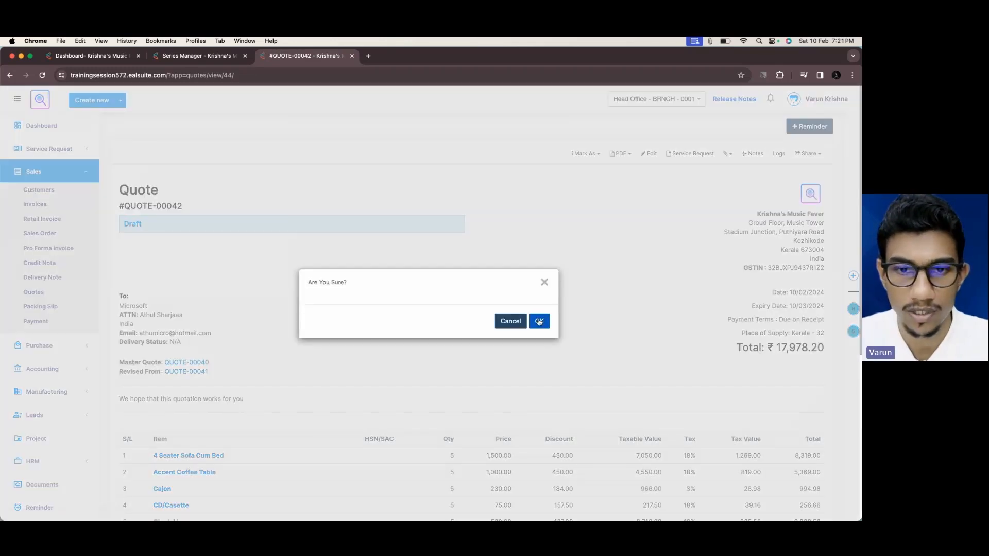
click(539, 321)
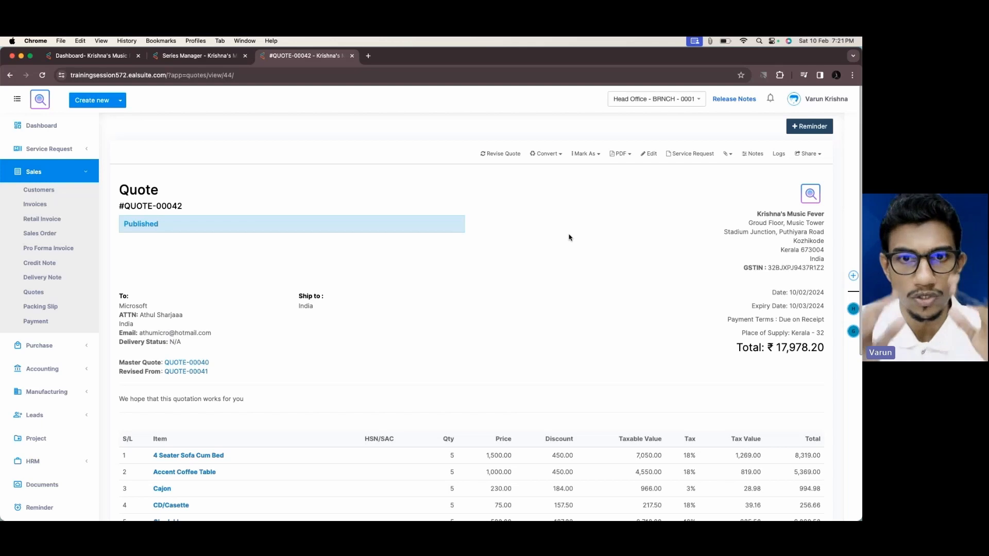
- Compare the revised quote's number with the Quotation Revision setting in the Series Manager
drag(181, 204, 168, 206)
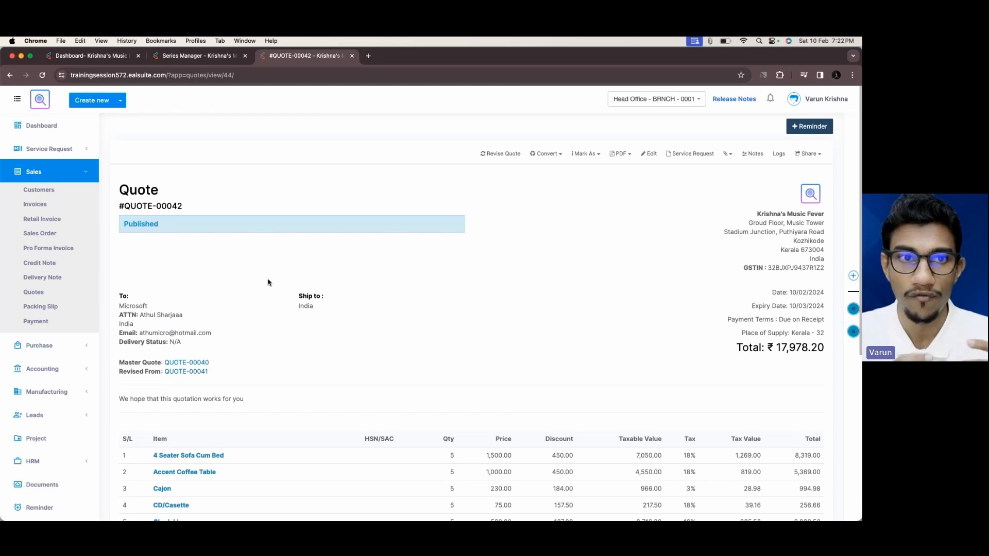
click(197, 56)
scroll(280, 282, down, 15)
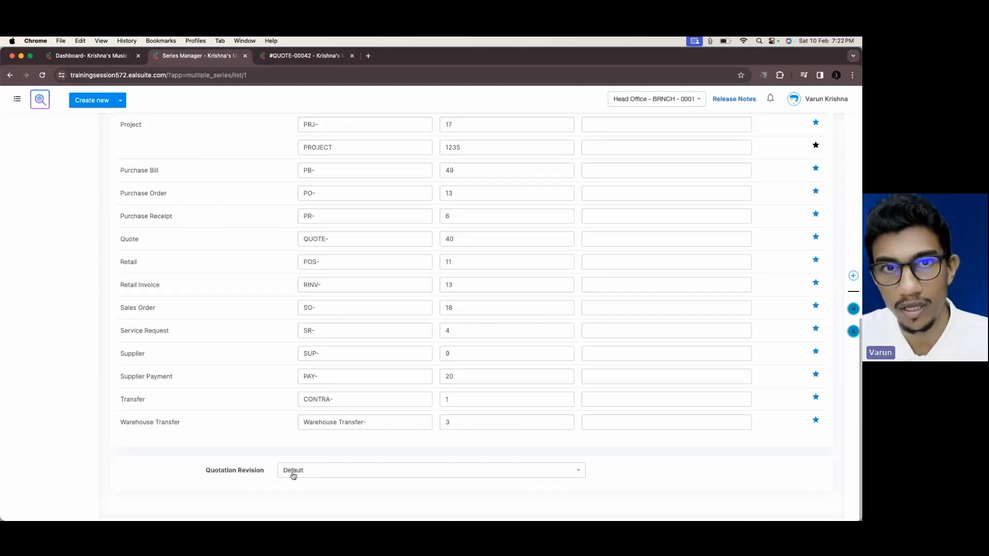
- Return to the published revised quote, mark it as Accepted and confirm the change
click(312, 56)
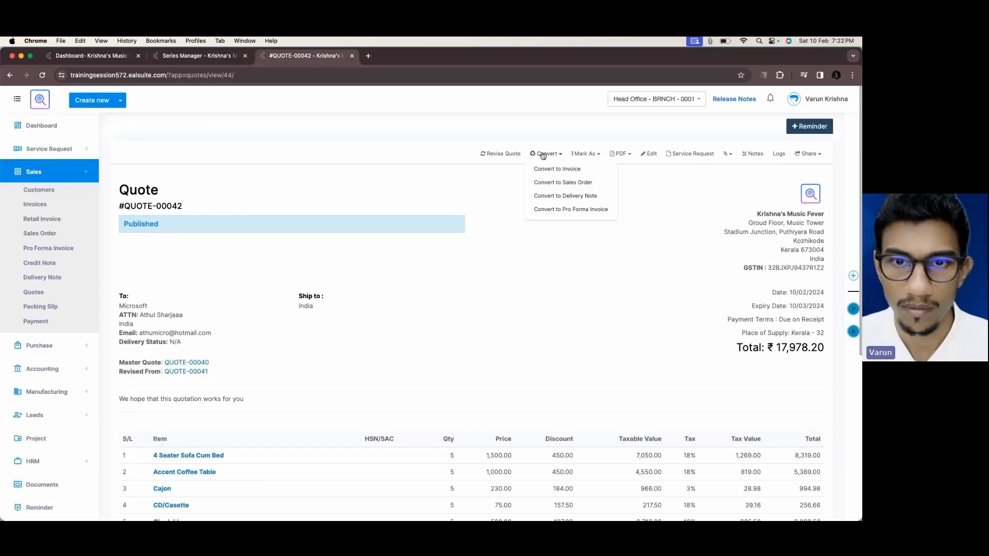
mouse_move(595, 159)
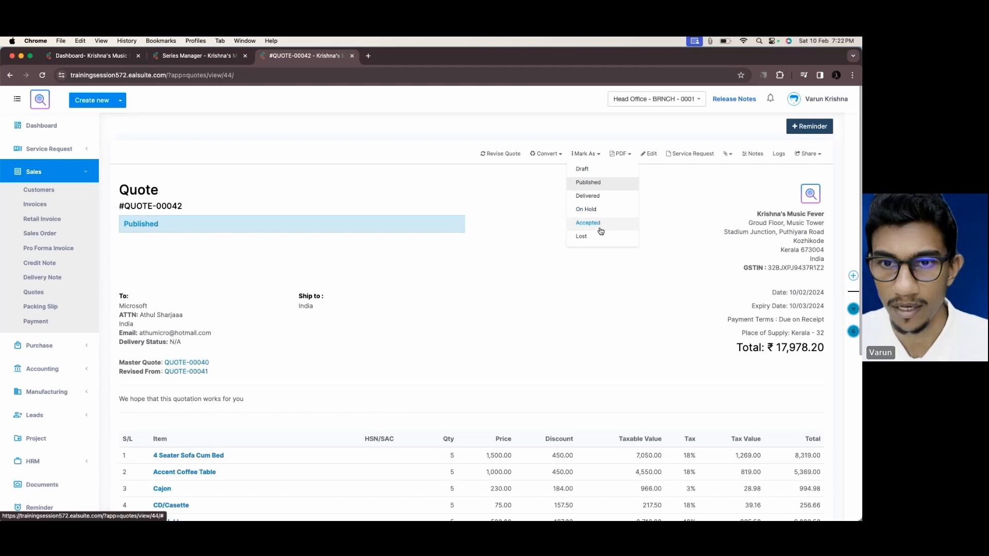
click(600, 227)
click(539, 322)
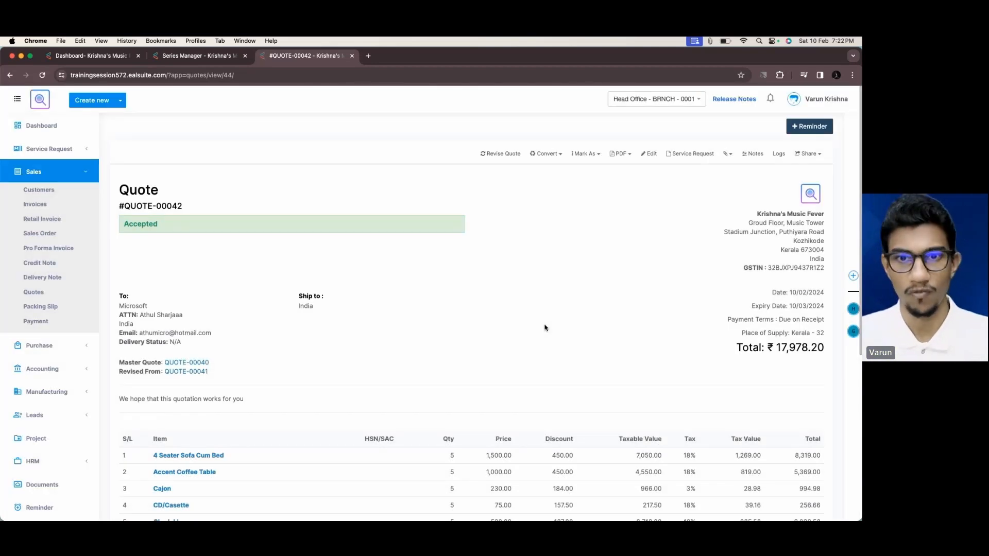
- Set Quotation Revision in the Series Manager to Version - Suffixed and save the setting
click(199, 55)
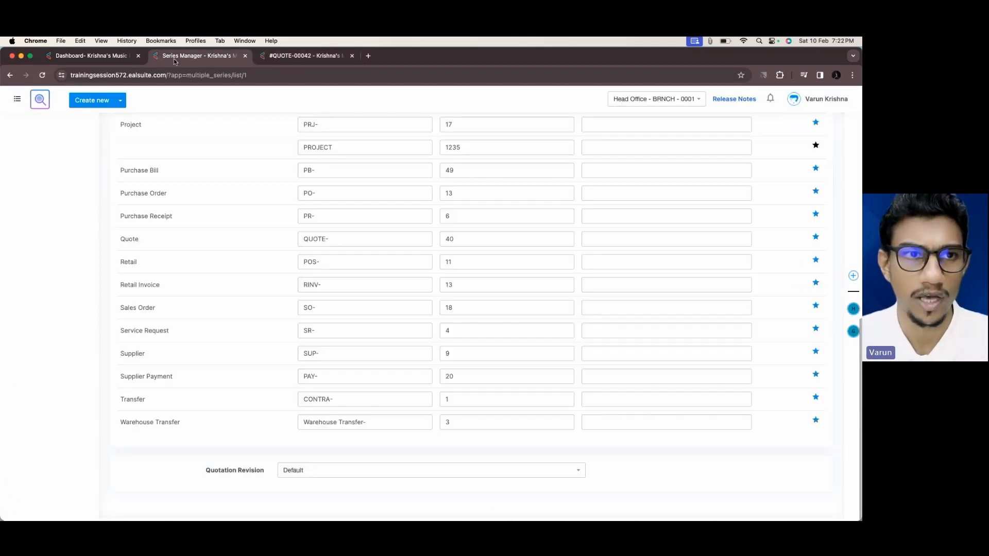
click(311, 476)
click(319, 460)
scroll(319, 461, down, 2)
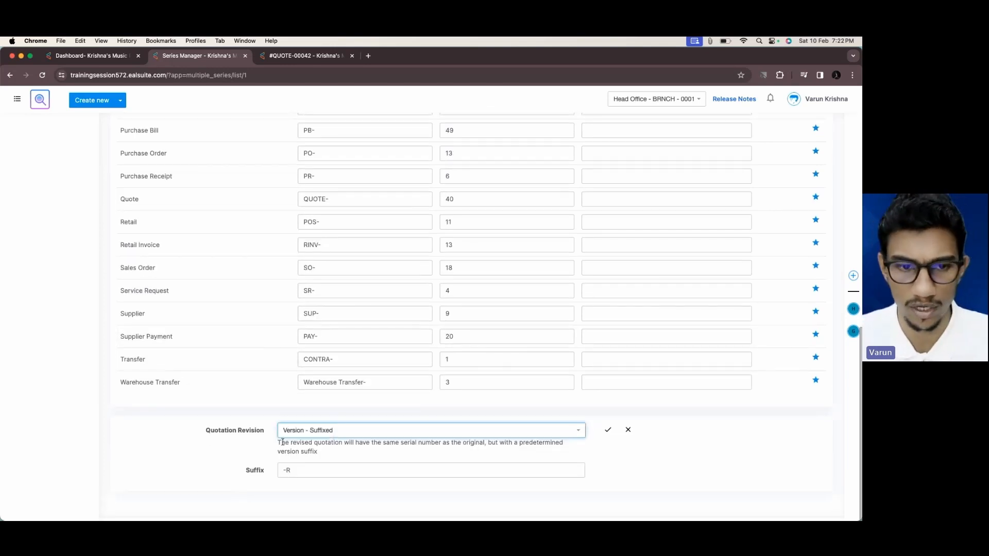
click(609, 432)
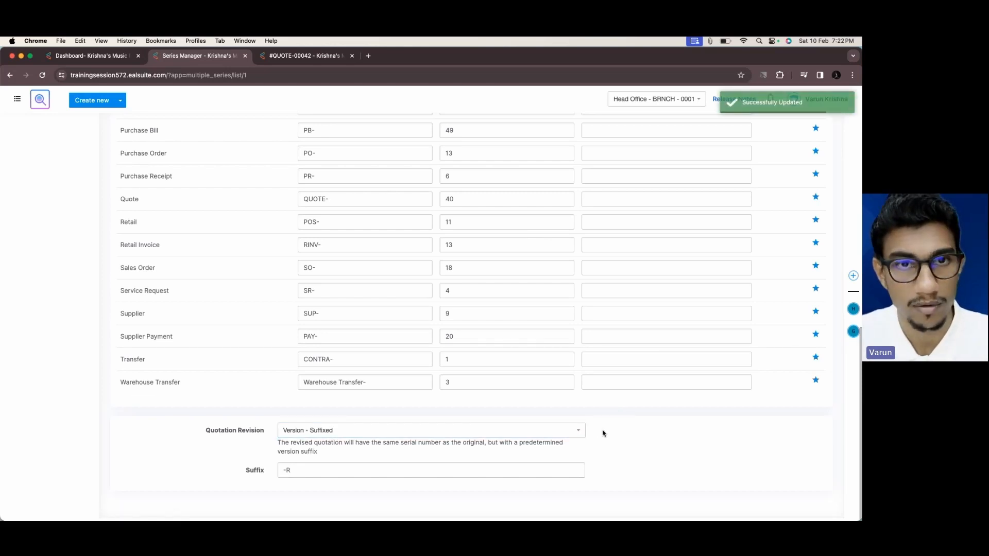
- Create a new quote and choose the second listed Microsoft contact as the customer
click(312, 60)
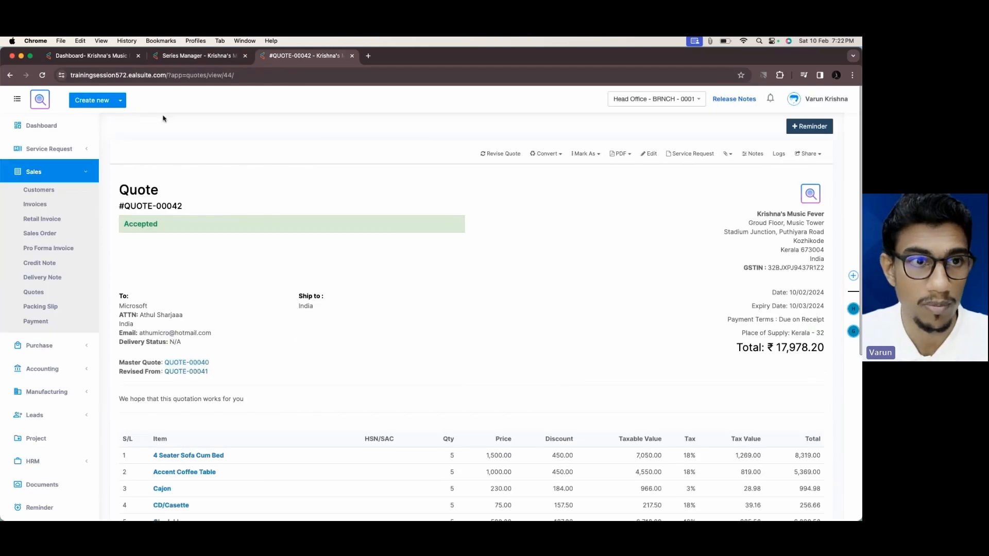
click(120, 100)
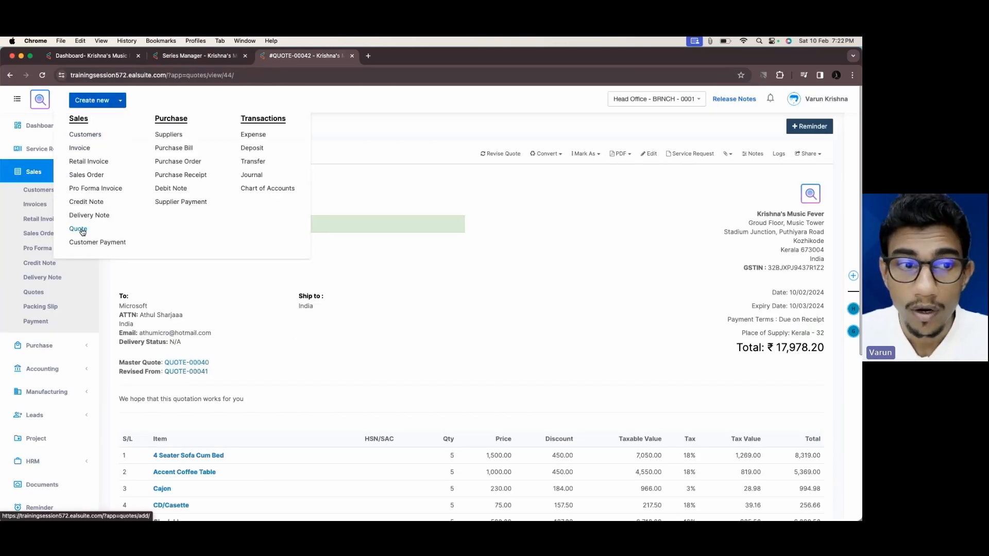
click(78, 229)
click(299, 204)
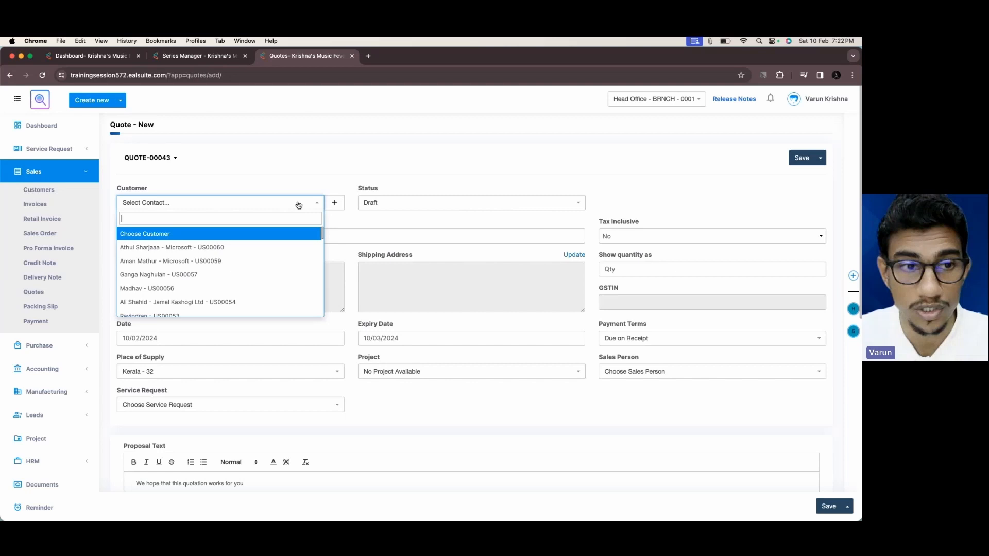
click(245, 261)
- Add Violin (ITM - 03), Xbox Series X, Nokia Tab T20 and Panasonic AA Battery to the new quote from the product list
scroll(335, 229, down, 5)
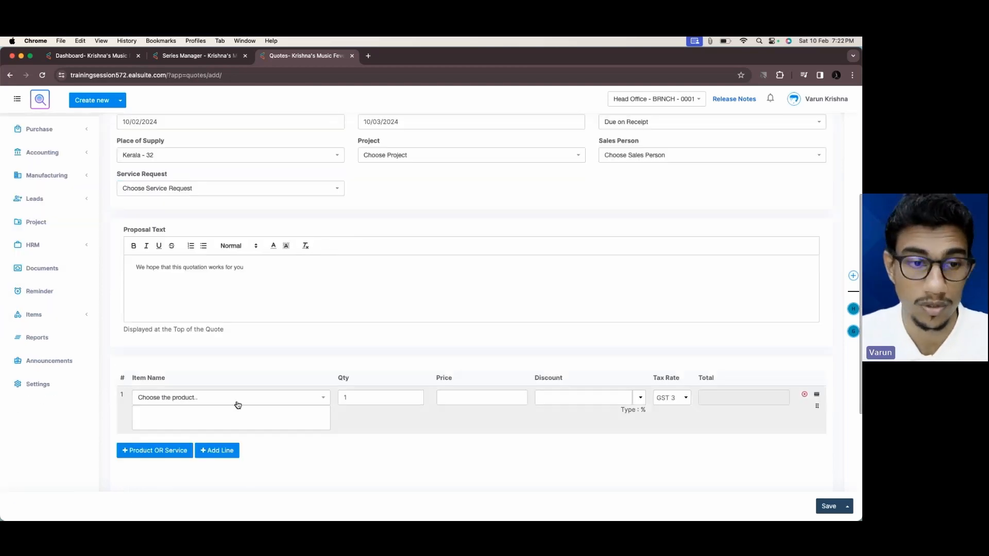
click(179, 451)
scroll(252, 311, down, 5)
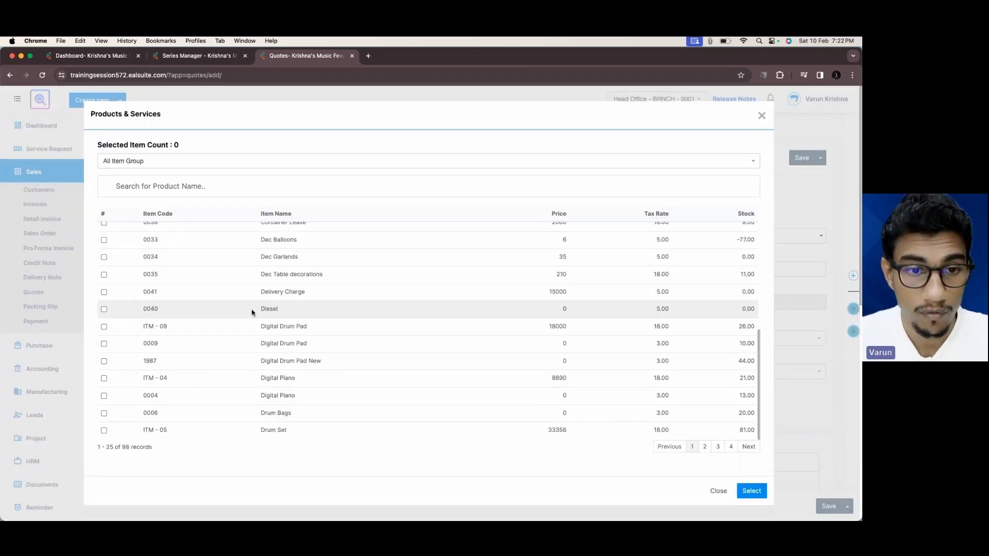
click(729, 448)
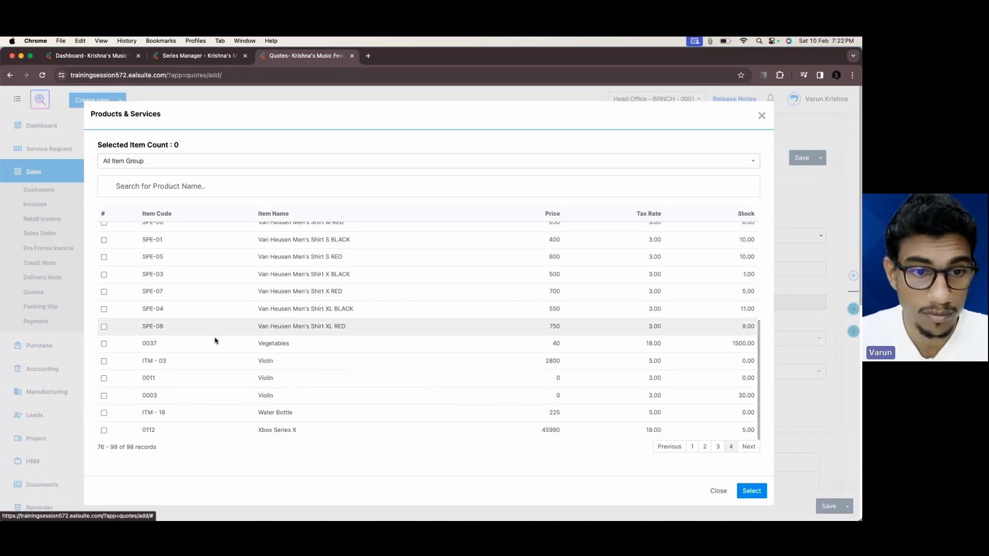
click(104, 430)
scroll(144, 392, up, 5)
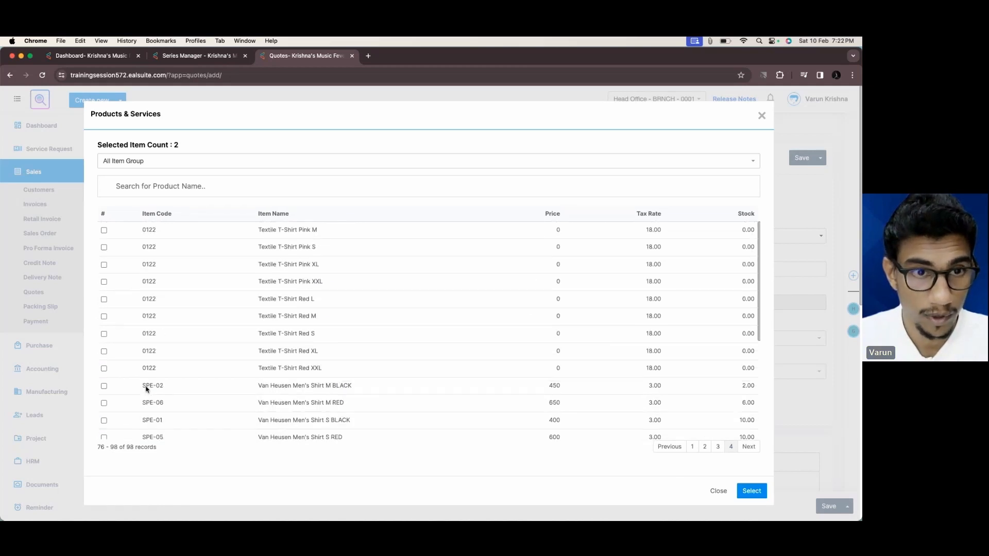
click(717, 446)
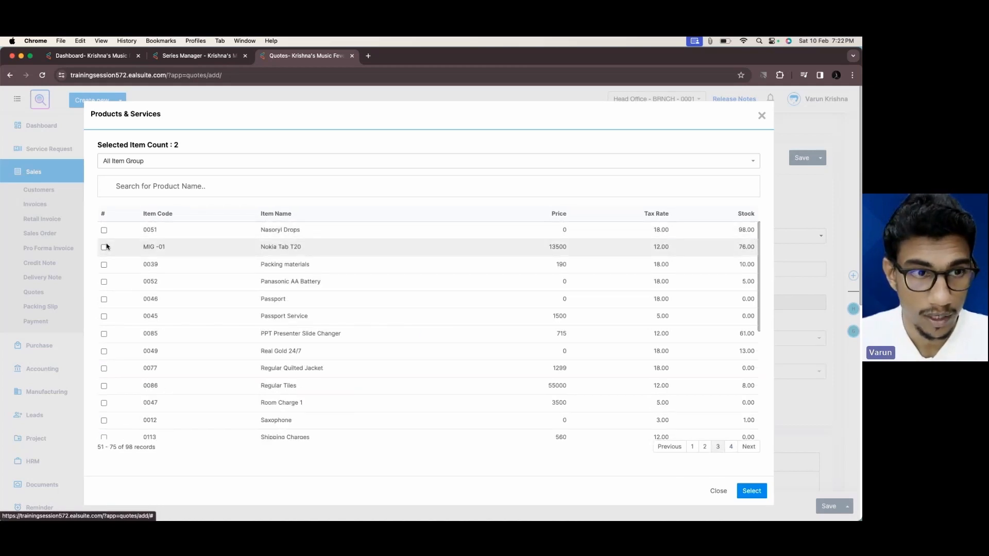
click(104, 282)
click(751, 490)
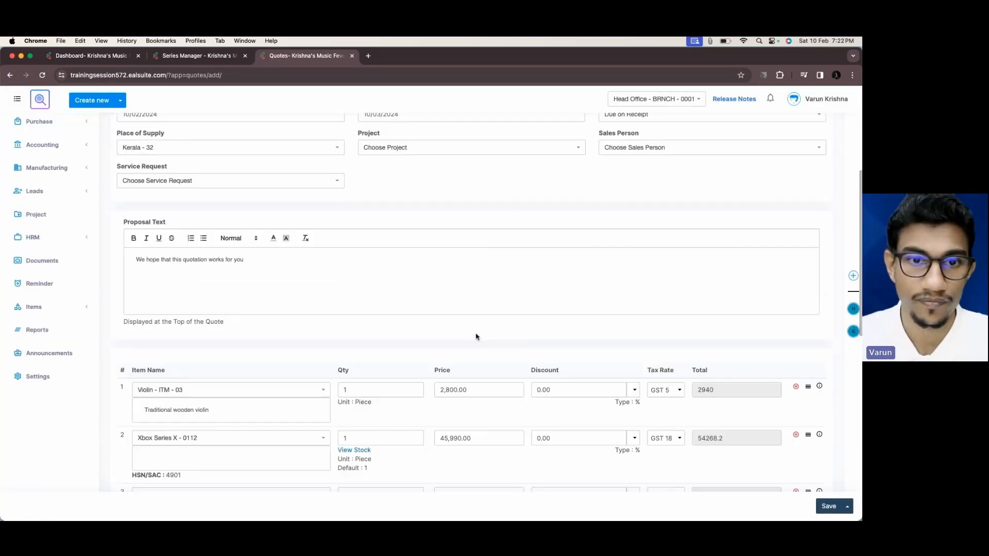
- Set the Panasonic AA Battery line to quantity 5 and price 64.00, and save the new quote
click(361, 218)
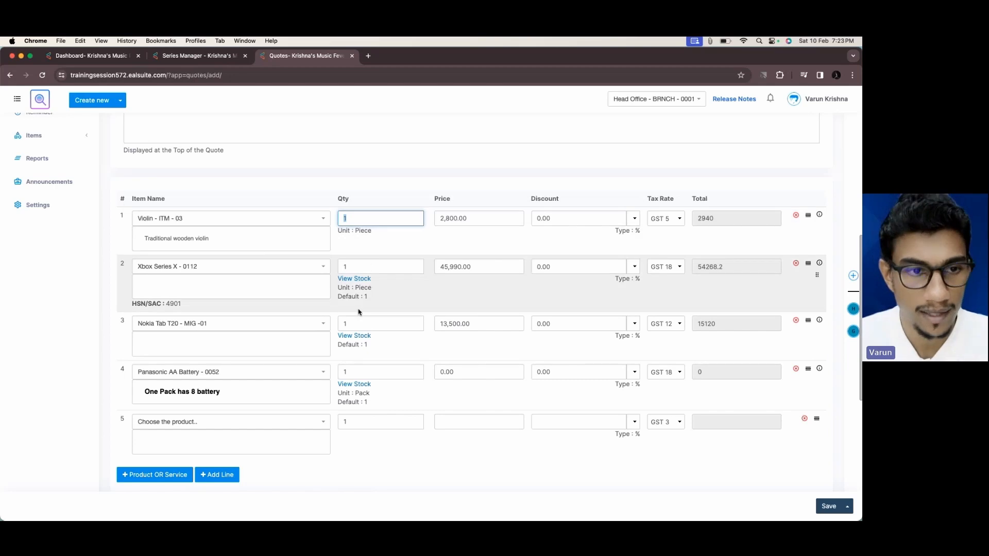
click(354, 373)
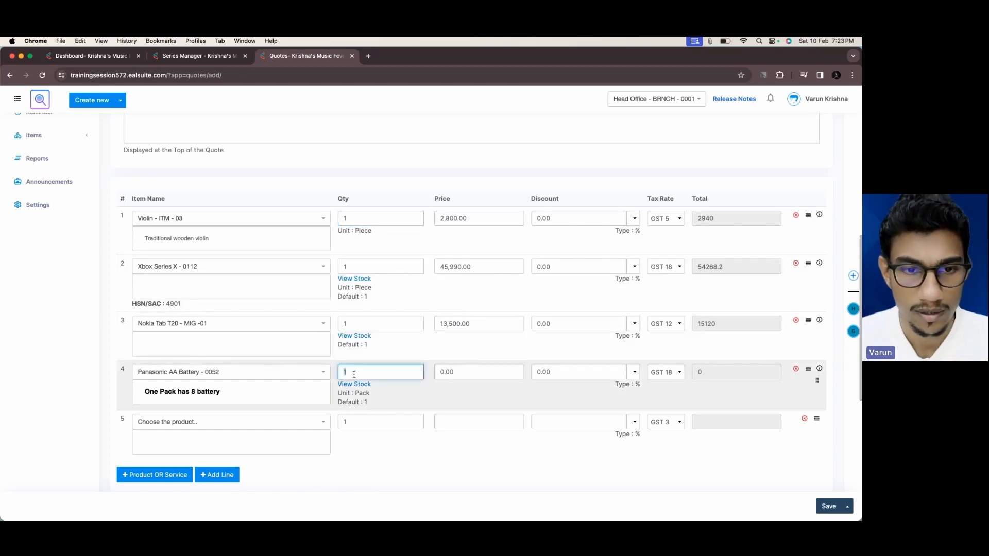
text(5)
click(468, 374)
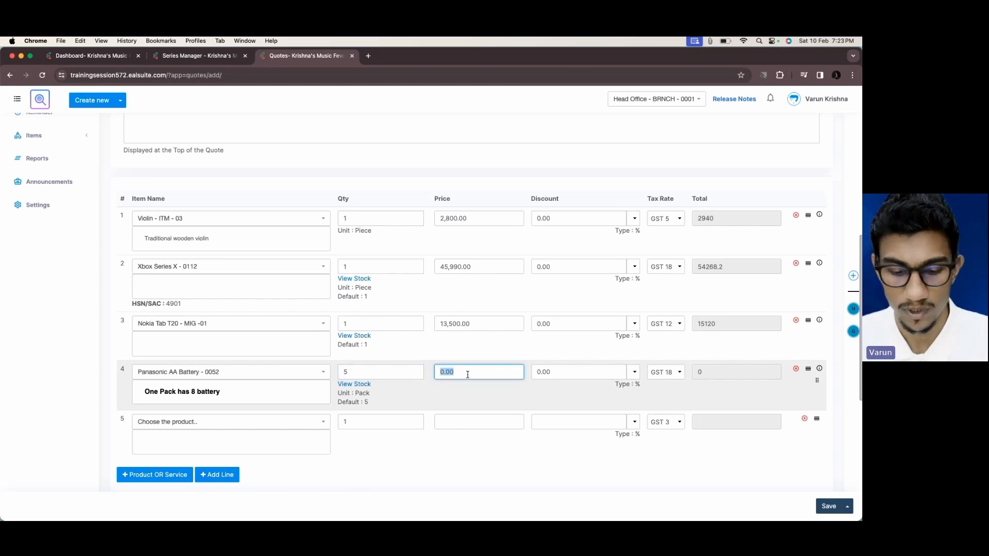
text(64)
click(556, 469)
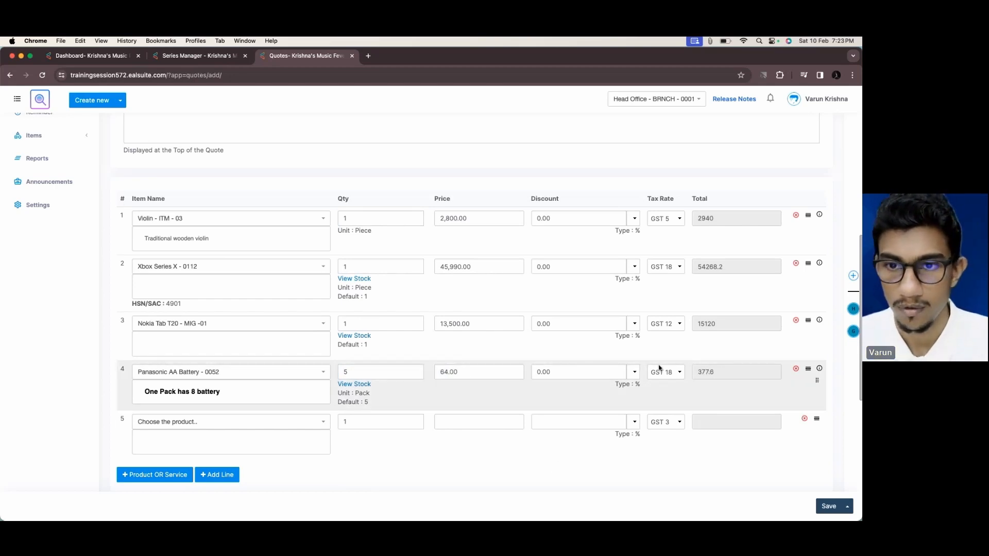
scroll(669, 361, down, 10)
click(830, 506)
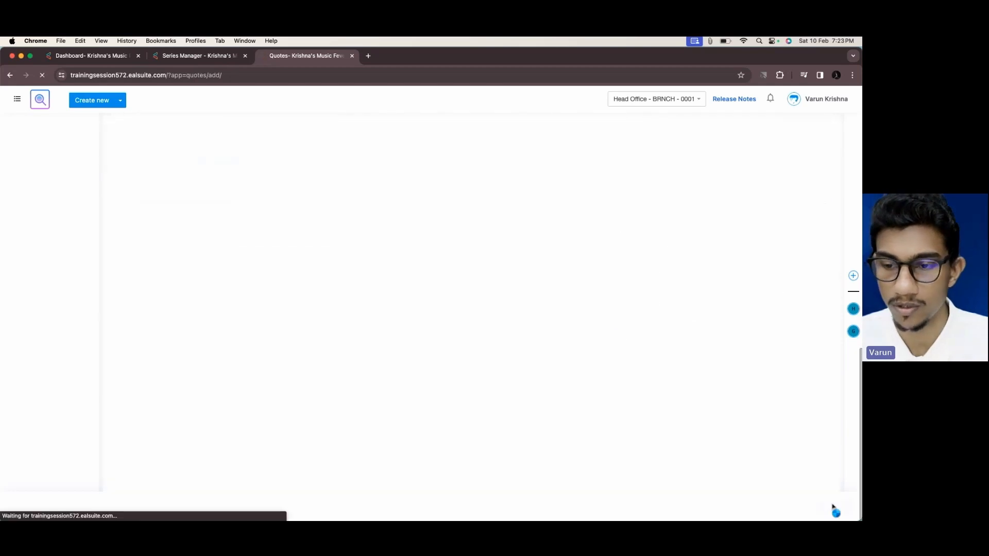
- Mark the newly saved draft quote as Delivered and confirm the change
click(584, 153)
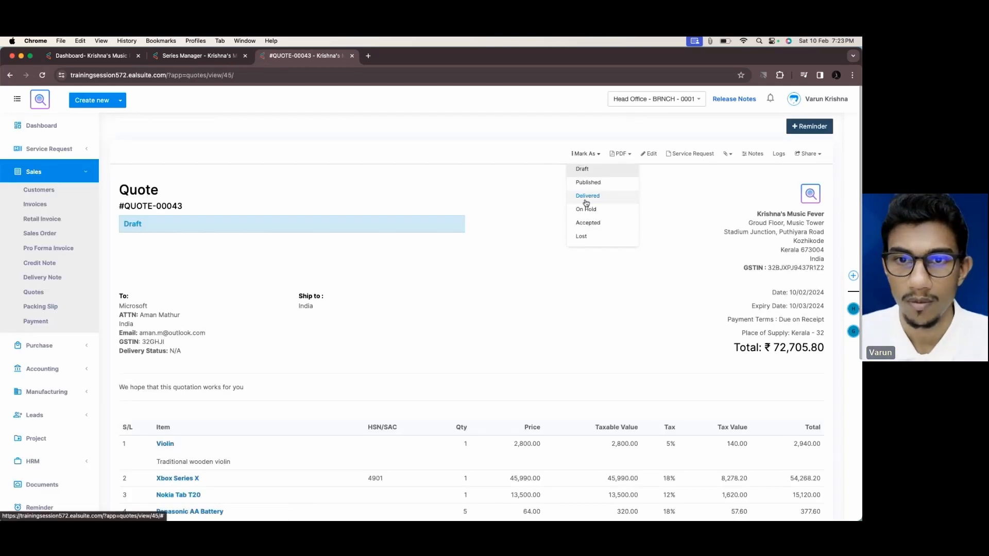
click(587, 196)
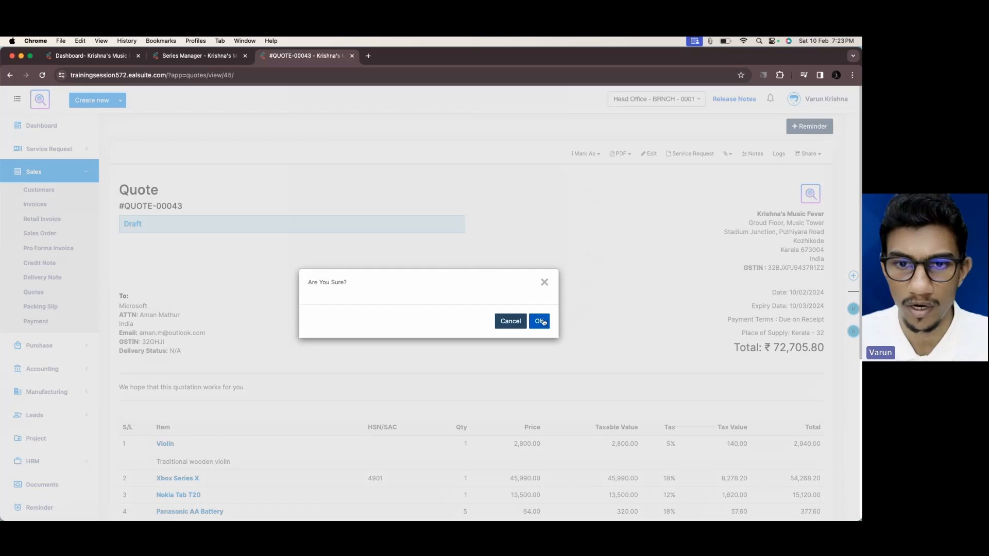
click(540, 322)
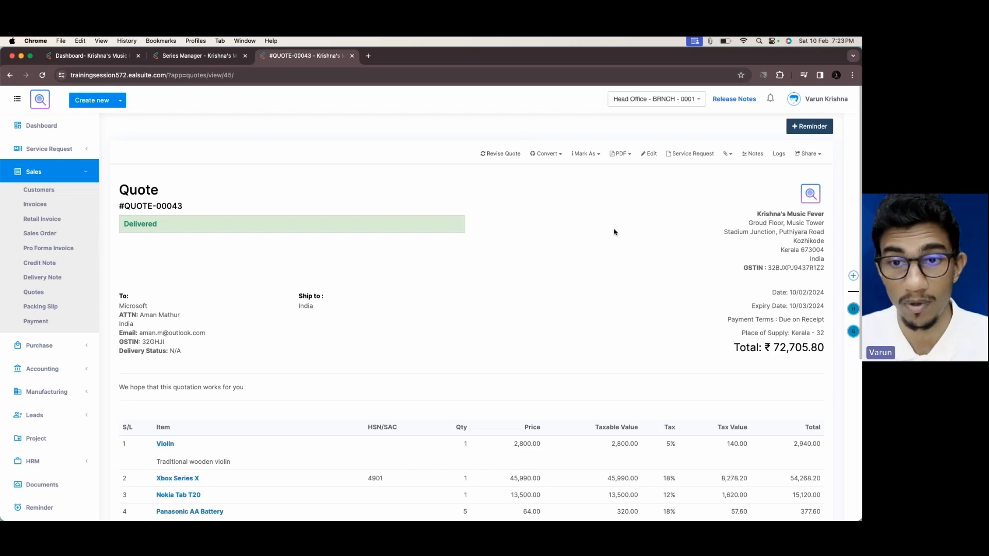
- Start a revision of the delivered quote and give the Xbox Series X line a fixed ₹ discount of 3,000
click(502, 154)
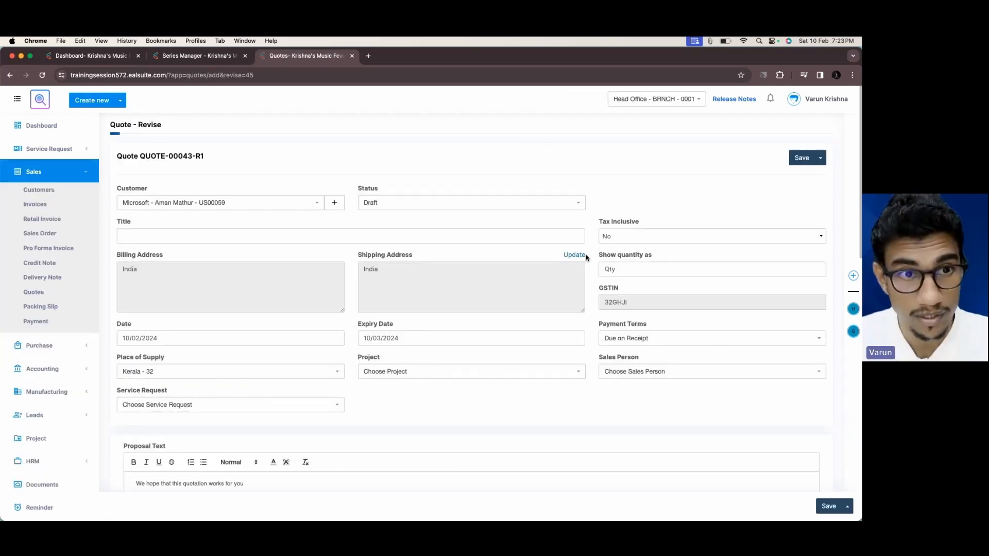
scroll(586, 257, down, 10)
scroll(587, 268, up, 2)
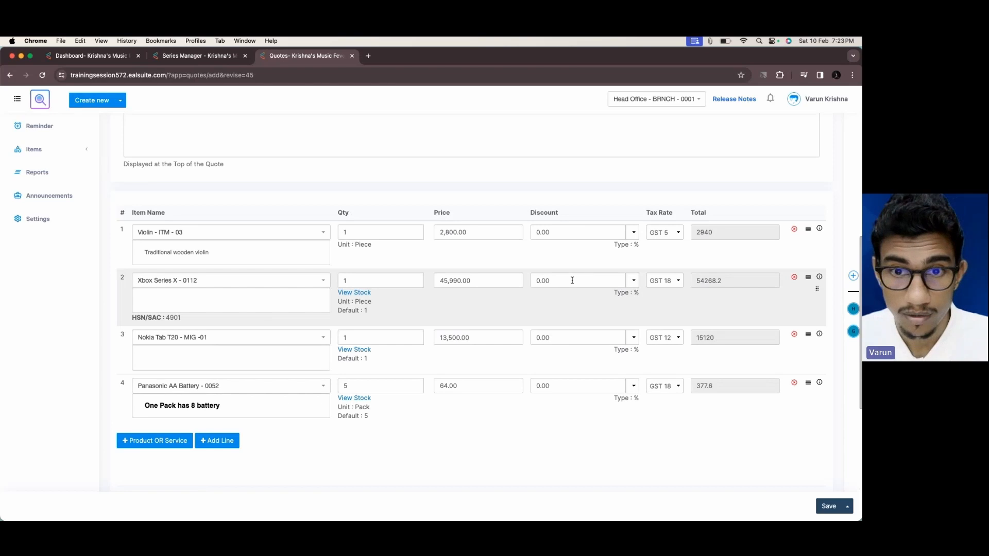
click(572, 280)
click(635, 284)
click(637, 300)
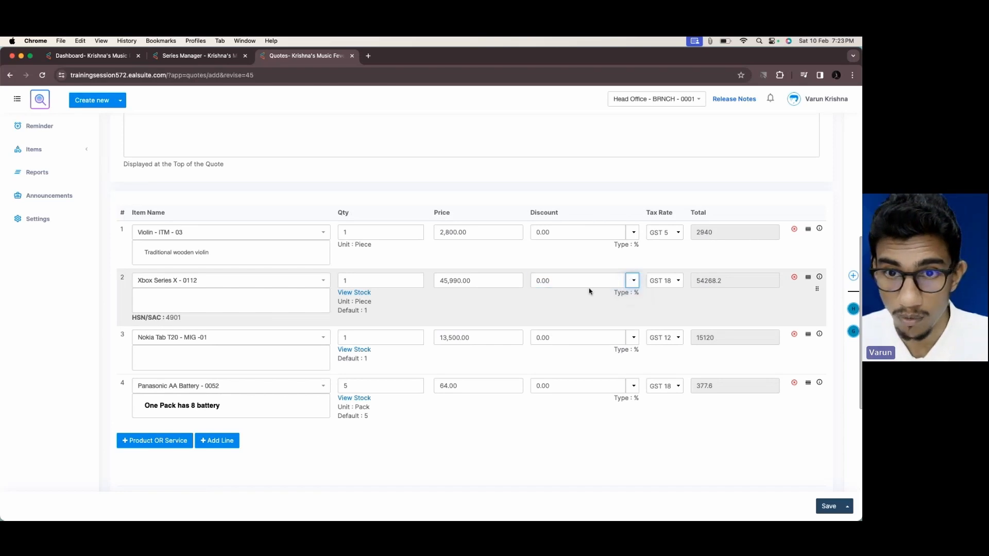
text(3)
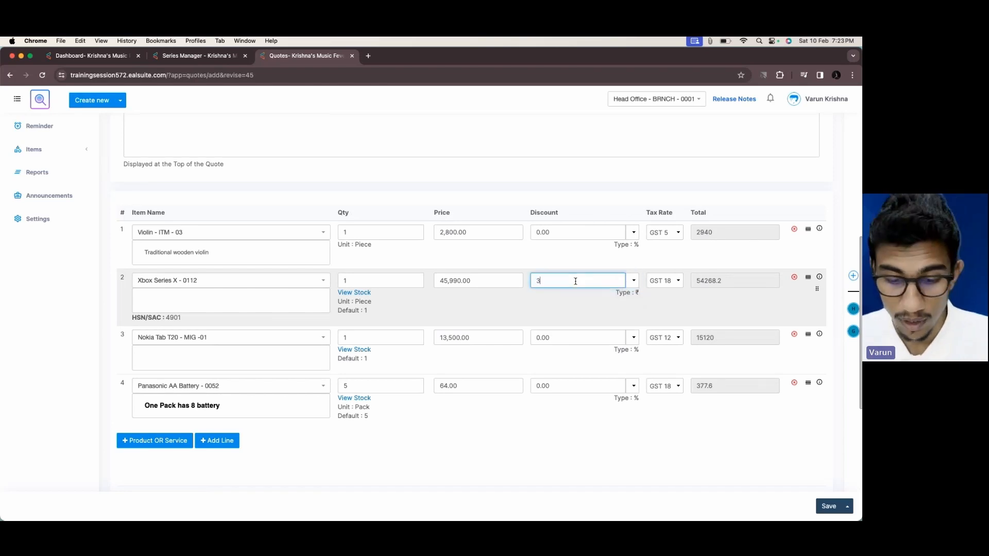
text(,000)
click(584, 434)
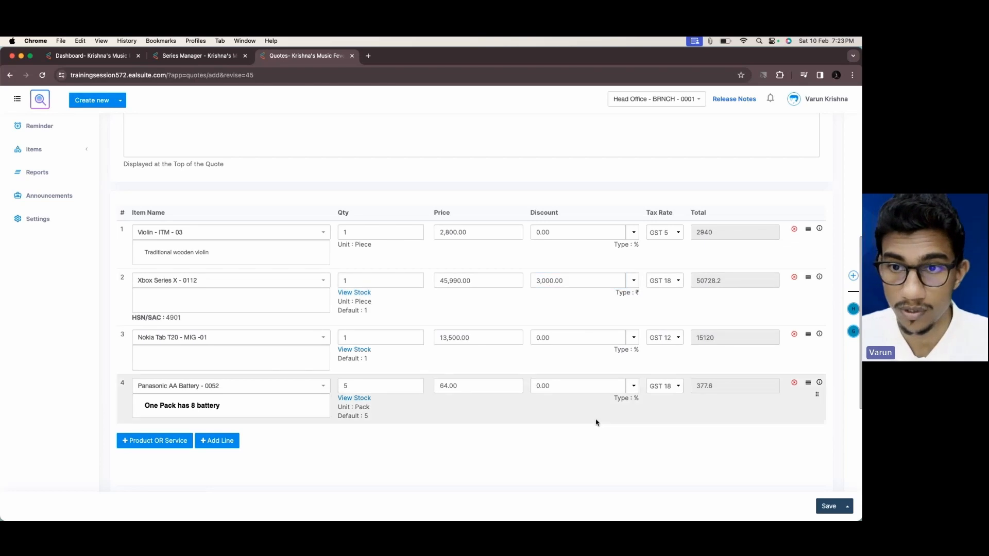
- Give the Nokia Tab T20 line a fixed ₹ discount of 500 and save the revised quote
click(630, 338)
double_click(565, 338)
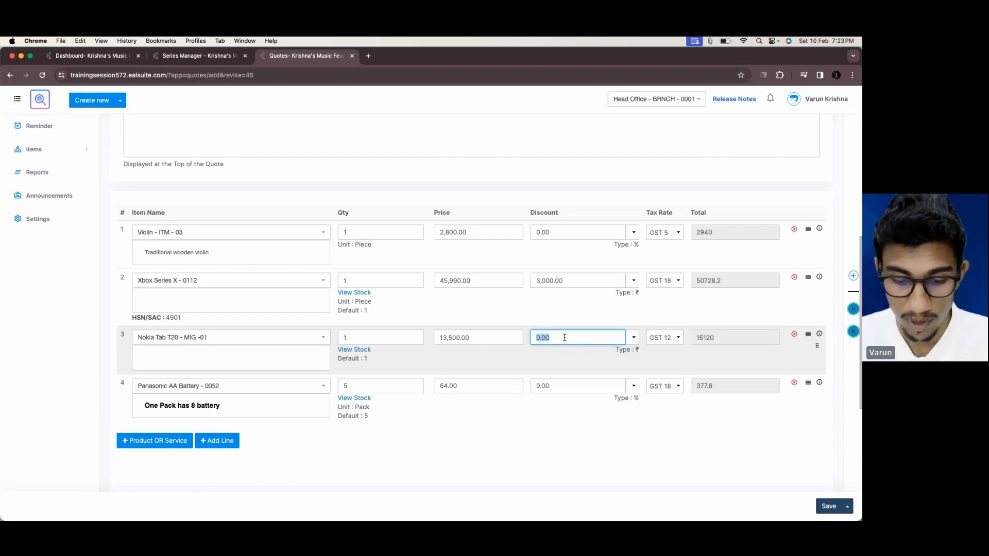
text(500)
click(580, 468)
scroll(667, 419, down, 5)
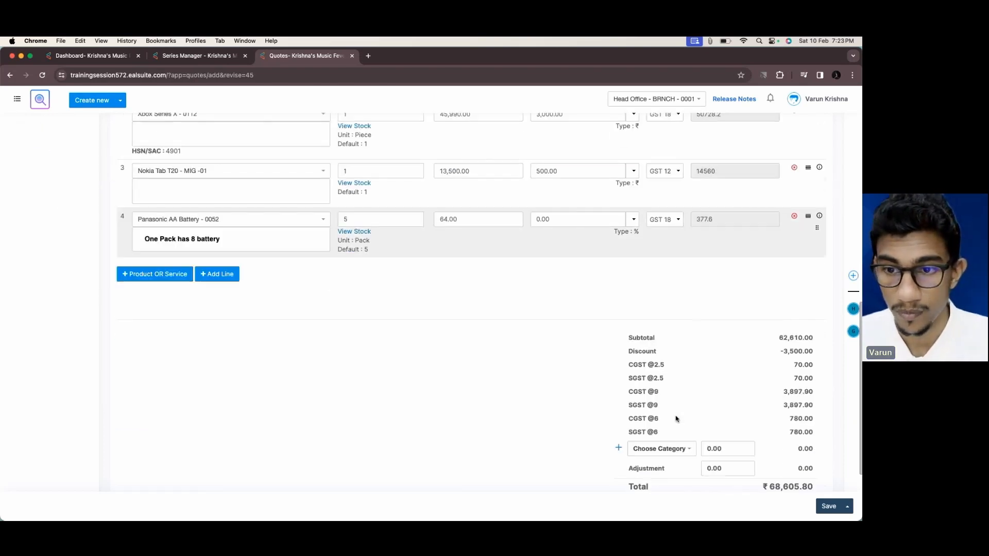
scroll(676, 419, down, 3)
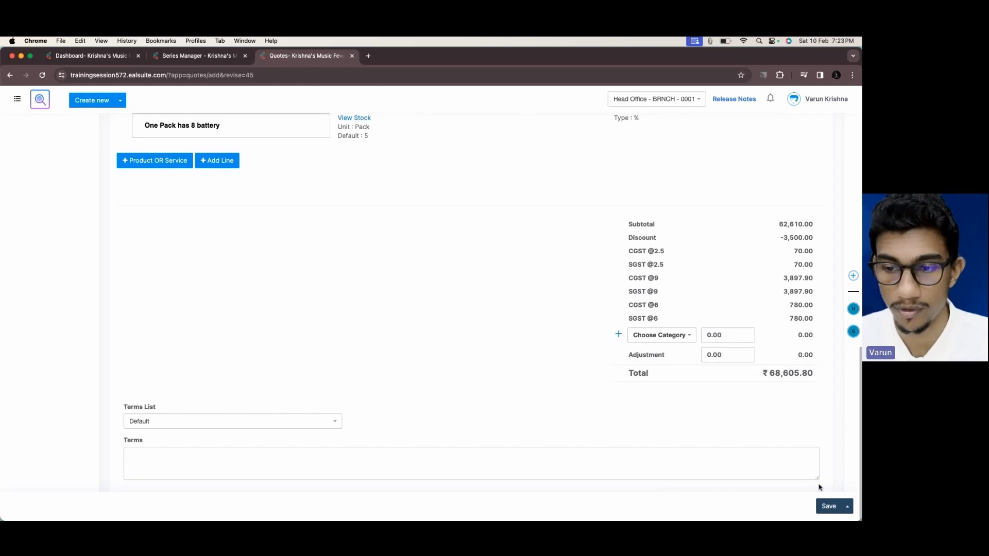
click(829, 506)
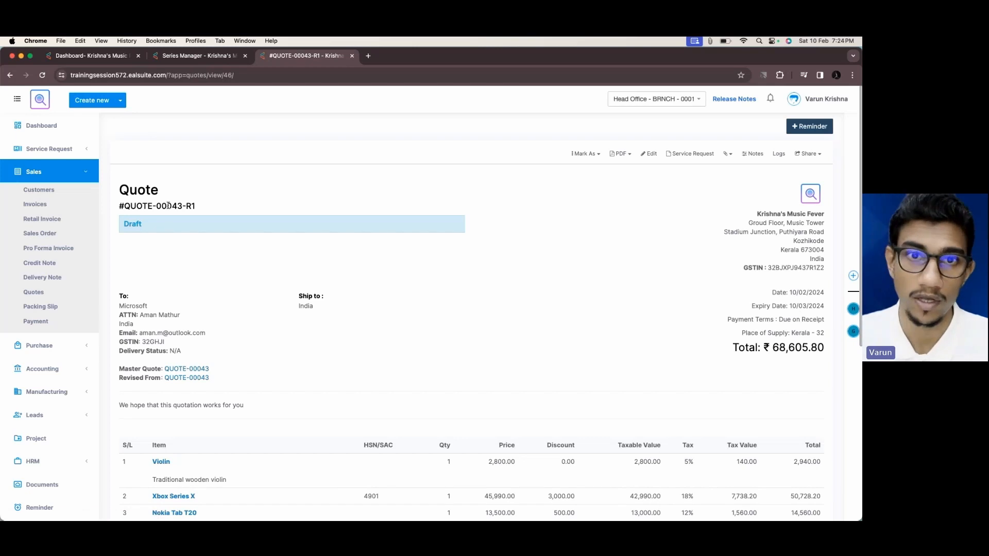
- Mark the R1 revision of the quote as Delivered and confirm the change
click(585, 154)
click(583, 198)
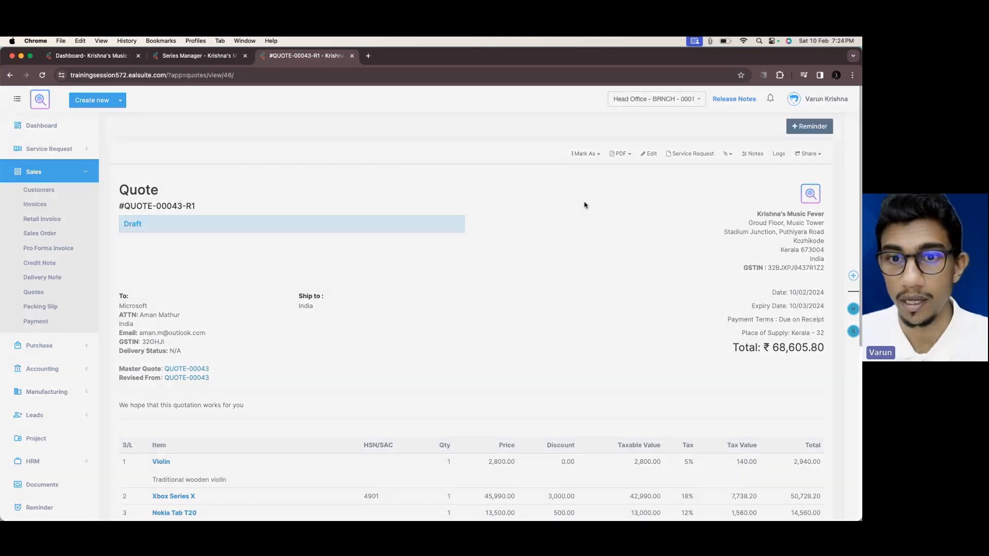
click(547, 321)
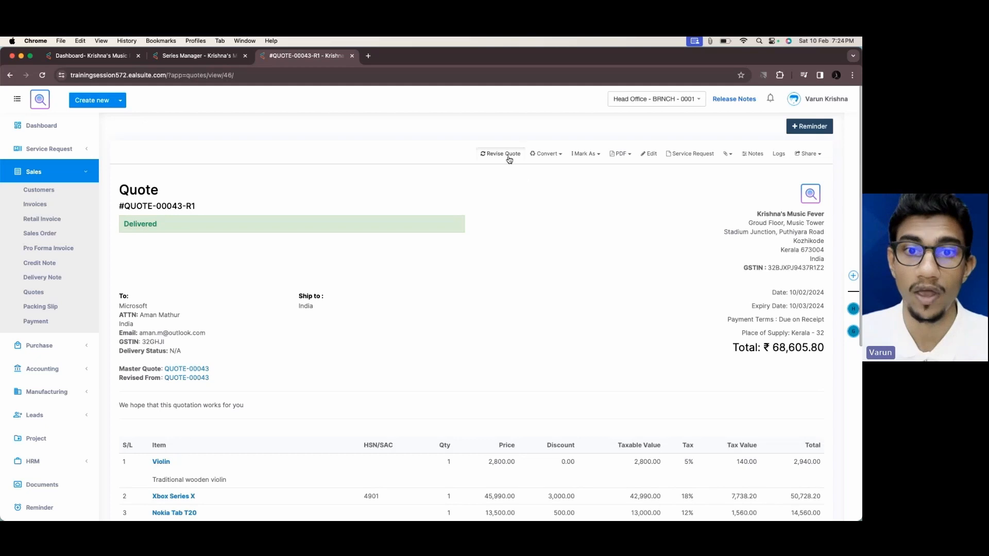
- Revise the R1 quote again, set the Nokia Tab T20 discount to 1,000, and save the new revision
click(507, 154)
scroll(547, 292, down, 10)
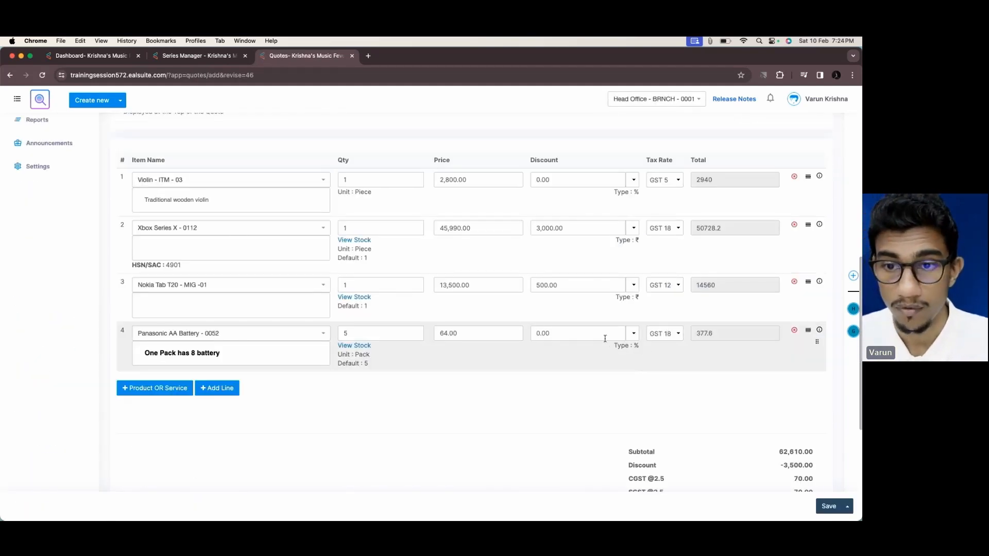
click(619, 286)
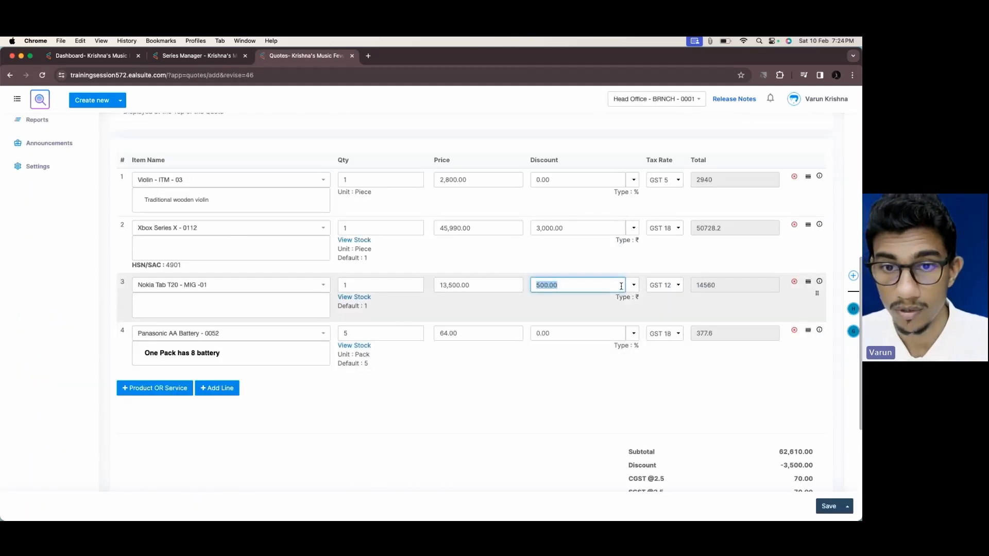
text(1000)
click(681, 425)
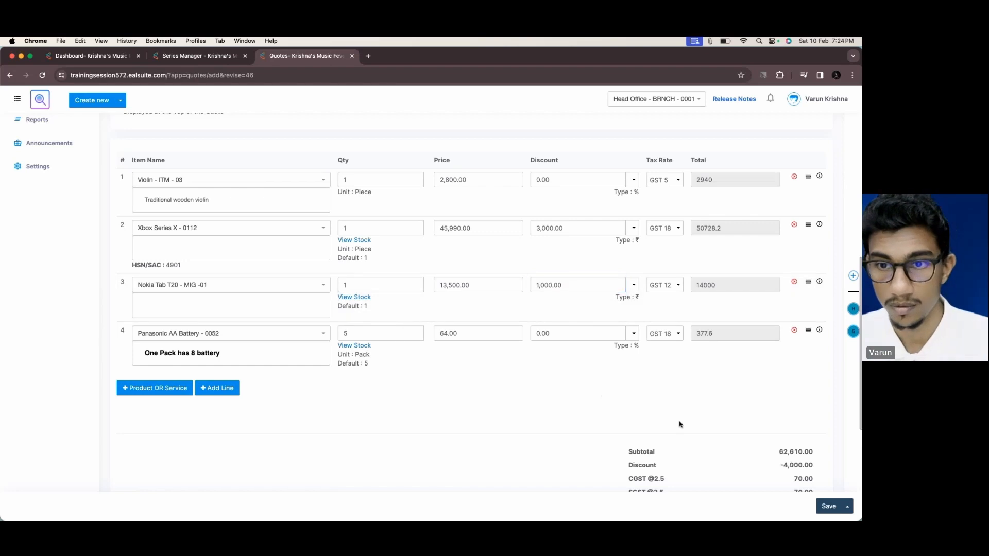
click(830, 505)
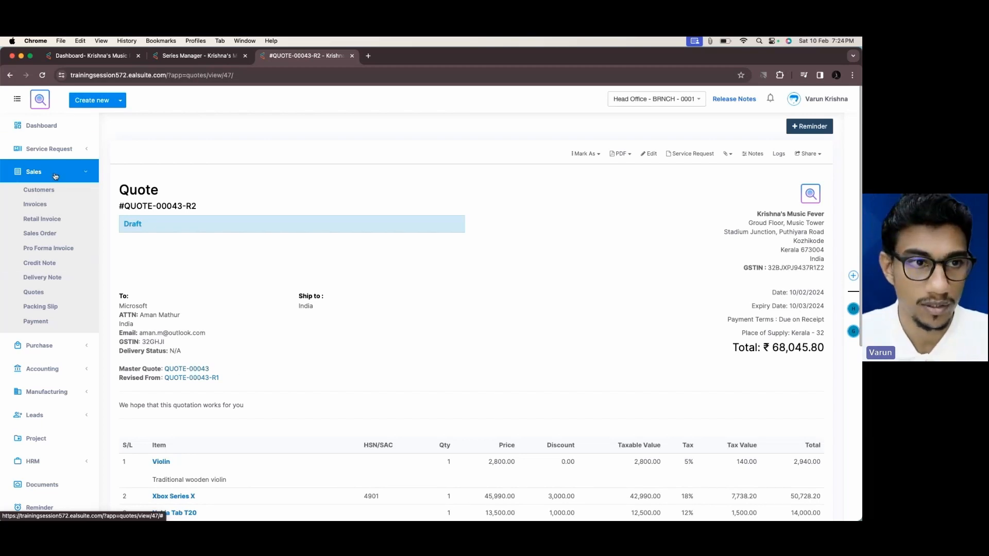
- Open the Reports section in a separate browser tab and find the Quotes report
scroll(51, 282, down, 5)
click(52, 282)
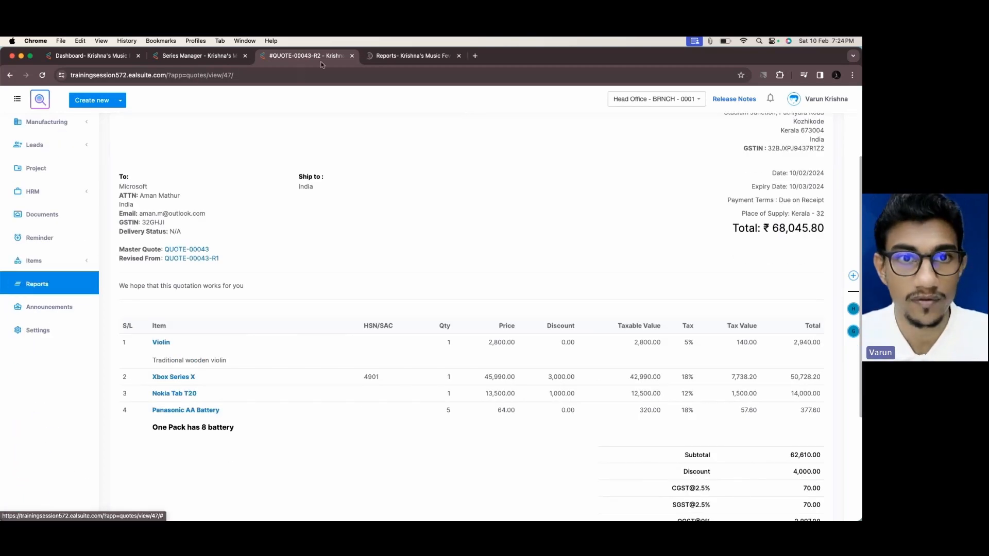
click(178, 166)
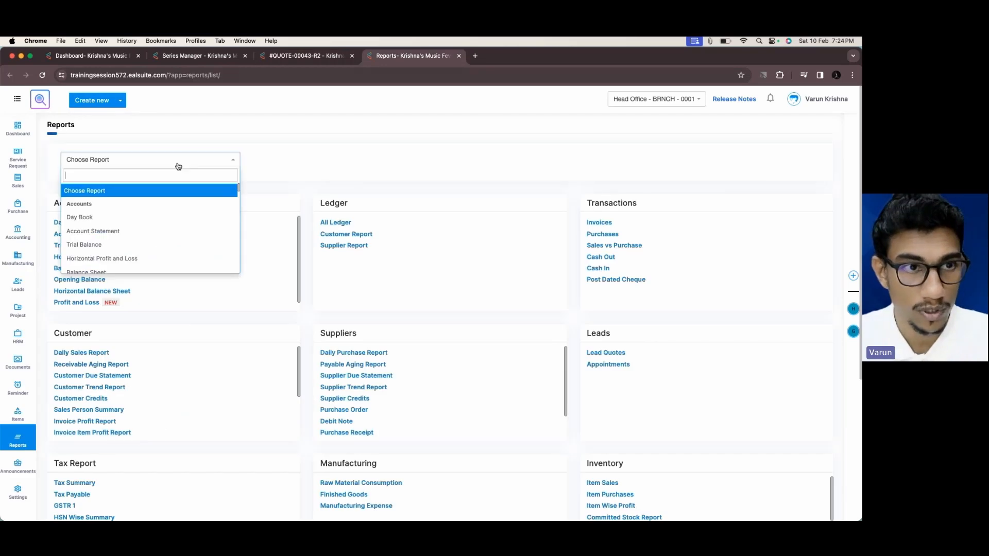
text(qu)
click(135, 230)
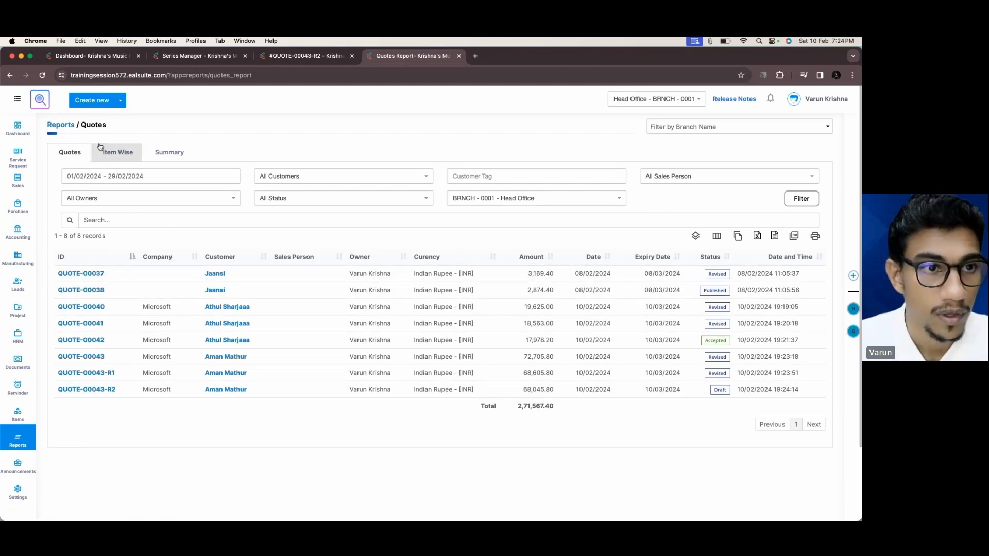
- Filter the Quotes report to today's date range
click(105, 175)
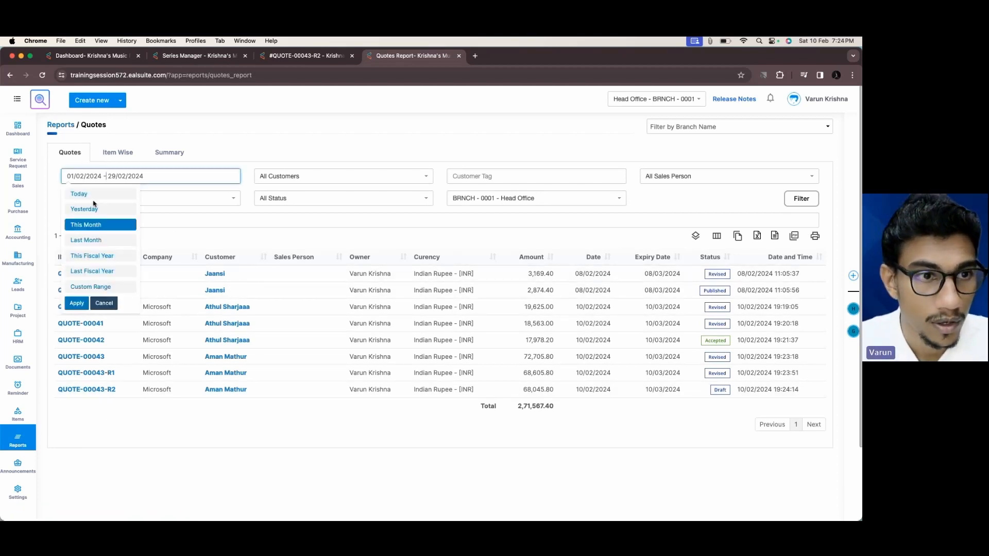
click(79, 193)
click(795, 199)
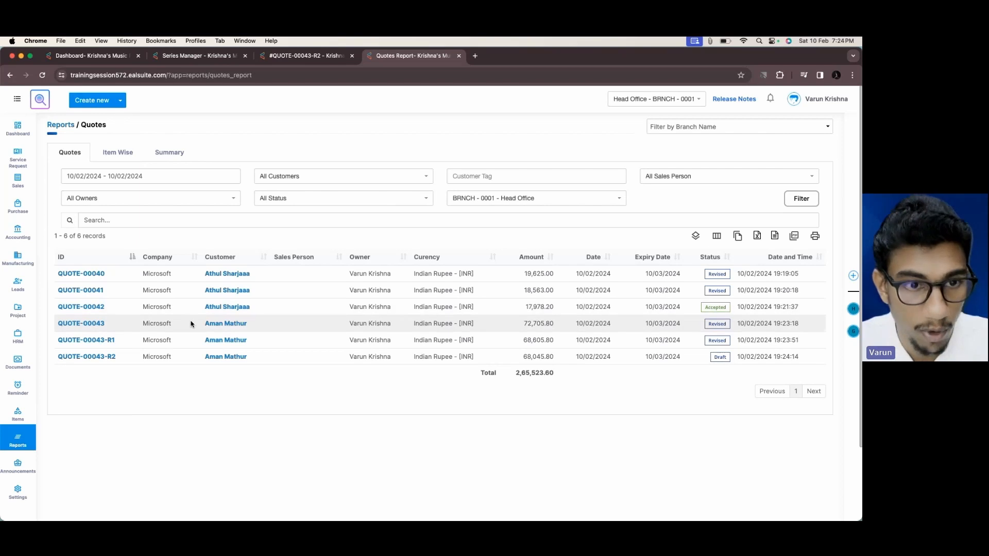
- Examine the revision history of the R2 draft quote, and return to the report to view the Accepted quote's history
click(100, 359)
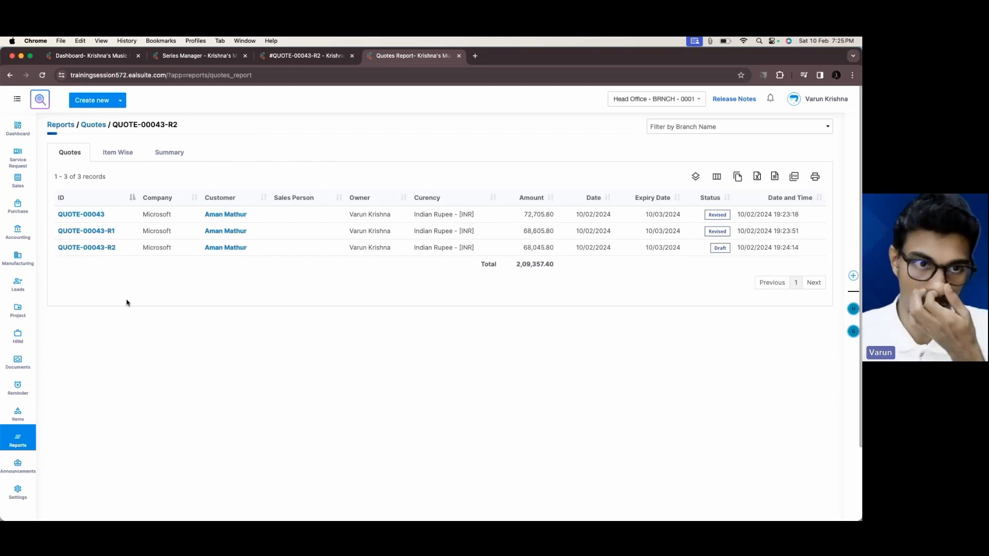
click(95, 126)
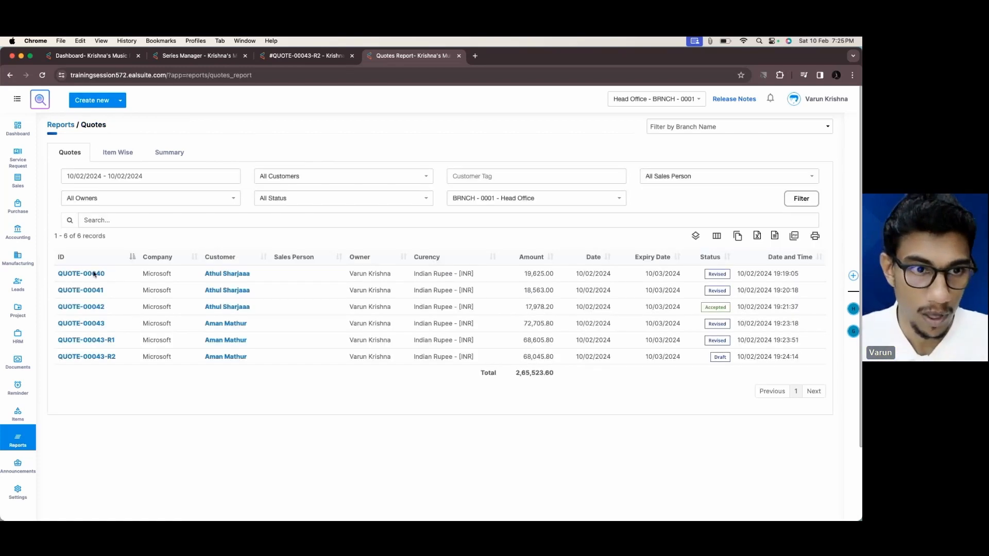
click(97, 309)
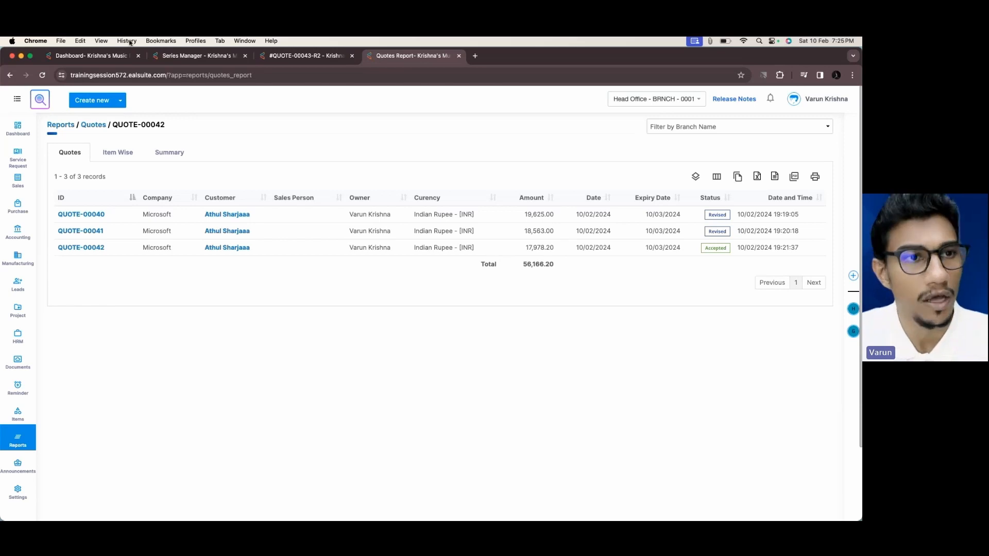
- Return to the Series Manager and filter the series by type Quote to review the quotation revision settings
click(196, 55)
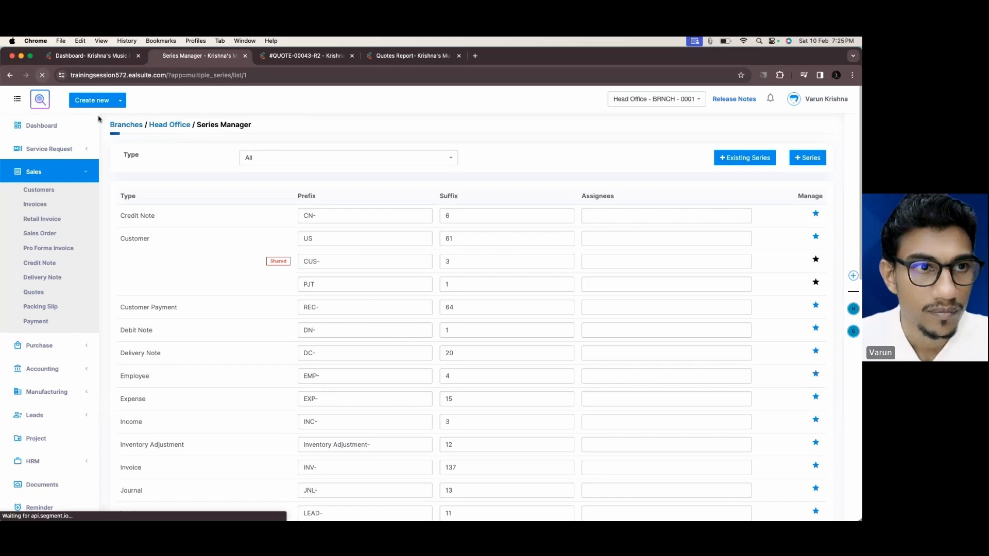
scroll(341, 230, down, 15)
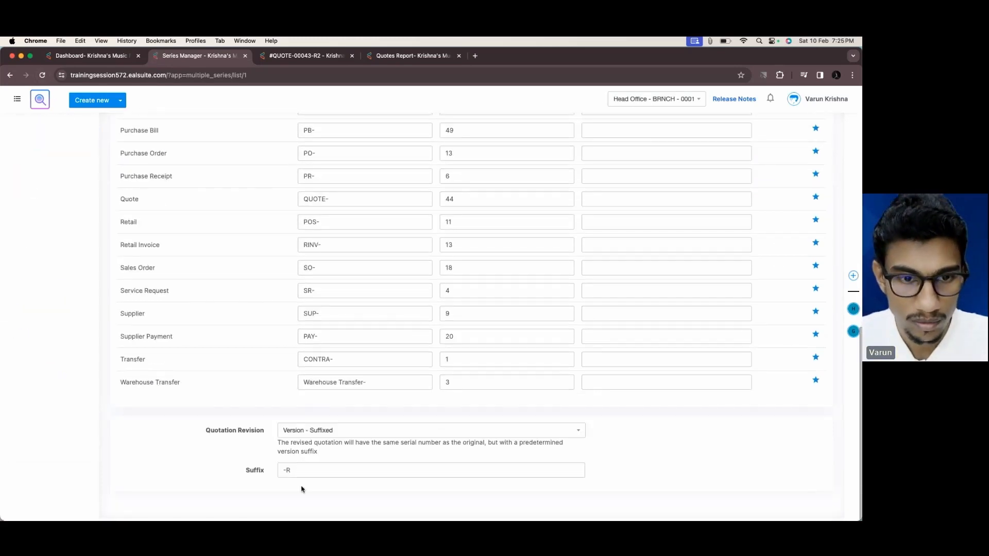
scroll(309, 371, up, 15)
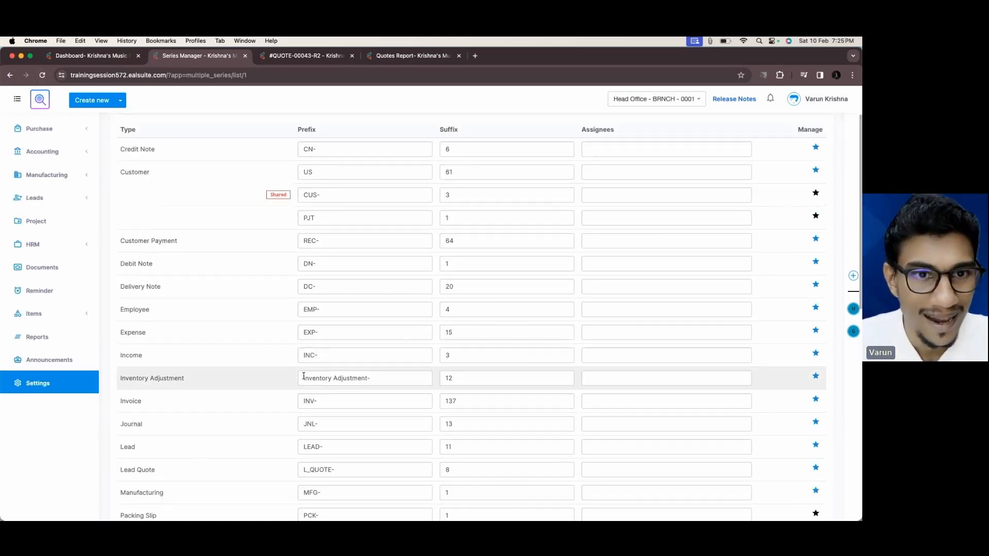
click(334, 162)
text(Quot)
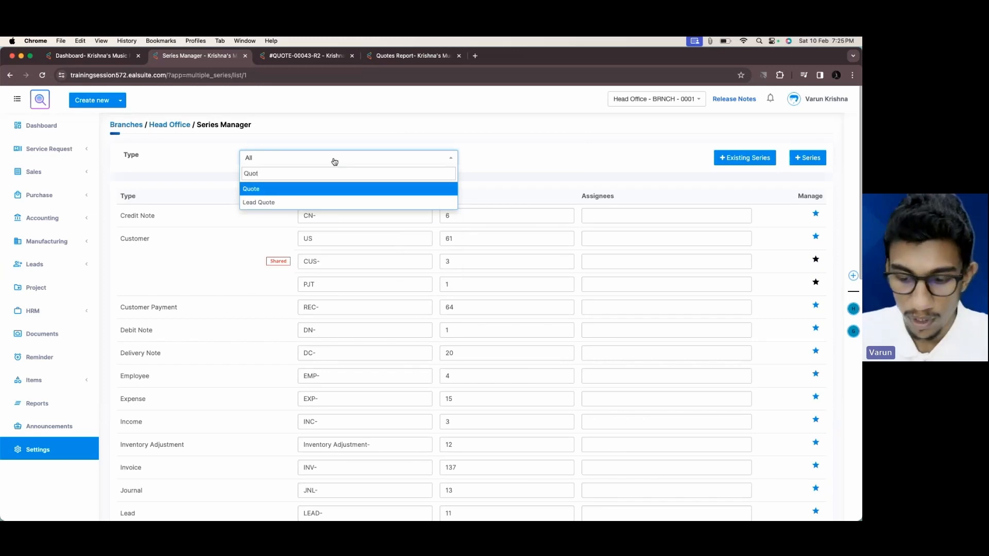
key(Return)
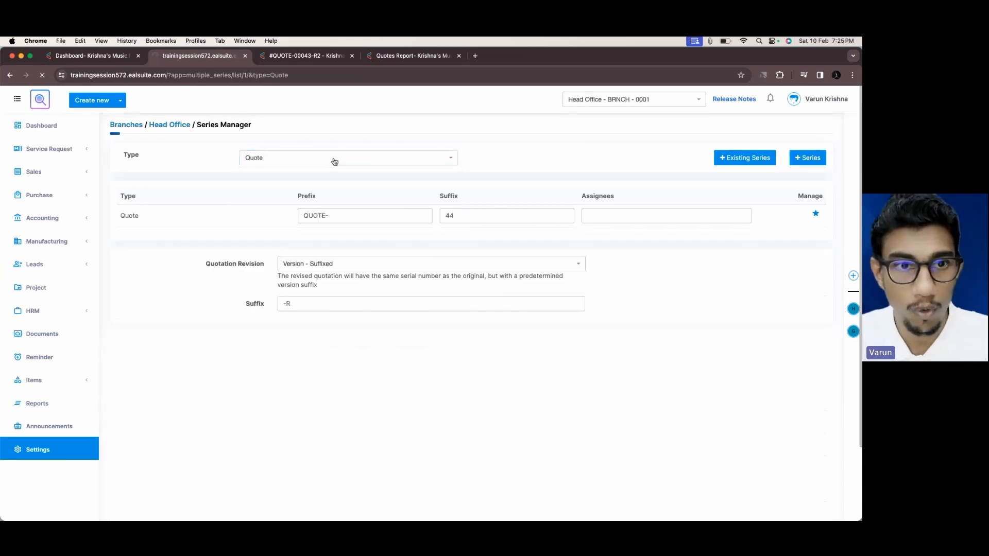
- Filter the Series Manager by type Invoice
click(258, 157)
click(257, 160)
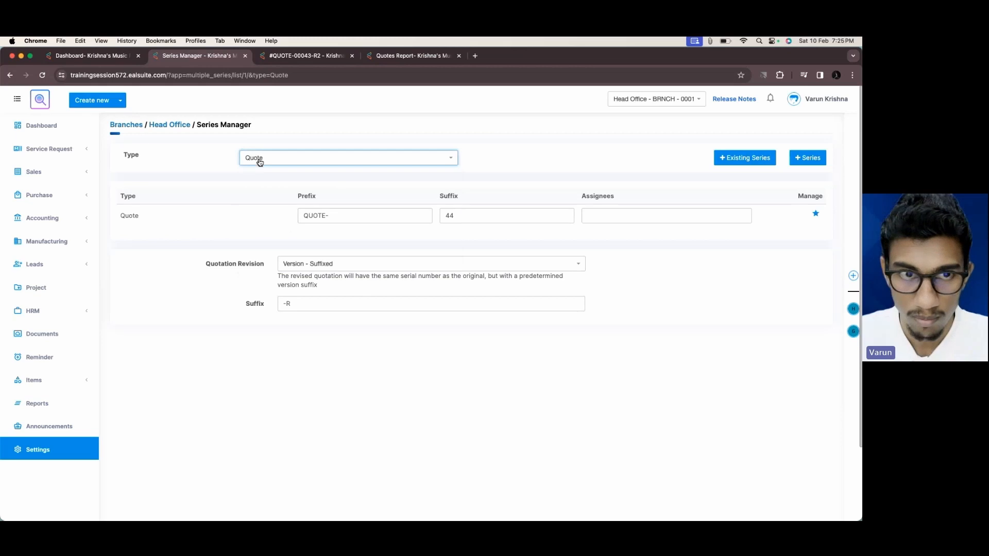
click(278, 161)
click(193, 288)
click(271, 161)
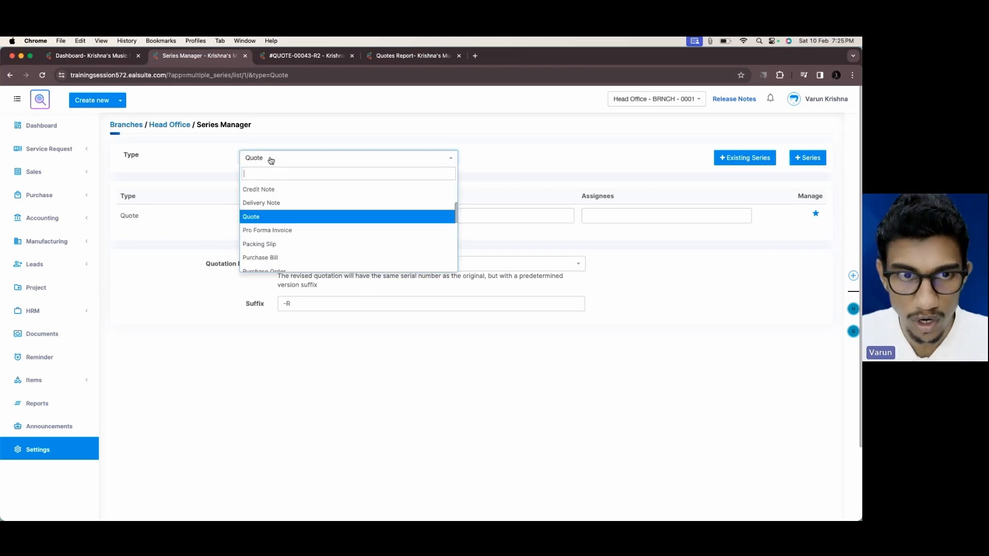
text(Invo)
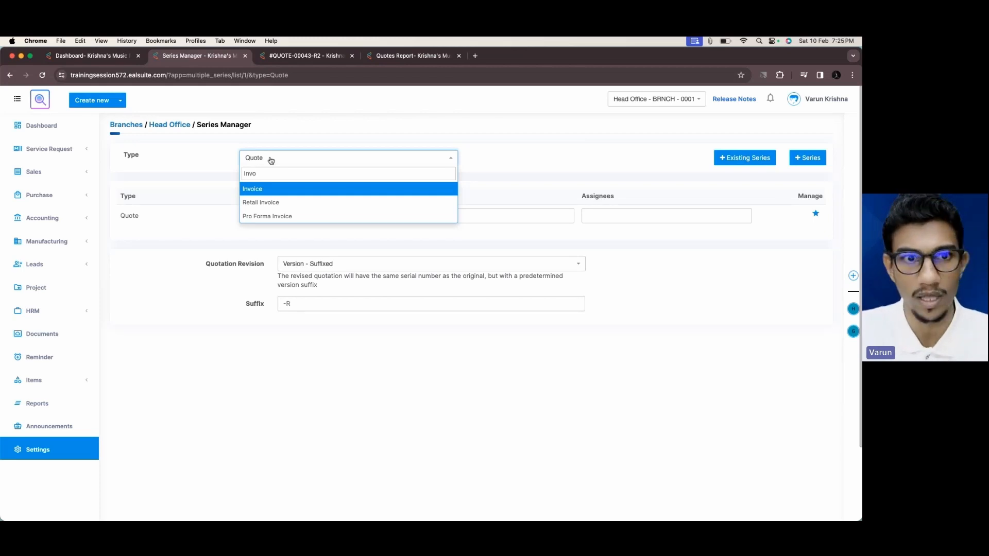
key(Return)
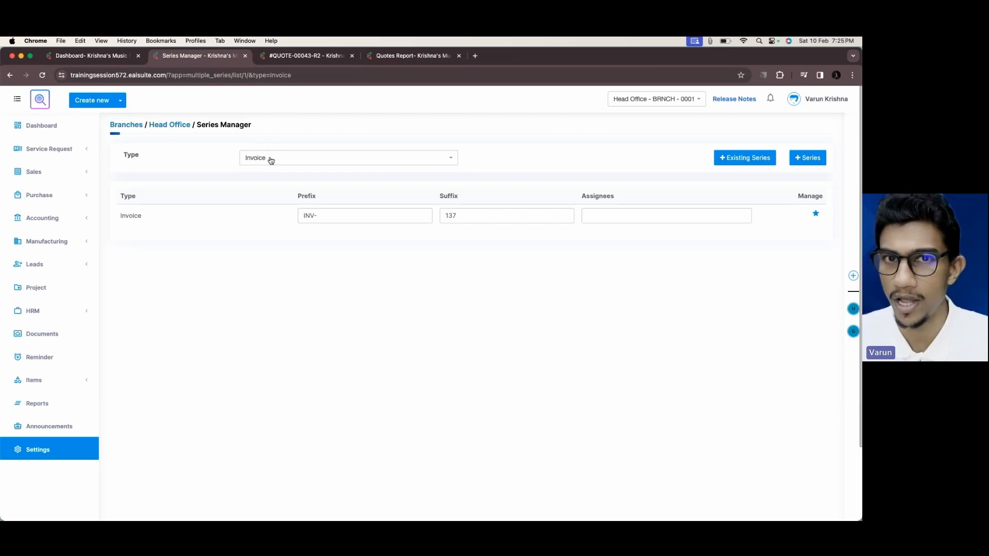
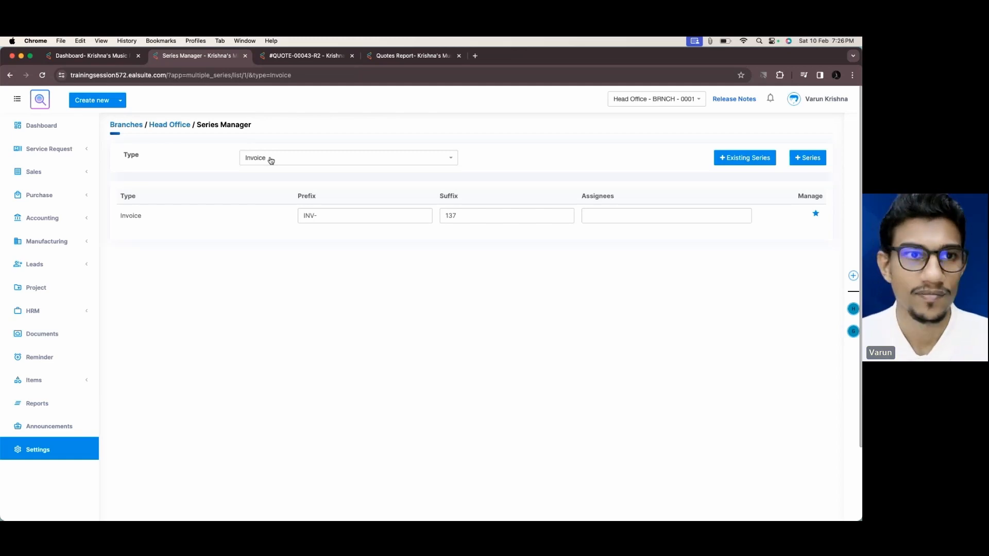
- Close the browser window and bring the presentation to the Efficient Supplier Onboarding slide
click(11, 58)
click(102, 514)
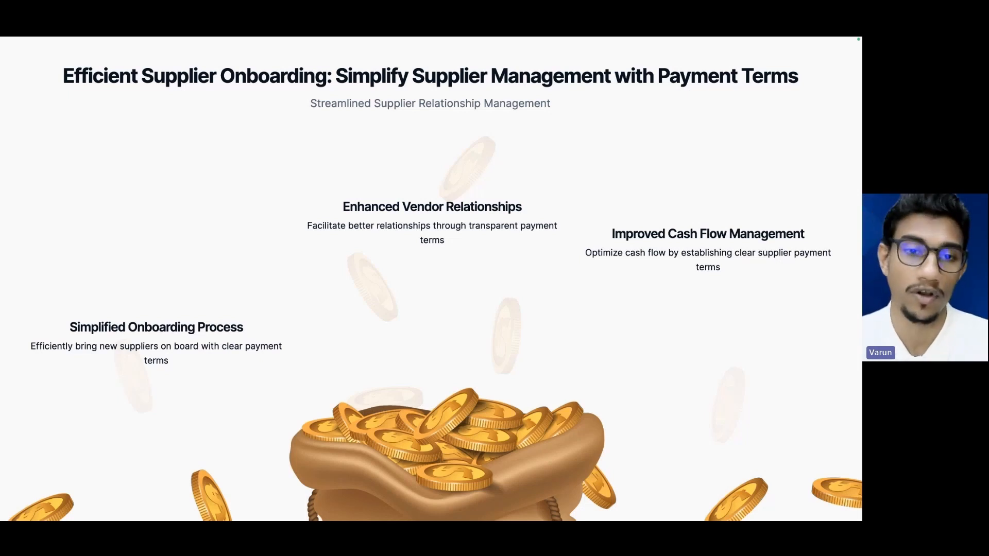
click(340, 282)
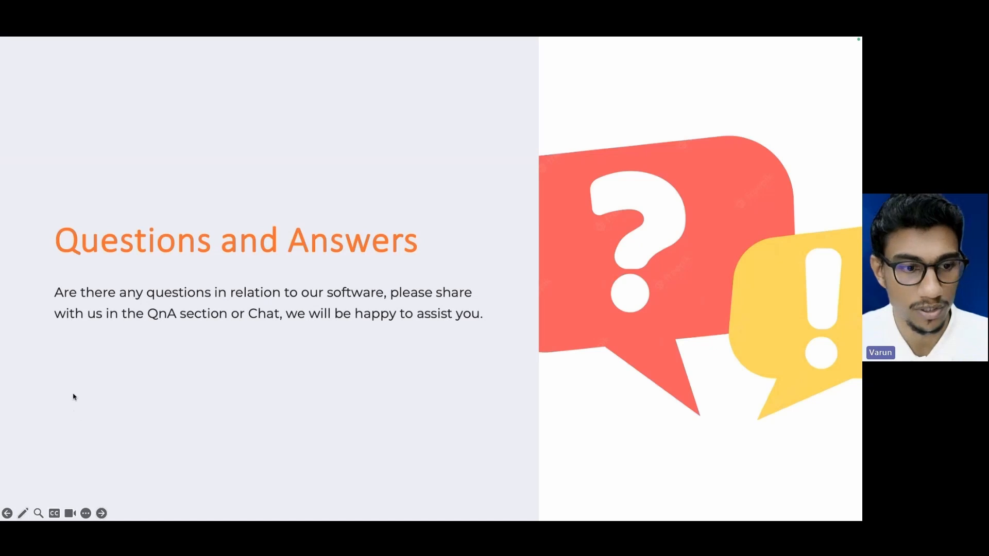
click(7, 513)
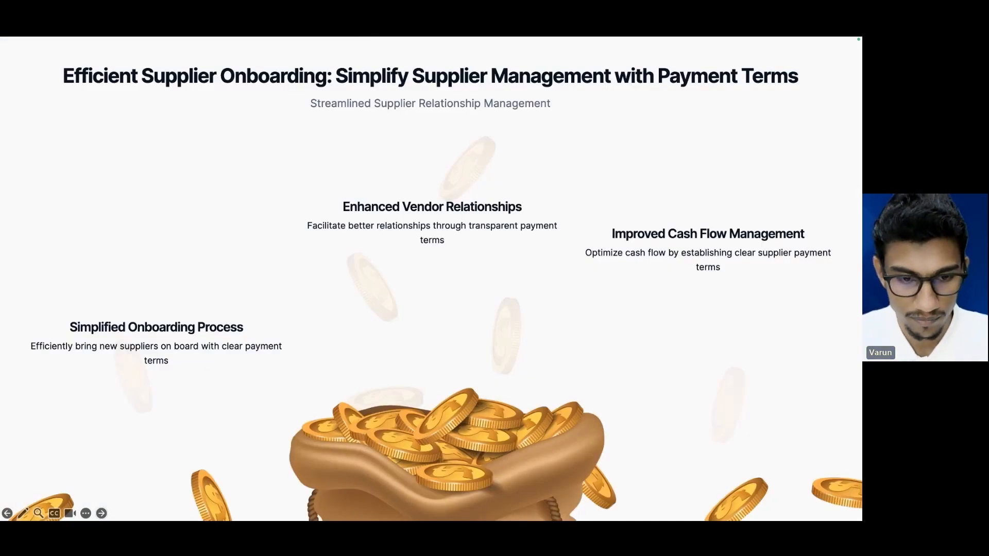
- Switch to Chrome, open the Import Data page in the Head Office settings, and set the category to Suppliers
key(super+Tab)
double_click(273, 106)
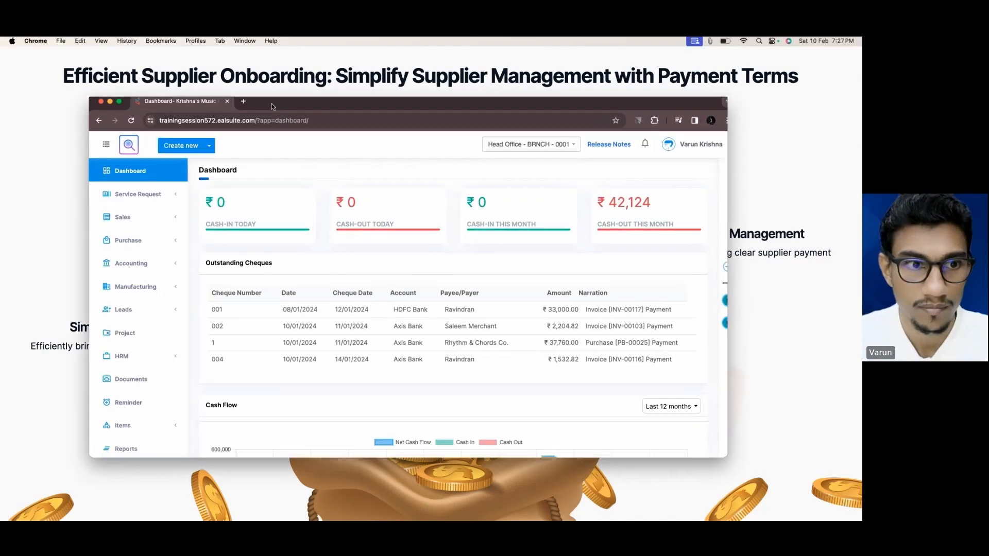
click(57, 449)
click(142, 200)
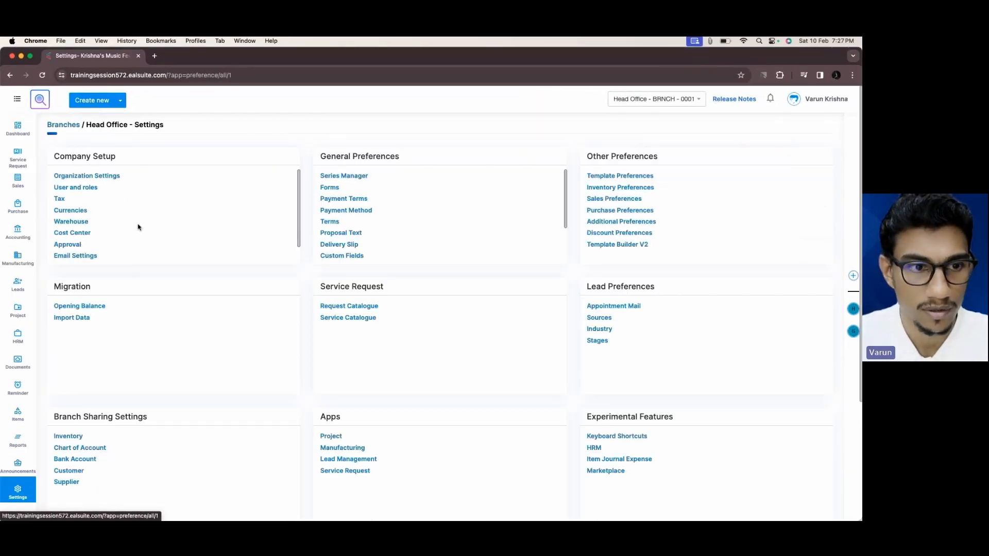
click(73, 319)
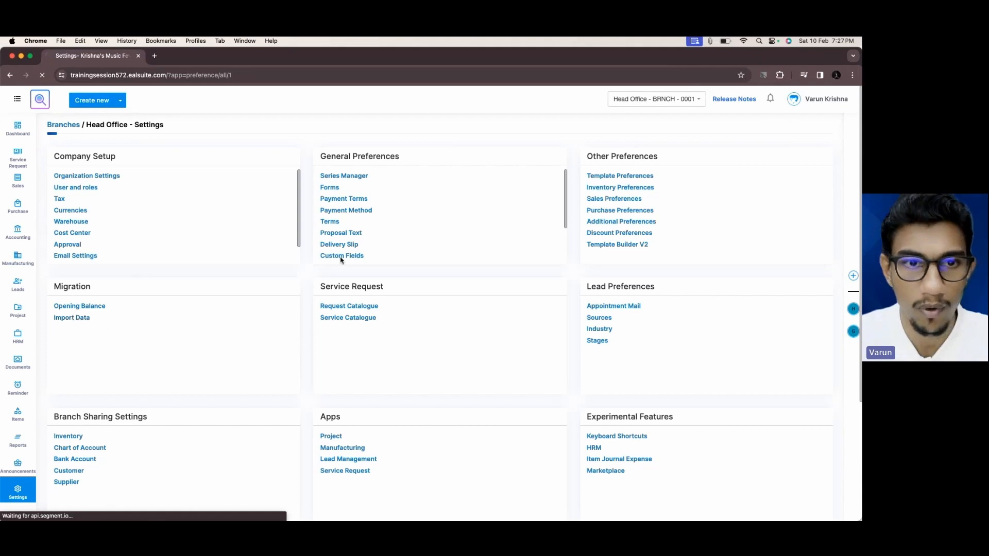
click(309, 169)
click(288, 225)
- Upload Supplier Migration Basic I.csv from EalSuite's Data Migration Files folder and proceed to the field mapping
click(333, 217)
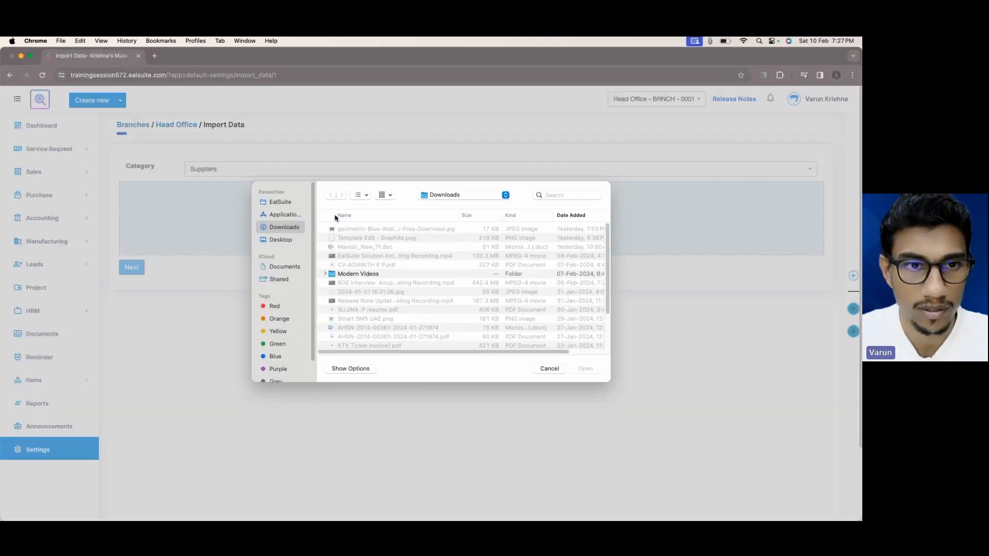
scroll(344, 274, down, 3)
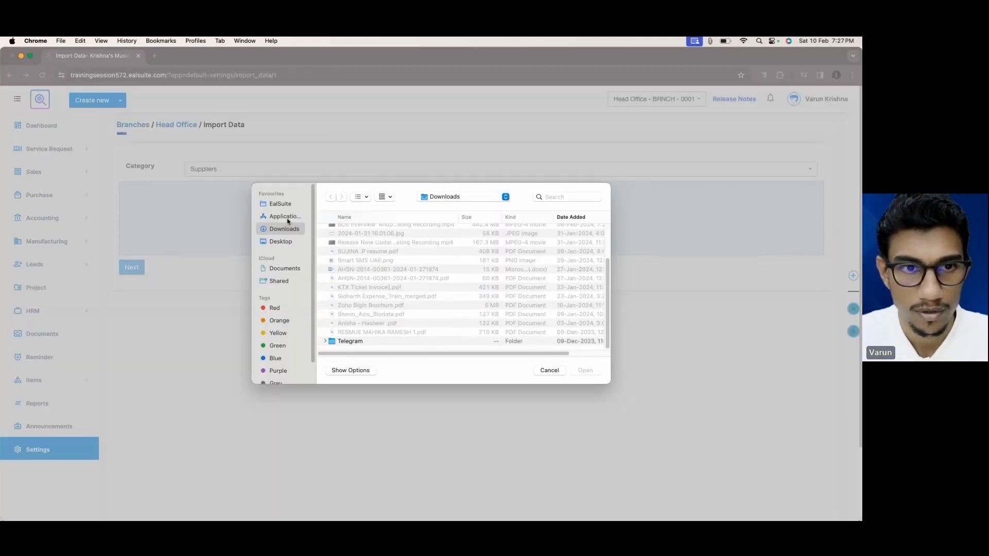
click(281, 204)
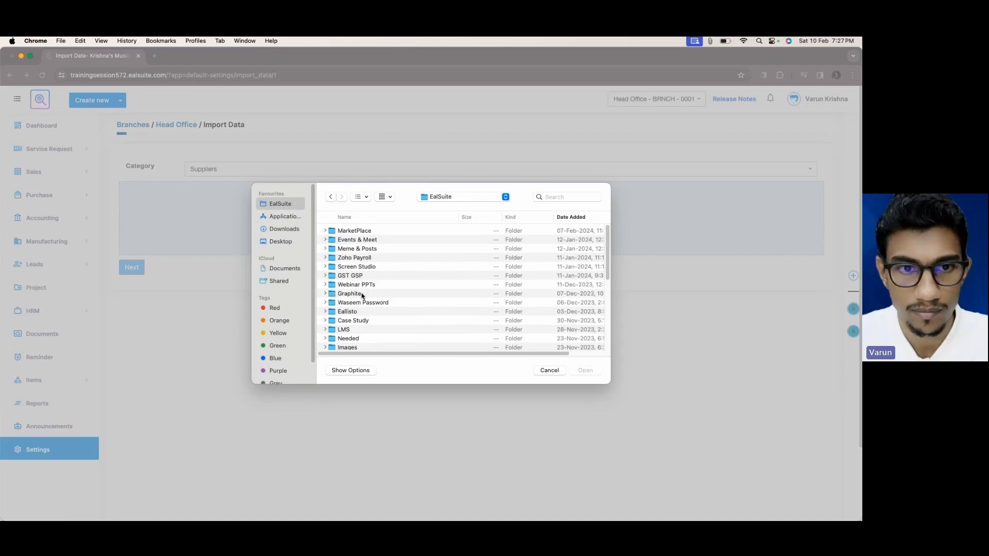
scroll(359, 315, down, 5)
scroll(369, 291, down, 5)
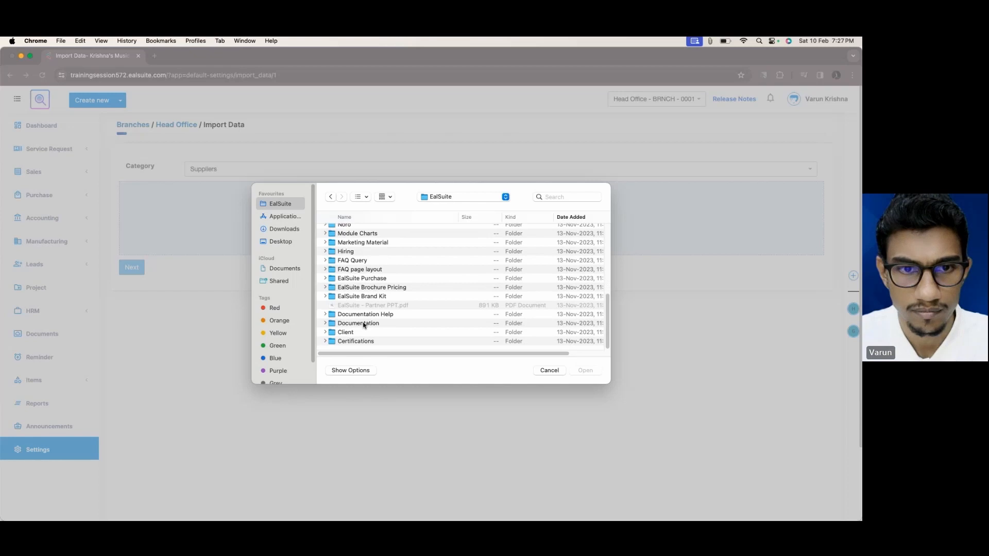
click(363, 324)
key(d)
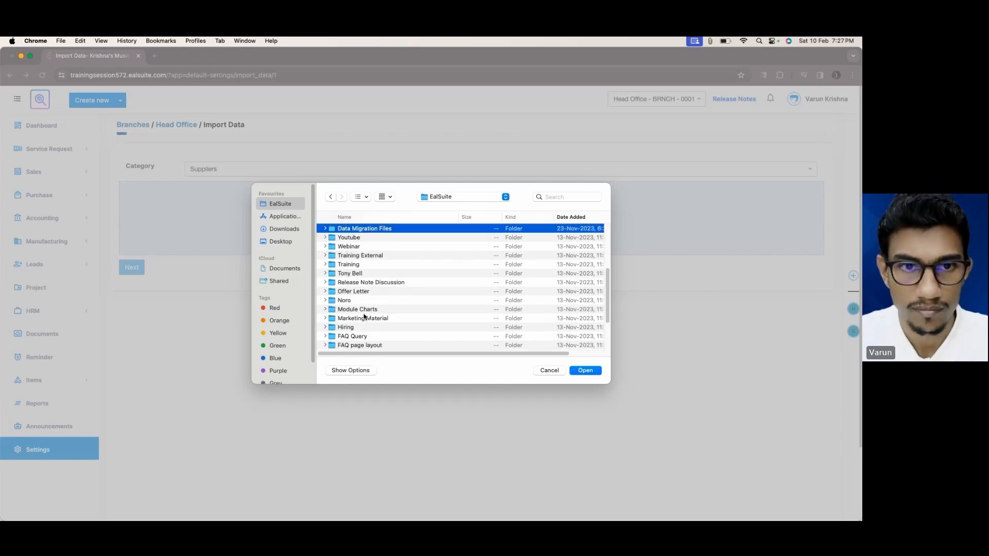
double_click(374, 232)
click(370, 249)
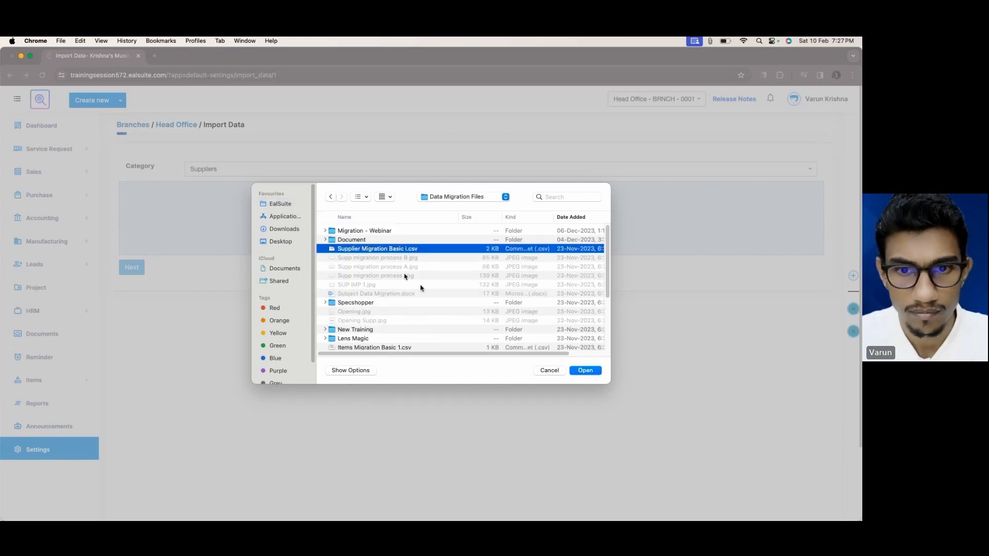
click(585, 371)
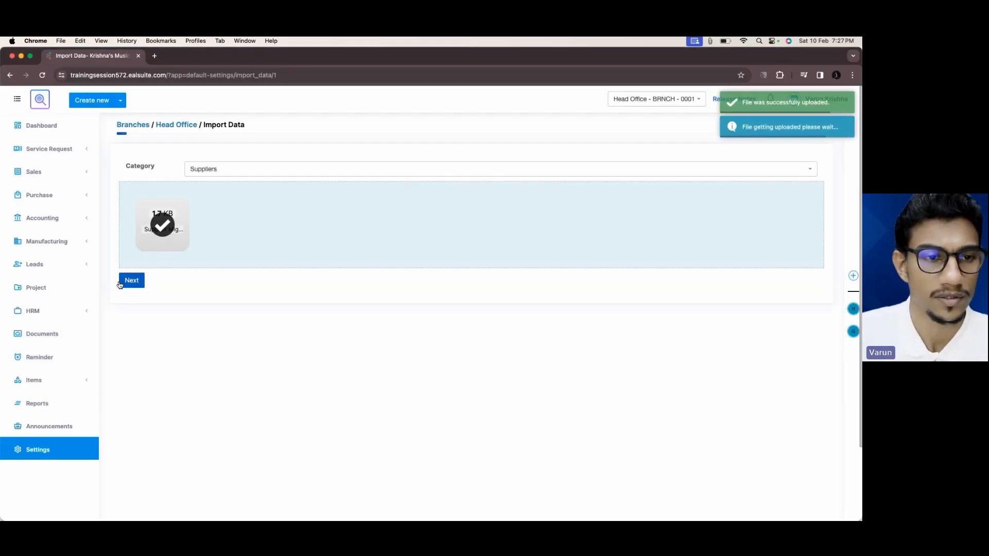
click(128, 284)
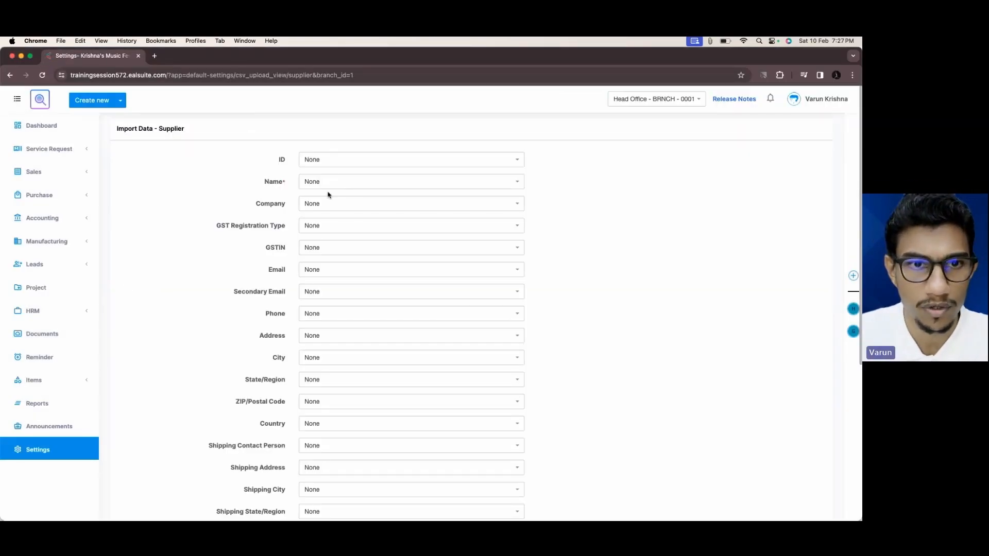
- Map the Name field of the supplier import to the Supplier column
click(332, 184)
scroll(333, 253, down, 3)
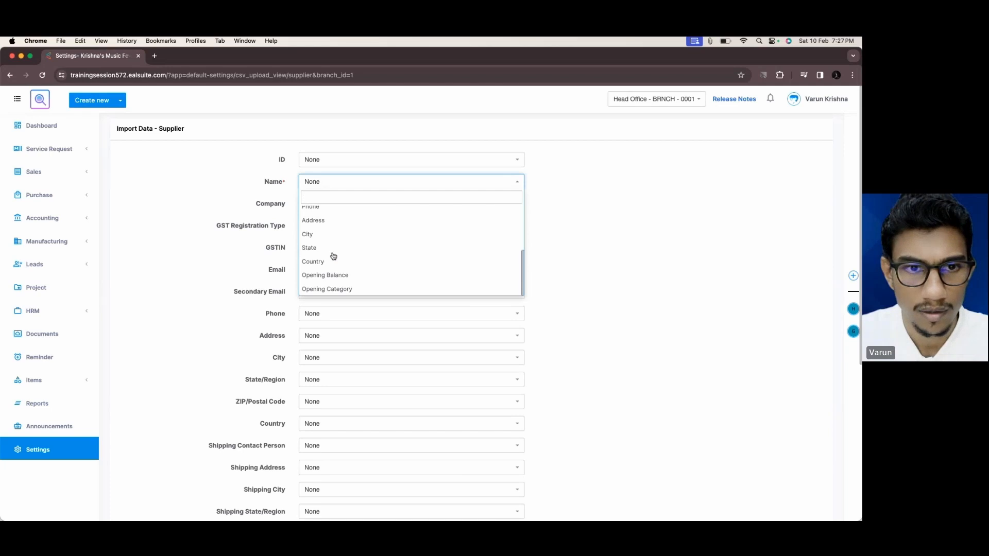
scroll(332, 254, up, 5)
click(327, 240)
- Map the Payment Terms field to the Phone column and update the supplier import mapping
scroll(350, 257, down, 5)
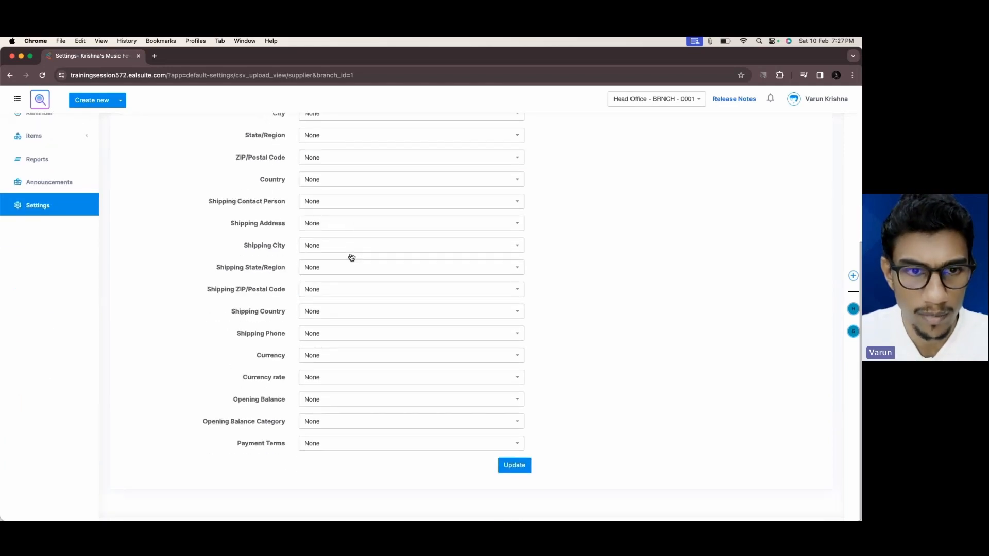
drag(234, 445, 287, 444)
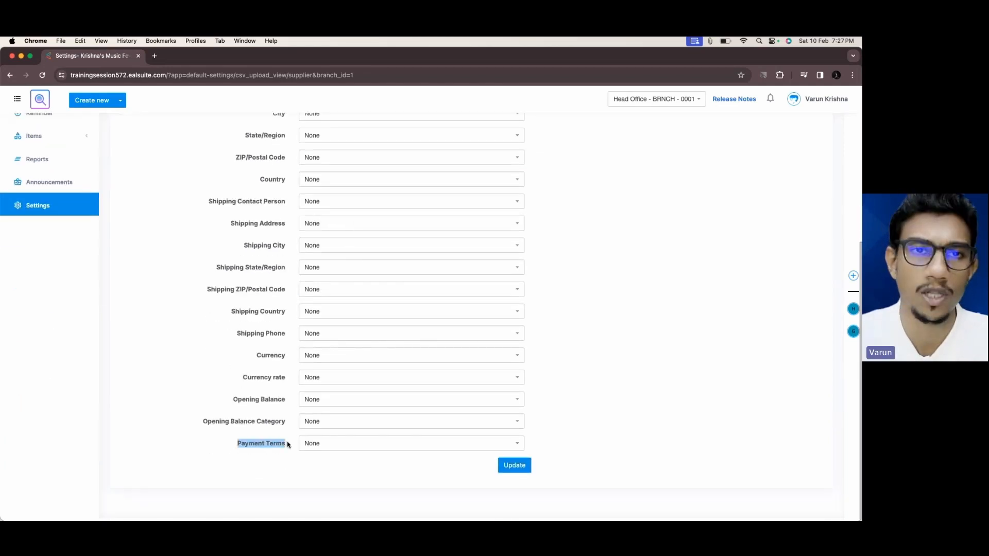
click(453, 442)
click(451, 435)
click(450, 440)
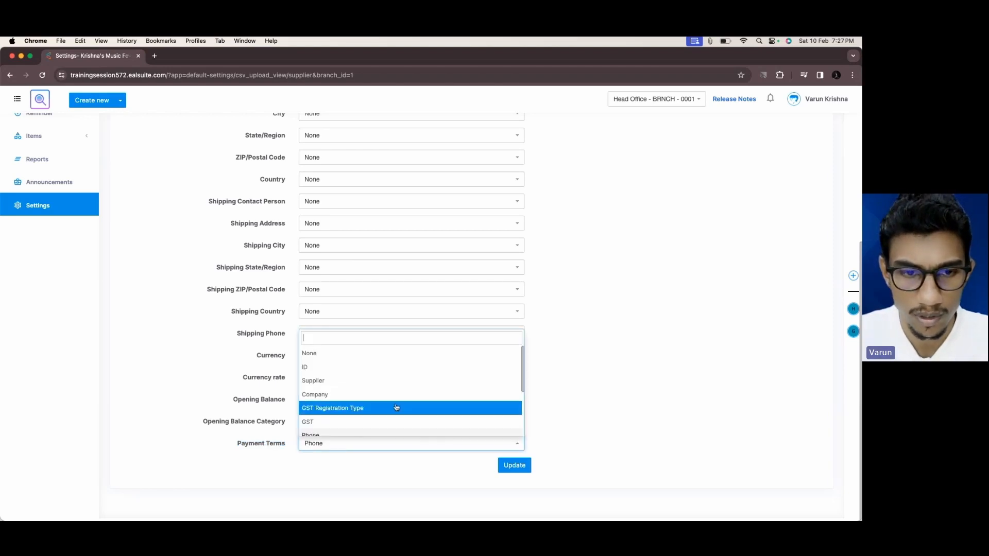
scroll(391, 404, down, 3)
click(265, 405)
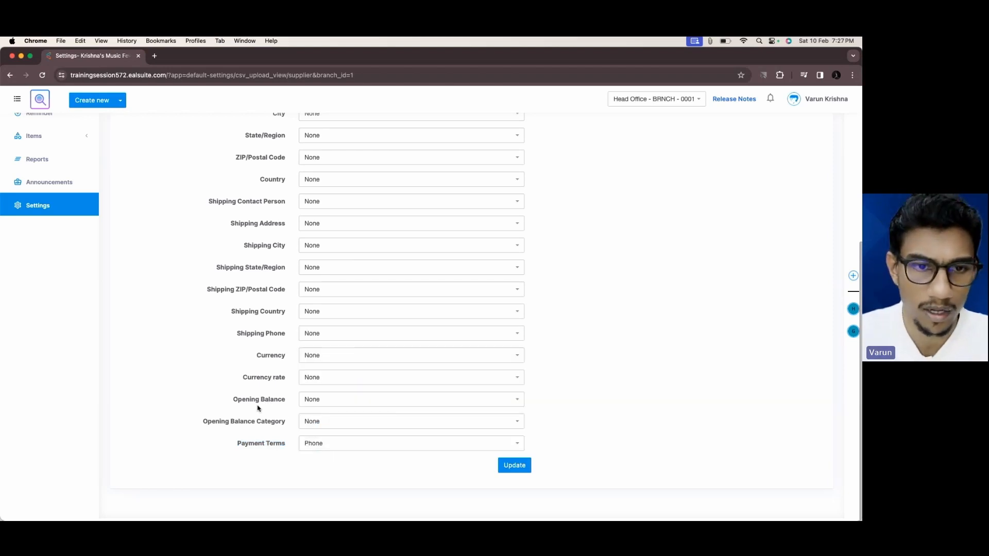
click(507, 468)
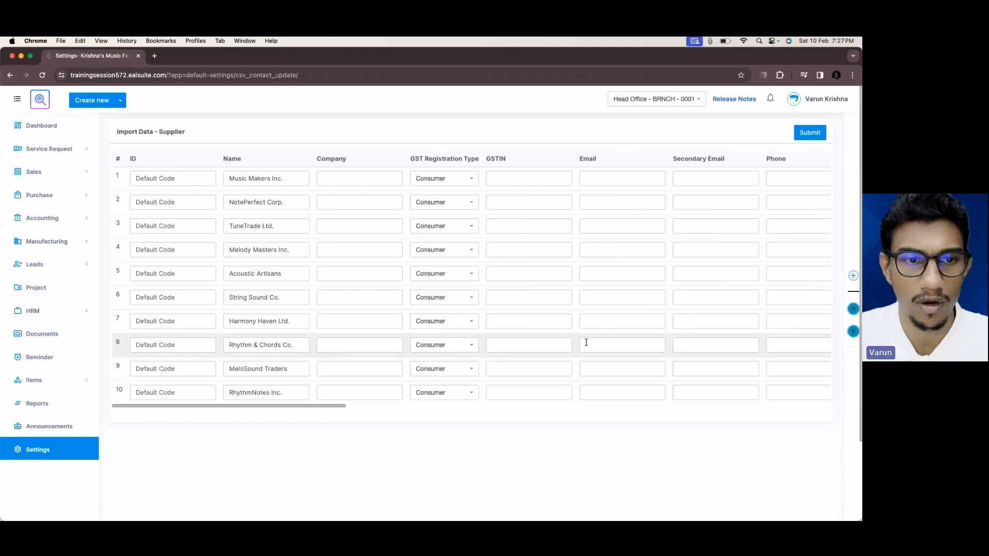
- Examine the Payment Terms column and its available options in the supplier import preview
scroll(586, 342, right, 15)
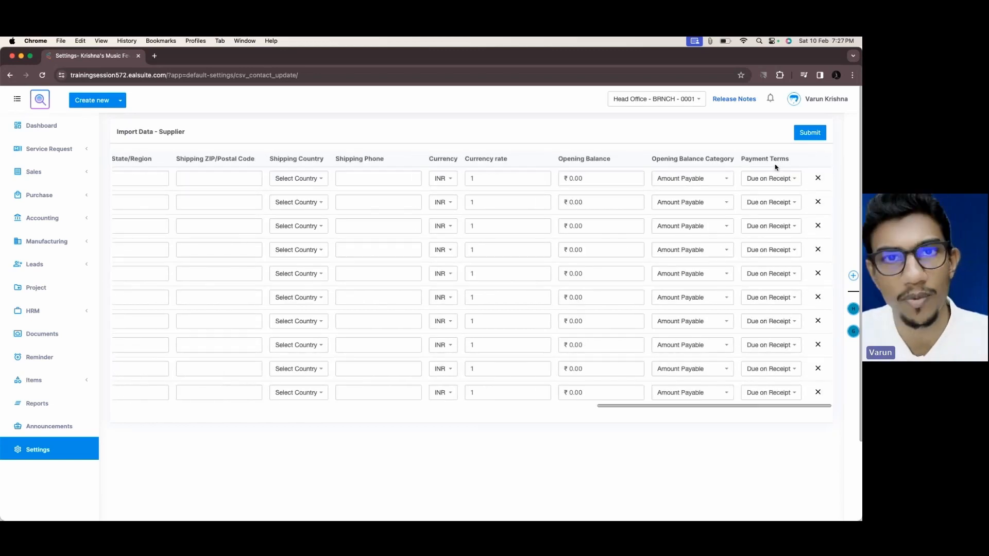
click(771, 179)
click(768, 211)
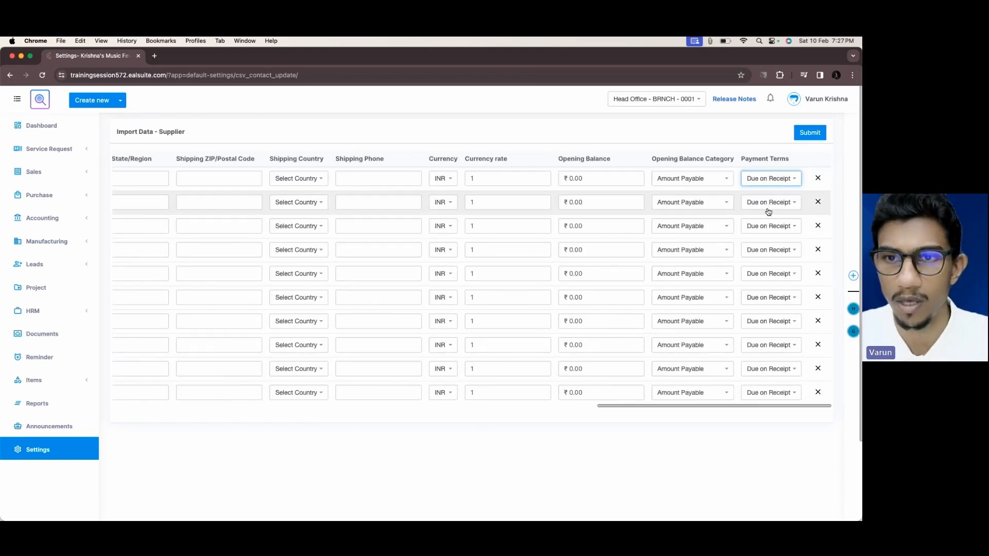
click(751, 253)
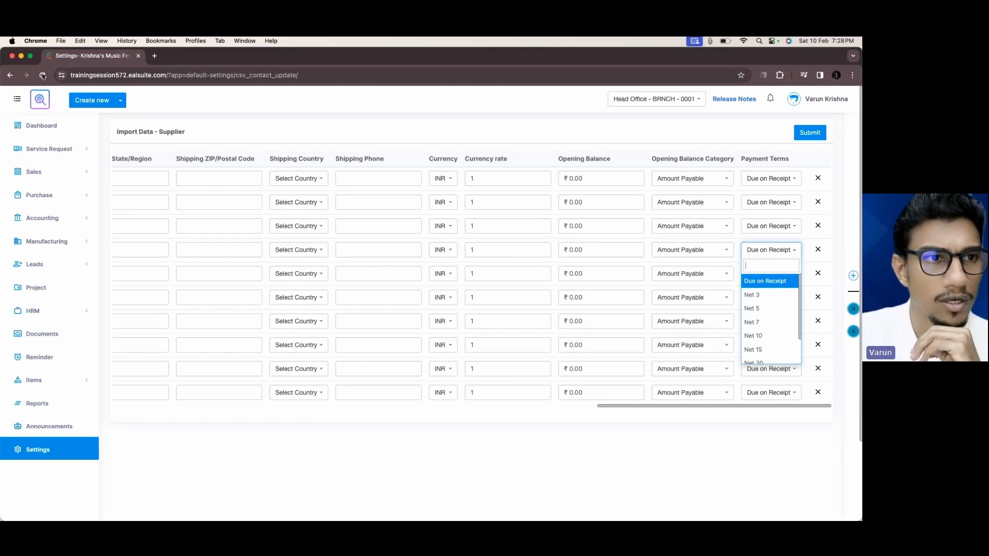
- Close the browser window and advance the presentation to the Questions and Answers slide
click(11, 56)
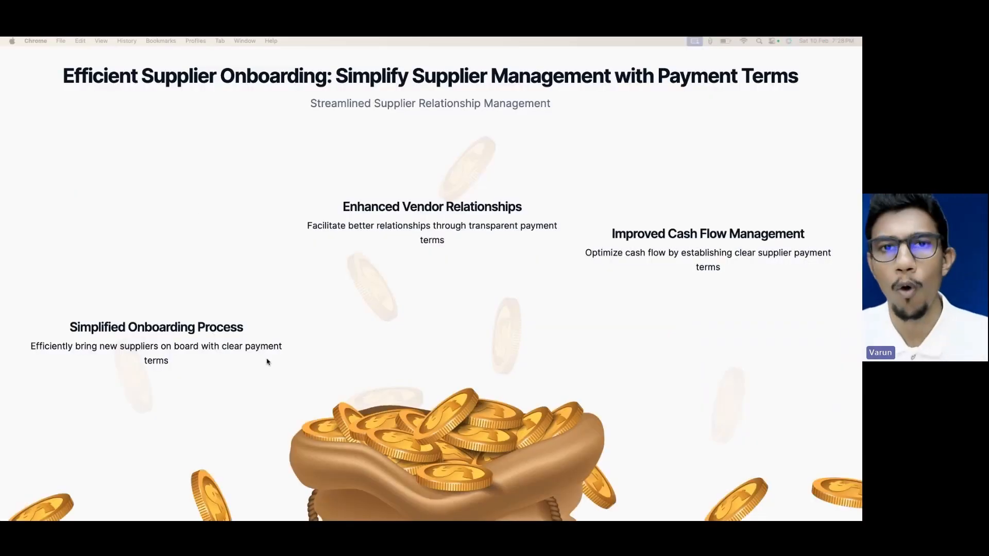
click(102, 513)
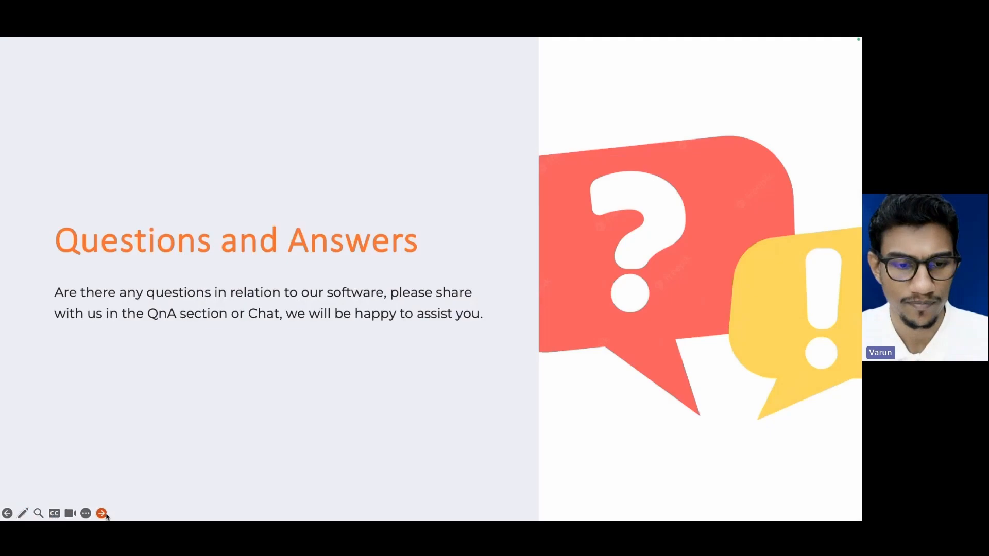